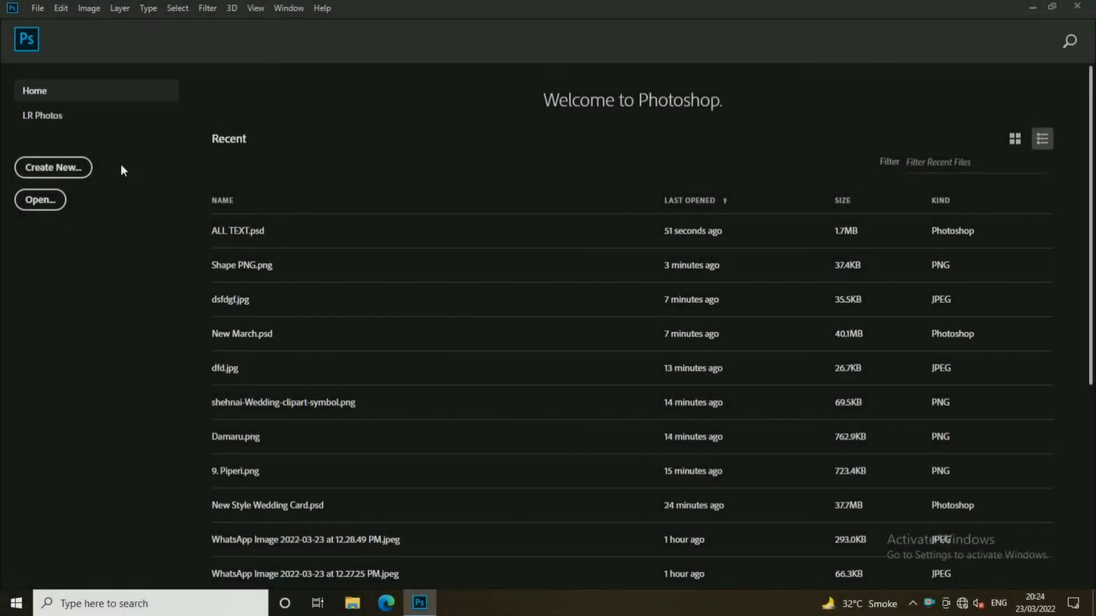
# - Start a new document named 'New Wedding Card Design'
pyautogui.click(43, 9)
pyautogui.click(69, 24)
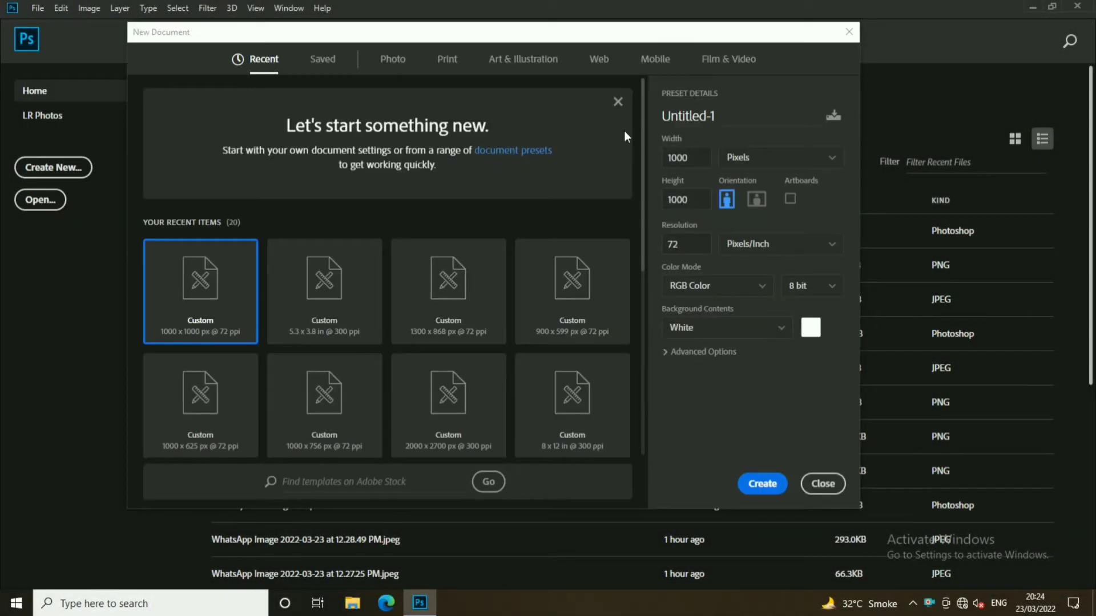
pyautogui.click(753, 119)
pyautogui.write('Ne')
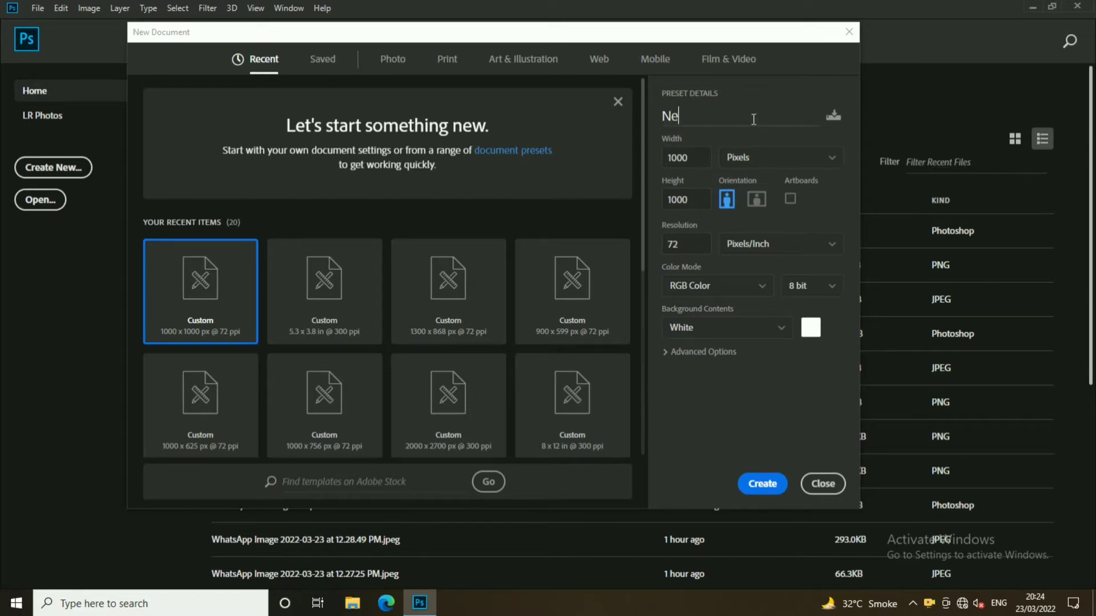
pyautogui.write('w Wedding ')
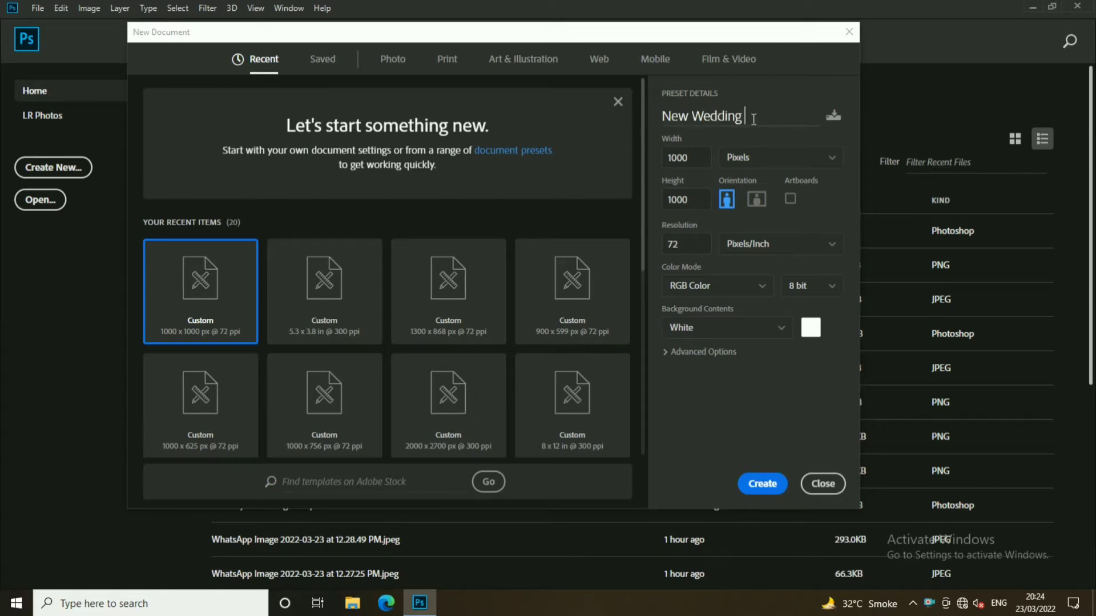
pyautogui.write('Card Design')
# - Make the document 2000 × 2800 pixels at 300 pixels/inch and create it
pyautogui.click(789, 159)
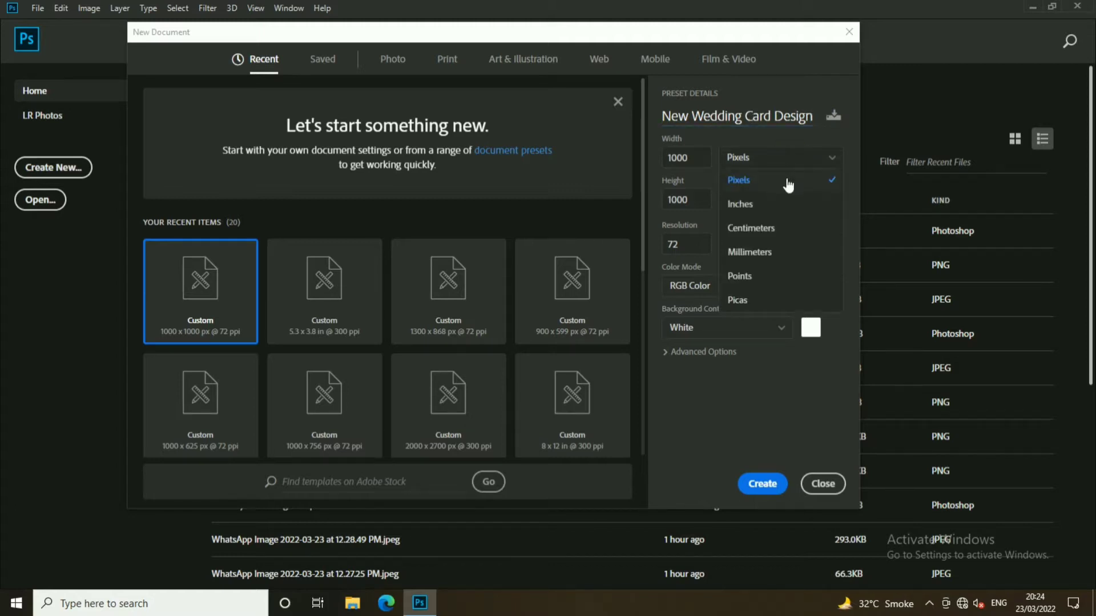
pyautogui.click(787, 180)
pyautogui.doubleClick(709, 160)
pyautogui.write('2000')
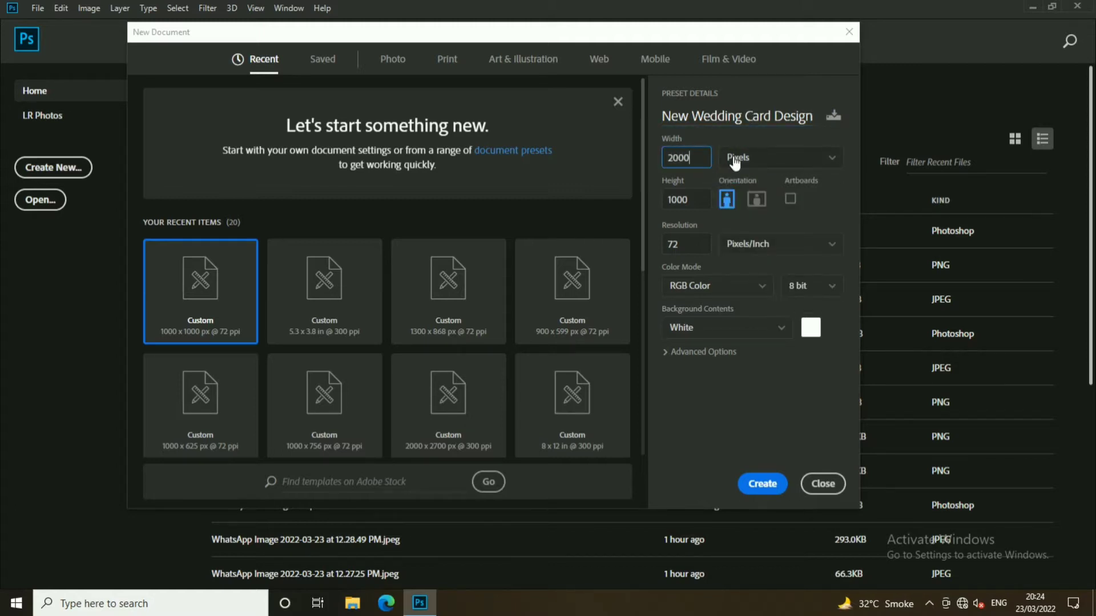
pyautogui.doubleClick(697, 203)
pyautogui.write('28')
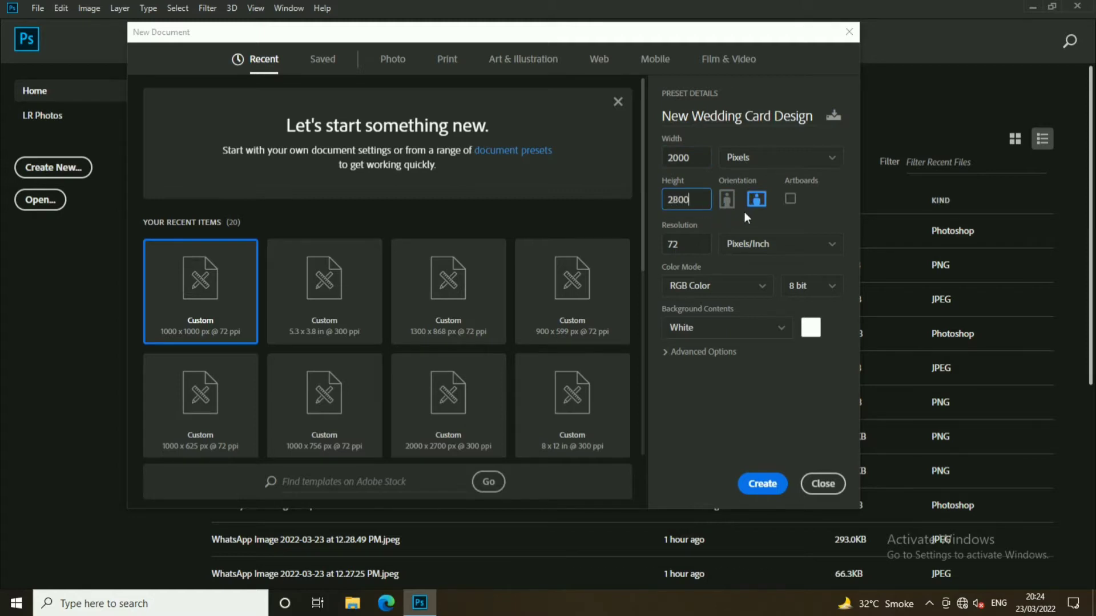
pyautogui.doubleClick(672, 244)
pyautogui.write('300')
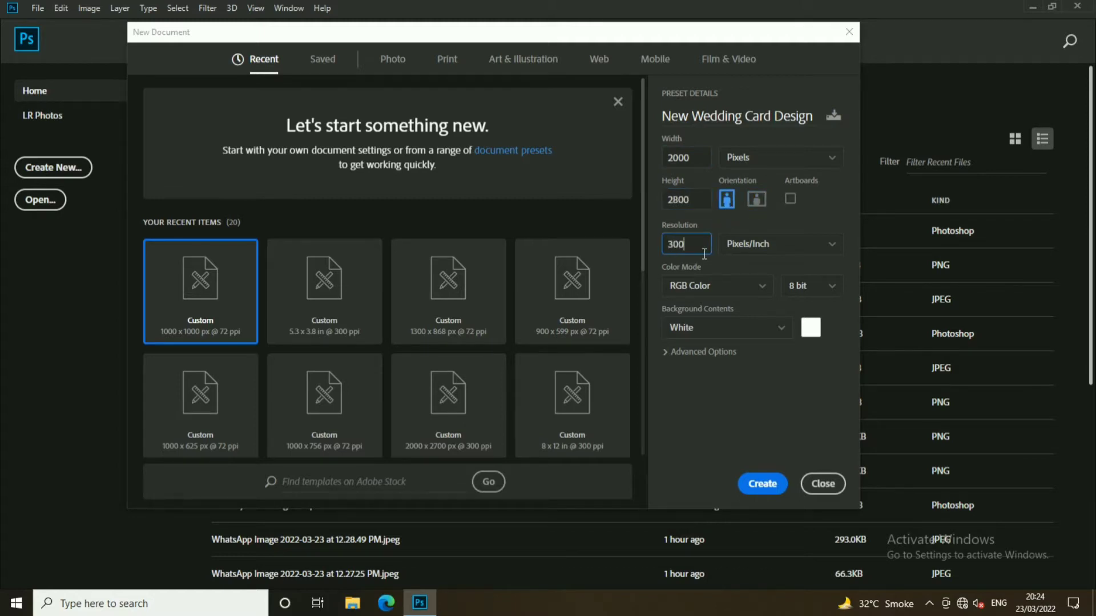
pyautogui.click(780, 244)
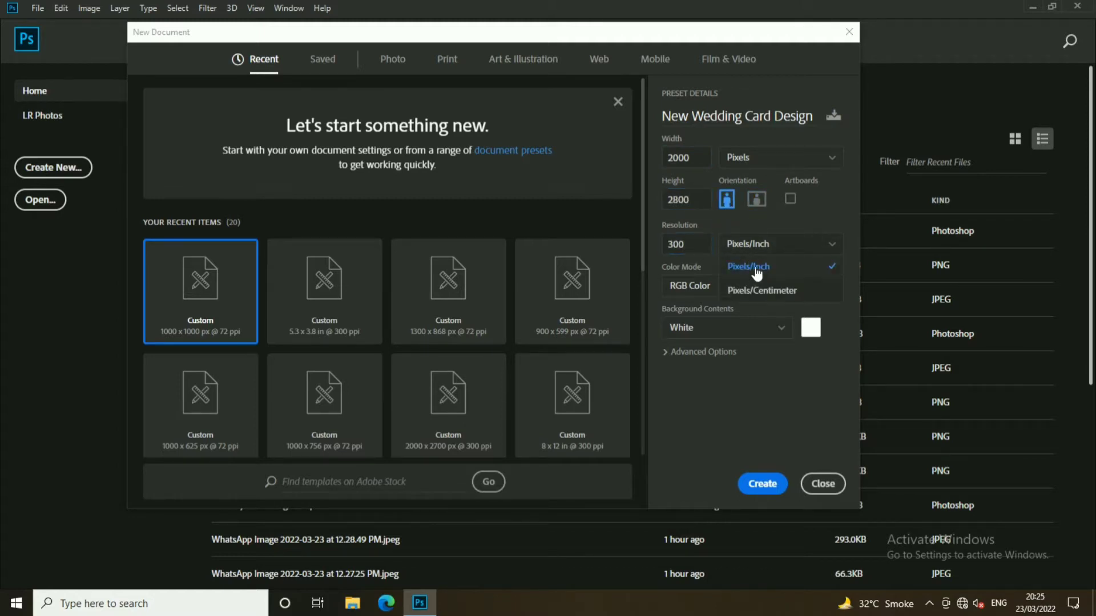
pyautogui.click(752, 264)
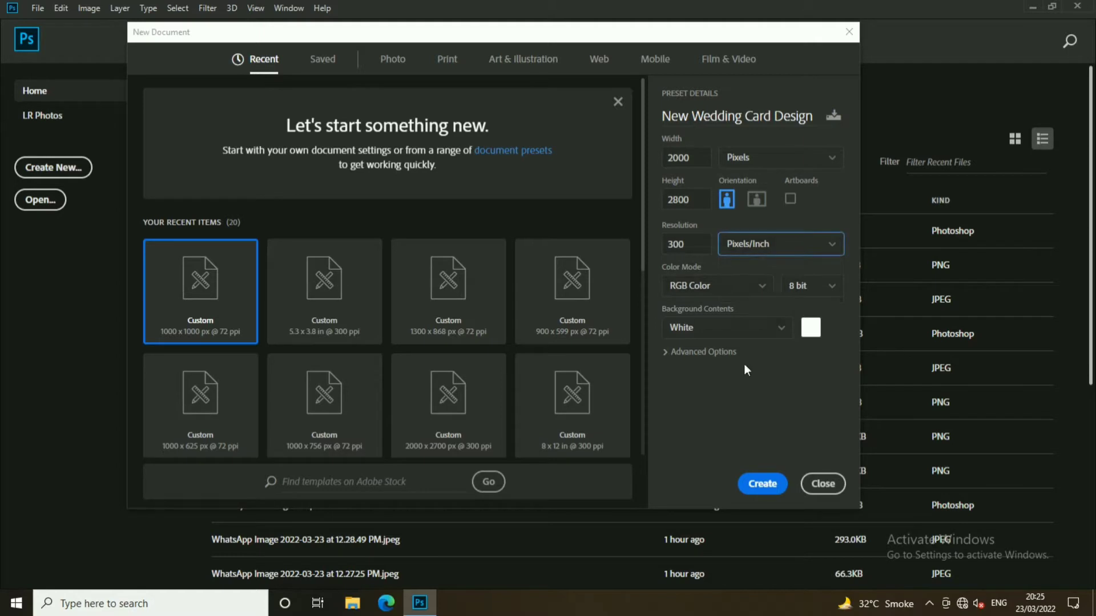
pyautogui.click(755, 487)
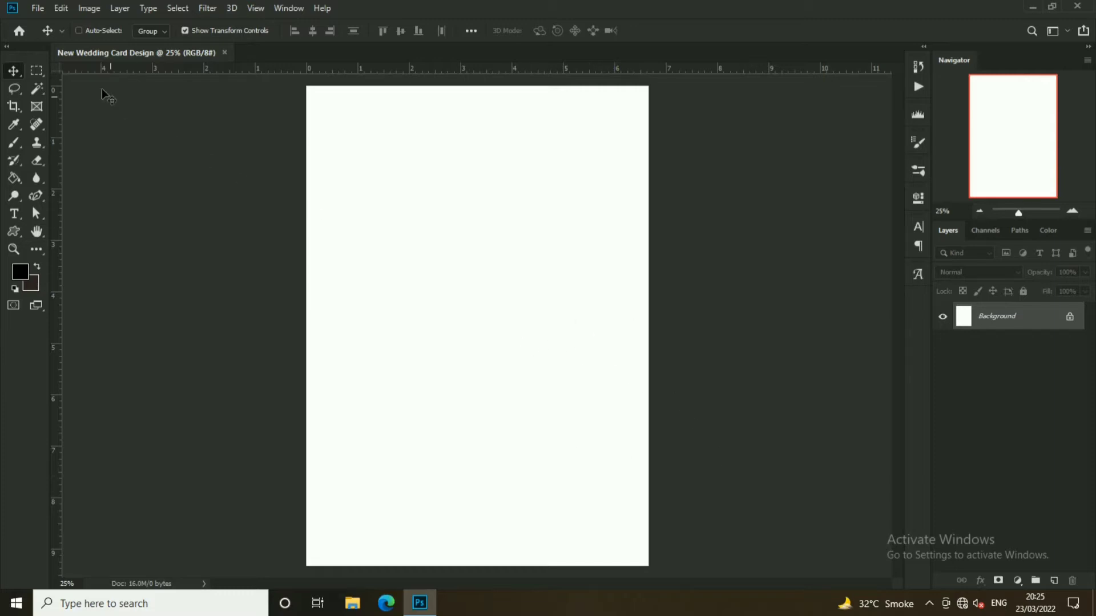
# - Open the Couple Photo image and copy it onto the wedding card
pyautogui.click(37, 11)
pyautogui.click(47, 37)
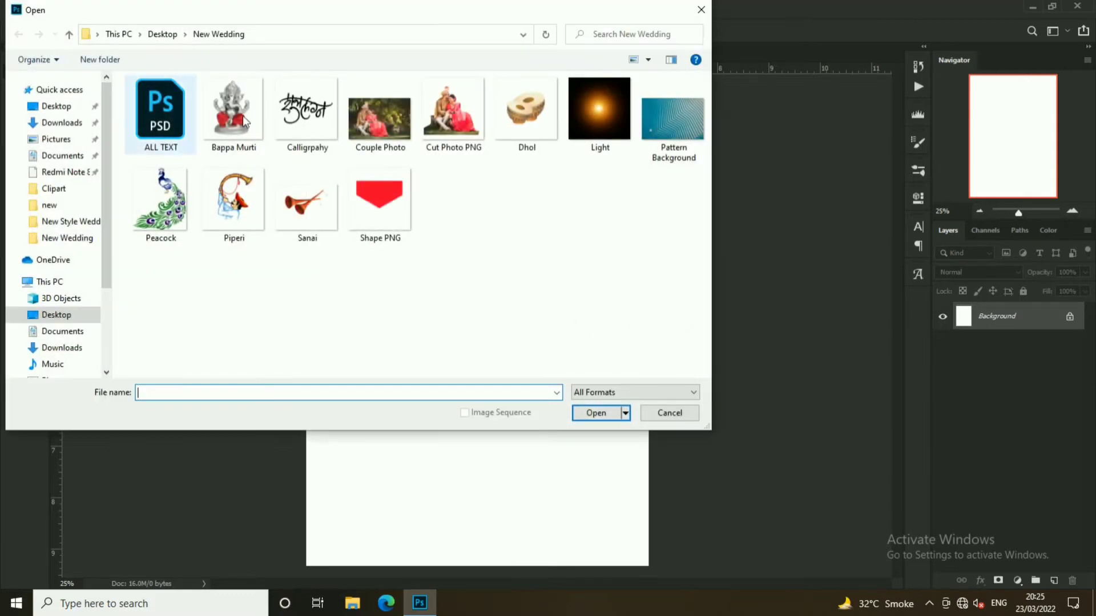
pyautogui.click(387, 124)
pyautogui.click(587, 409)
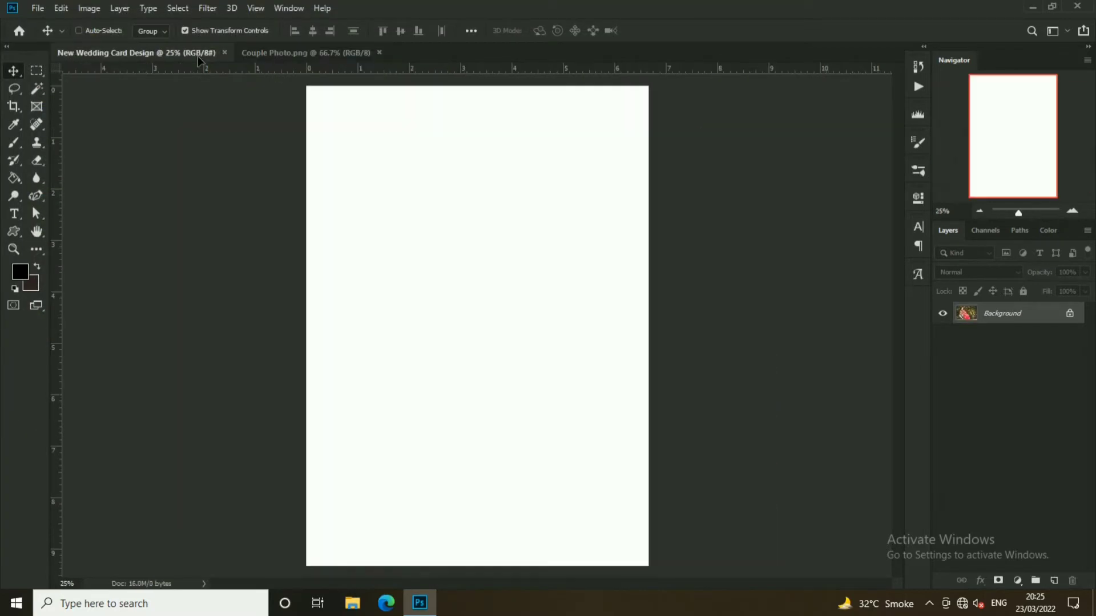
pyautogui.moveTo(409, 153)
pyautogui.mouseDown()
pyautogui.moveTo(536, 244)
pyautogui.moveTo(552, 234)
pyautogui.mouseUp()
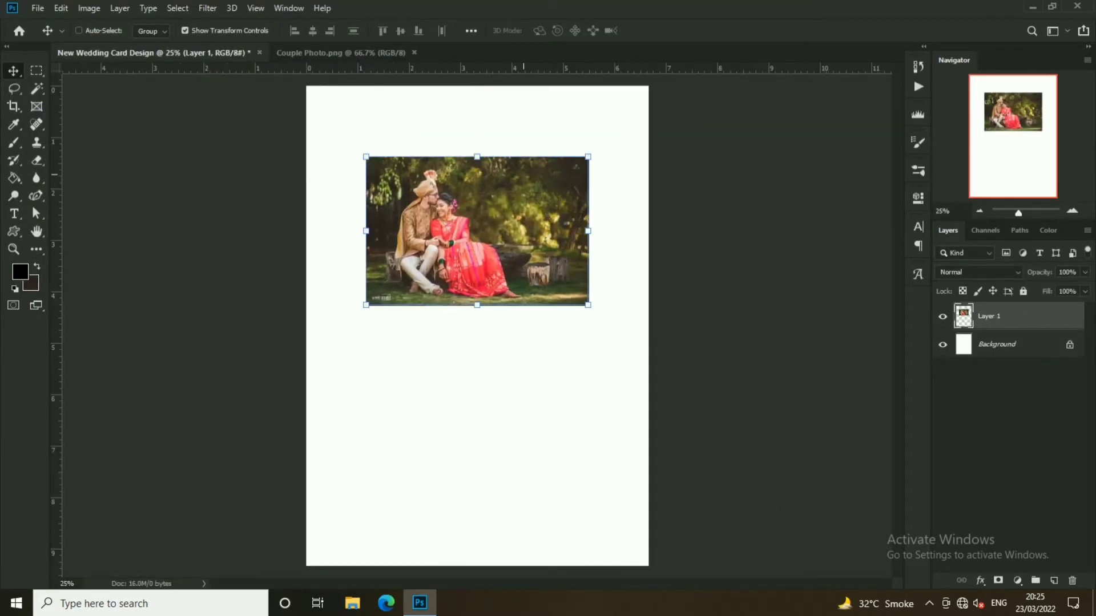
# - Add a guide layout marking the card's edges and centre
pyautogui.click(255, 8)
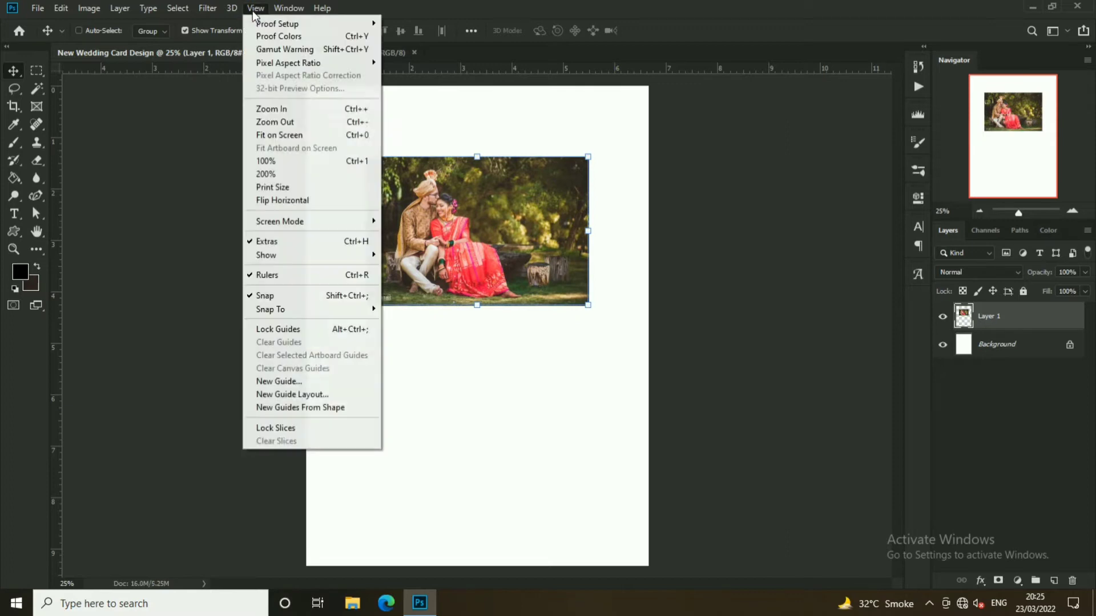
pyautogui.click(292, 394)
pyautogui.click(757, 259)
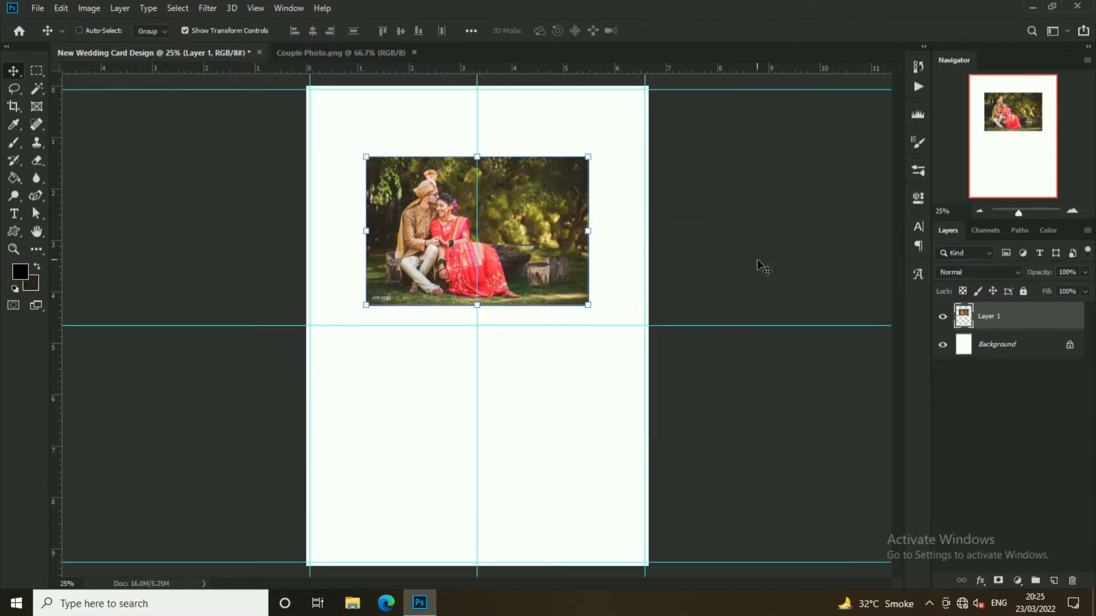
# - Scale the couple photo to span the card width, with its top on the top guide
pyautogui.moveTo(587, 157); pyautogui.dragTo(662, 122)
pyautogui.moveTo(579, 215); pyautogui.dragTo(580, 188)
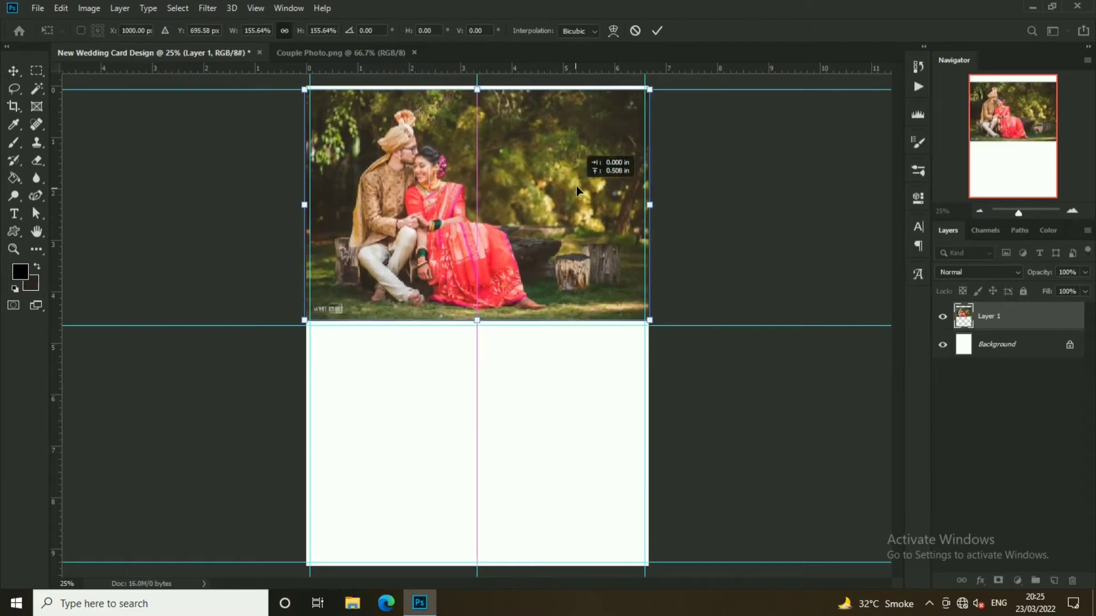
pyautogui.click(657, 31)
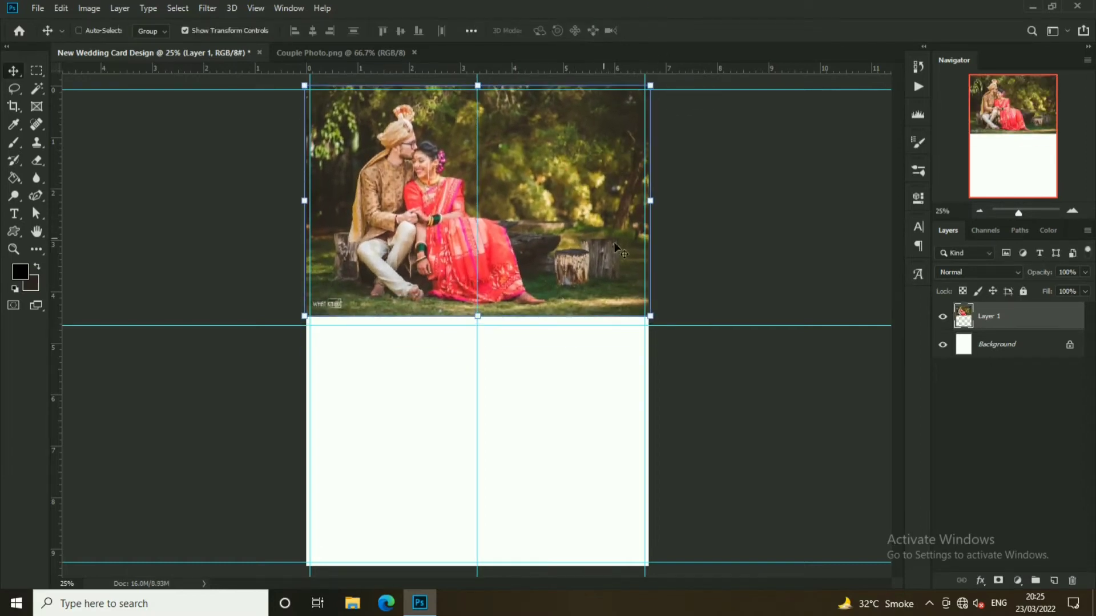
pyautogui.keyDown('ctrl'); pyautogui.click(722, 235); pyautogui.keyUp('ctrl')
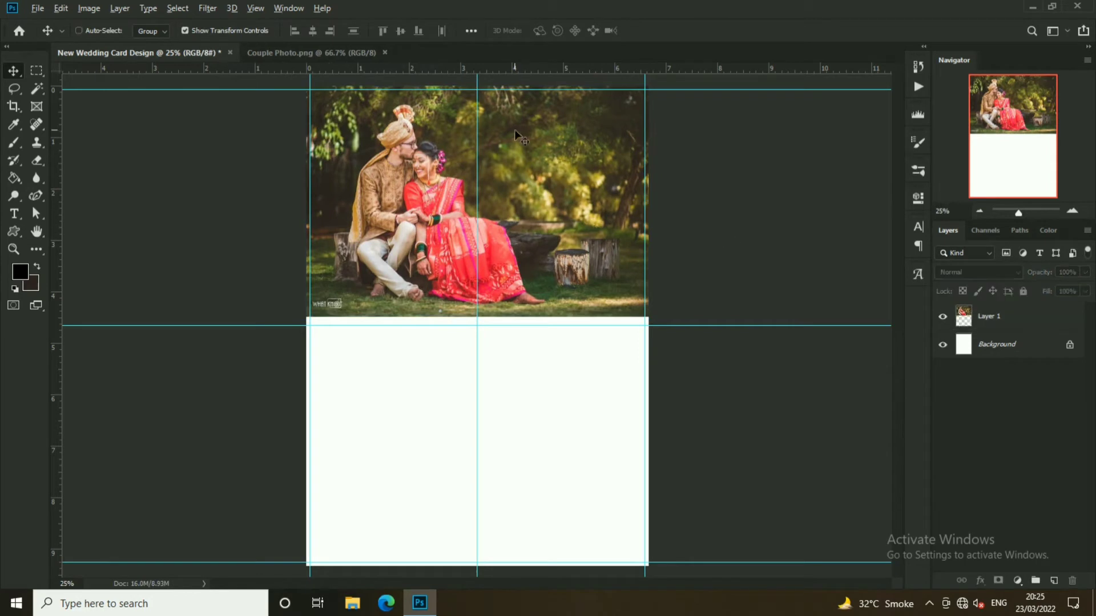
# - Reselect the photo layer and close the separate Couple Photo file
pyautogui.rightClick(542, 143)
pyautogui.click(577, 152)
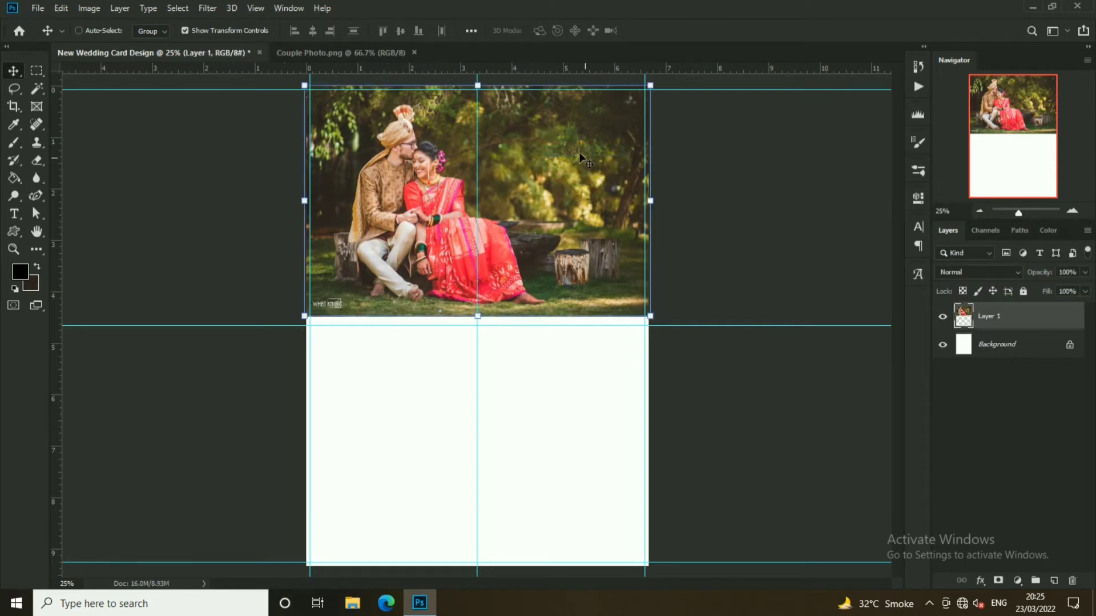
pyautogui.click(415, 53)
# - Open the Camera Raw Filter on the couple photo and zoom the preview to 50%
pyautogui.click(207, 8)
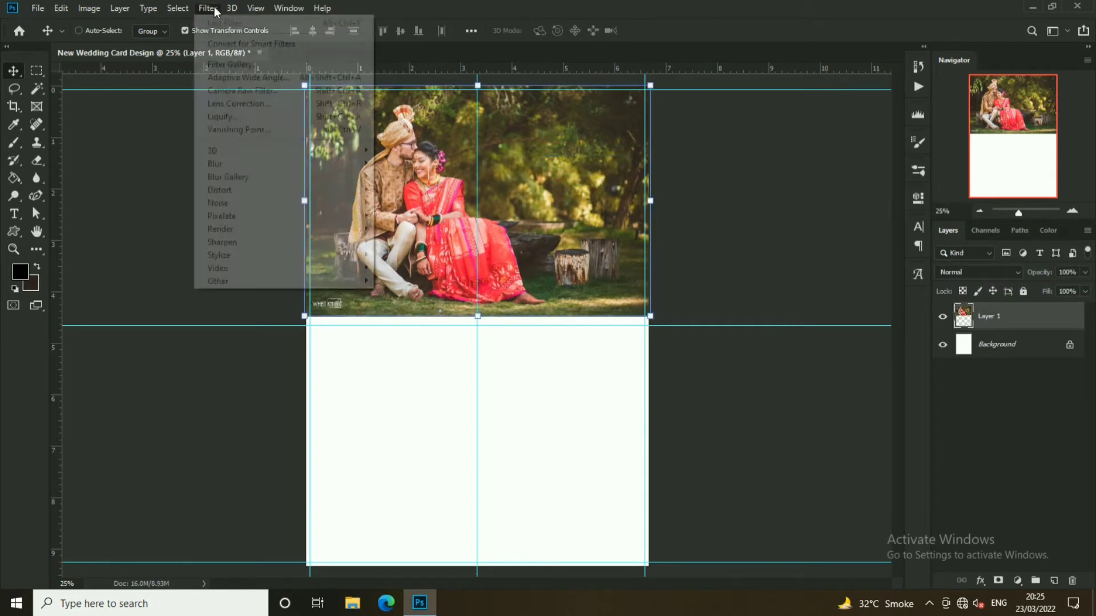
pyautogui.click(238, 91)
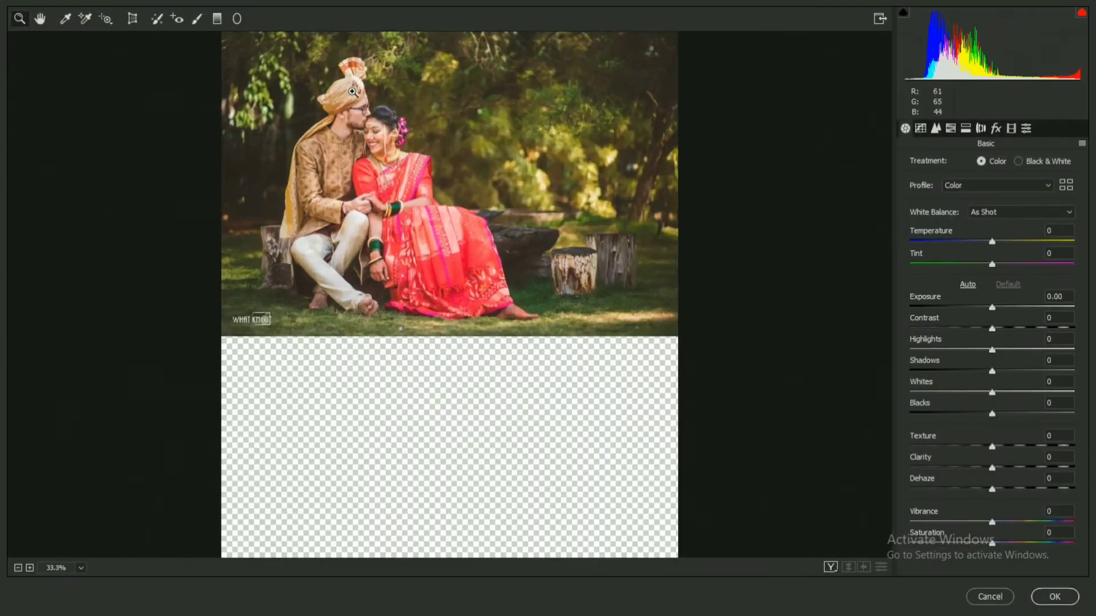
pyautogui.click(352, 91)
# - Set Clarity +33, Shadows +24, Blacks -15 and Highlights +12, and fine-tune the basic tone
pyautogui.moveTo(993, 473); pyautogui.dragTo(1022, 467)
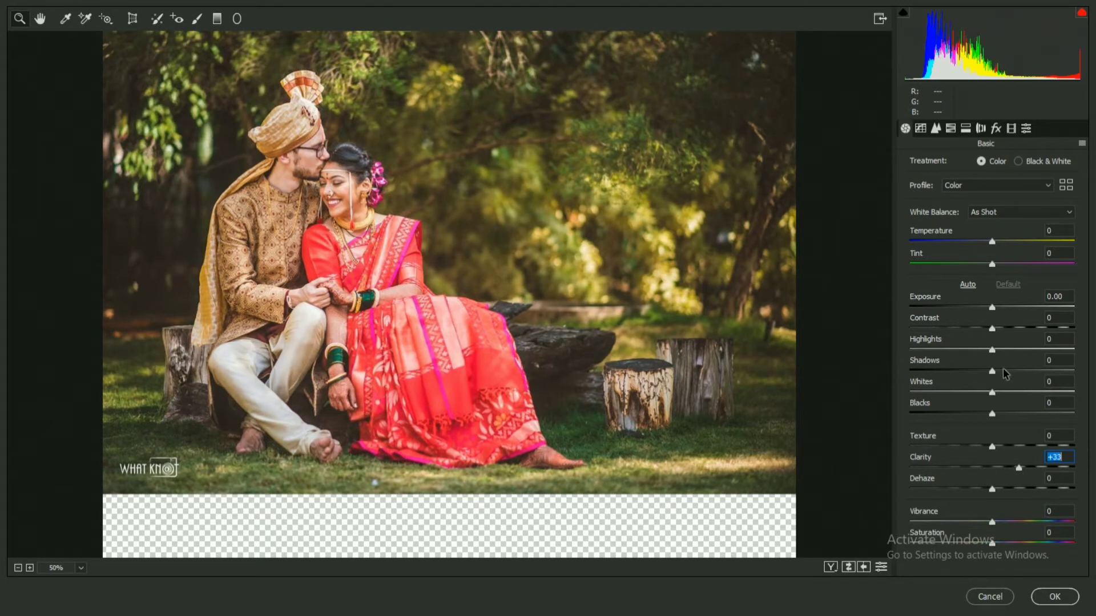
pyautogui.moveTo(1006, 371); pyautogui.dragTo(1013, 370)
pyautogui.click(991, 414)
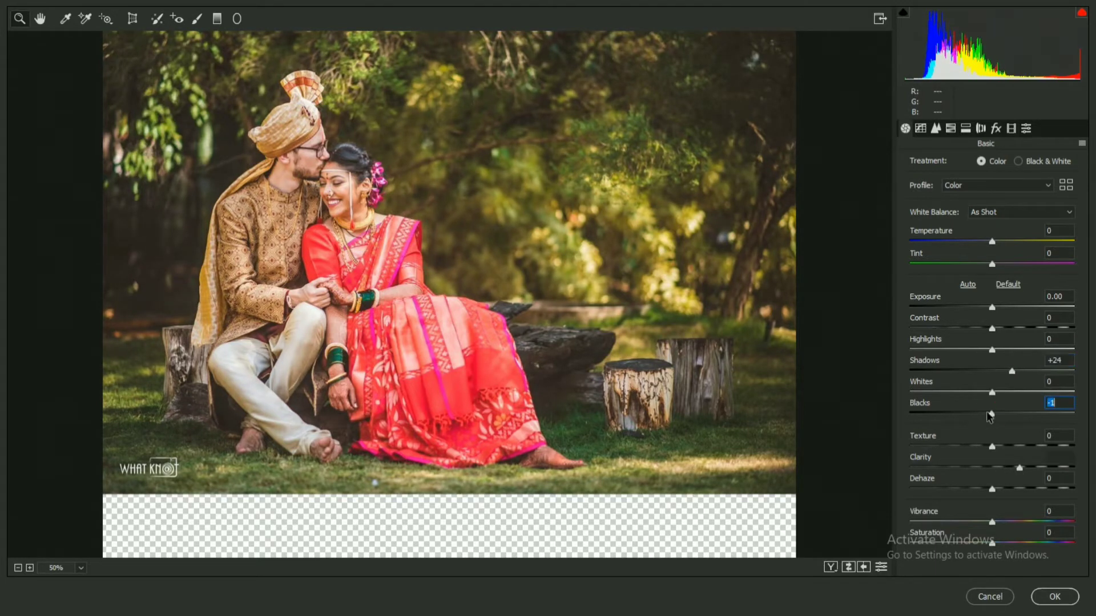
pyautogui.moveTo(990, 414)
pyautogui.mouseDown()
pyautogui.moveTo(981, 414)
pyautogui.moveTo(980, 393)
pyautogui.mouseUp()
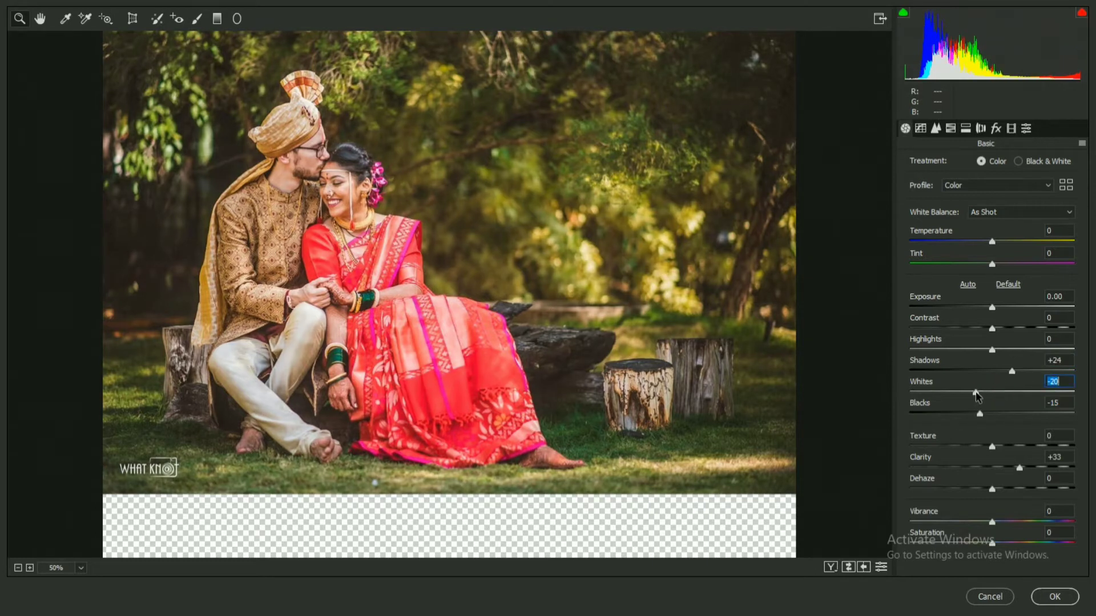
pyautogui.moveTo(992, 350)
pyautogui.mouseDown()
pyautogui.moveTo(1002, 350)
pyautogui.moveTo(1000, 330)
pyautogui.mouseUp()
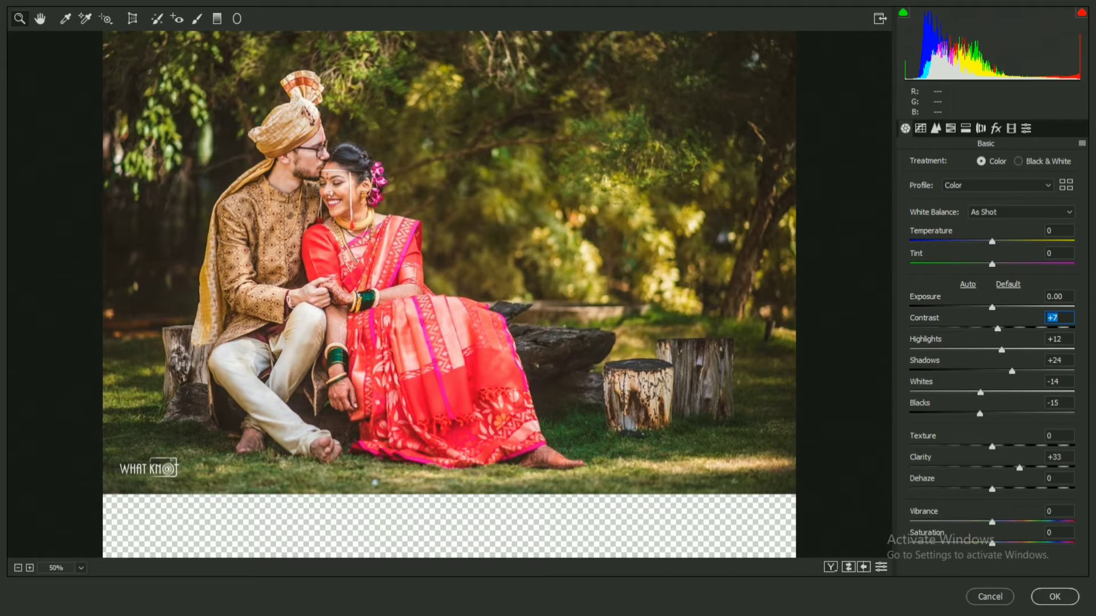
pyautogui.moveTo(992, 522); pyautogui.dragTo(996, 547)
# - In Detail, set sharpening radius 0.5 and detail 0, and add luminance noise reduction
pyautogui.click(935, 128)
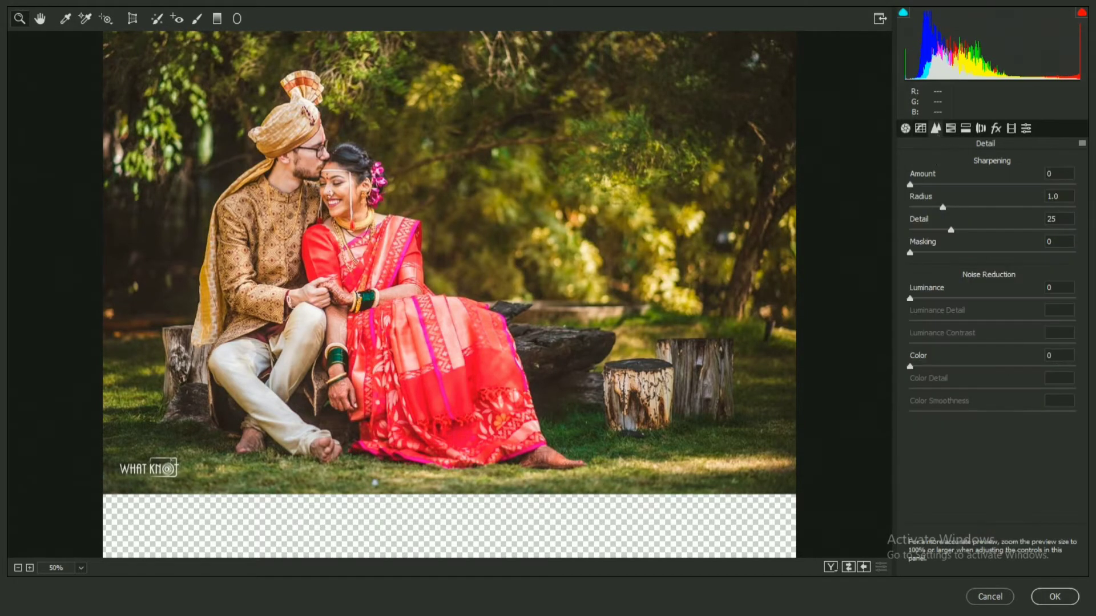
pyautogui.moveTo(940, 208); pyautogui.dragTo(885, 210)
pyautogui.moveTo(950, 230); pyautogui.dragTo(890, 231)
pyautogui.moveTo(914, 302); pyautogui.dragTo(964, 303)
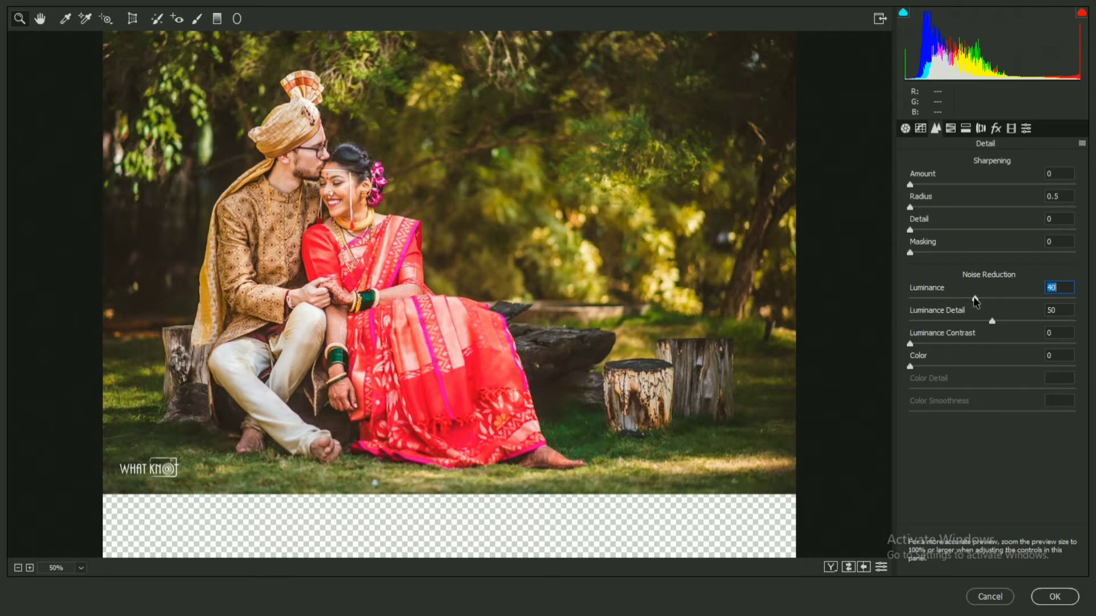
pyautogui.moveTo(992, 321); pyautogui.dragTo(988, 321)
# - Set sharpening amount 13 and masking 8, and add colour noise reduction of 11
pyautogui.moveTo(911, 184); pyautogui.dragTo(924, 184)
pyautogui.moveTo(910, 230)
pyautogui.mouseDown()
pyautogui.moveTo(926, 230)
pyautogui.moveTo(939, 257)
pyautogui.mouseUp()
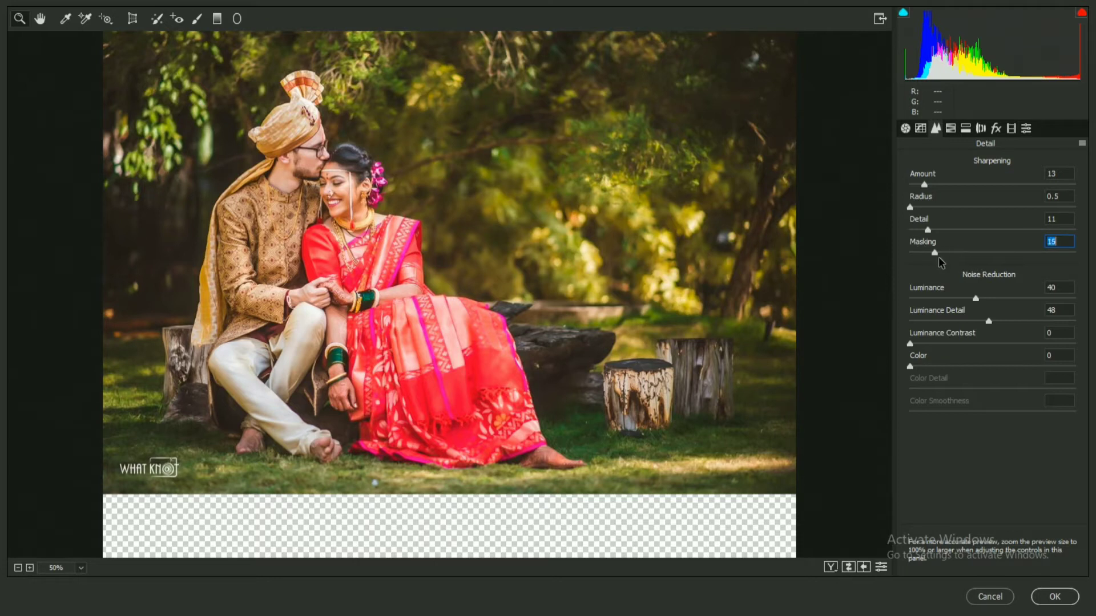
pyautogui.moveTo(940, 257); pyautogui.dragTo(927, 257)
pyautogui.moveTo(911, 367); pyautogui.dragTo(929, 367)
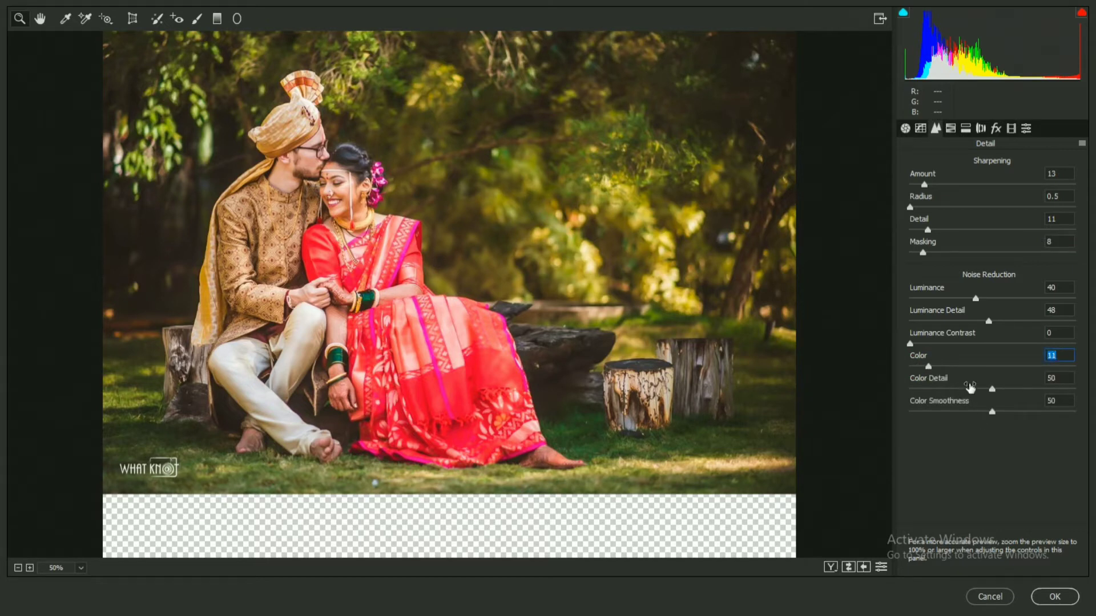
pyautogui.click(911, 344)
pyautogui.moveTo(993, 412); pyautogui.dragTo(993, 391)
# - Brighten the lights and darken the darks on the tone curve, then apply the filter
pyautogui.click(921, 128)
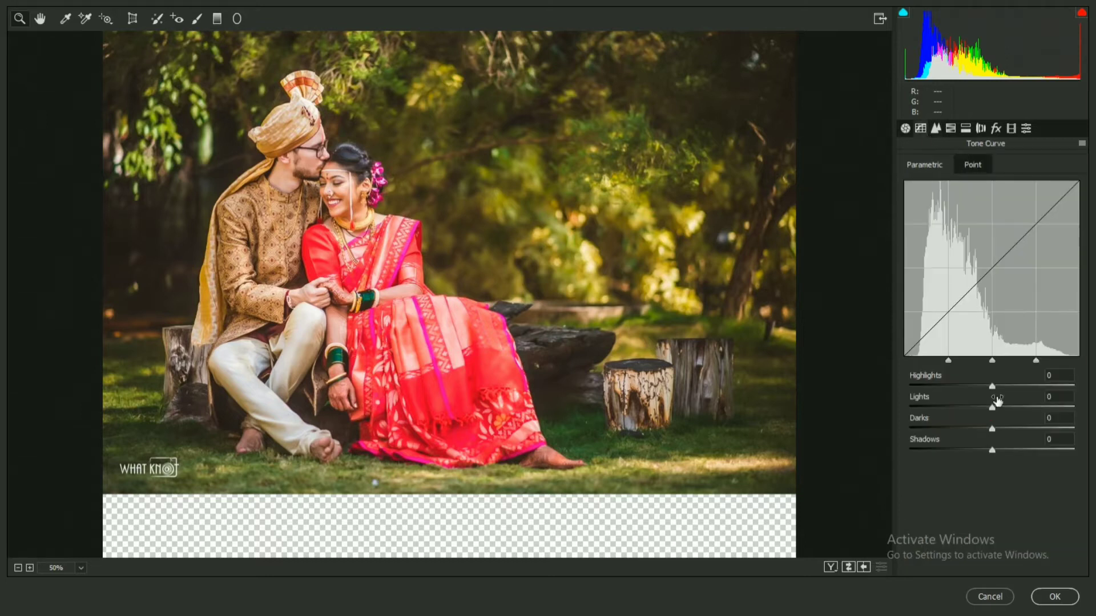
pyautogui.moveTo(994, 412); pyautogui.dragTo(997, 387)
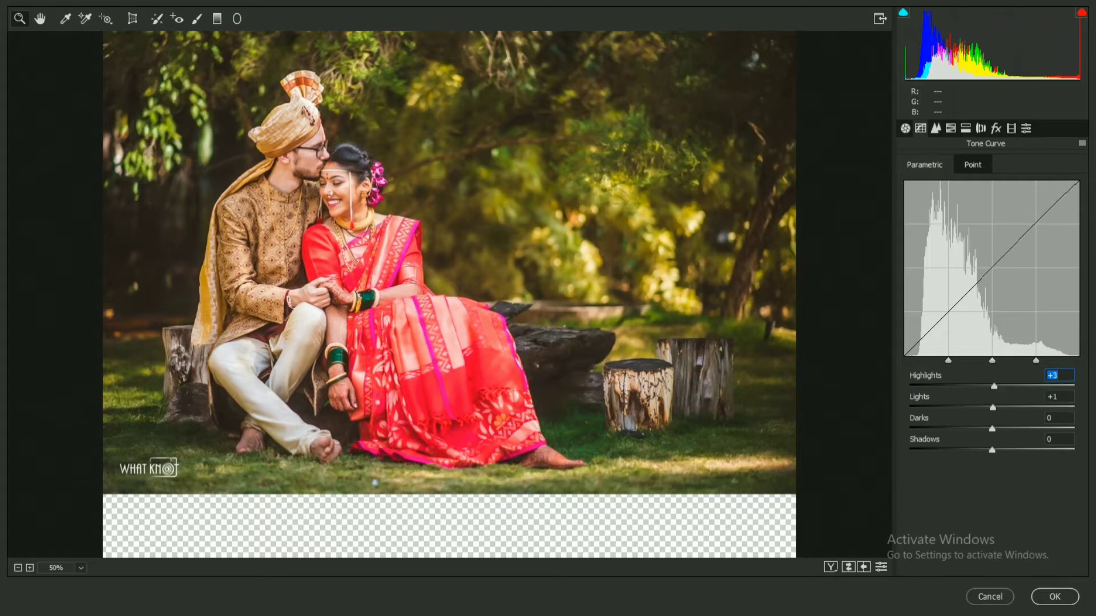
pyautogui.moveTo(992, 429); pyautogui.dragTo(986, 450)
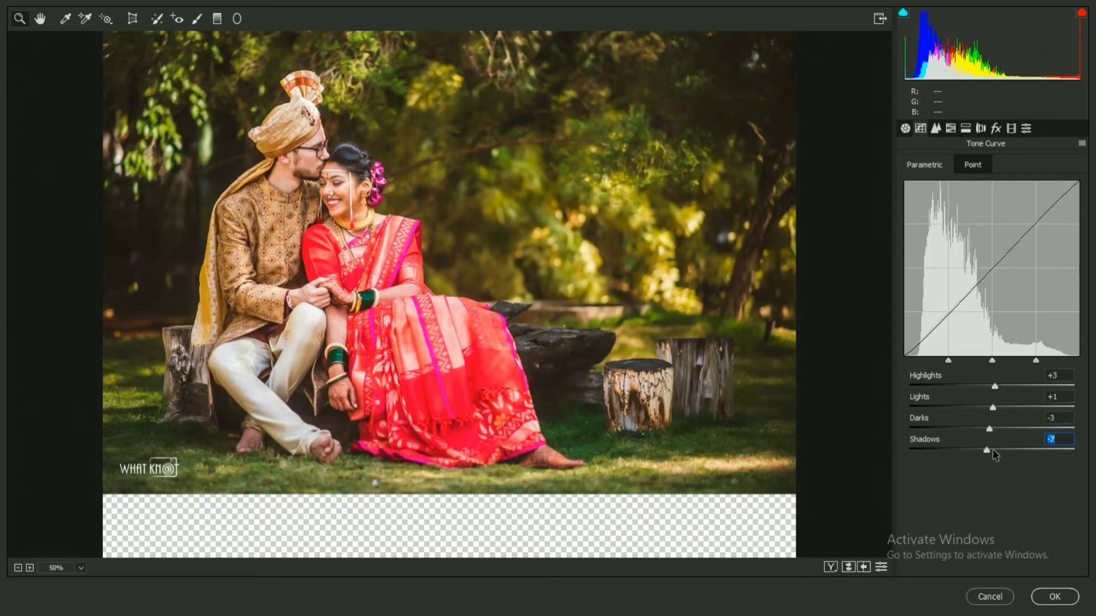
pyautogui.click(1054, 596)
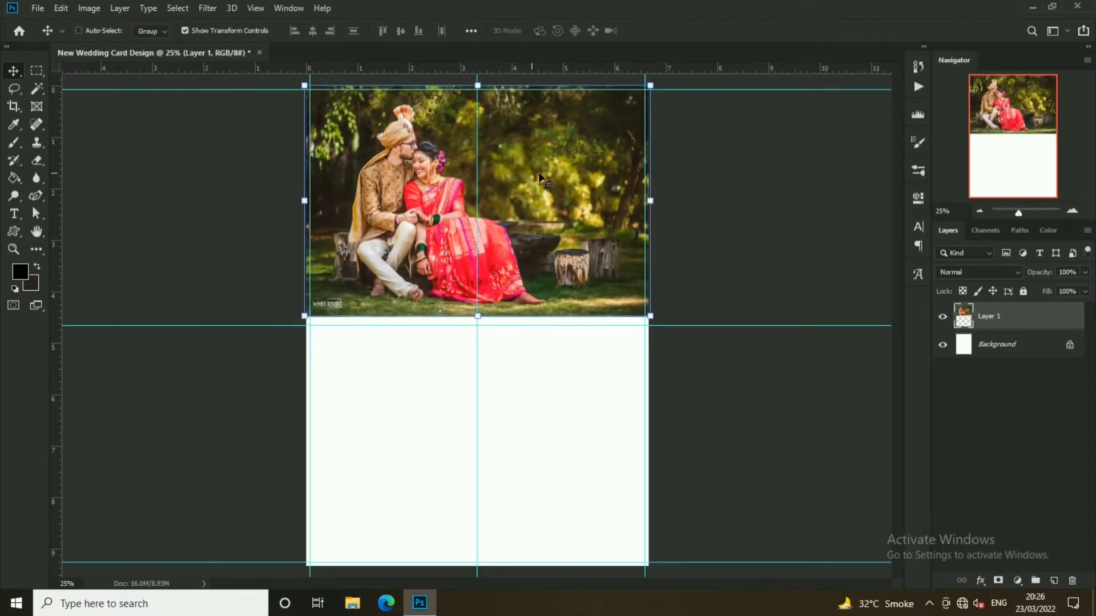
# - Reselect Layer 1, then open and dismiss the Levels adjustment without changes
pyautogui.keyDown('ctrl'); pyautogui.click(714, 155); pyautogui.keyUp('ctrl')
pyautogui.rightClick(526, 128)
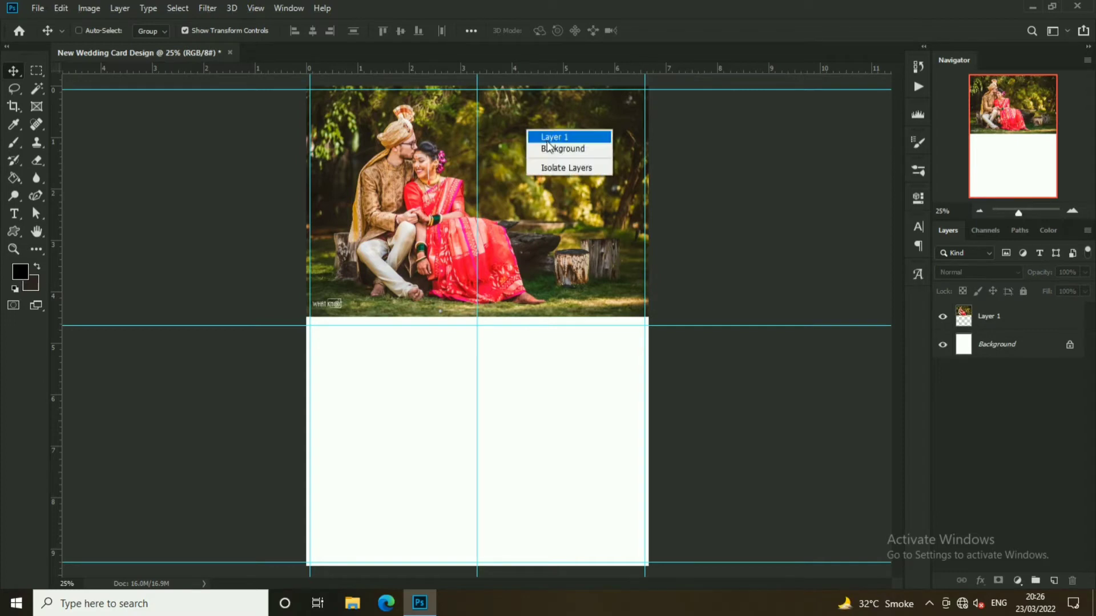
pyautogui.click(577, 138)
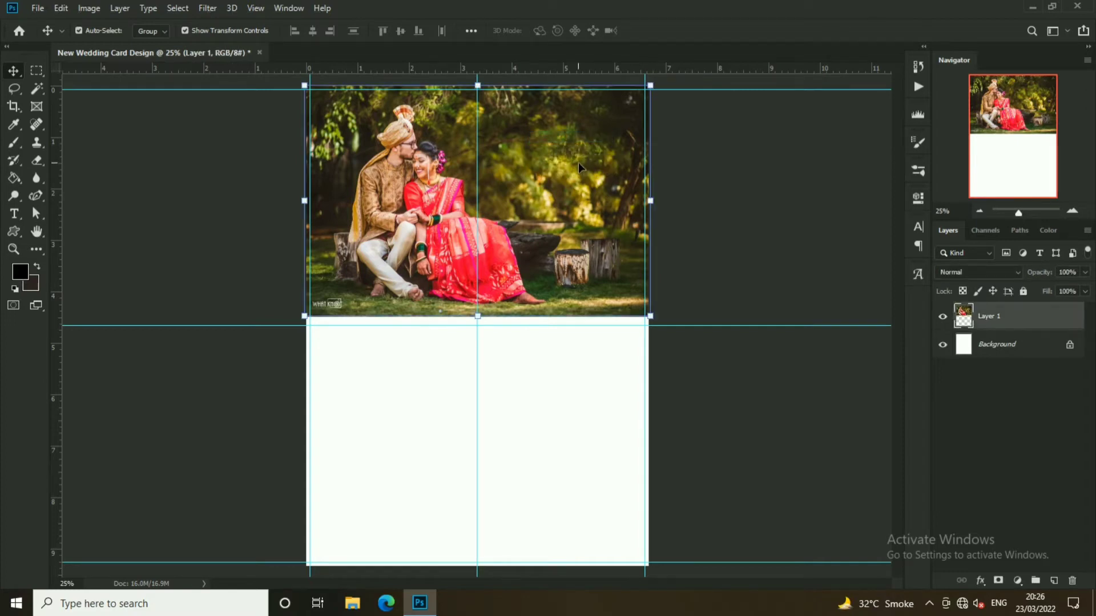
pyautogui.hotkey('ctrl', 'l')
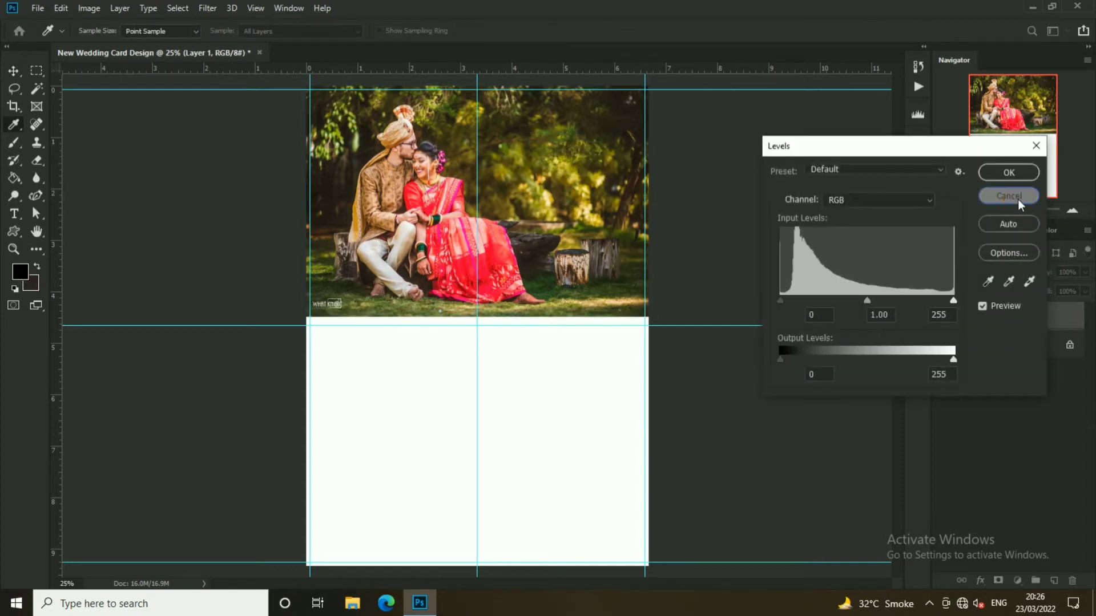
pyautogui.click(1008, 196)
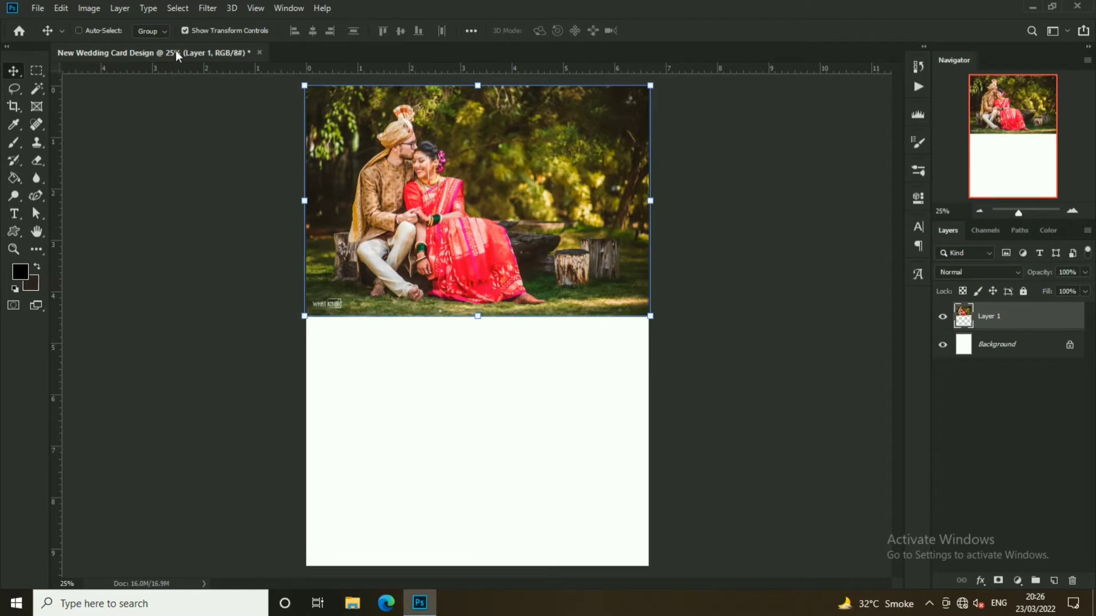
# - Open Cut Photo PNG and drag the cut-out couple toward the wedding card
pyautogui.click(38, 8)
pyautogui.click(45, 34)
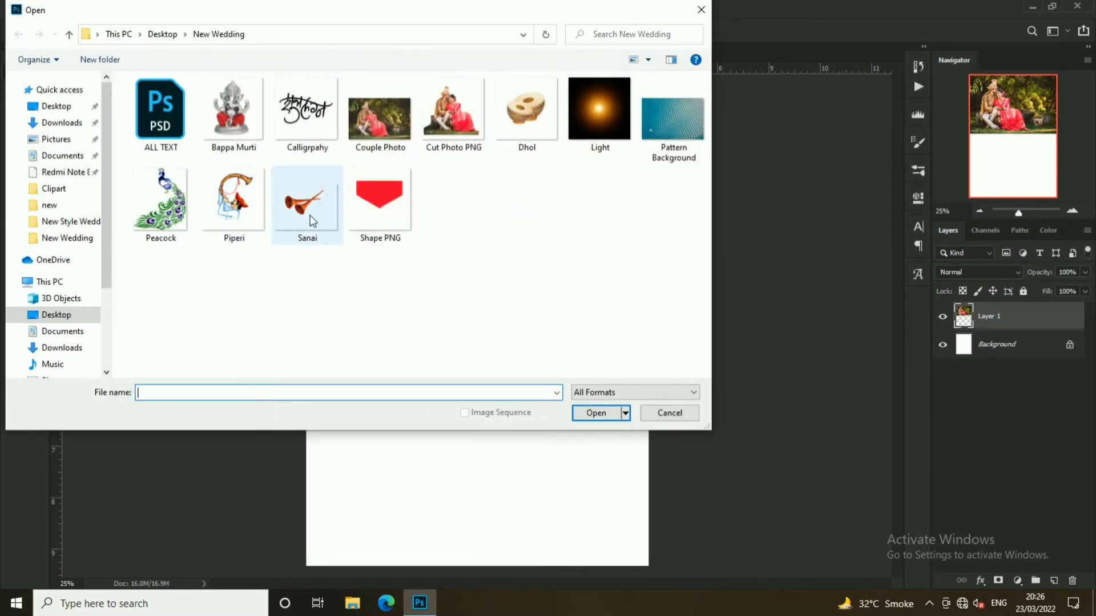
pyautogui.click(454, 111)
pyautogui.click(595, 412)
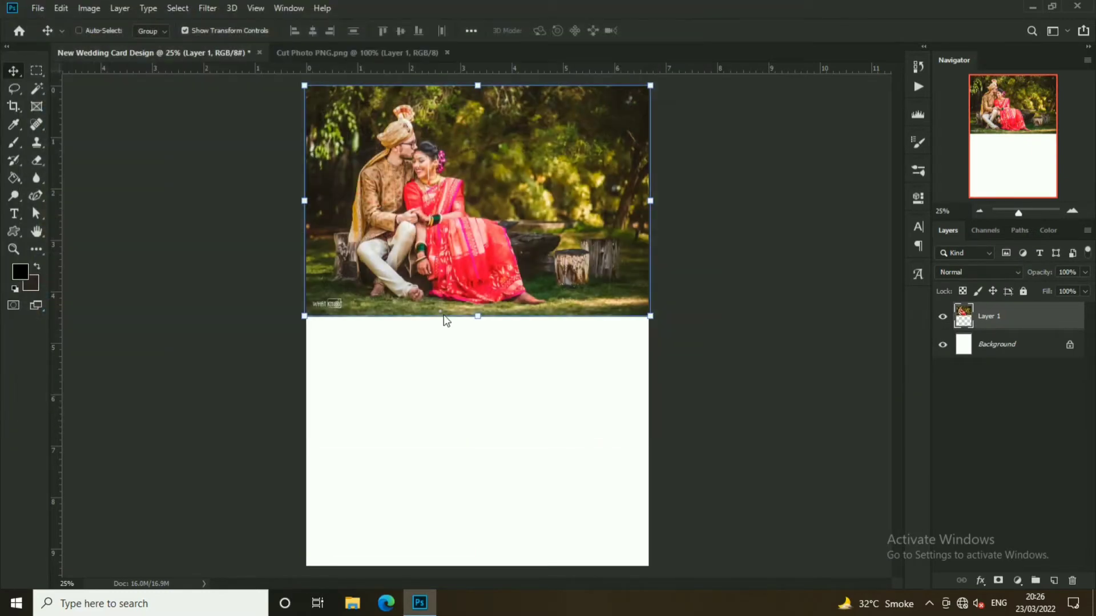
pyautogui.moveTo(458, 324); pyautogui.dragTo(238, 93)
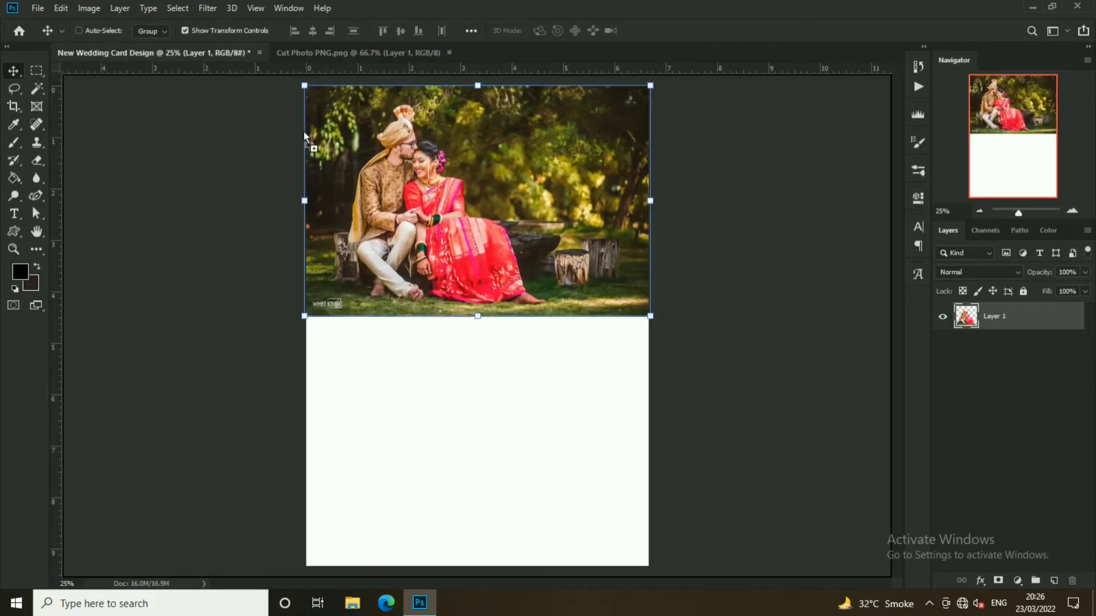
# - Drop the cut-out couple into the card, reapply Camera Raw, and move it left
pyautogui.moveTo(234, 52); pyautogui.dragTo(431, 237)
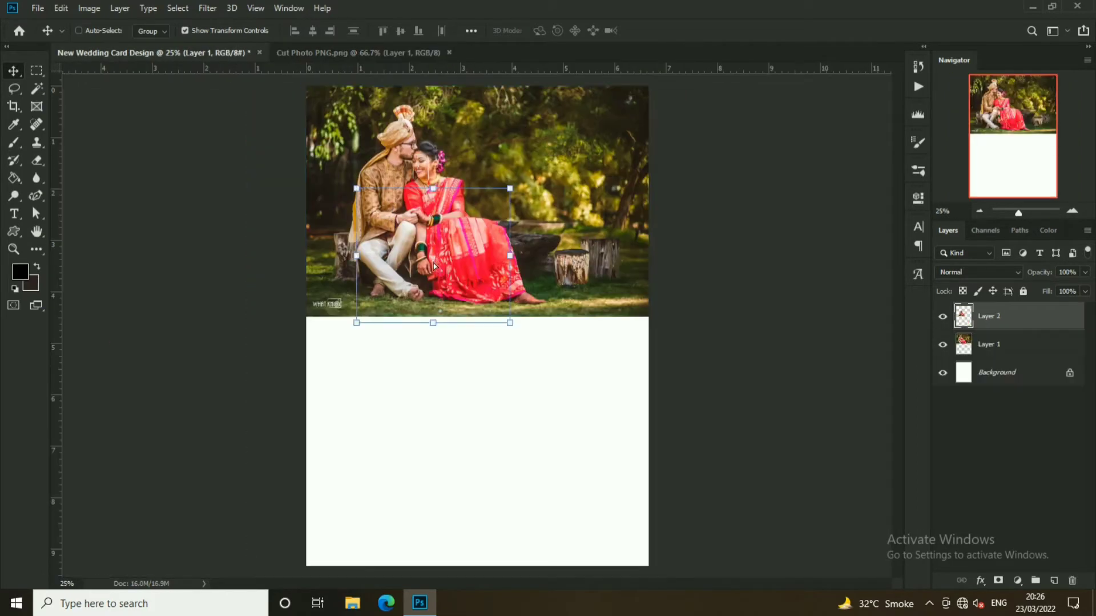
pyautogui.click(207, 10)
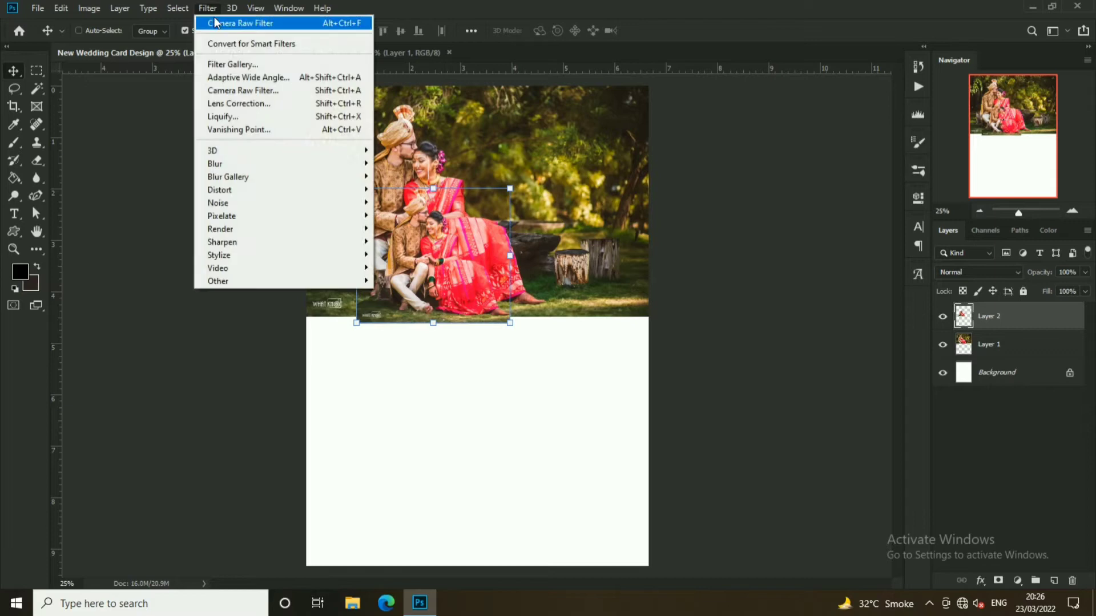
pyautogui.click(246, 22)
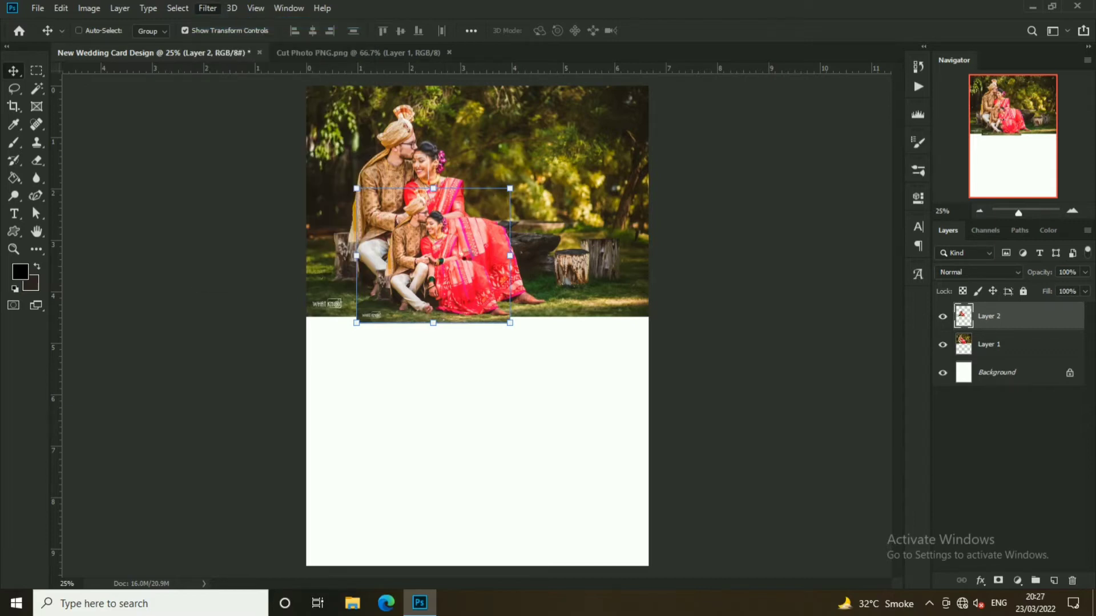
pyautogui.moveTo(462, 268); pyautogui.dragTo(420, 263)
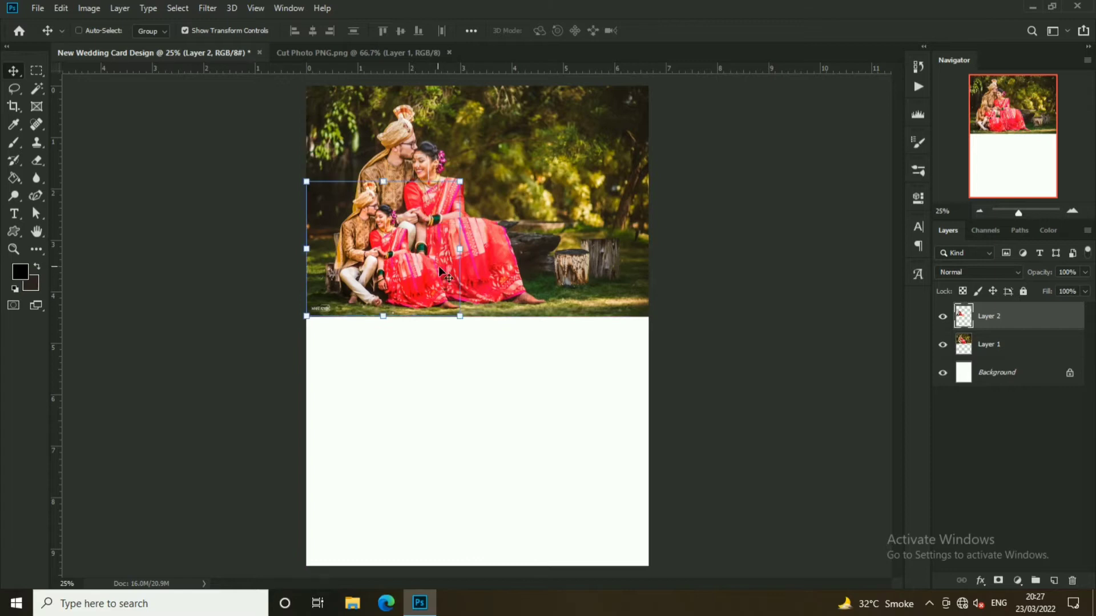
# - Resize the cut-out couple to about 97% over the couple photo
pyautogui.click(461, 182)
pyautogui.moveTo(465, 183); pyautogui.dragTo(497, 176)
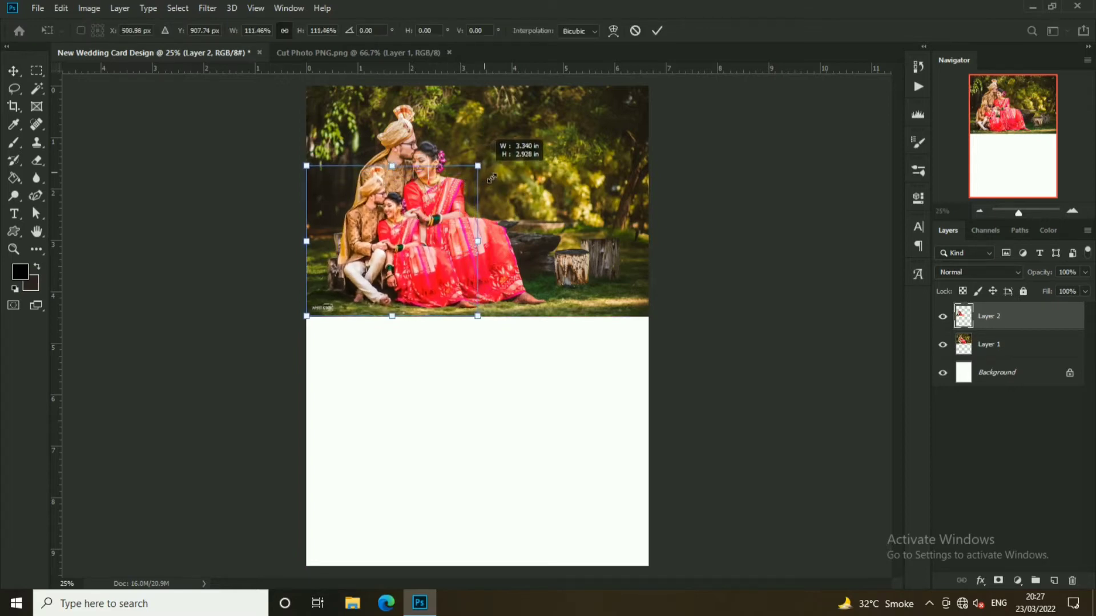
pyautogui.moveTo(497, 177); pyautogui.dragTo(515, 171)
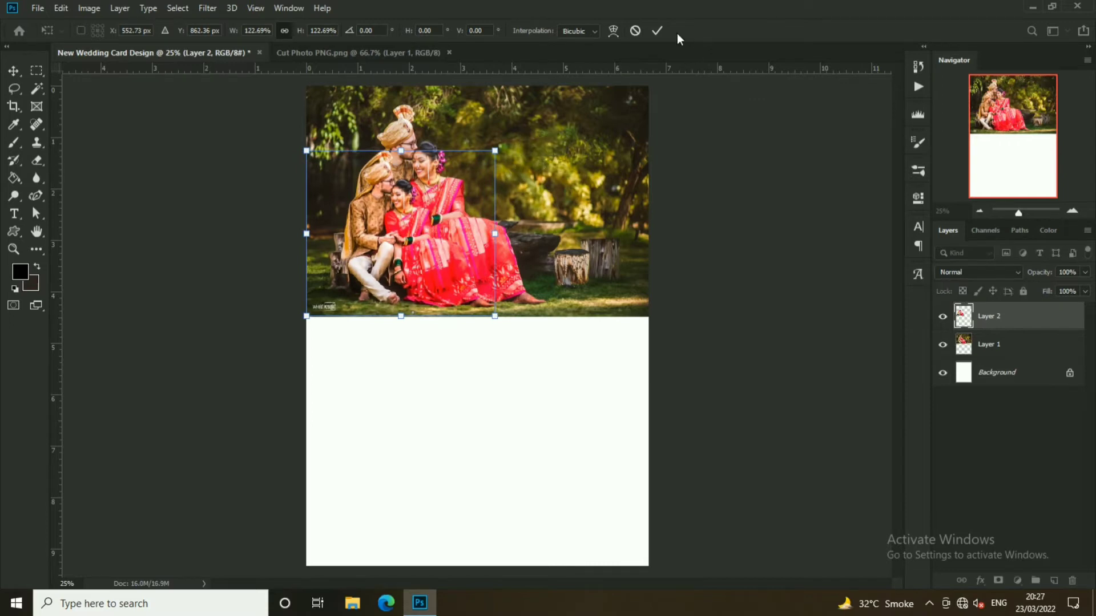
pyautogui.press('Return')
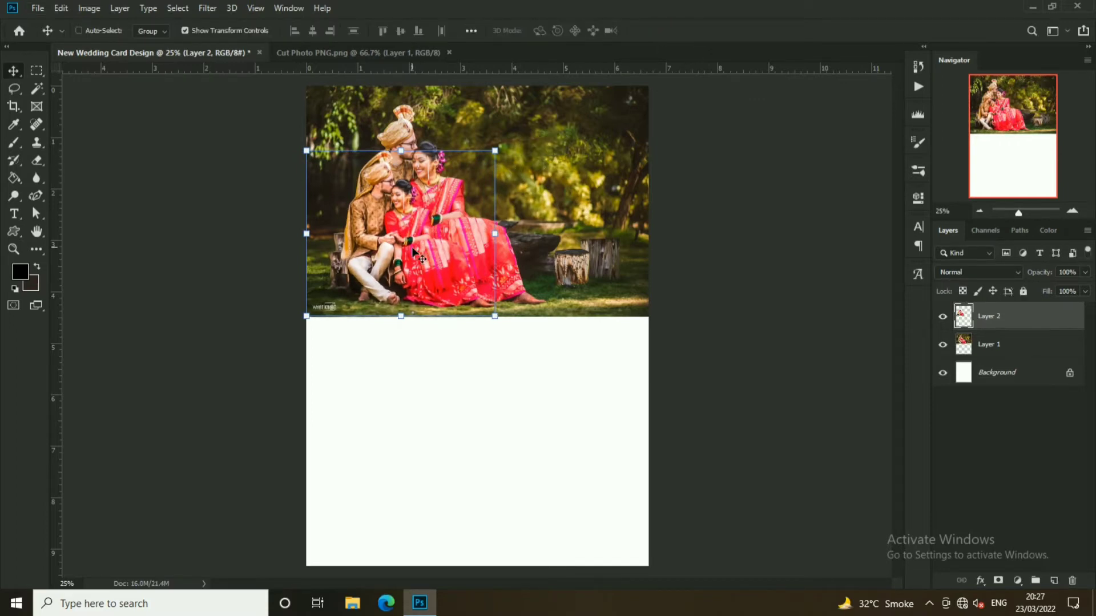
pyautogui.moveTo(502, 157); pyautogui.dragTo(507, 152)
pyautogui.click(655, 32)
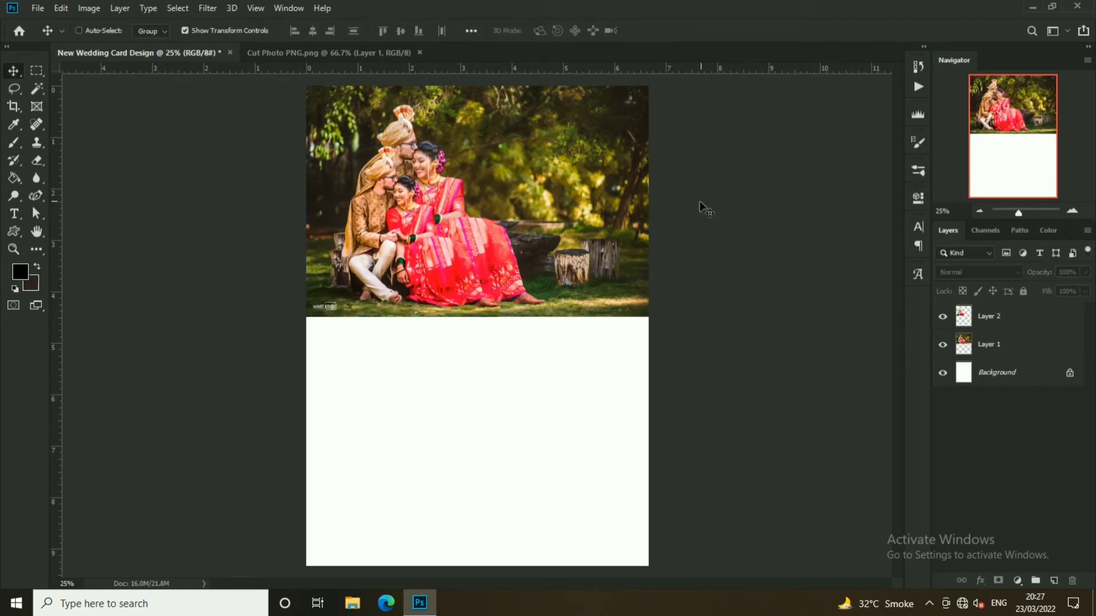
pyautogui.click(402, 285)
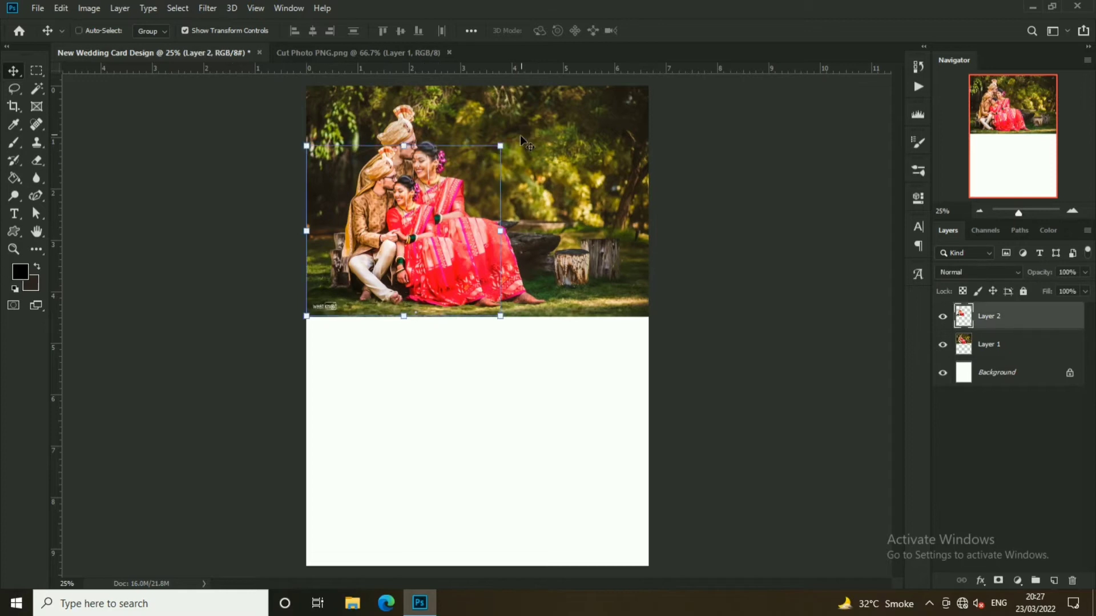
pyautogui.moveTo(500, 147); pyautogui.dragTo(494, 151)
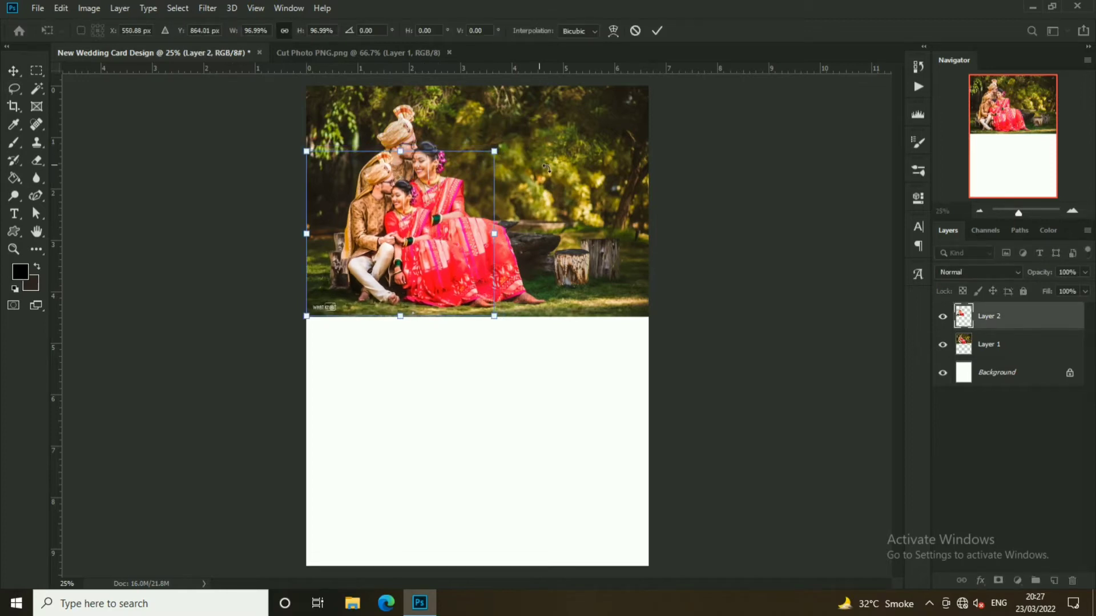
pyautogui.click(735, 217)
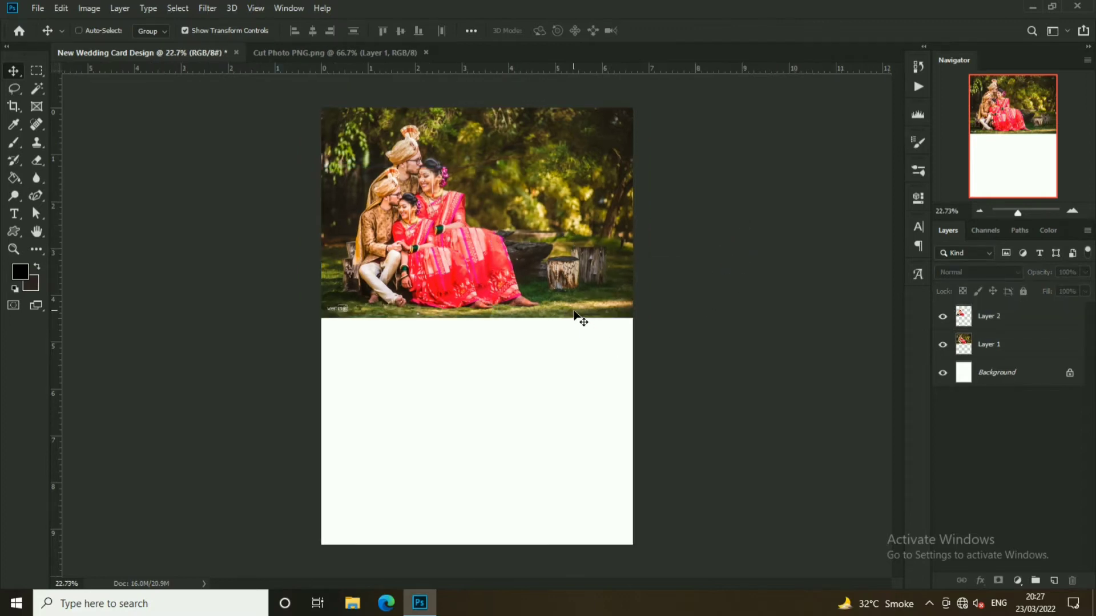
pyautogui.scroll(-1, 653, 338)
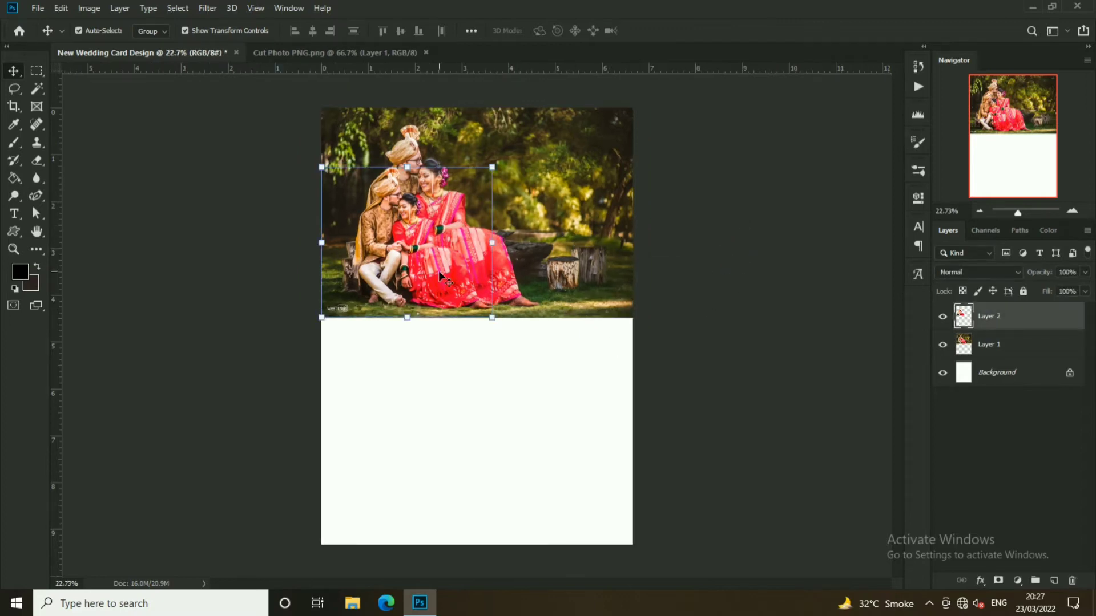
# - Draw a white-filled 2141 × 1605 px rectangle over the card's lower half
pyautogui.click(1054, 580)
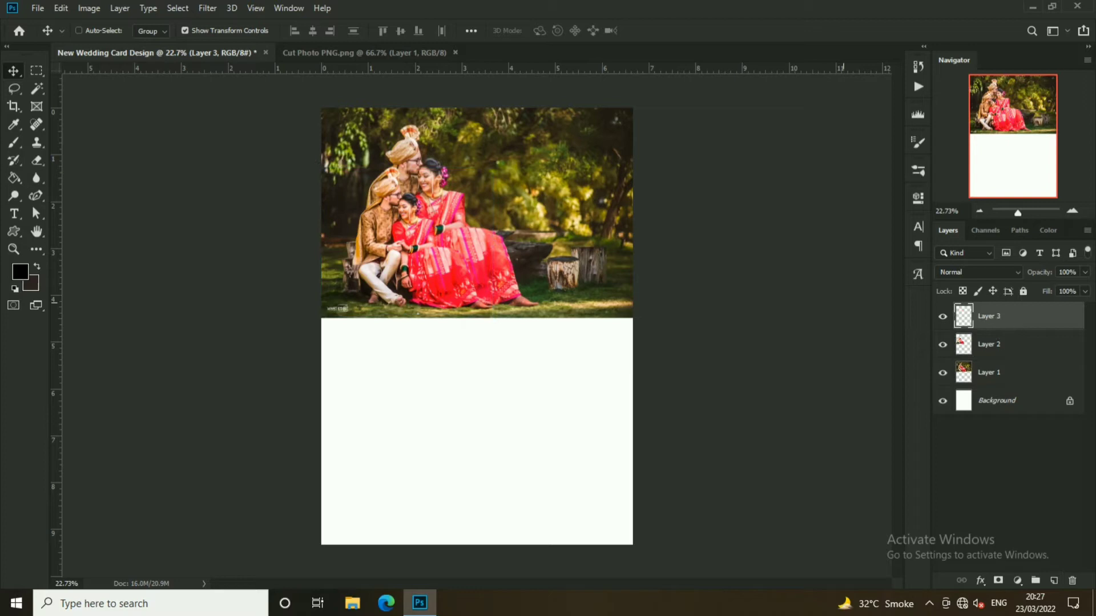
pyautogui.click(19, 232)
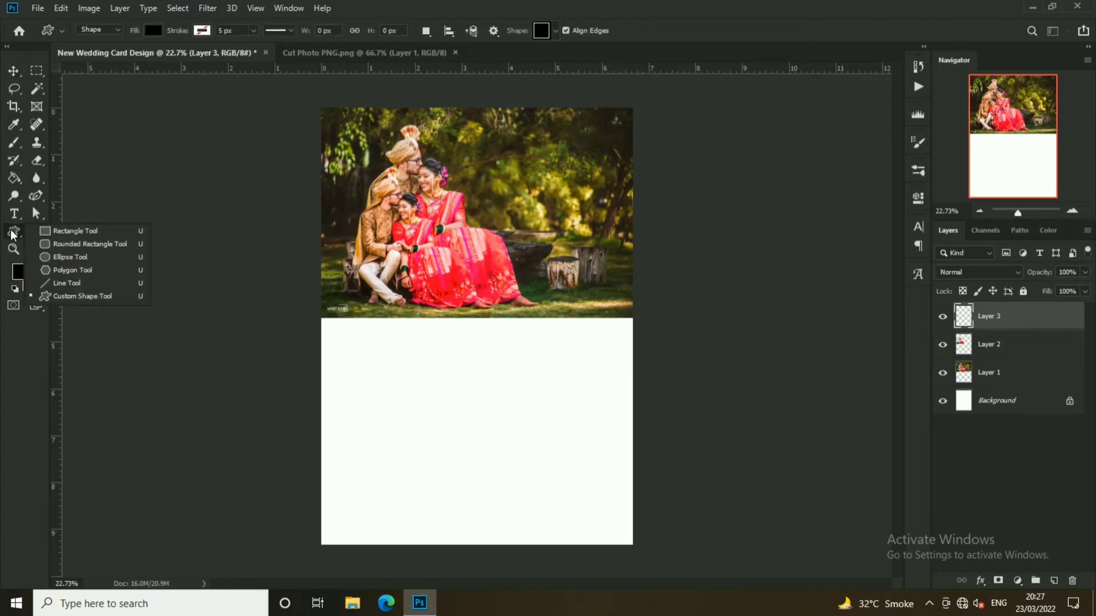
pyautogui.click(61, 234)
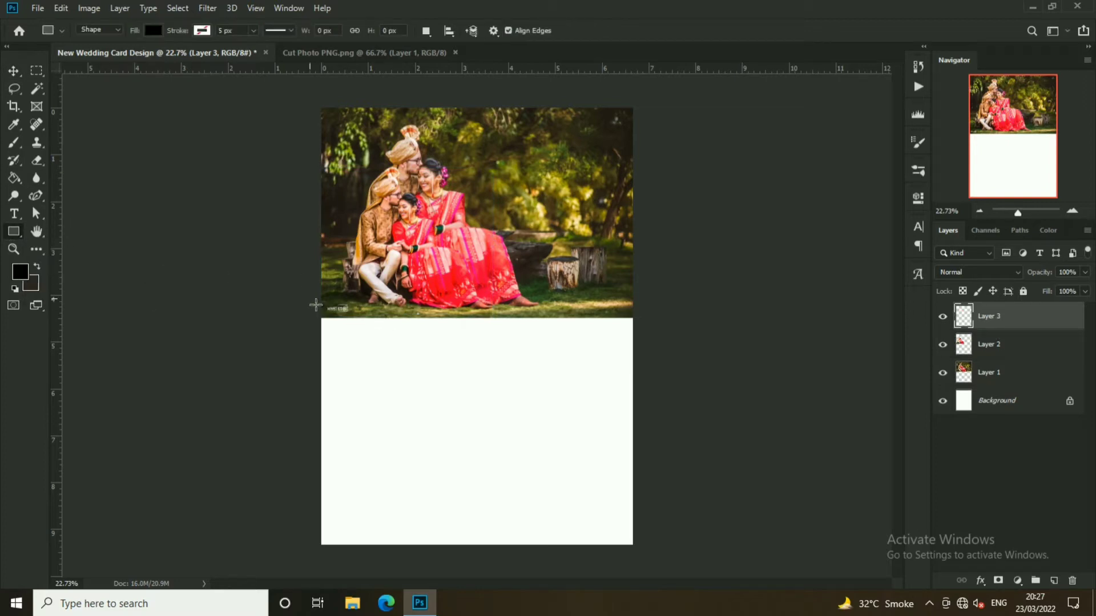
pyautogui.moveTo(313, 311); pyautogui.dragTo(646, 561)
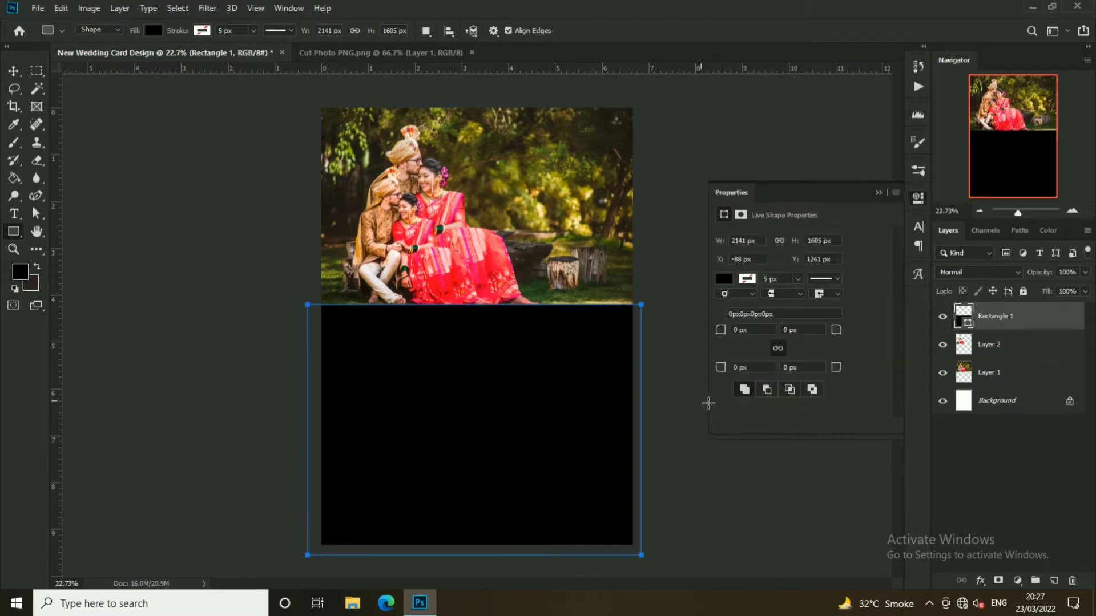
pyautogui.click(723, 279)
pyautogui.click(733, 351)
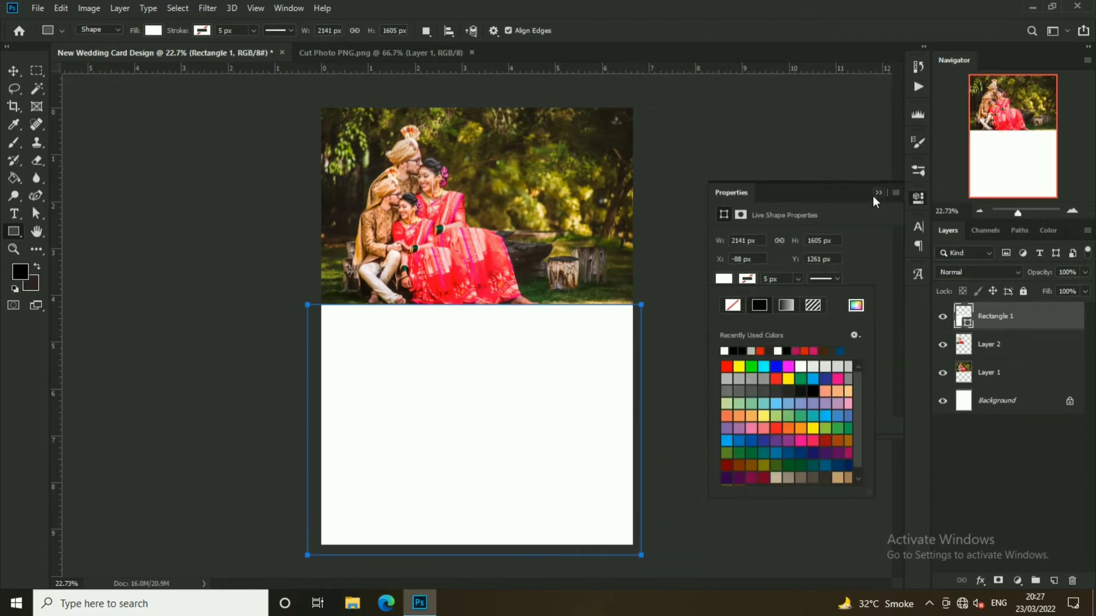
pyautogui.click(879, 192)
pyautogui.click(13, 71)
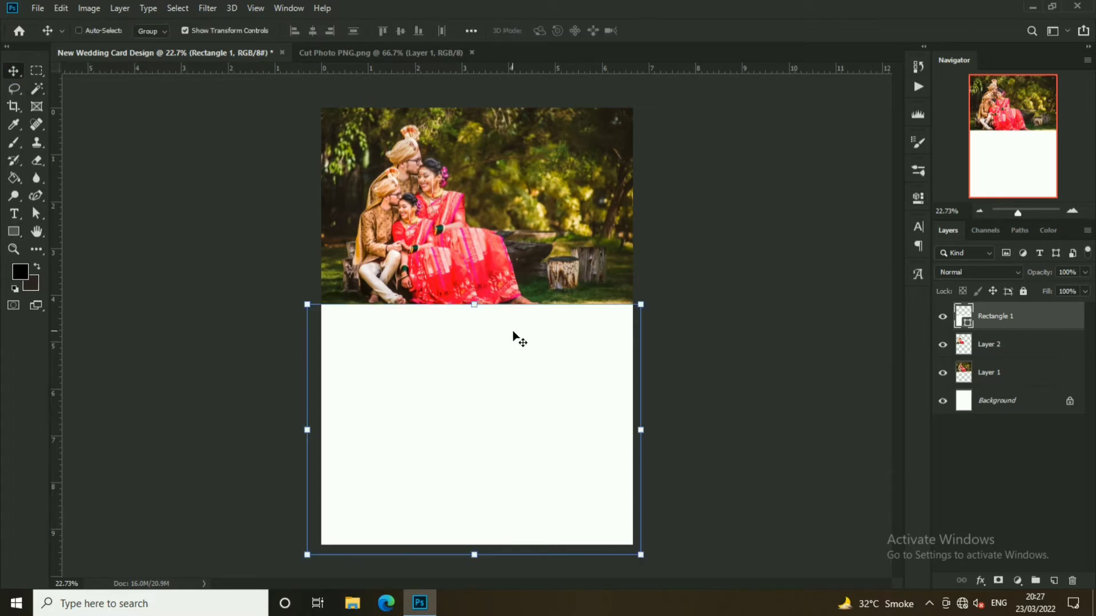
# - Warp the white rectangle's top edge into a gentle wave, then widen it slightly
pyautogui.click(483, 305)
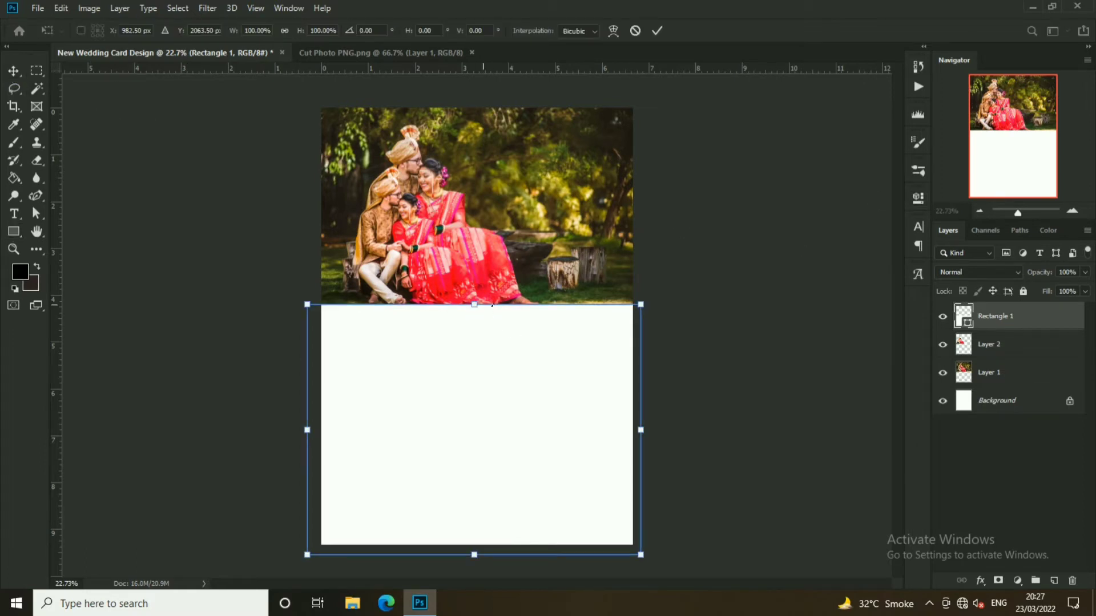
pyautogui.click(613, 30)
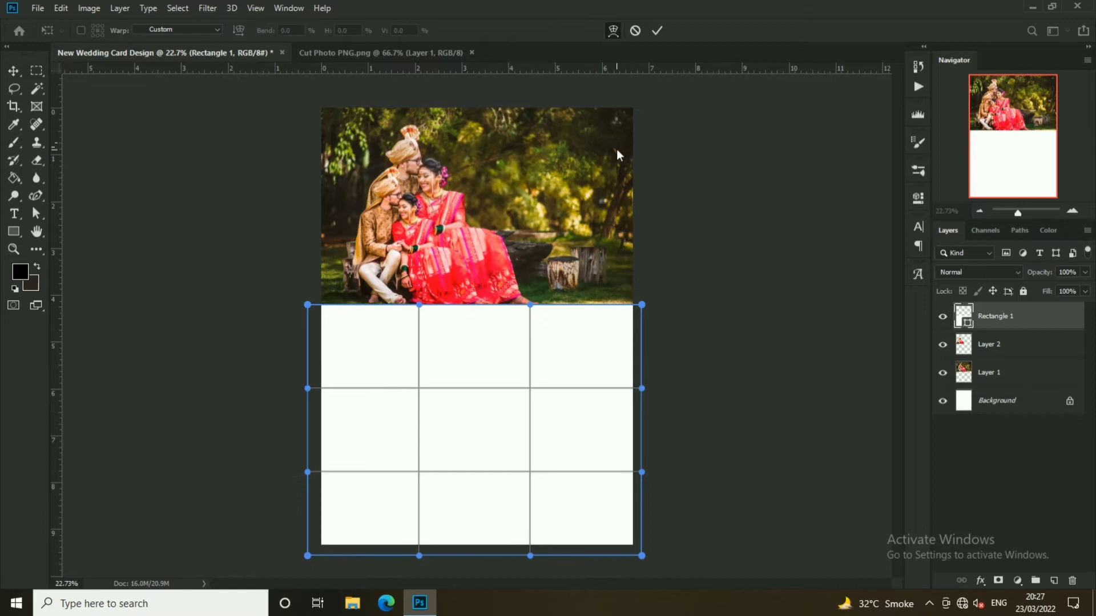
pyautogui.moveTo(422, 306); pyautogui.dragTo(423, 278)
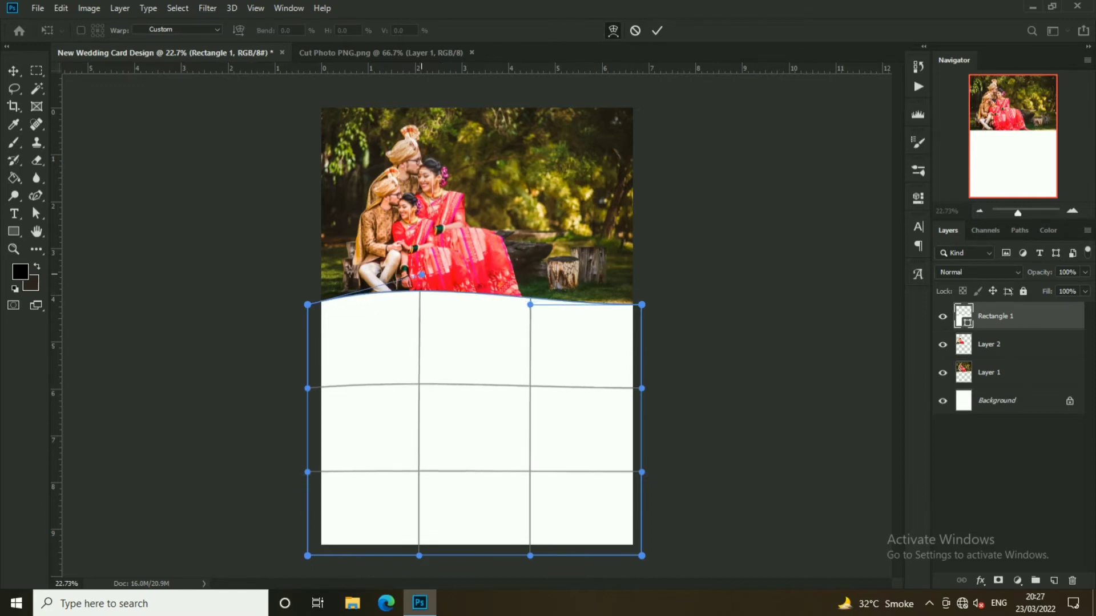
pyautogui.moveTo(526, 307); pyautogui.dragTo(531, 340)
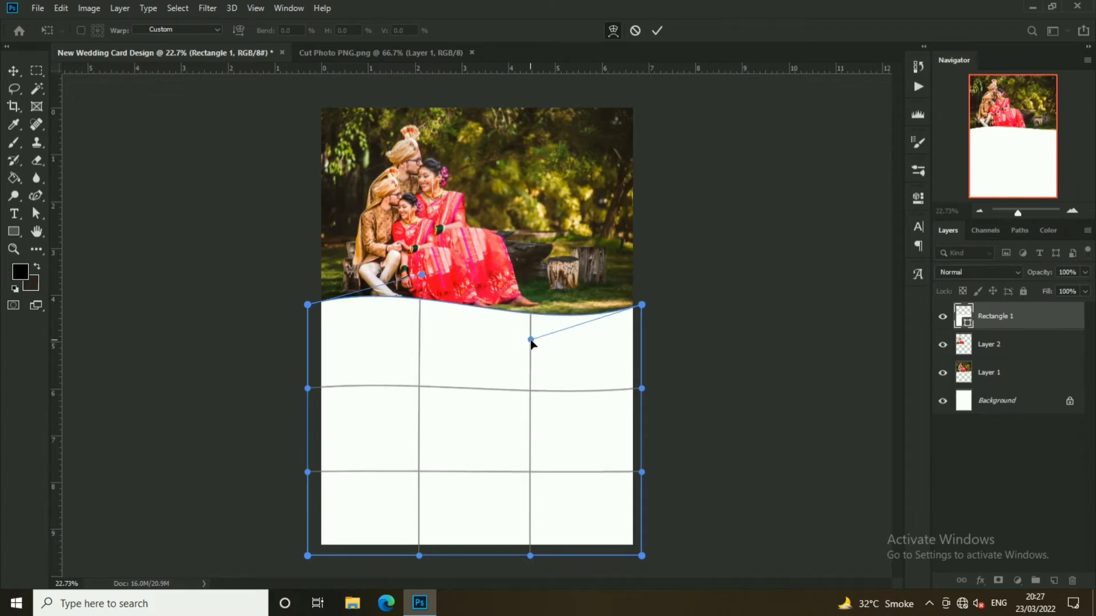
pyautogui.moveTo(423, 278); pyautogui.dragTo(444, 269)
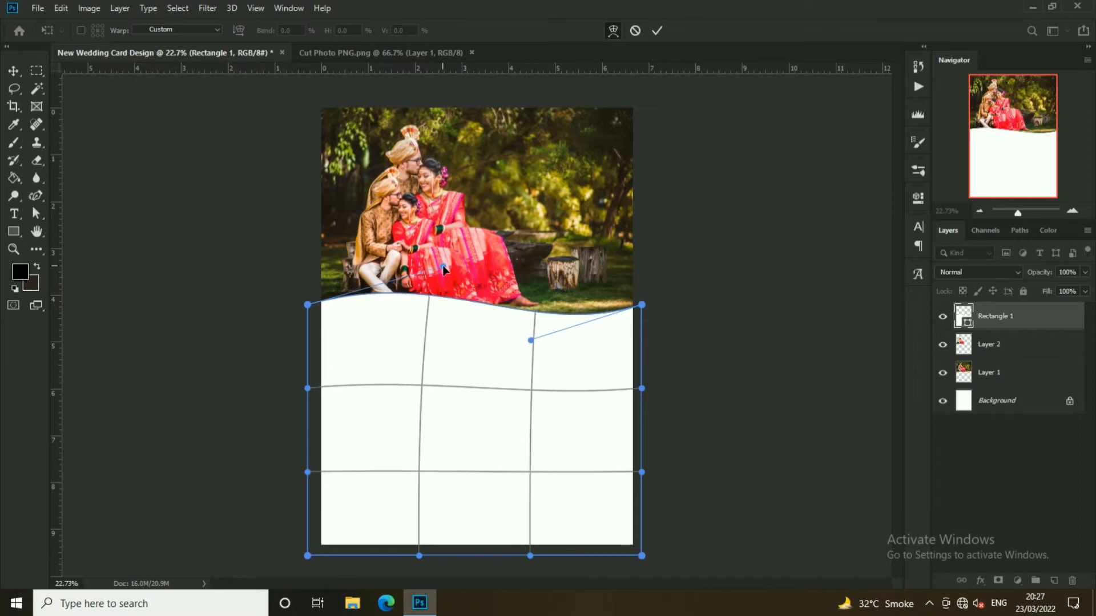
pyautogui.click(657, 30)
pyautogui.moveTo(310, 378); pyautogui.dragTo(319, 378)
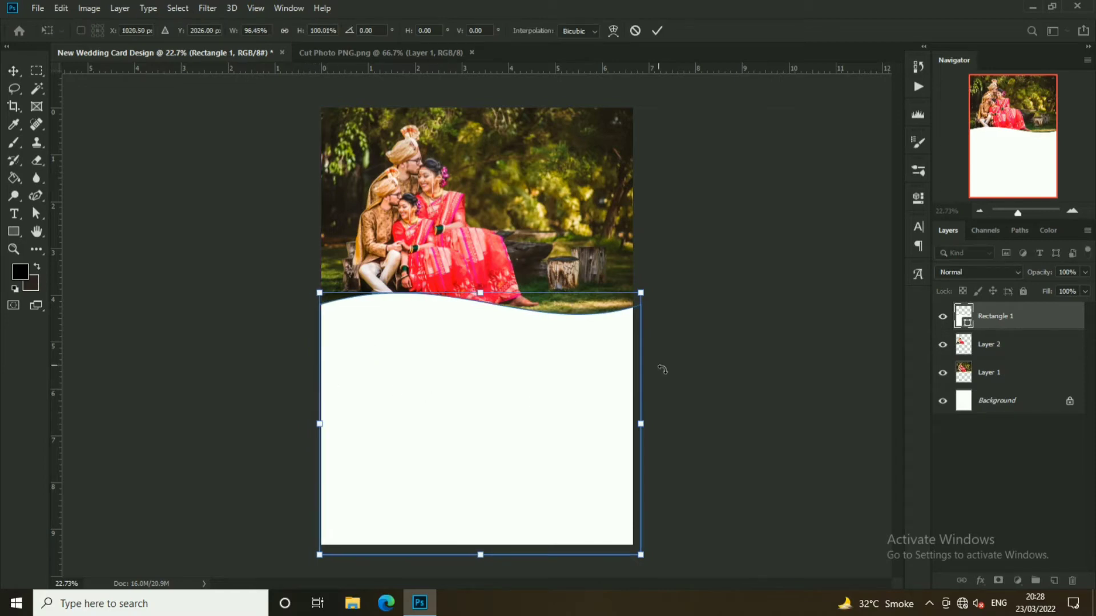
pyautogui.moveTo(655, 364); pyautogui.dragTo(659, 364)
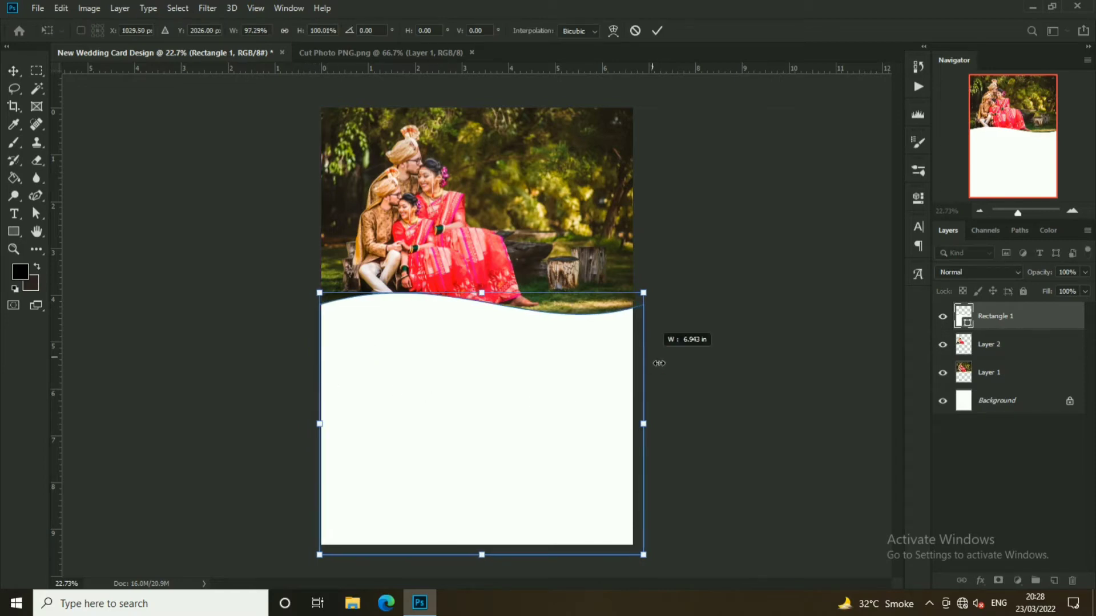
pyautogui.click(657, 30)
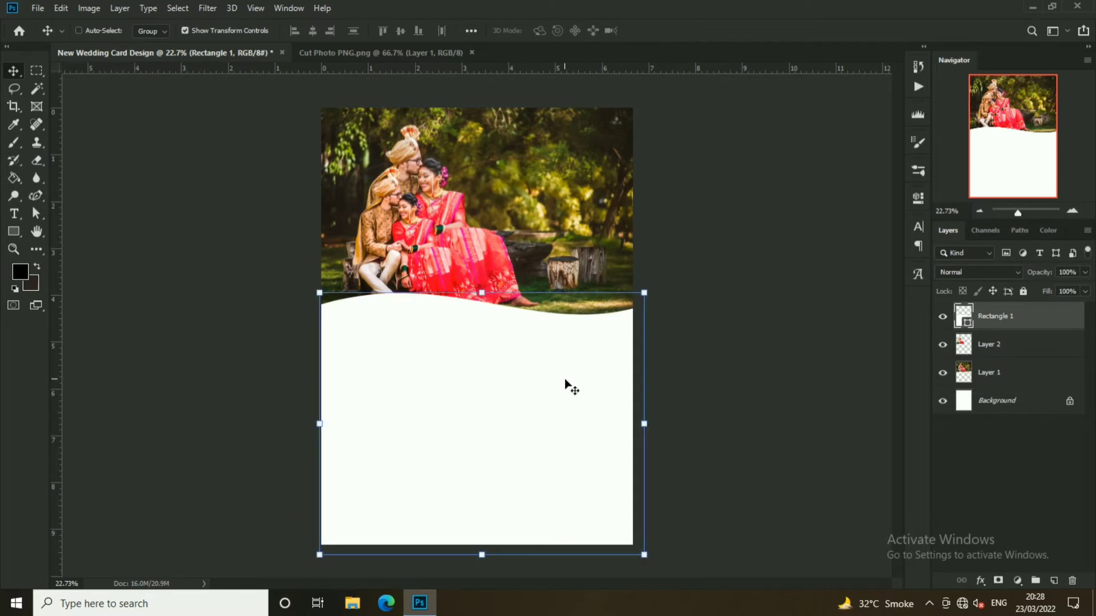
# - Duplicate the wavy rectangle and nudge the original Rectangle 1 upward
pyautogui.moveTo(1077, 323); pyautogui.dragTo(1054, 580)
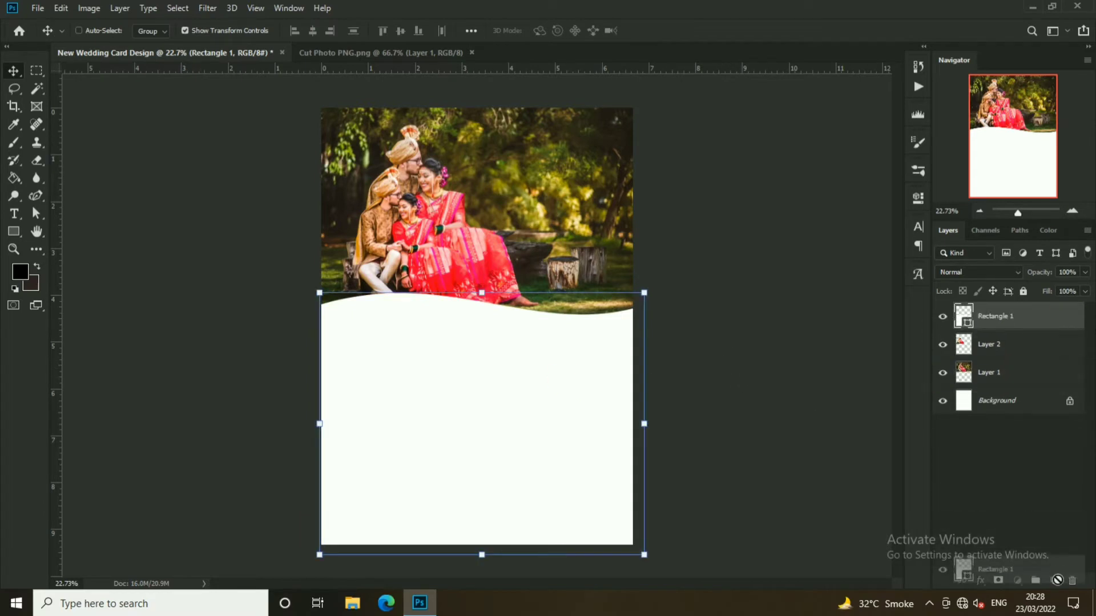
pyautogui.click(1037, 351)
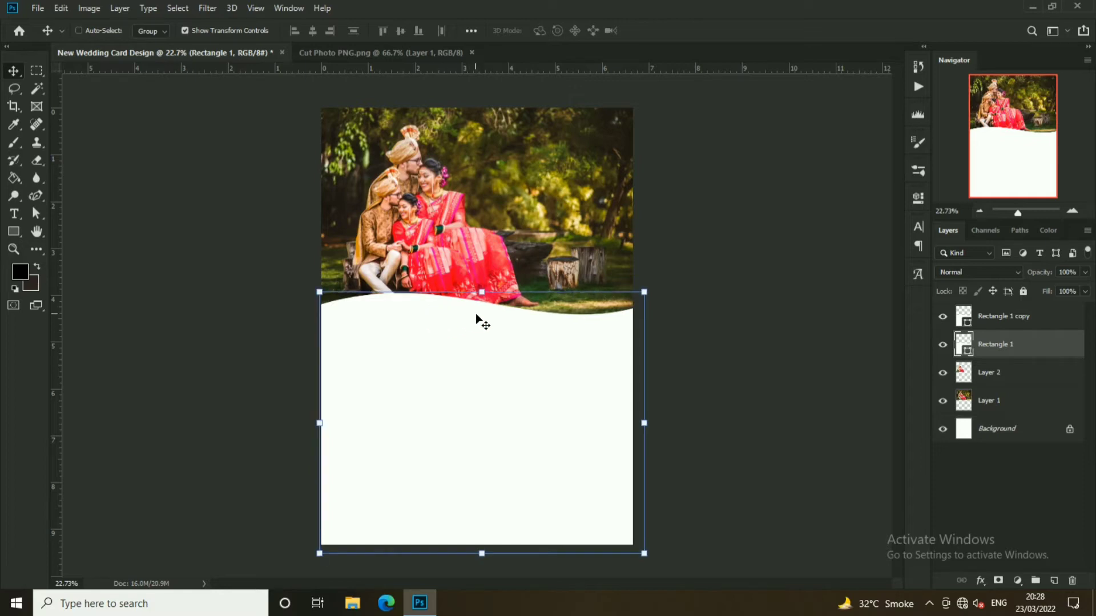
pyautogui.press('Up')
pyautogui.press('Up')
pyautogui.press('Up')
pyautogui.hotkey('shift', 'Up')
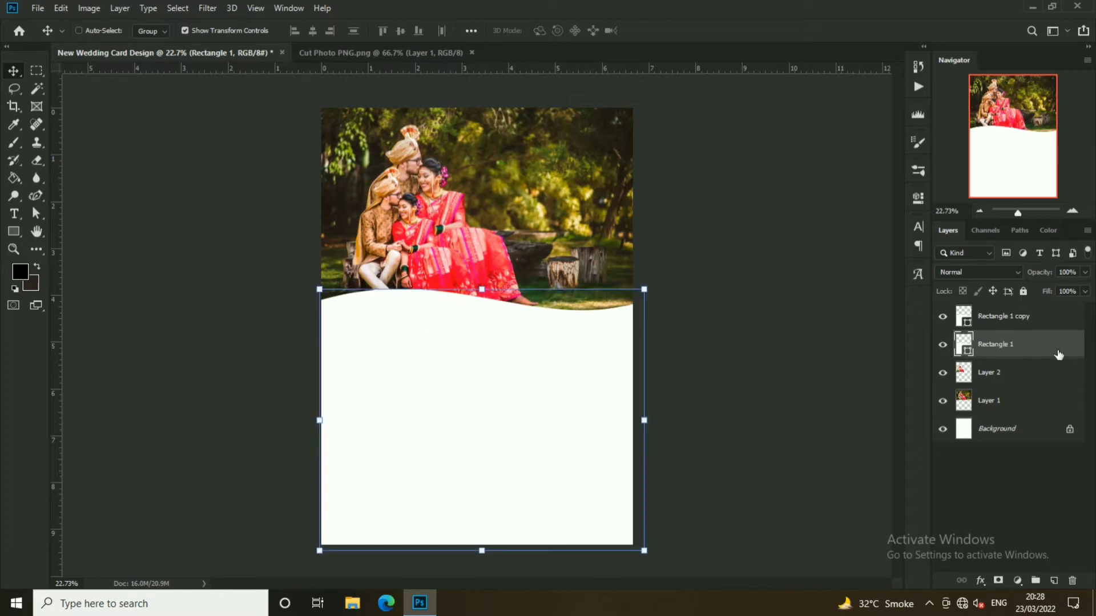
# - Give Rectangle 1 a pink Gradient Overlay layer style
pyautogui.rightClick(1057, 354)
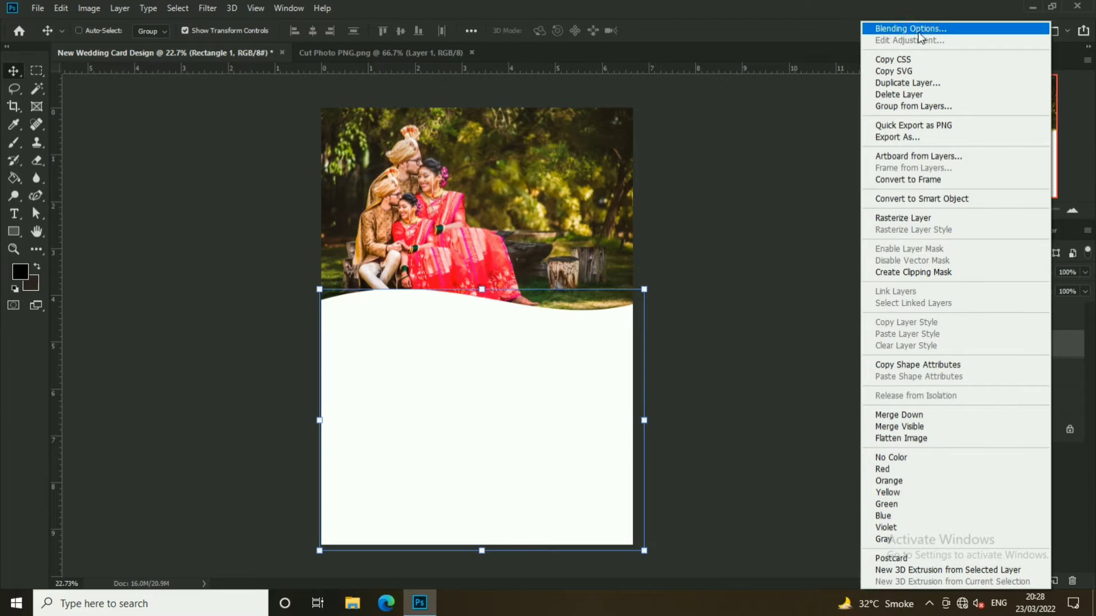
pyautogui.click(919, 29)
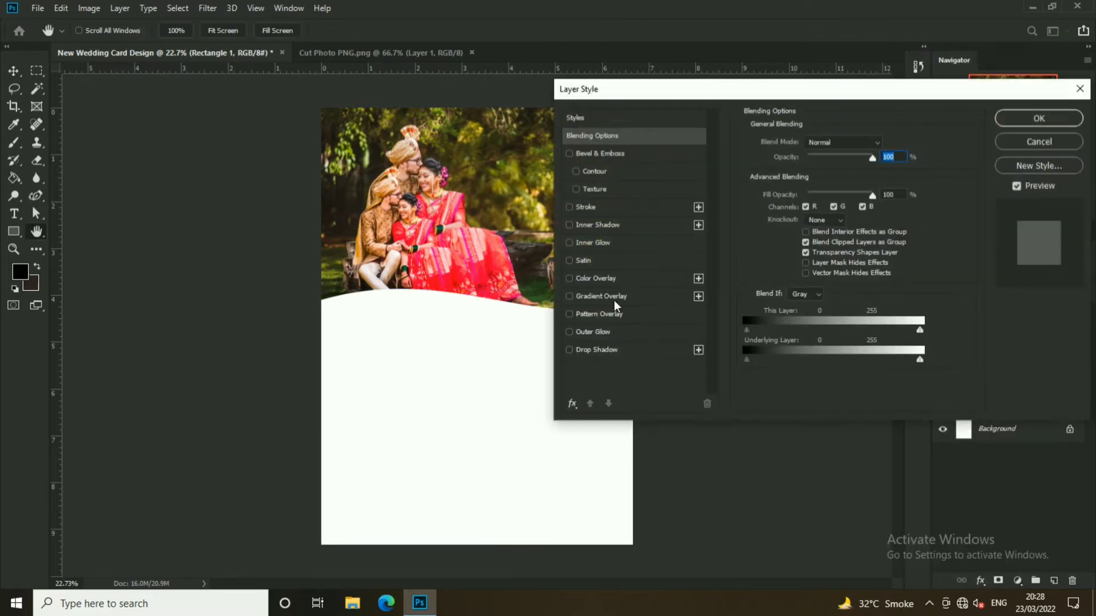
pyautogui.click(628, 297)
pyautogui.click(870, 174)
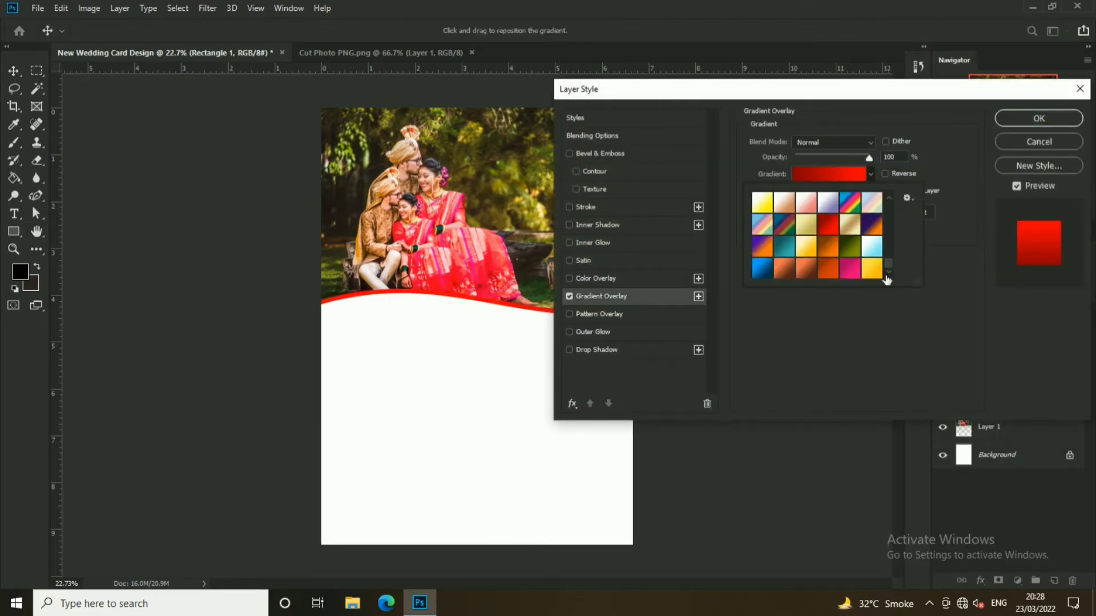
pyautogui.click(830, 273)
pyautogui.click(852, 273)
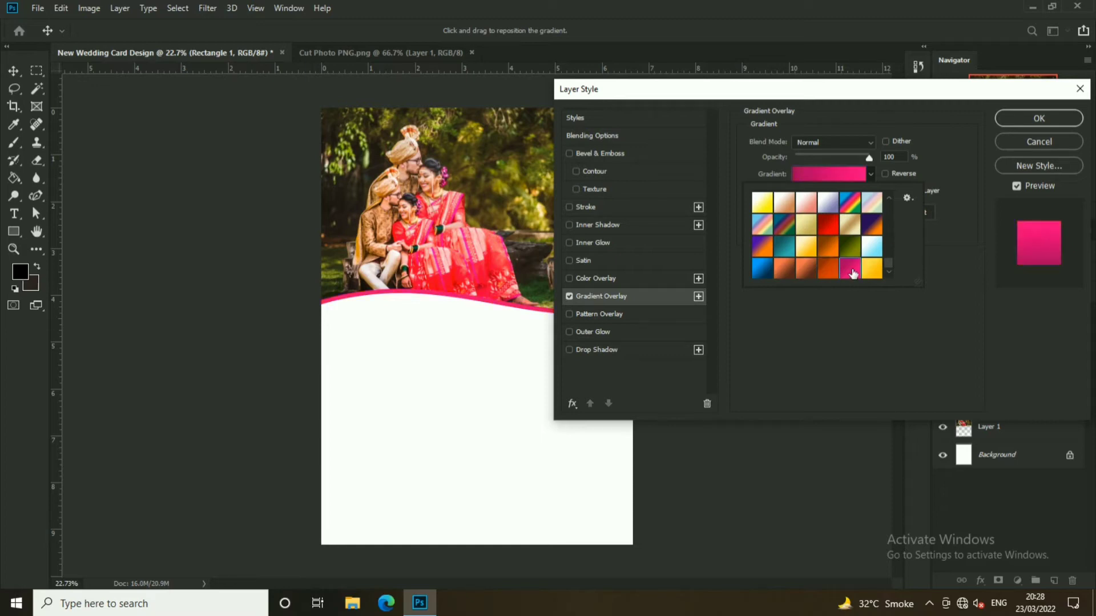
pyautogui.moveTo(943, 89)
pyautogui.mouseDown()
pyautogui.moveTo(993, 162)
pyautogui.moveTo(933, 146)
pyautogui.mouseUp()
pyautogui.click(1005, 175)
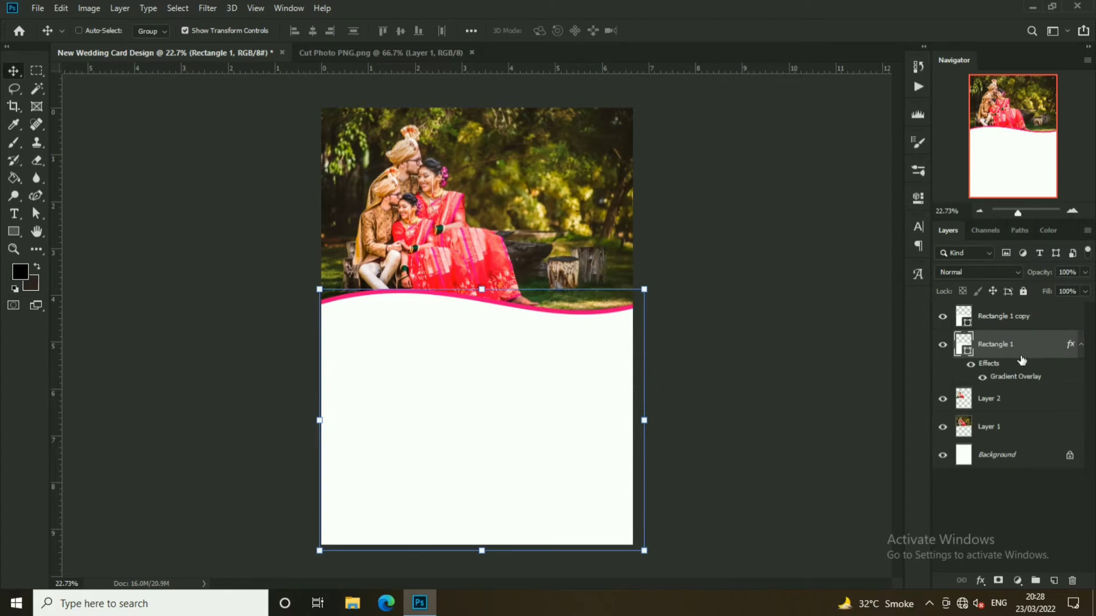
# - Tilt the pink wave slightly, duplicate it, and shift Rectangle 1 upward
pyautogui.moveTo(662, 290); pyautogui.dragTo(666, 287)
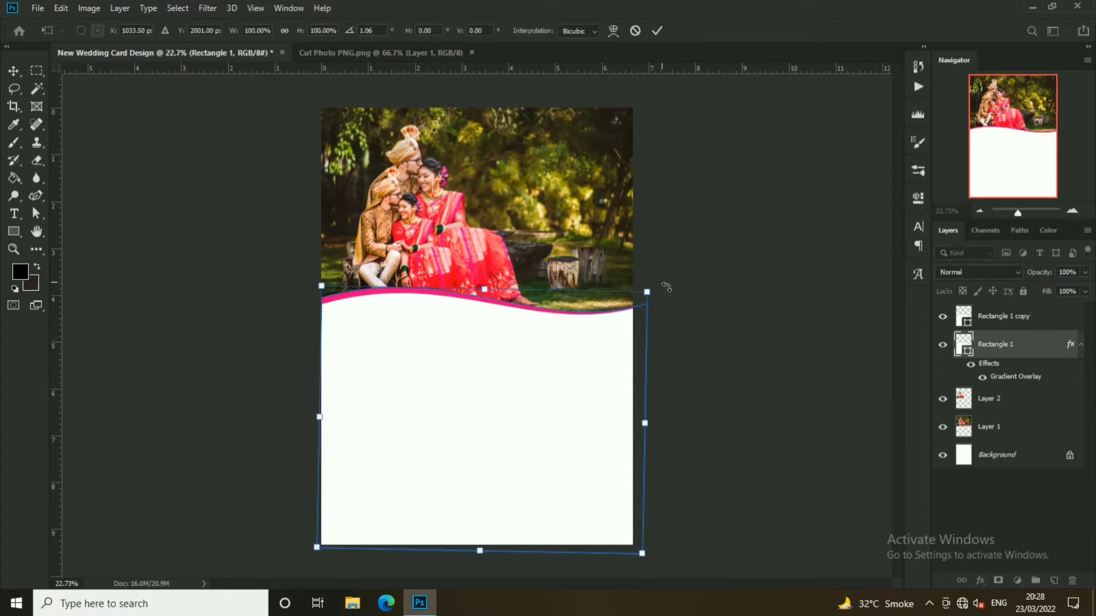
pyautogui.click(661, 31)
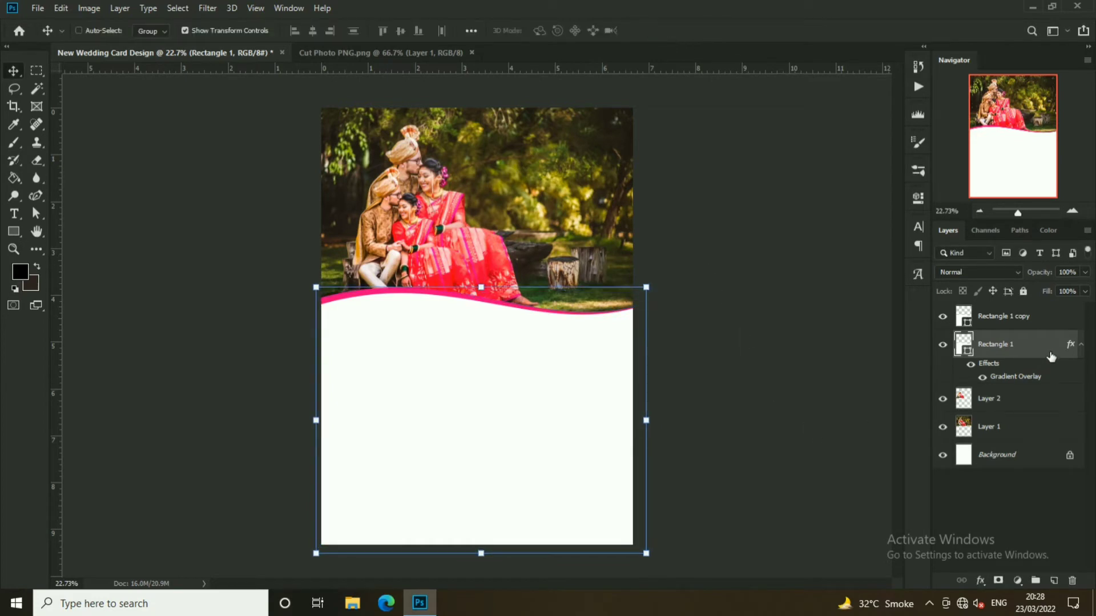
pyautogui.moveTo(1050, 356); pyautogui.dragTo(1054, 580)
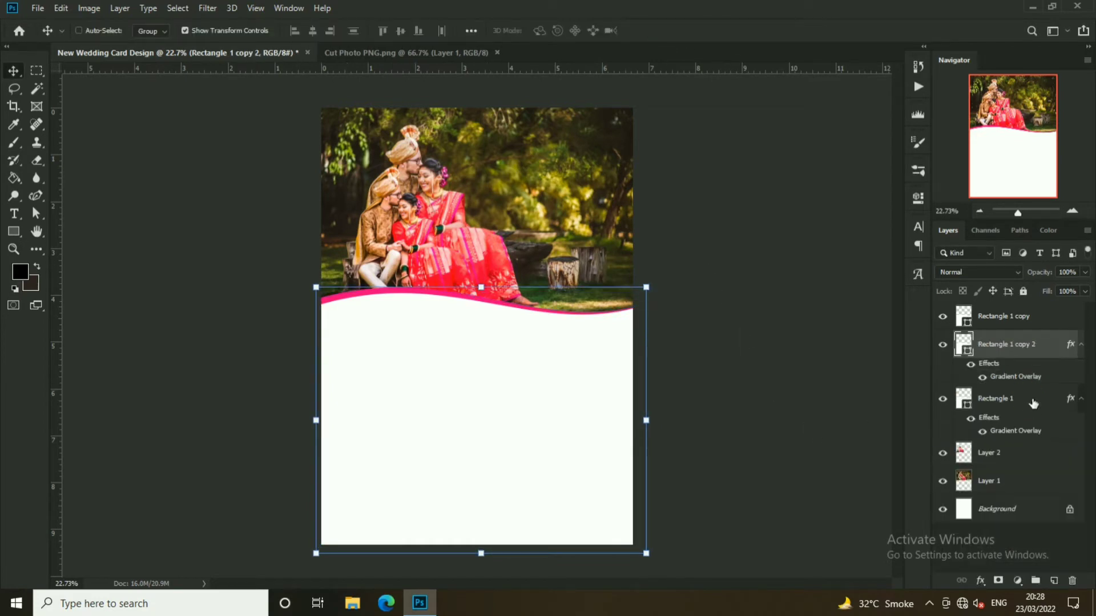
pyautogui.click(1032, 402)
pyautogui.moveTo(524, 340); pyautogui.dragTo(525, 336)
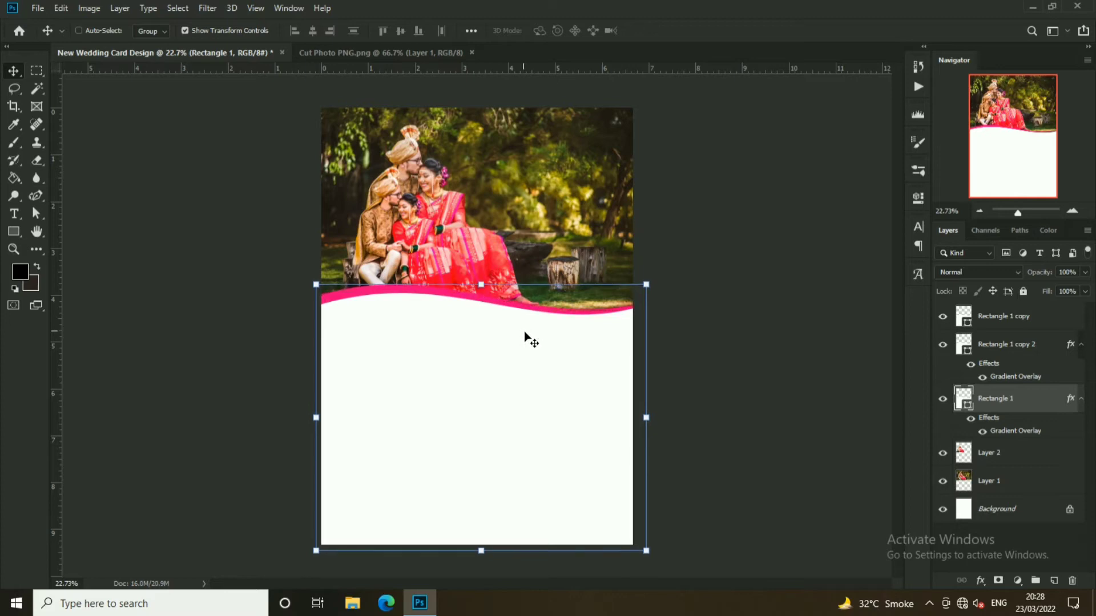
pyautogui.hotkey('shift', 'Up')
pyautogui.hotkey('shift', 'Up')
# - Set Rectangle 1 to 50% opacity and rotate it slightly
pyautogui.click(1070, 274)
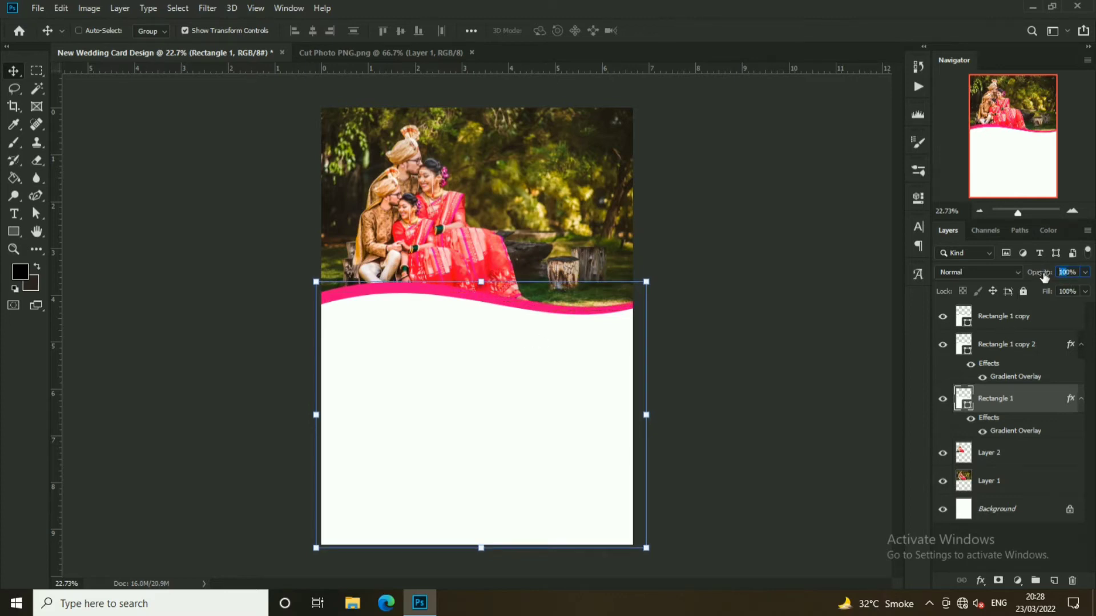
pyautogui.write('50')
pyautogui.press('Return')
pyautogui.hotkey('shift', 'Up')
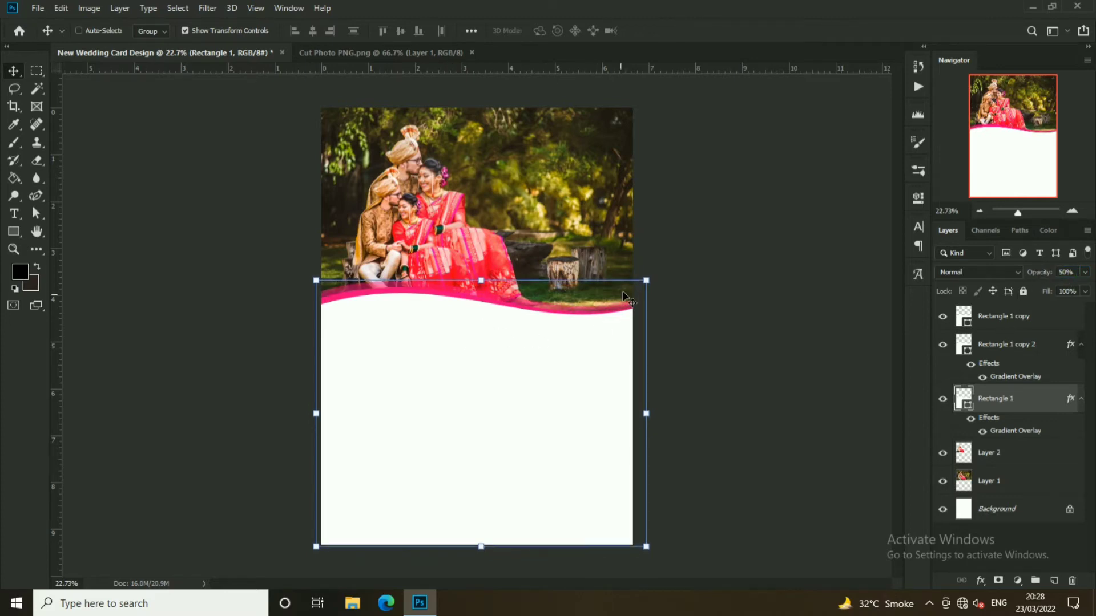
pyautogui.moveTo(647, 287)
pyautogui.mouseDown()
pyautogui.moveTo(662, 277)
pyautogui.moveTo(656, 289)
pyautogui.mouseUp()
pyautogui.press('Return')
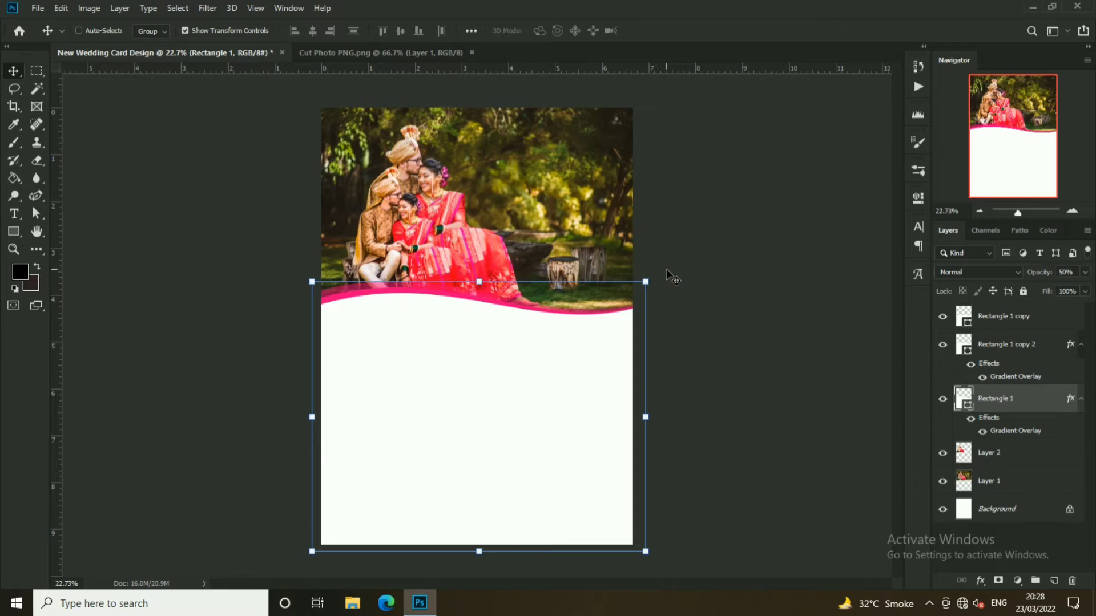
pyautogui.moveTo(664, 277); pyautogui.dragTo(662, 272)
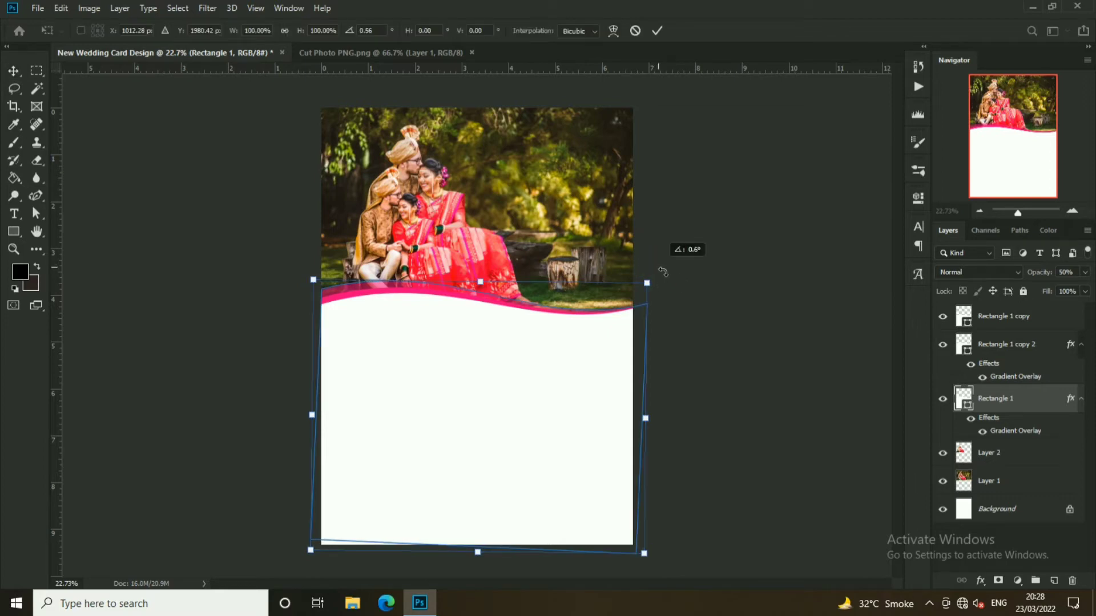
pyautogui.press('Return')
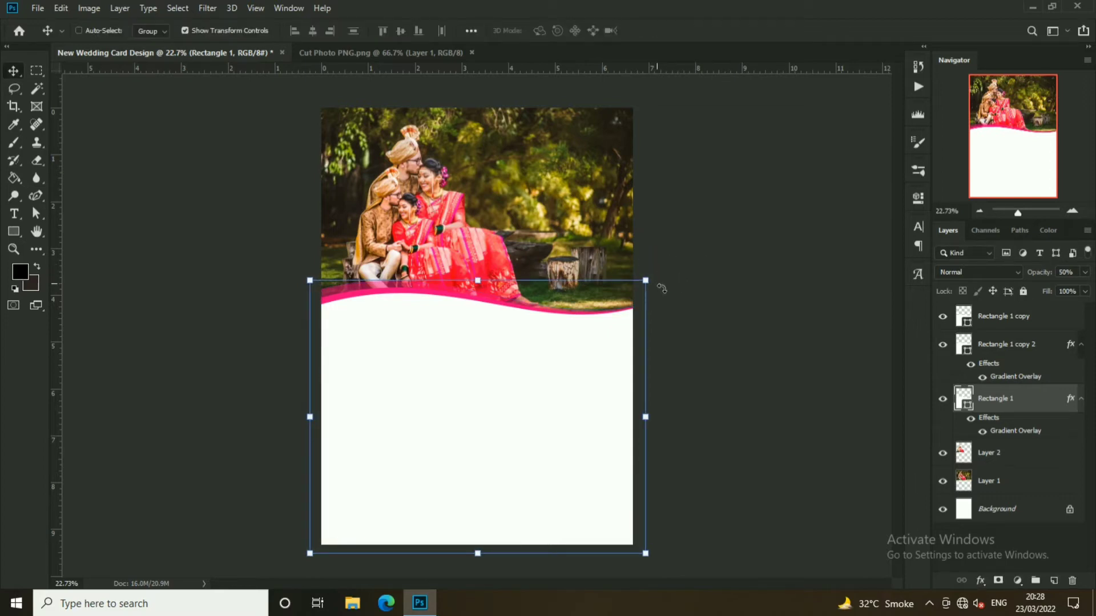
# - Select the white wave layer Rectangle 1 copy and close the Cut Photo PNG document
pyautogui.click(703, 249)
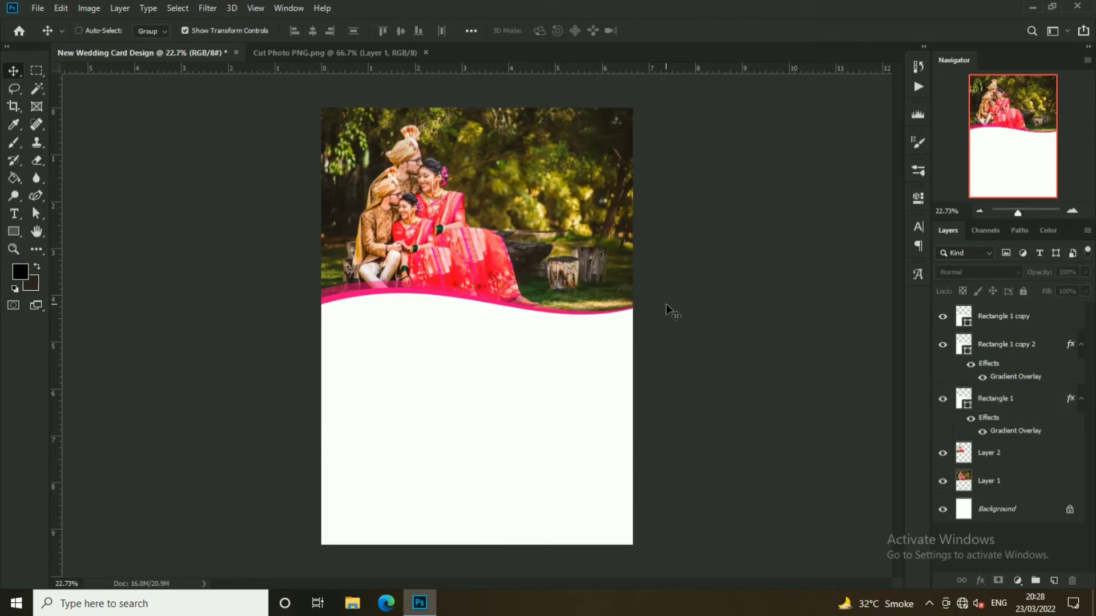
pyautogui.click(586, 355)
pyautogui.click(568, 297)
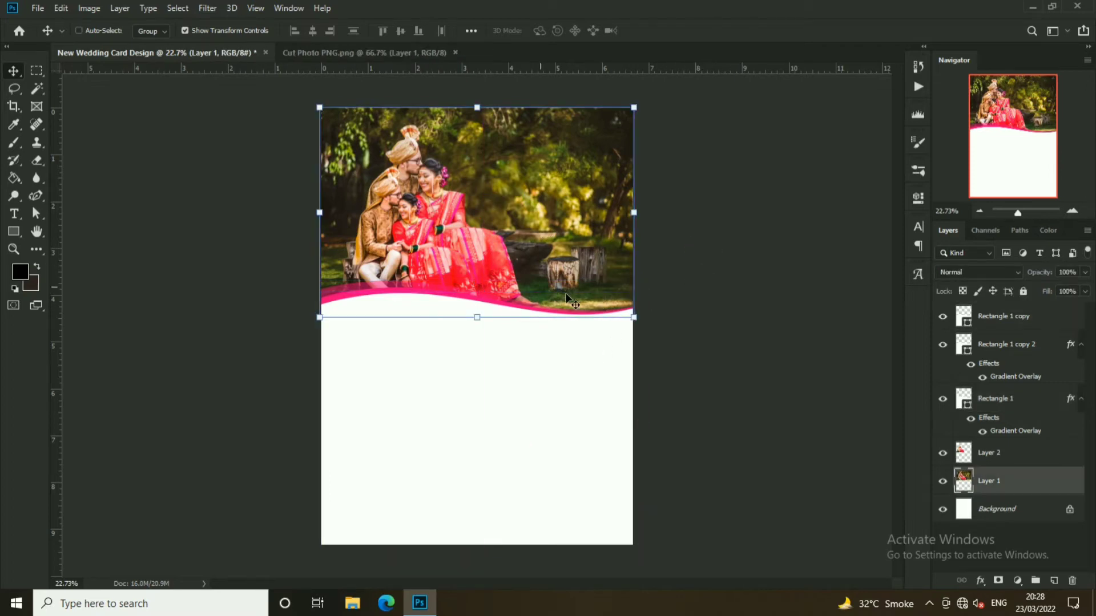
pyautogui.keyDown('ctrl'); pyautogui.click(614, 364); pyautogui.keyUp('ctrl')
pyautogui.moveTo(317, 50); pyautogui.dragTo(478, 114)
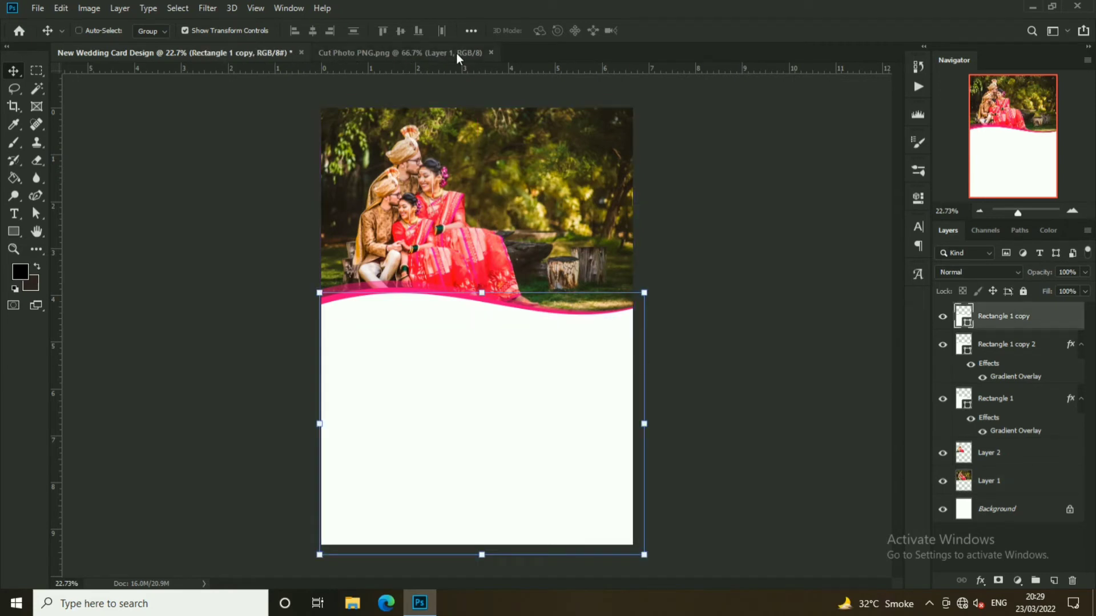
# - Open the Peacock image and bring it onto the wedding card against the right edge
pyautogui.click(38, 8)
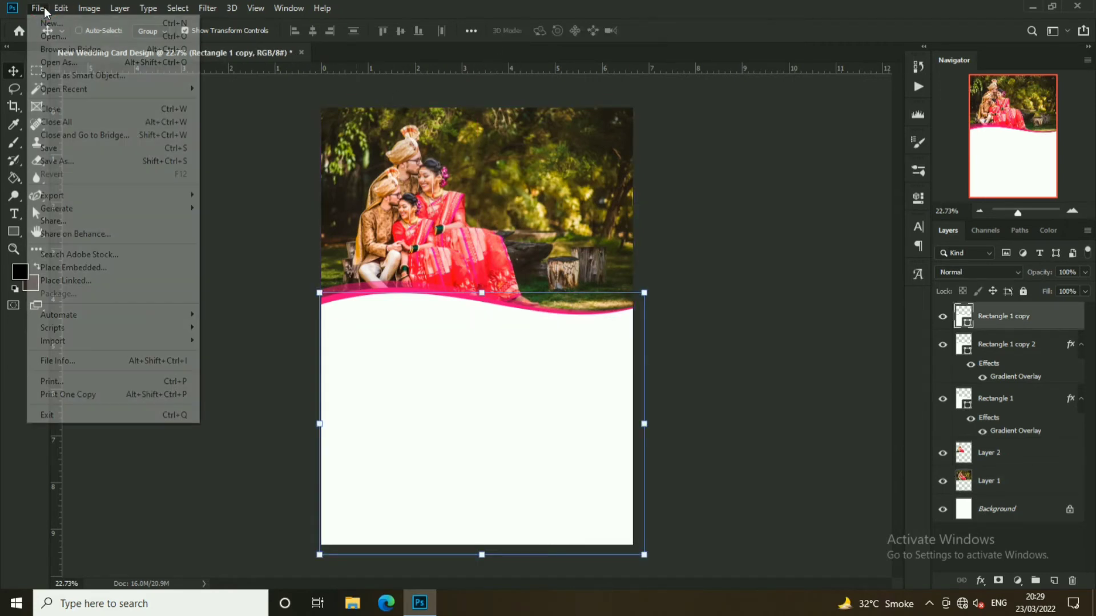
pyautogui.click(40, 33)
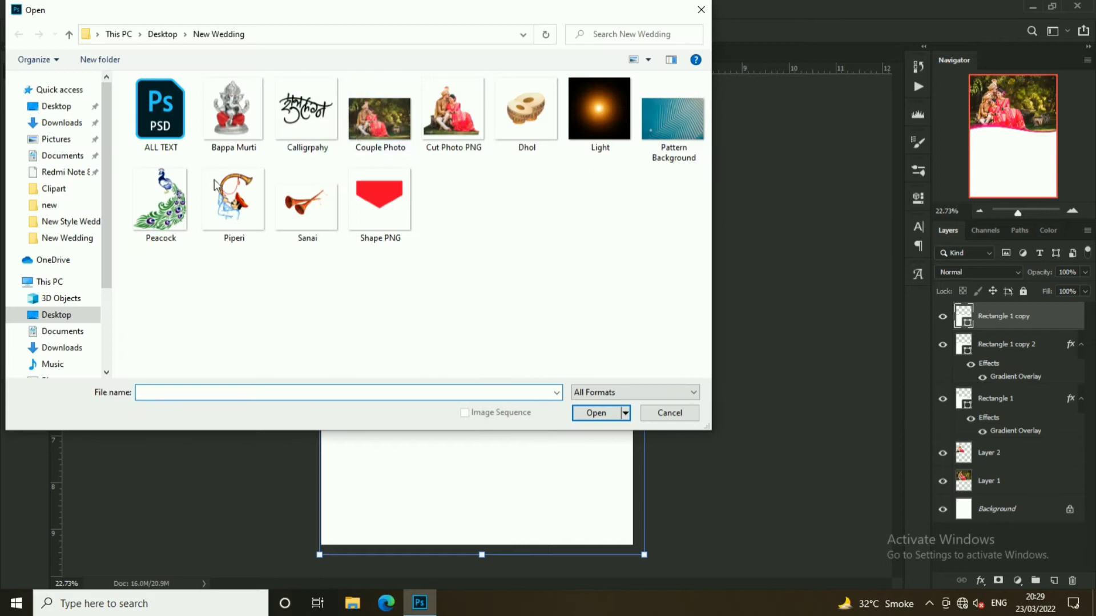
pyautogui.click(197, 206)
pyautogui.click(593, 413)
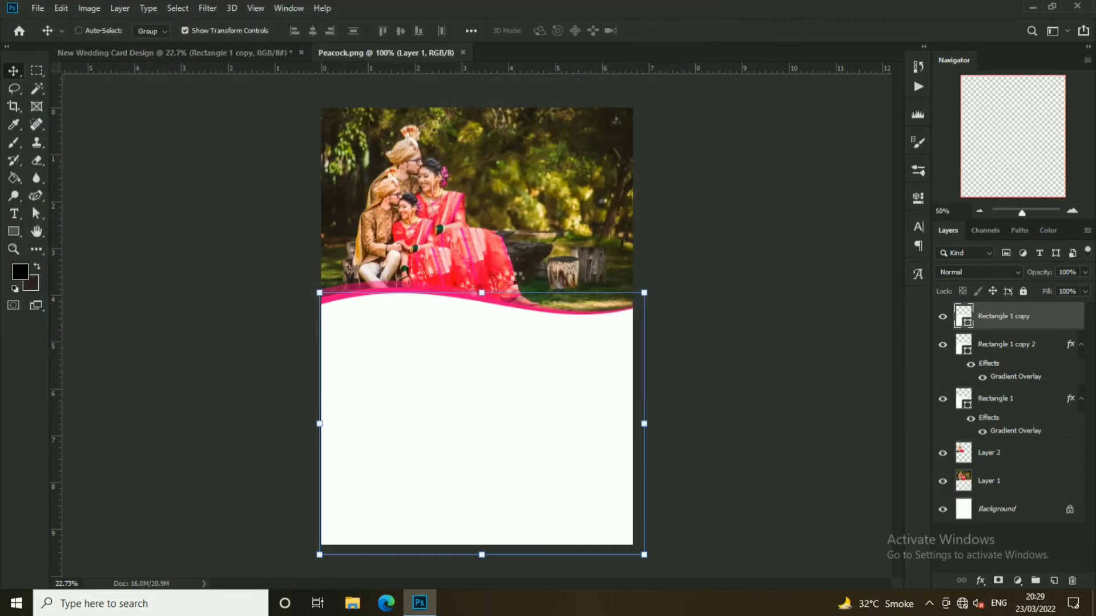
pyautogui.moveTo(488, 195)
pyautogui.mouseDown()
pyautogui.moveTo(246, 104)
pyautogui.moveTo(572, 269)
pyautogui.mouseUp()
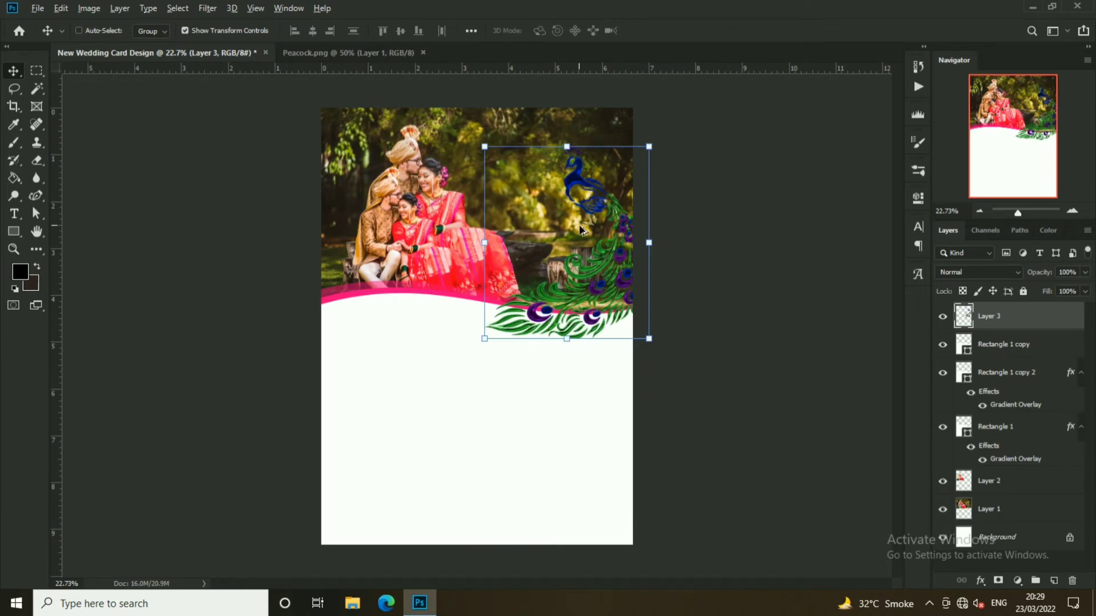
pyautogui.scroll(4, 580, 230)
pyautogui.moveTo(646, 222); pyautogui.dragTo(596, 291)
pyautogui.scroll(-1, 622, 266)
pyautogui.scroll(-1, 625, 265)
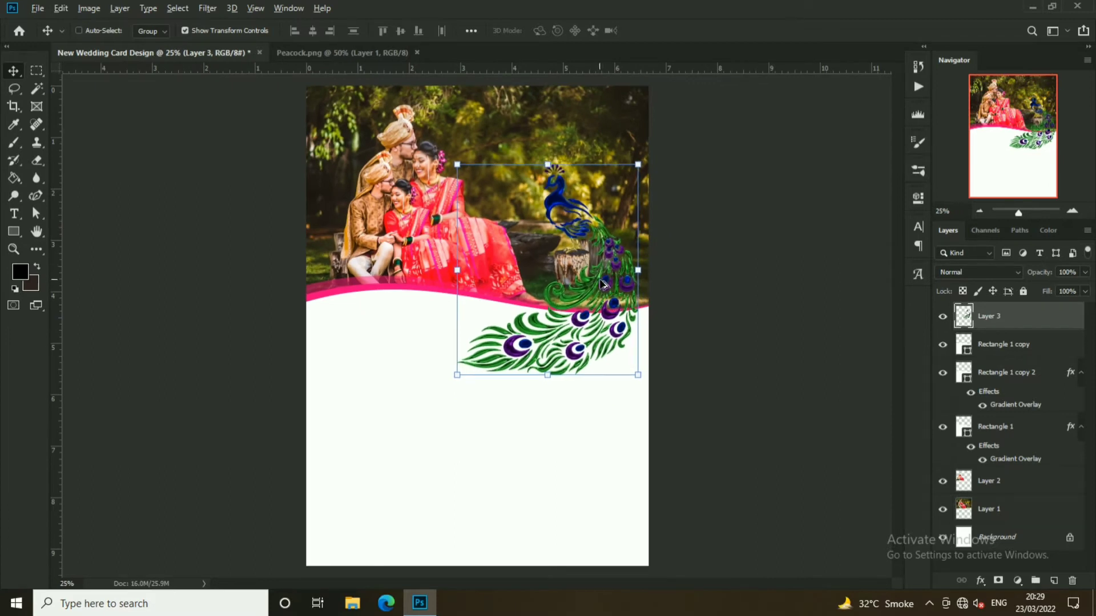
pyautogui.scroll(-1, 602, 283)
# - Scale the peacock down and nudge it up and left over the pink wave
pyautogui.click(625, 181)
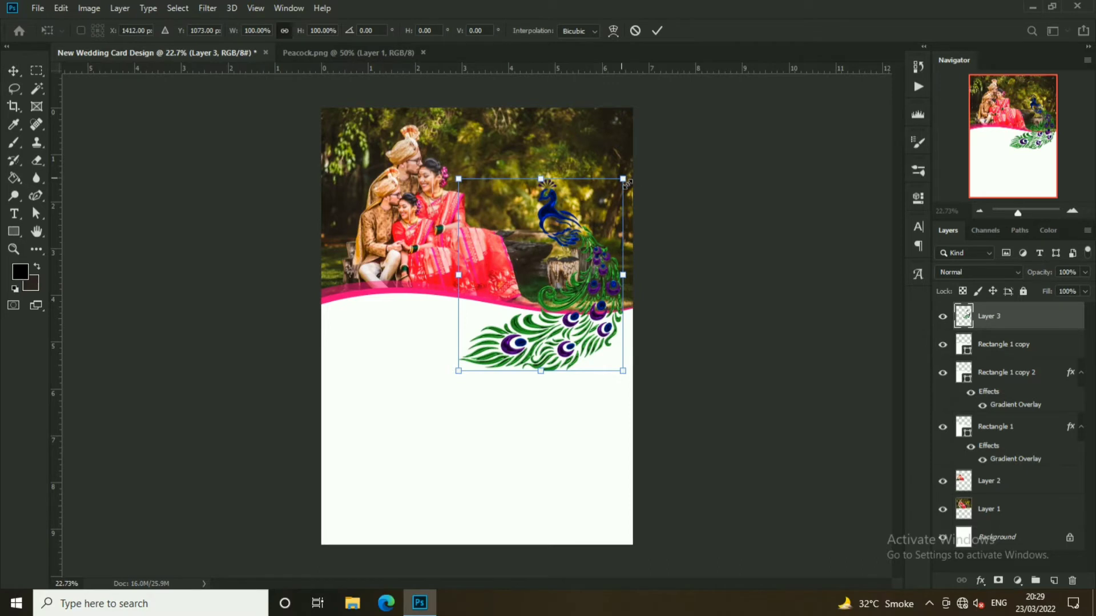
pyautogui.moveTo(624, 181); pyautogui.dragTo(623, 189)
pyautogui.moveTo(578, 235); pyautogui.dragTo(582, 237)
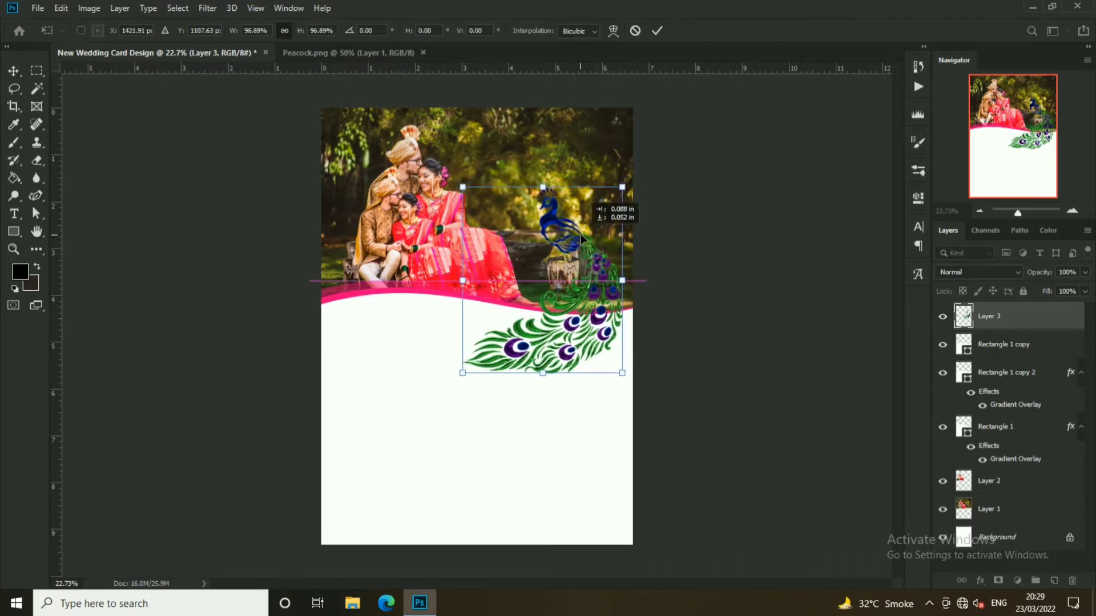
pyautogui.press('Return')
pyautogui.hotkey('shift', 'Up')
pyautogui.hotkey('shift', 'Up')
pyautogui.hotkey('shift', 'Left')
pyautogui.hotkey('shift', 'Left')
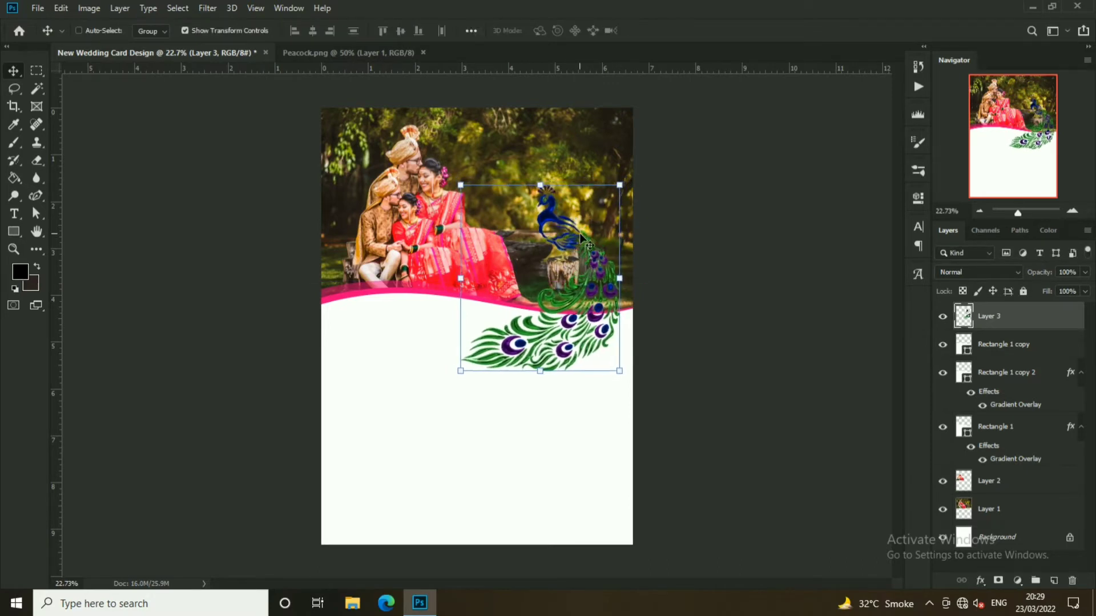
pyautogui.hotkey('shift', 'Up')
pyautogui.hotkey('shift', 'Right')
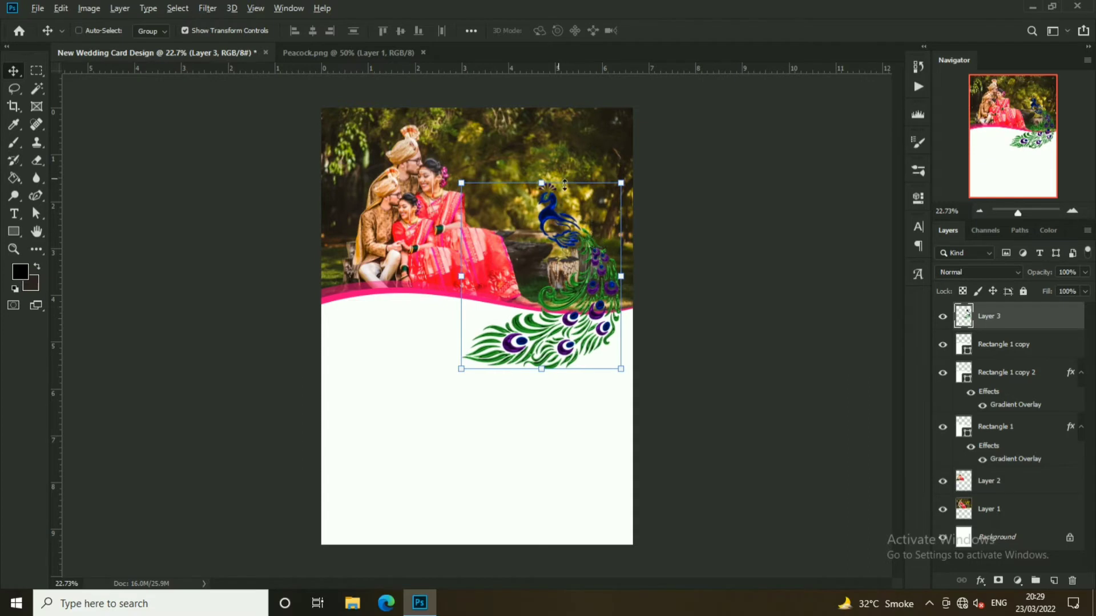
pyautogui.scroll(2, 565, 219)
pyautogui.scroll(2, 564, 219)
pyautogui.scroll(1, 564, 218)
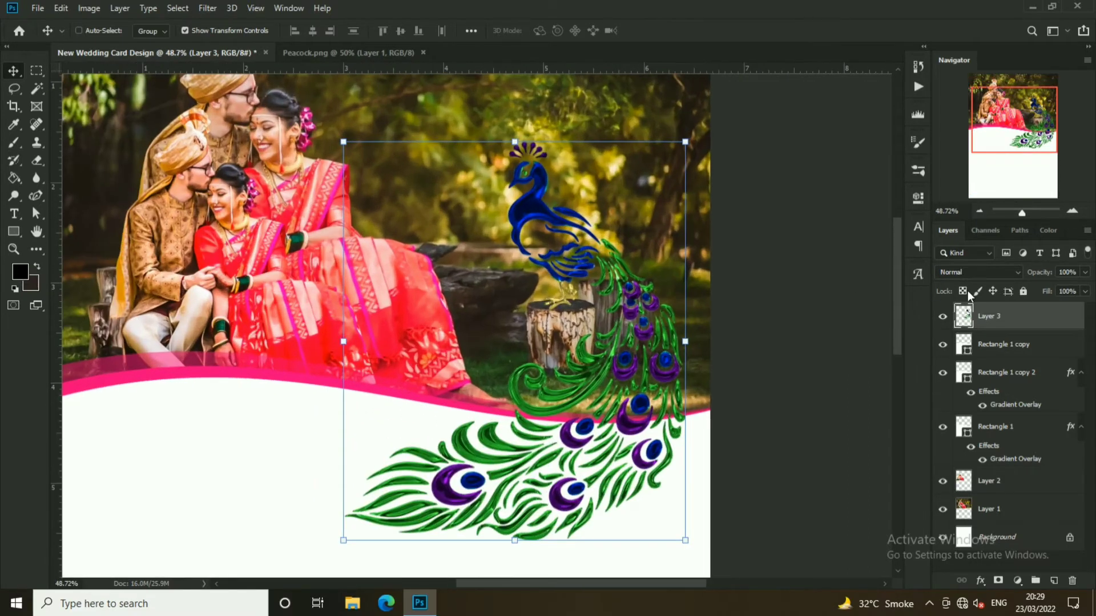
pyautogui.rightClick(1020, 315)
# - Give Layer 3's peacock an 8 px white outside stroke in Overlay mode at 65% opacity
pyautogui.click(906, 27)
pyautogui.click(576, 264)
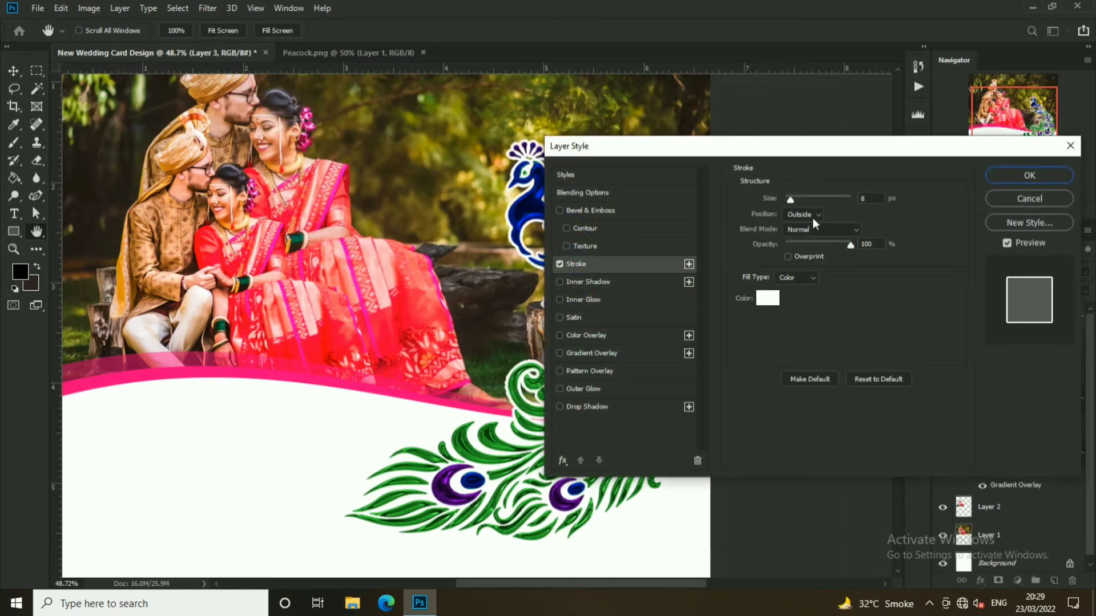
pyautogui.click(767, 298)
pyautogui.click(1008, 254)
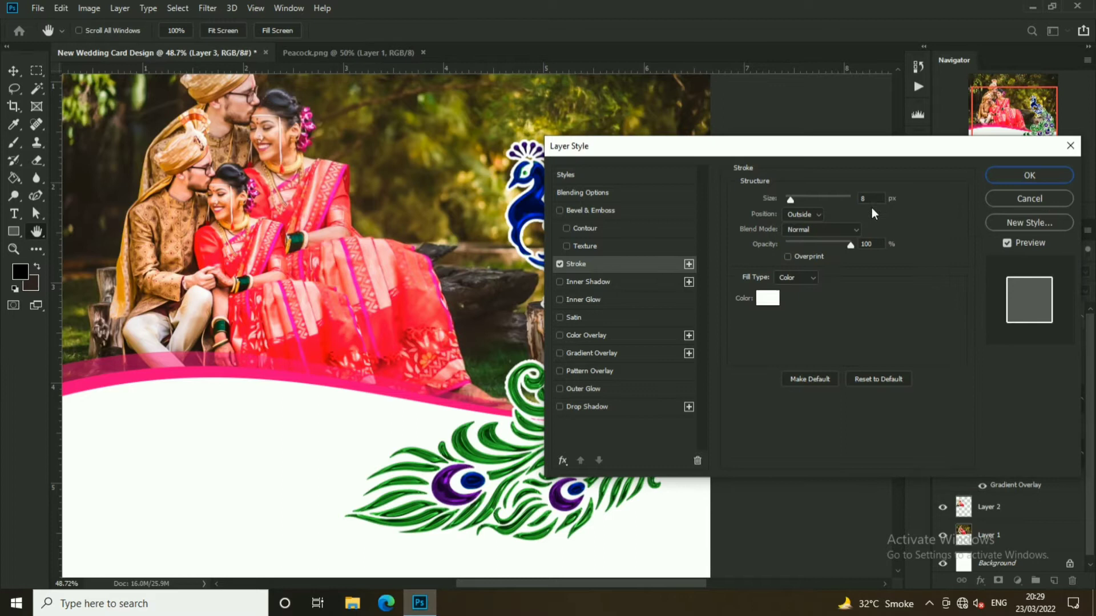
pyautogui.click(839, 229)
pyautogui.click(822, 396)
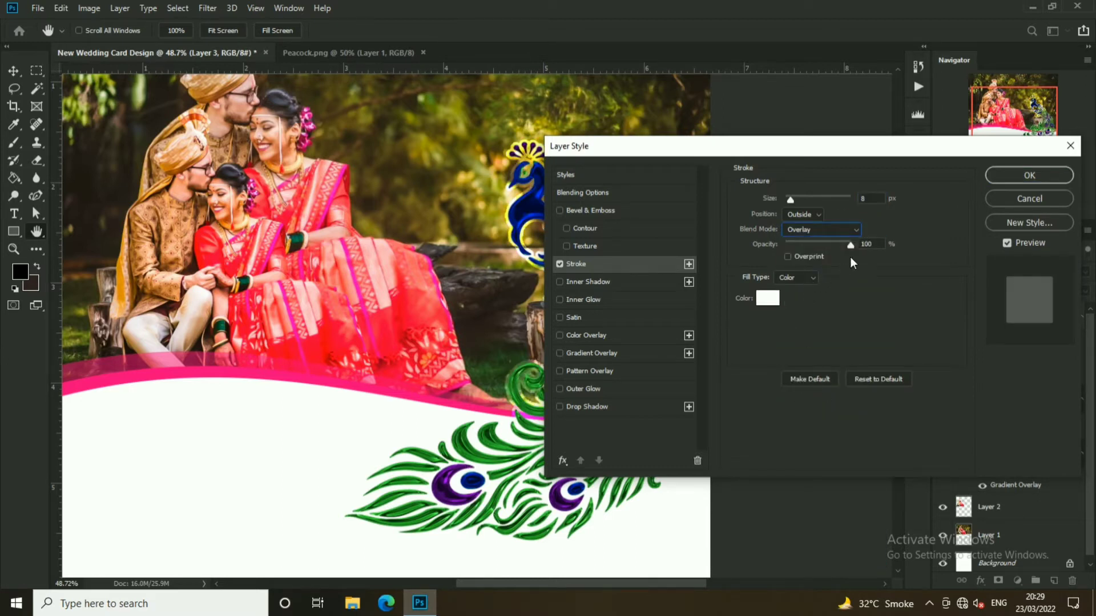
pyautogui.moveTo(850, 247); pyautogui.dragTo(830, 251)
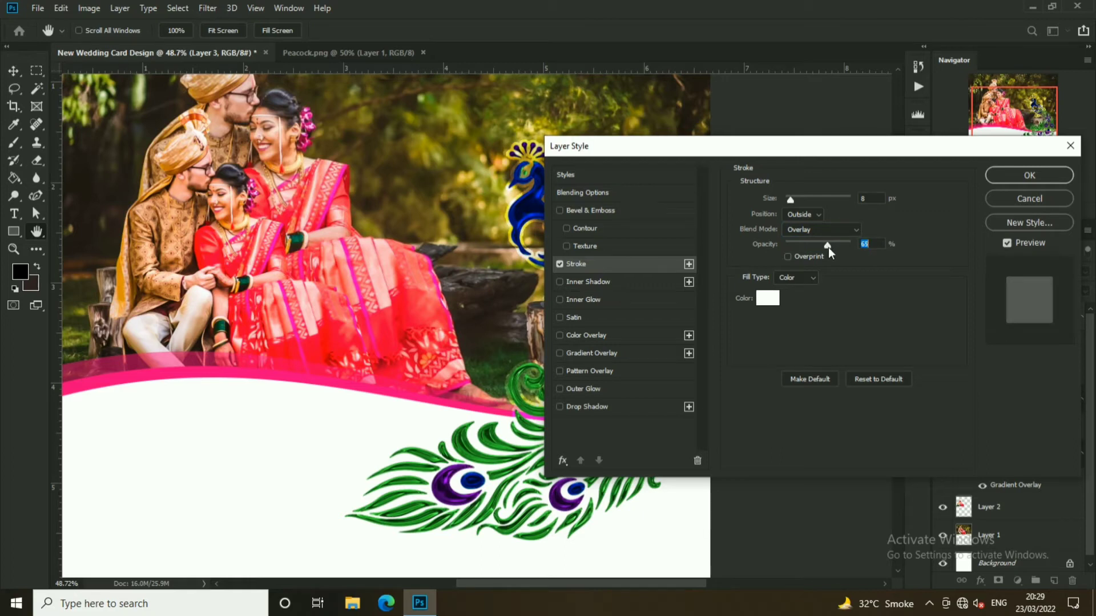
pyautogui.click(1030, 175)
# - Select Layer 1, the couple photo, and close the Peacock.png document
pyautogui.scroll(-1, 667, 330)
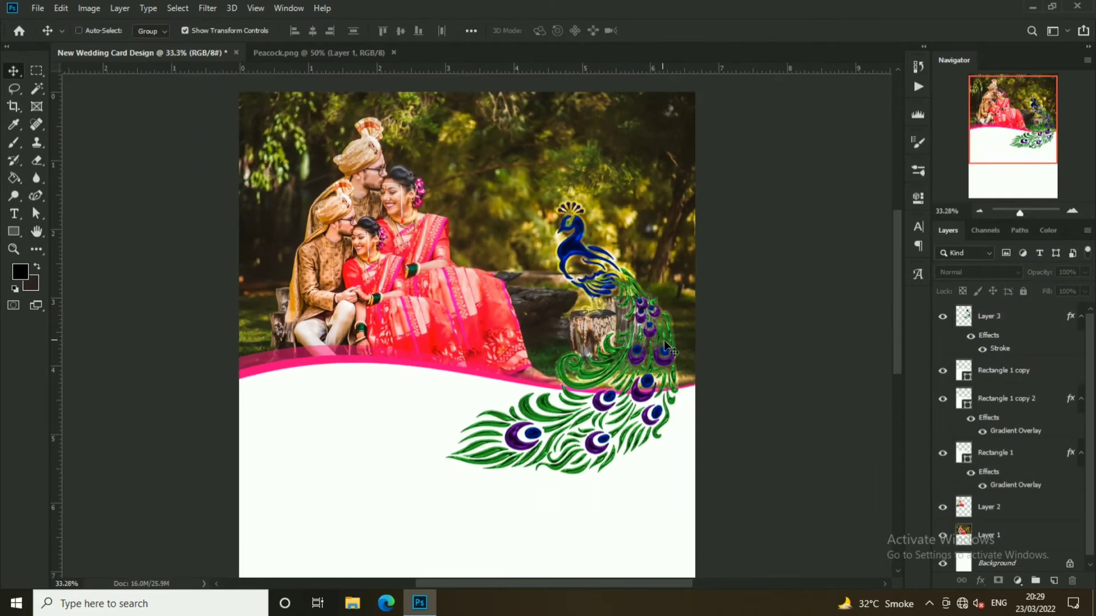
pyautogui.scroll(-1, 664, 337)
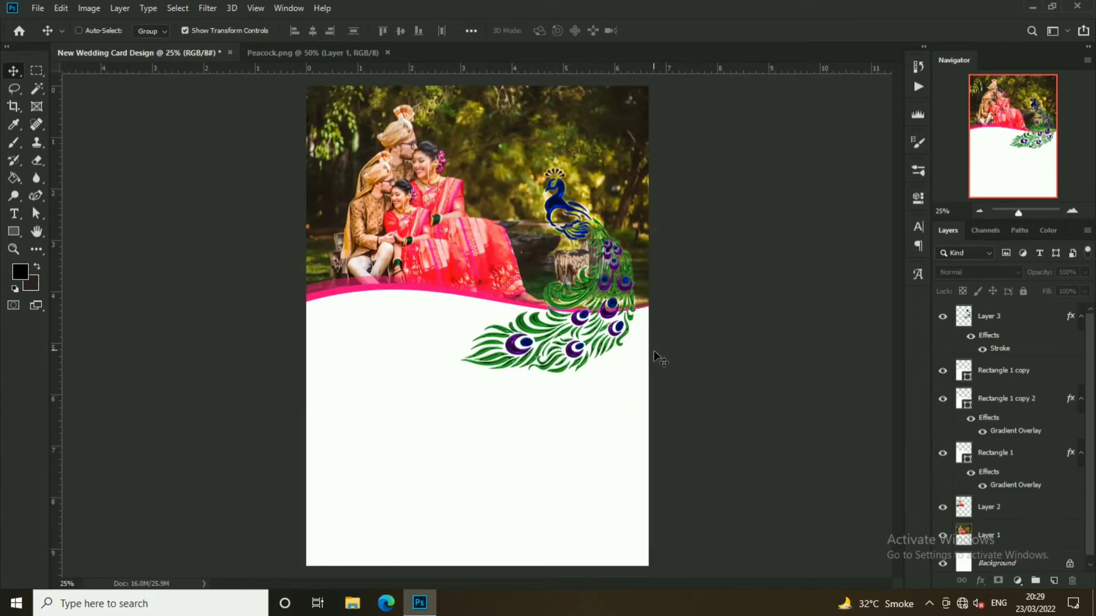
pyautogui.rightClick(482, 143)
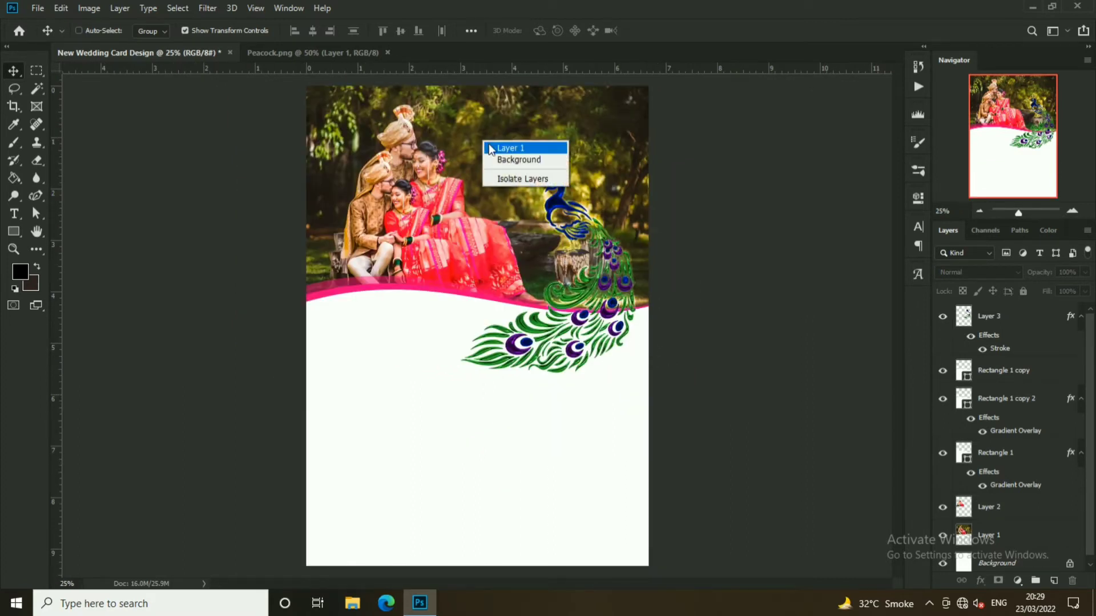
pyautogui.click(505, 149)
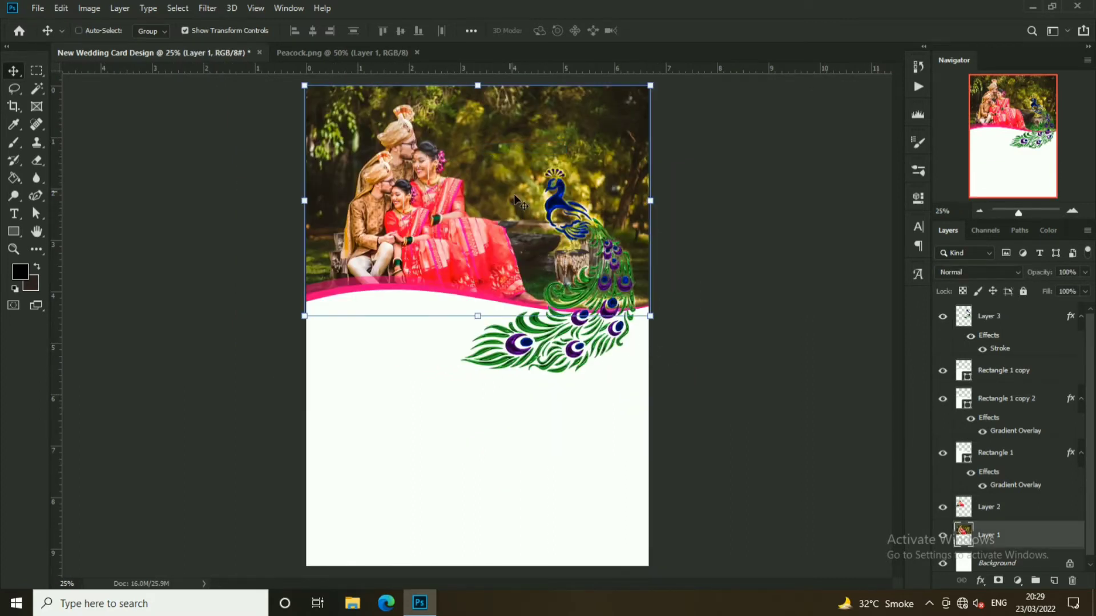
pyautogui.click(417, 52)
# - Open Shape PNG and bring the red shape into the wedding card
pyautogui.click(38, 8)
pyautogui.click(45, 36)
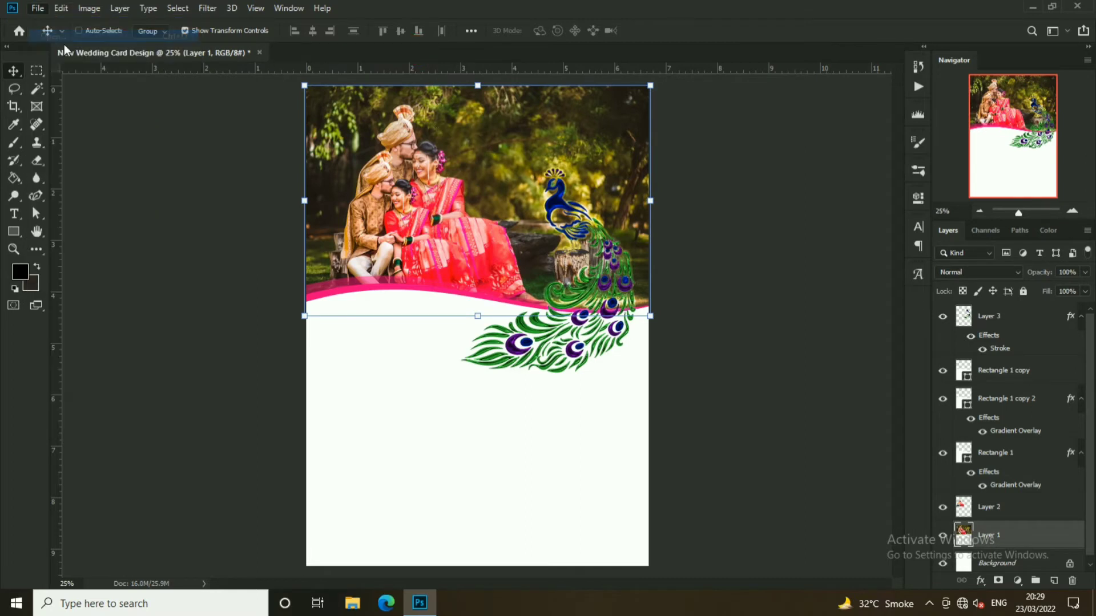
pyautogui.click(380, 197)
pyautogui.click(596, 412)
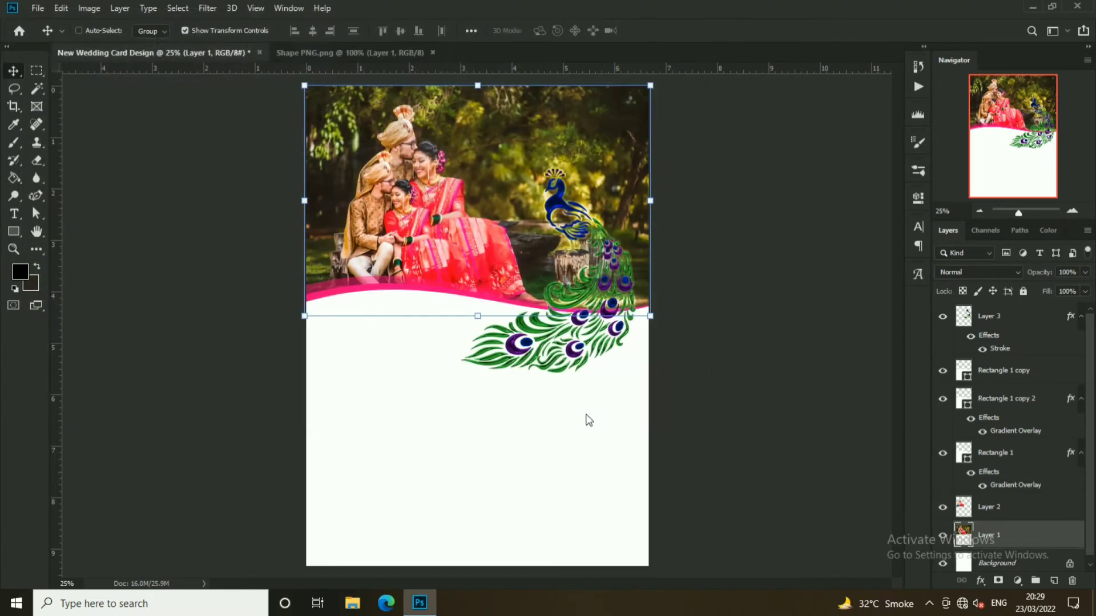
pyautogui.moveTo(541, 288)
pyautogui.mouseDown()
pyautogui.moveTo(200, 62)
pyautogui.moveTo(521, 156)
pyautogui.moveTo(542, 138)
pyautogui.mouseUp()
# - Shrink the red fringed banner in several passes and centre it at the card's top
pyautogui.hotkey('ctrl', 't')
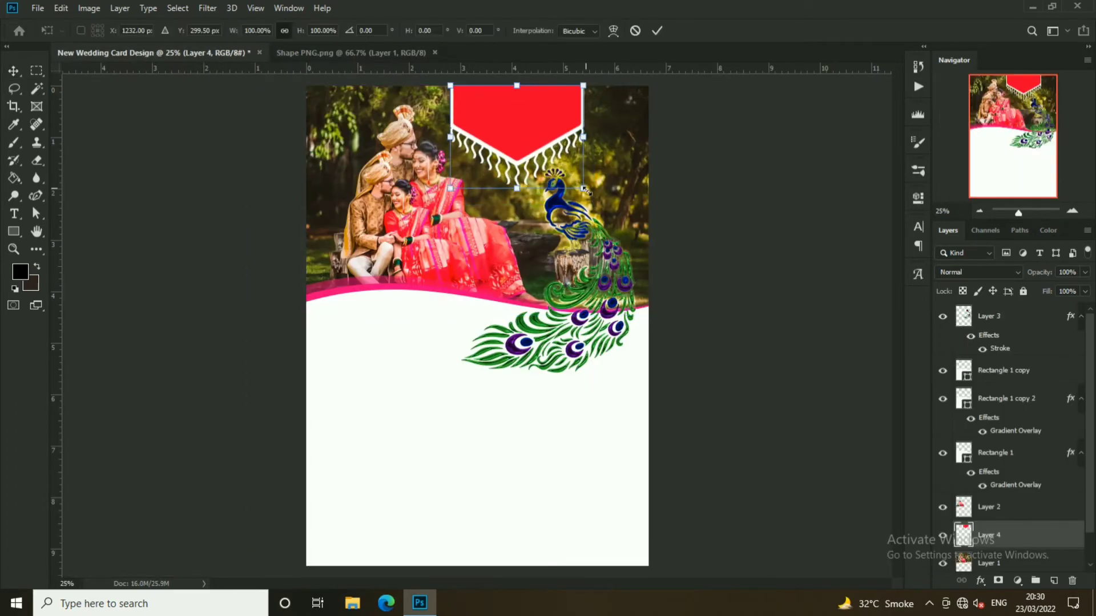
pyautogui.moveTo(583, 188); pyautogui.dragTo(545, 159)
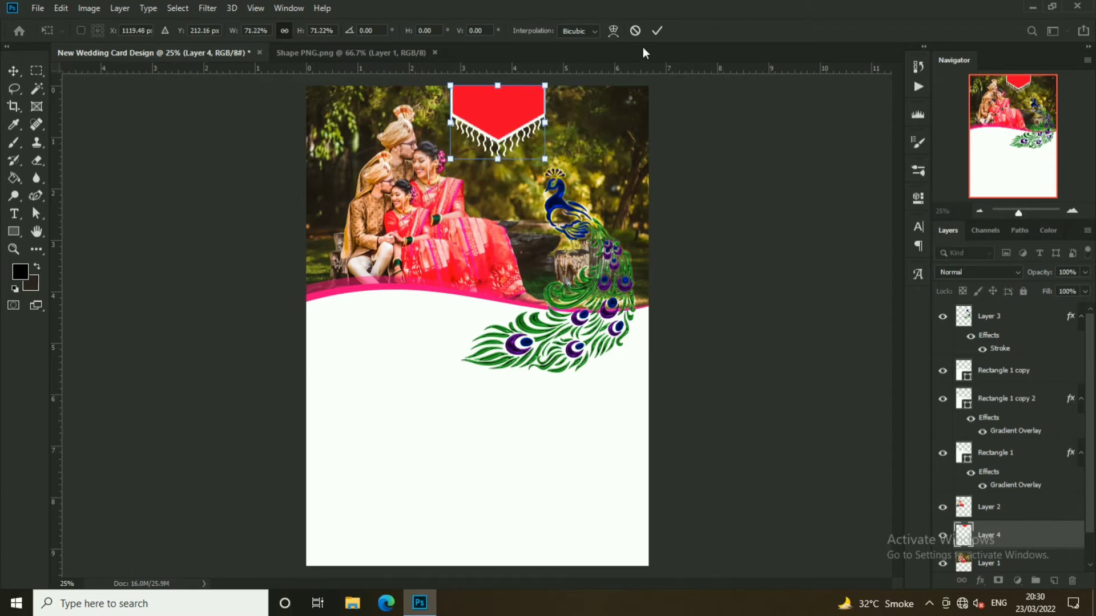
pyautogui.press('Return')
pyautogui.moveTo(518, 115)
pyautogui.mouseDown()
pyautogui.moveTo(529, 111)
pyautogui.moveTo(526, 127)
pyautogui.mouseUp()
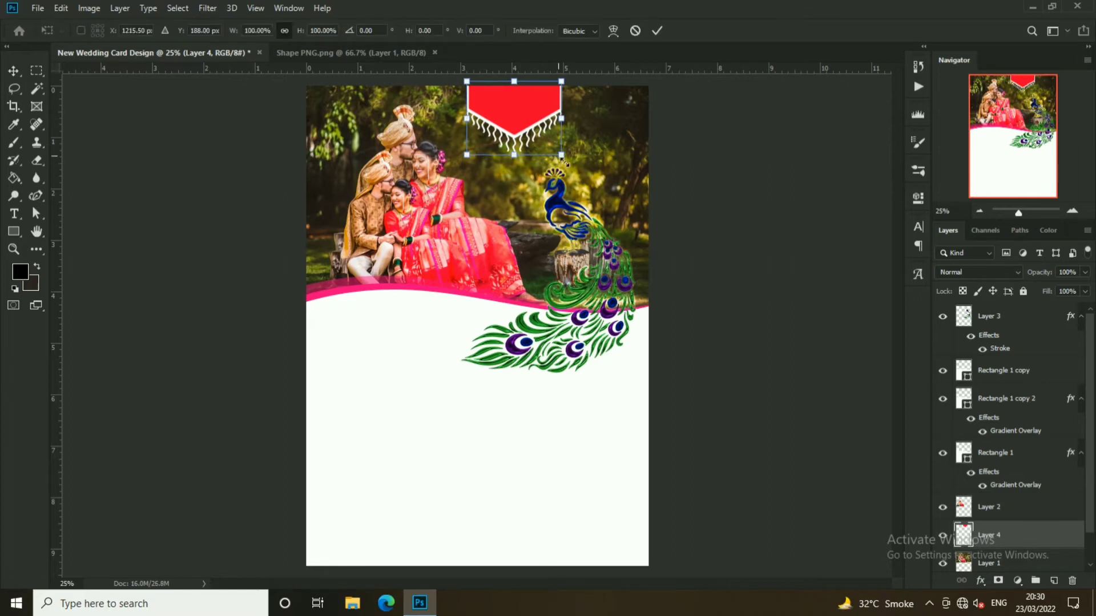
pyautogui.moveTo(574, 168); pyautogui.dragTo(568, 164)
pyautogui.press('Return')
pyautogui.moveTo(529, 117); pyautogui.dragTo(532, 117)
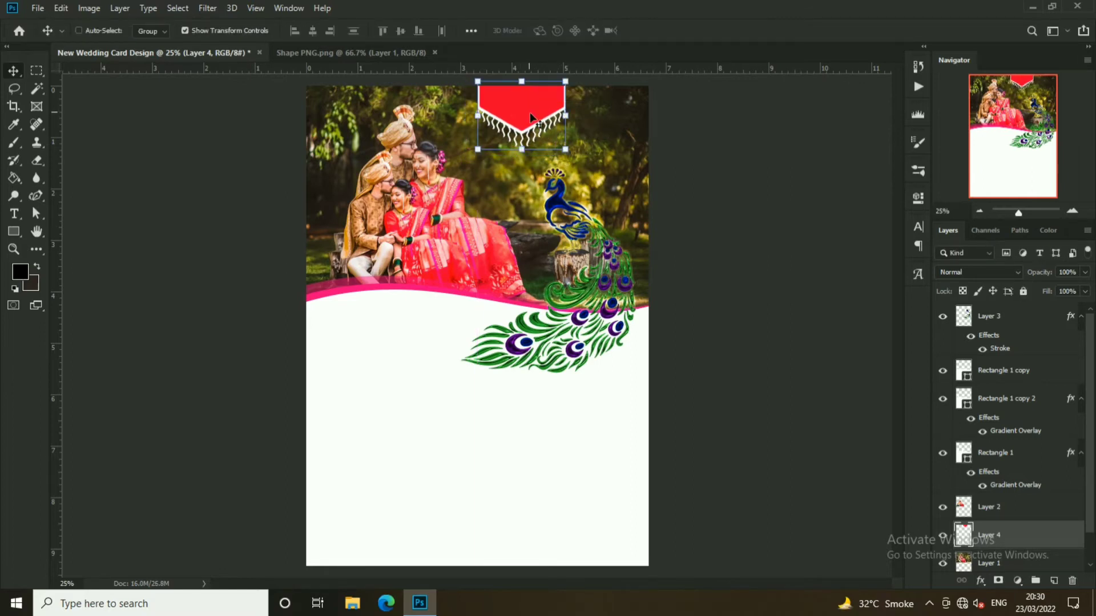
pyautogui.moveTo(564, 152); pyautogui.dragTo(563, 147)
pyautogui.press('Return')
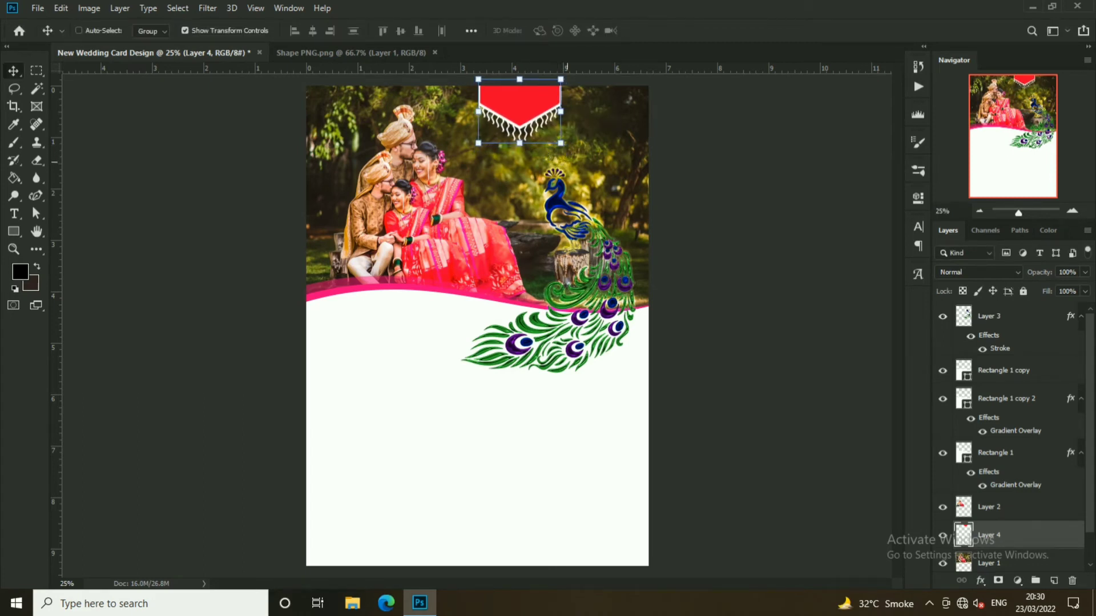
pyautogui.keyDown('ctrl'); pyautogui.click(727, 151); pyautogui.keyUp('ctrl')
# - Close Shape PNG and open 19. Nimantran.png from the Wedding Card Design Material Calligraphy folder
pyautogui.click(405, 52)
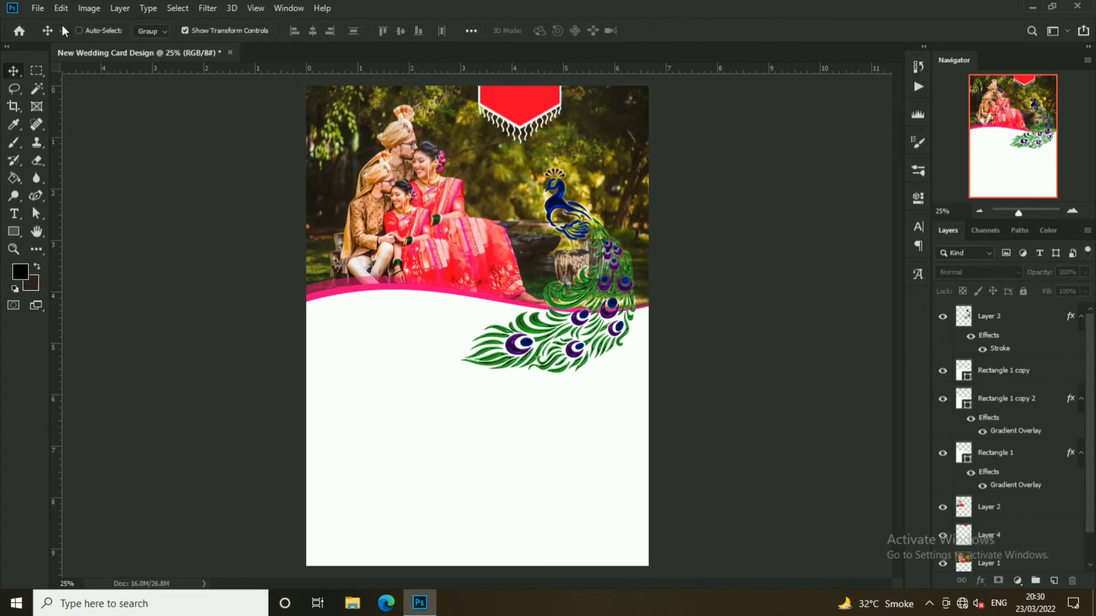
pyautogui.click(37, 8)
pyautogui.click(46, 34)
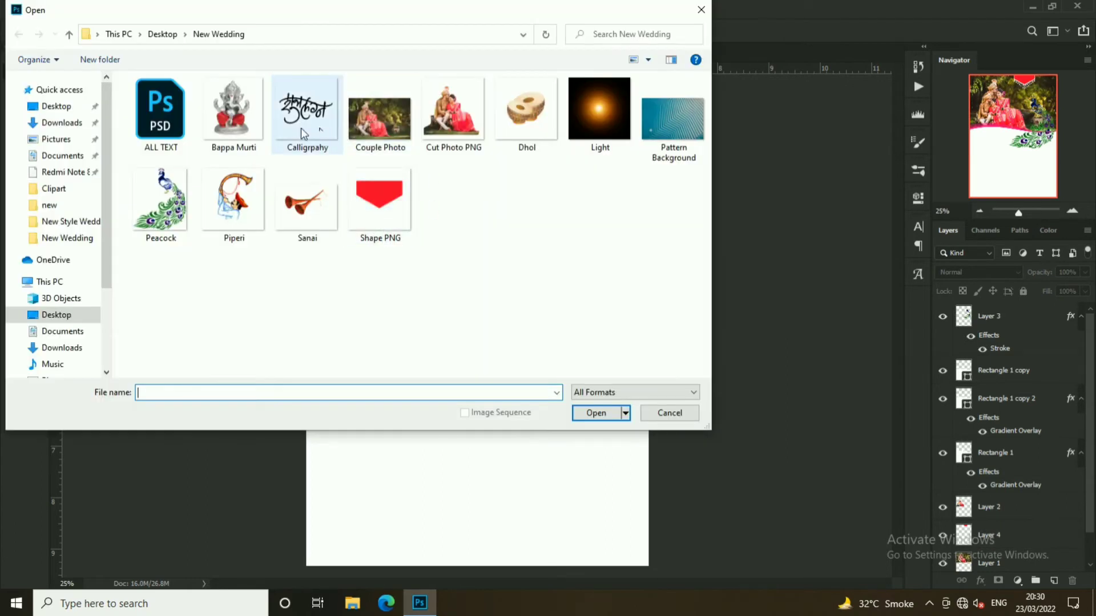
pyautogui.scroll(-2, 61, 352)
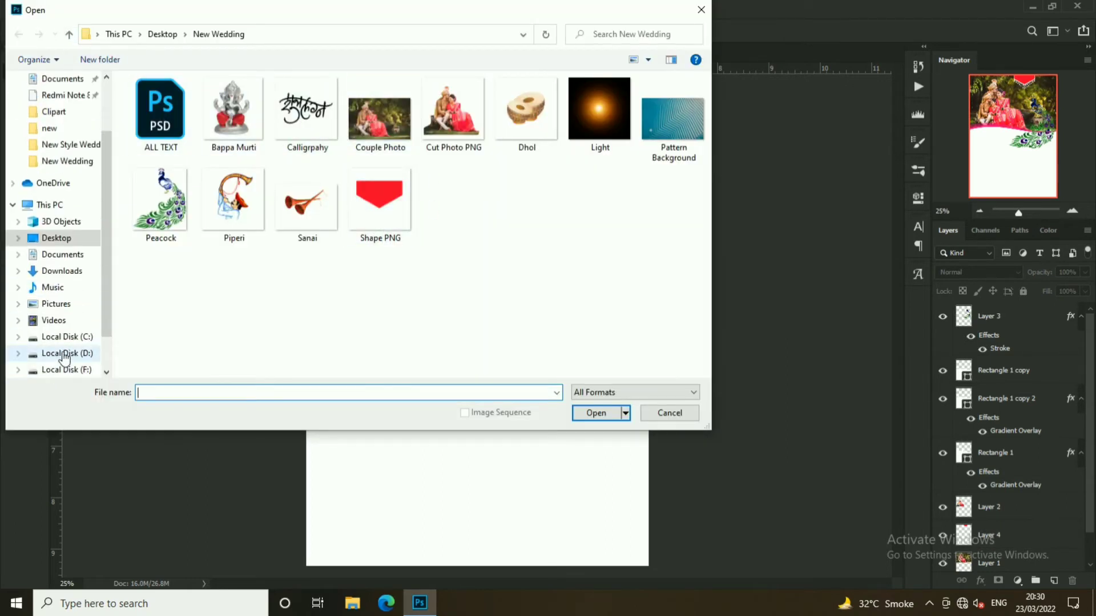
pyautogui.scroll(-1, 66, 365)
pyautogui.click(66, 320)
pyautogui.doubleClick(233, 117)
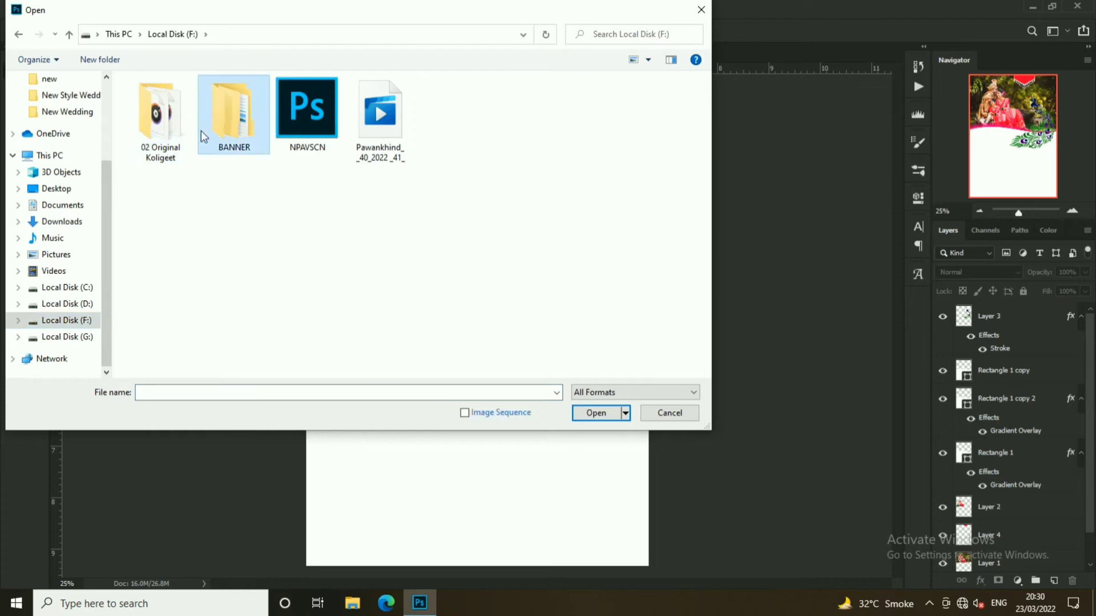
pyautogui.doubleClick(171, 120)
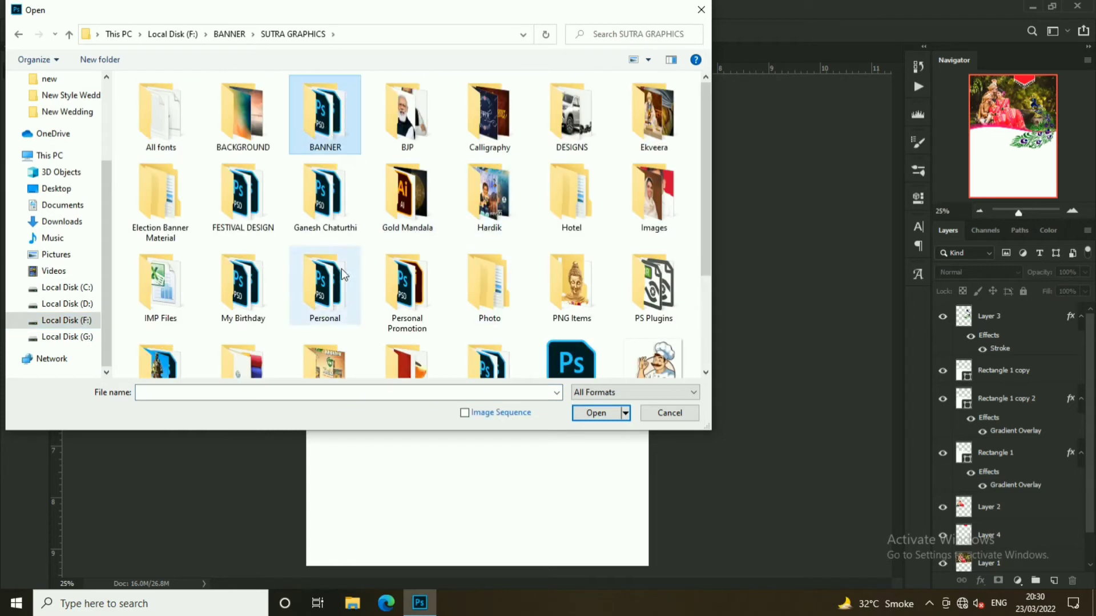
pyautogui.scroll(-1, 325, 297)
pyautogui.doubleClick(406, 220)
pyautogui.doubleClick(251, 117)
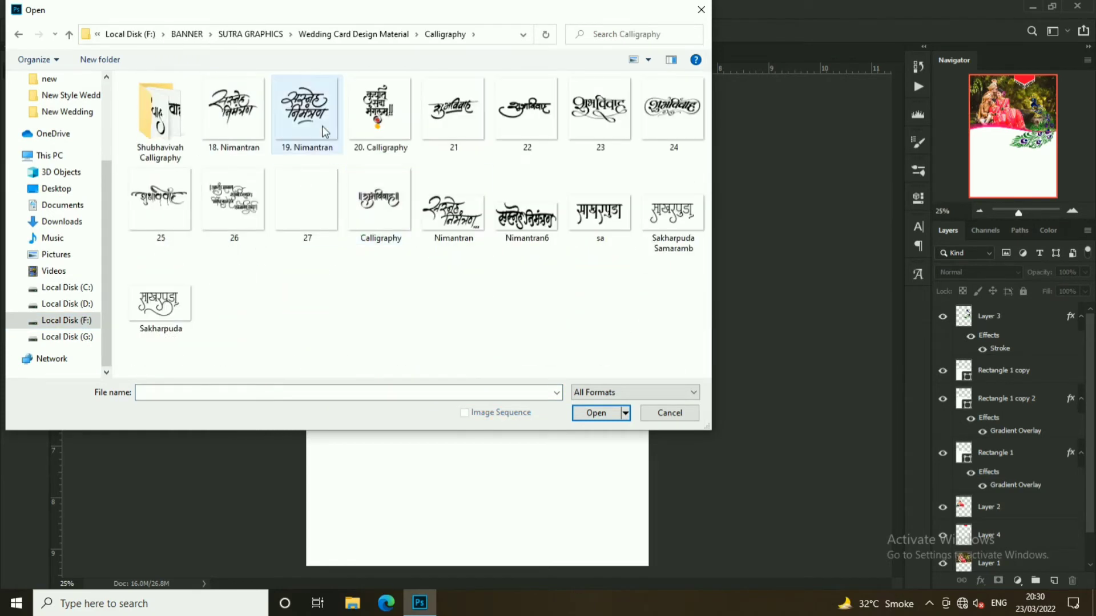
pyautogui.click(307, 109)
pyautogui.click(607, 415)
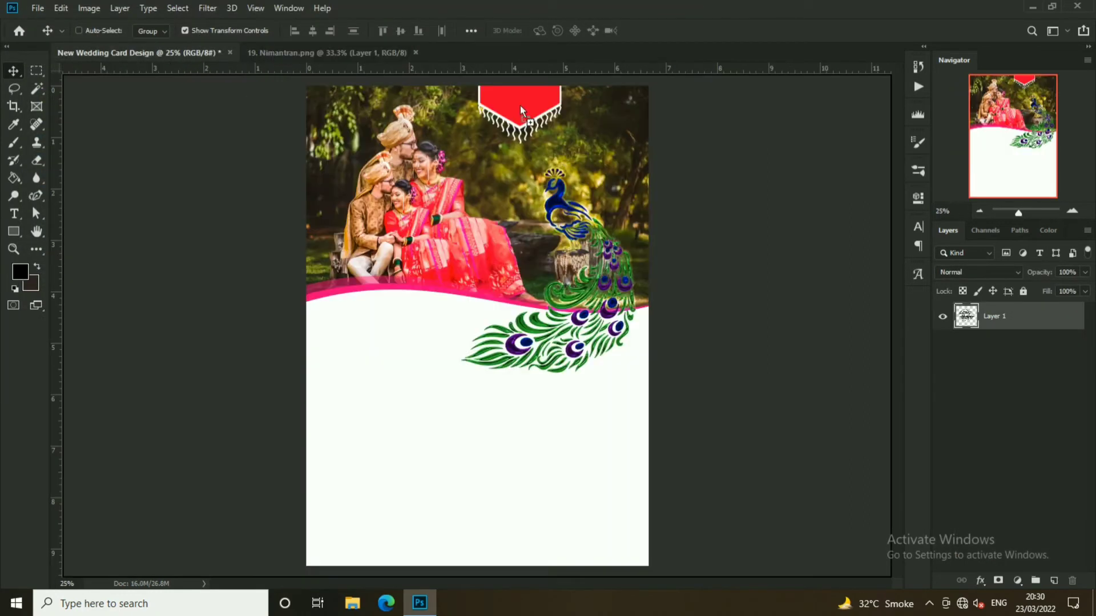
# - Bring the Nimantran lettering onto the red banner, scale it to 88% and centre it
pyautogui.moveTo(194, 62); pyautogui.dragTo(519, 105)
pyautogui.hotkey('ctrl', 't')
pyautogui.moveTo(616, 176)
pyautogui.mouseDown()
pyautogui.moveTo(596, 163)
pyautogui.moveTo(656, 224)
pyautogui.moveTo(525, 124)
pyautogui.mouseUp()
pyautogui.click(656, 31)
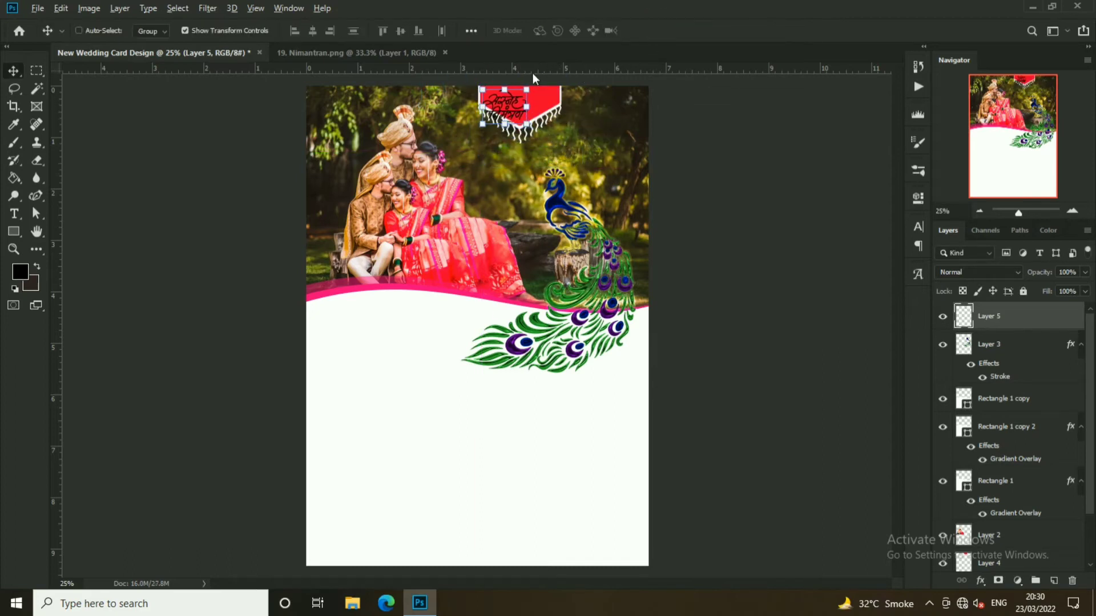
pyautogui.scroll(5, 524, 111)
pyautogui.moveTo(502, 152)
pyautogui.mouseDown()
pyautogui.moveTo(545, 142)
pyautogui.moveTo(562, 162)
pyautogui.moveTo(578, 150)
pyautogui.mouseUp()
pyautogui.scroll(1, 535, 157)
pyautogui.scroll(2, 535, 157)
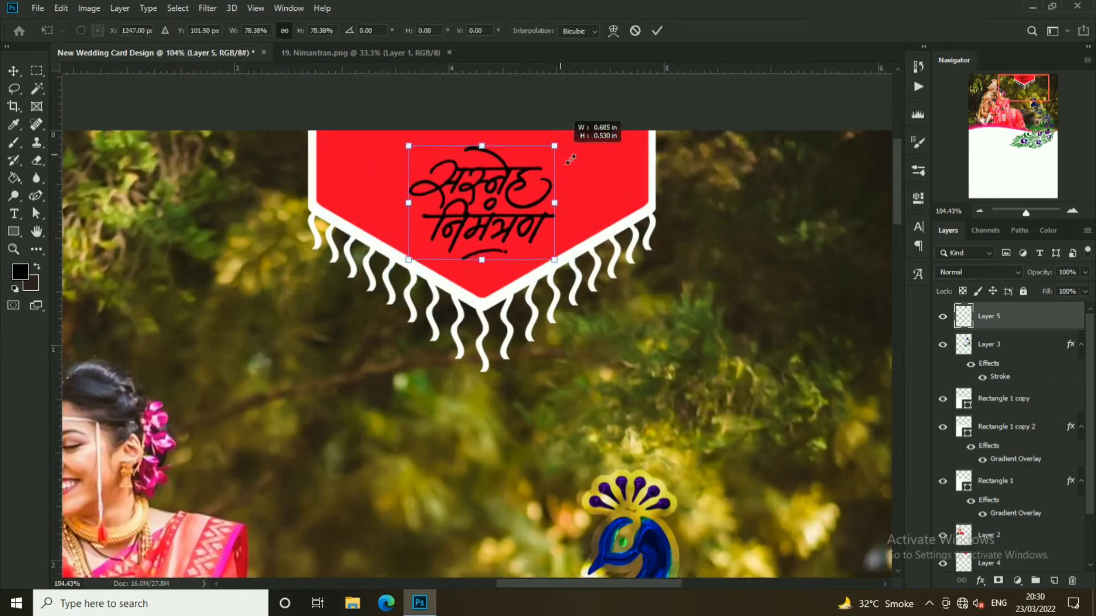
pyautogui.click(661, 36)
# - Add a white Colour Overlay to the Nimantran calligraphy layer
pyautogui.rightClick(1051, 316)
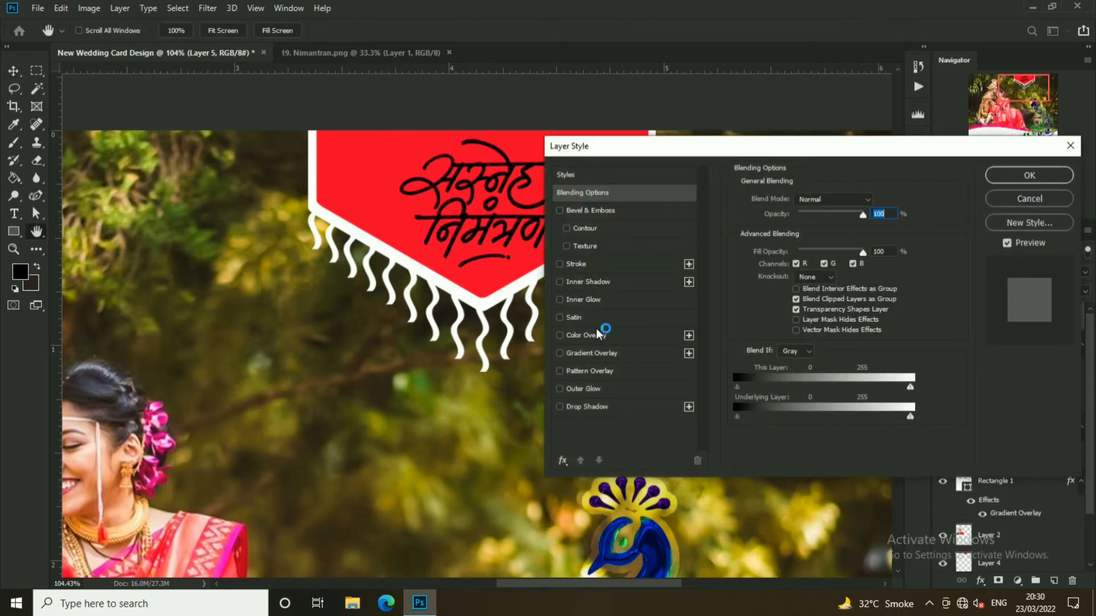
pyautogui.click(588, 336)
pyautogui.click(875, 204)
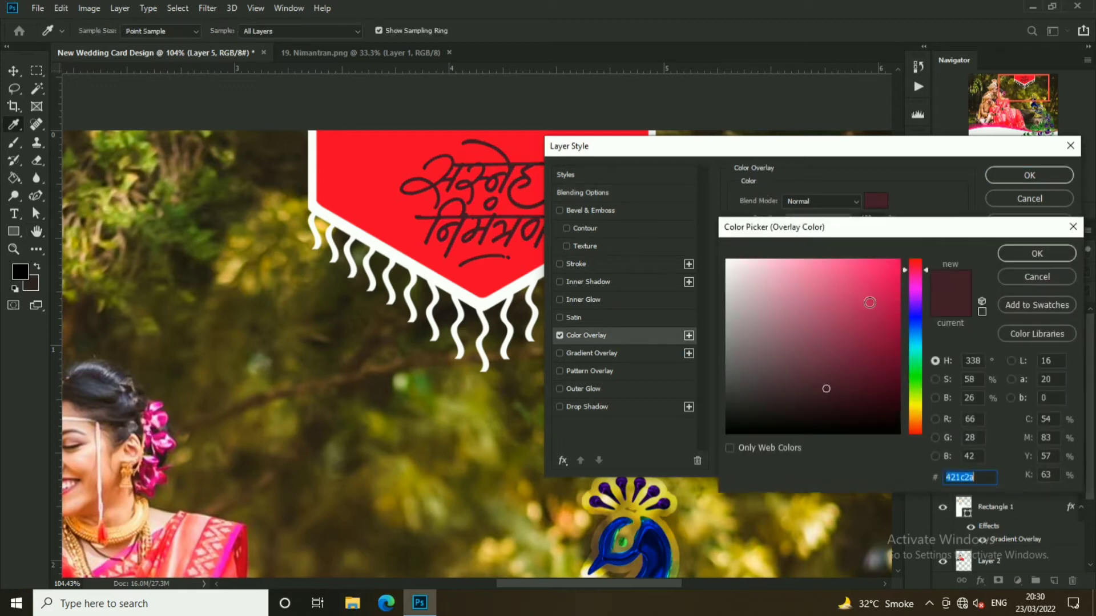
pyautogui.moveTo(829, 336); pyautogui.dragTo(727, 260)
pyautogui.click(1020, 256)
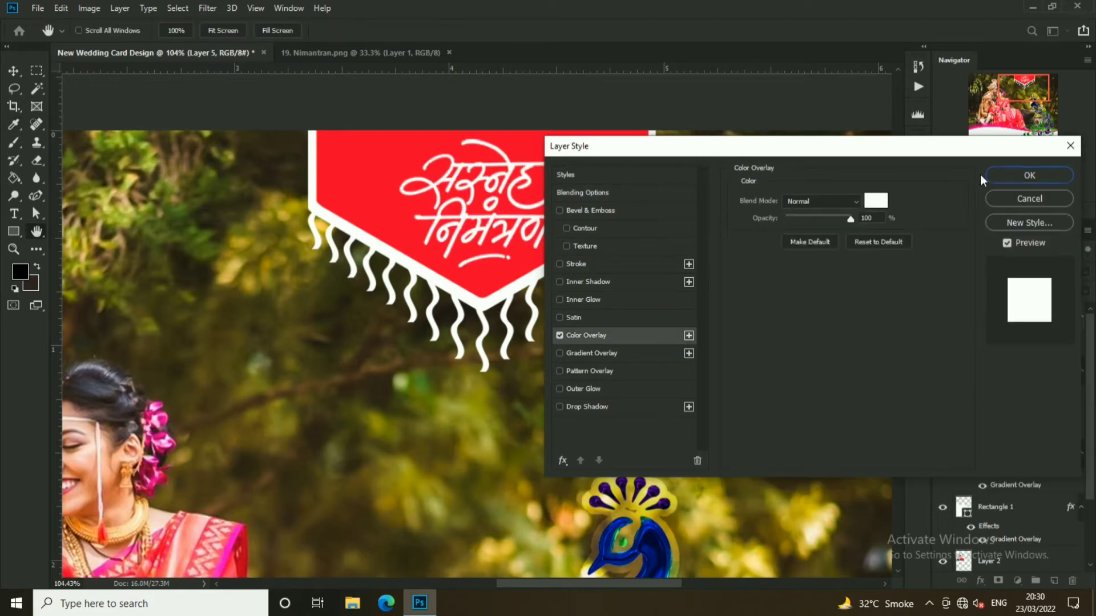
# - Add a dark red #99021d drop shadow at 39% opacity with size 4 px
pyautogui.click(622, 407)
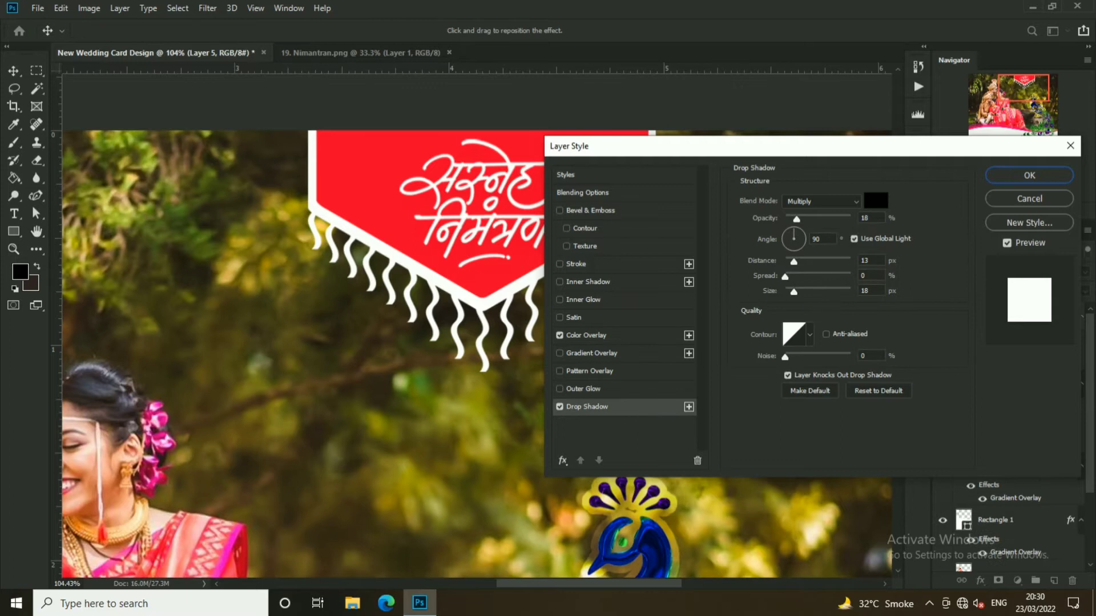
pyautogui.click(875, 201)
pyautogui.click(389, 186)
pyautogui.moveTo(874, 330); pyautogui.dragTo(922, 332)
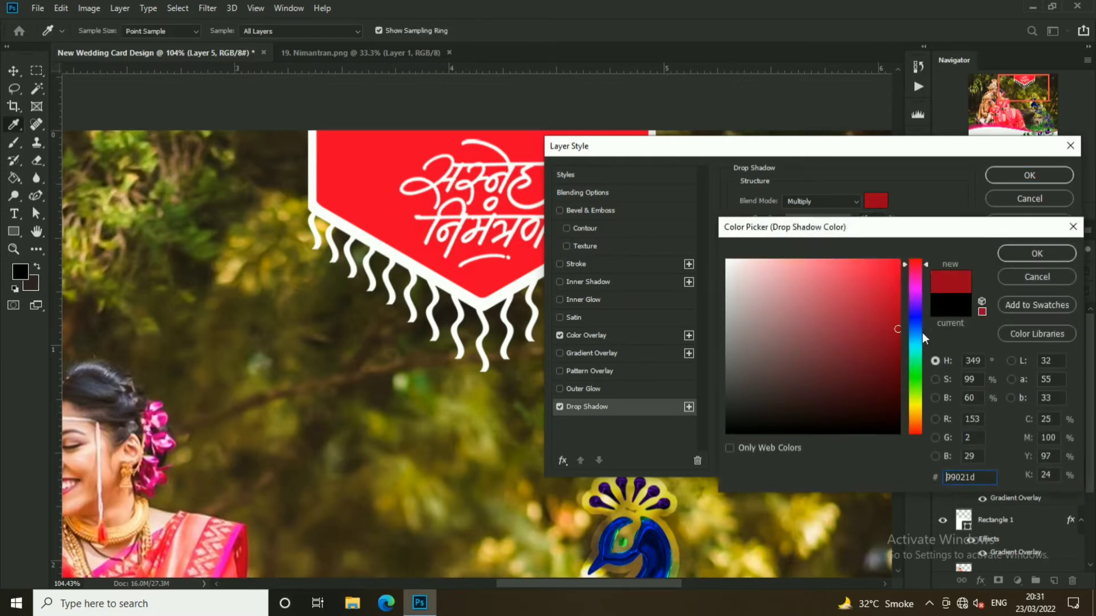
pyautogui.click(1019, 258)
pyautogui.moveTo(804, 221); pyautogui.dragTo(846, 237)
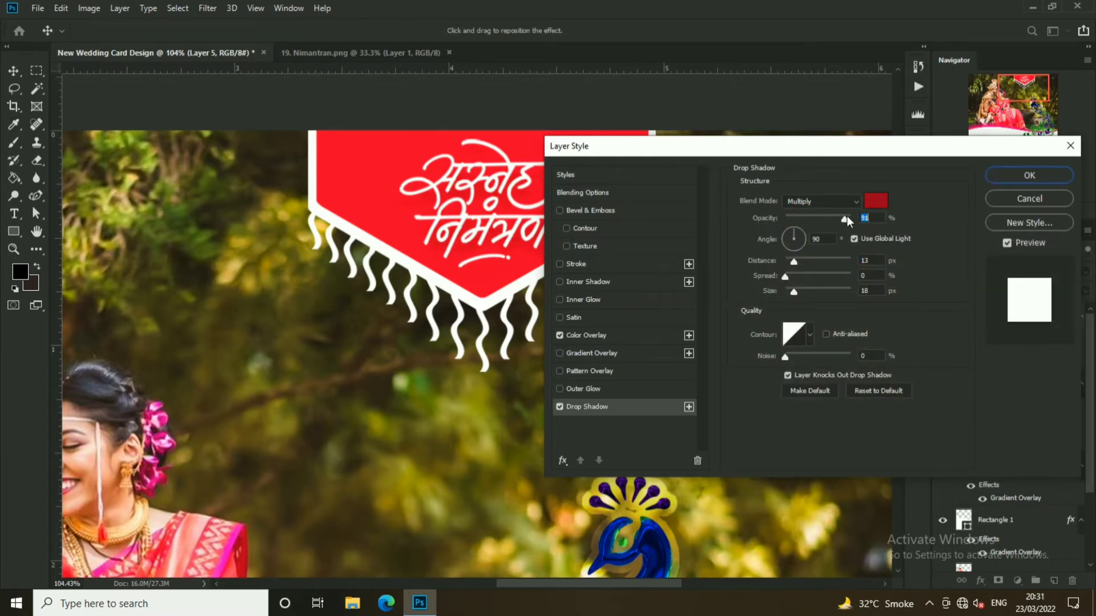
pyautogui.moveTo(795, 291)
pyautogui.mouseDown()
pyautogui.moveTo(783, 291)
pyautogui.moveTo(793, 261)
pyautogui.mouseUp()
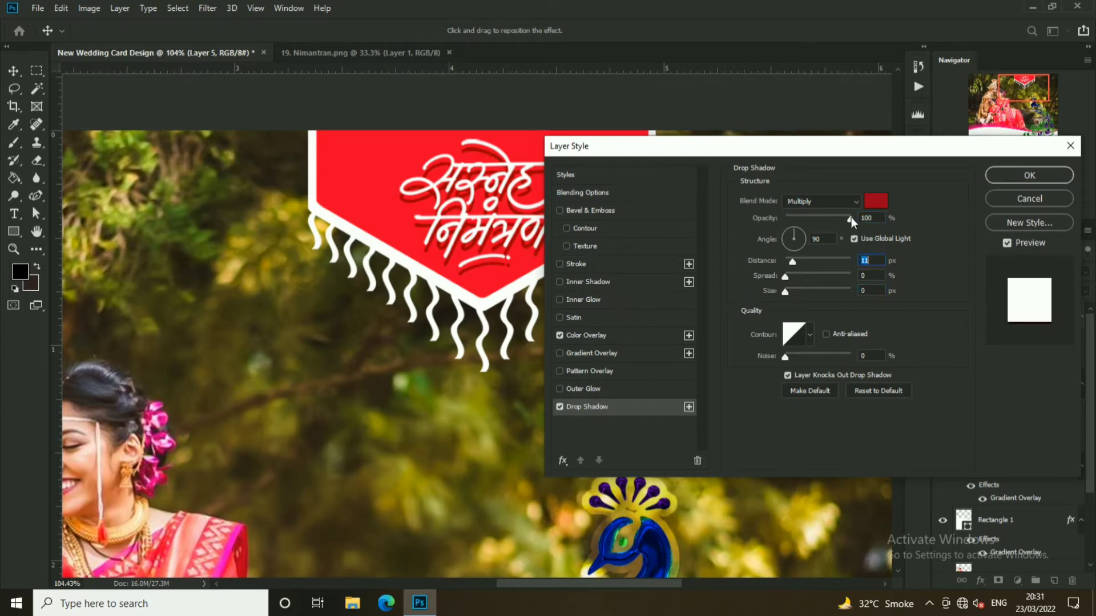
pyautogui.moveTo(851, 219); pyautogui.dragTo(810, 221)
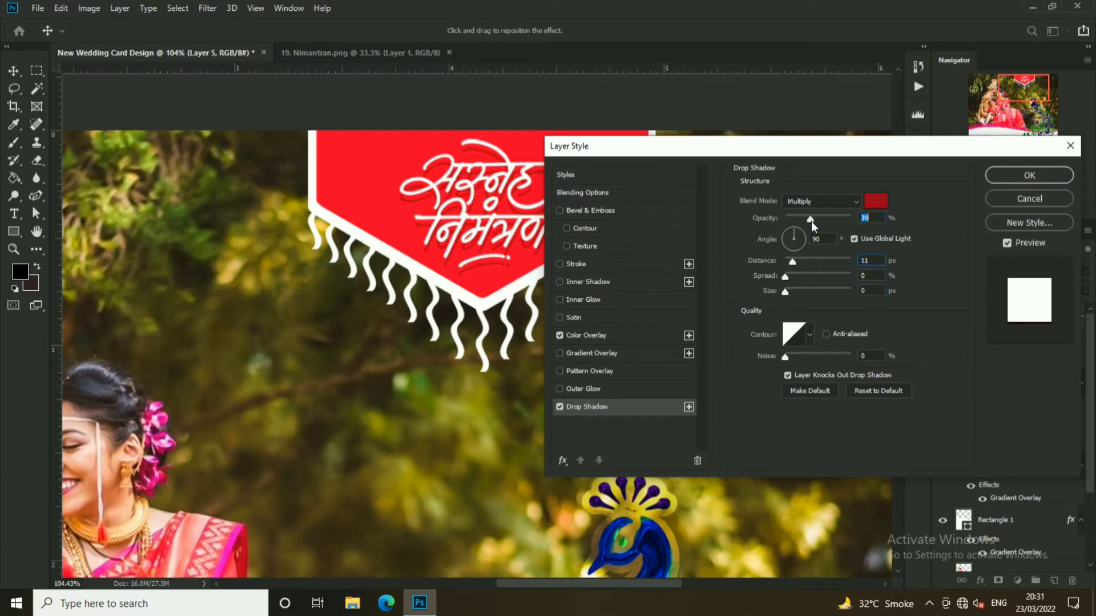
pyautogui.moveTo(784, 292); pyautogui.dragTo(787, 294)
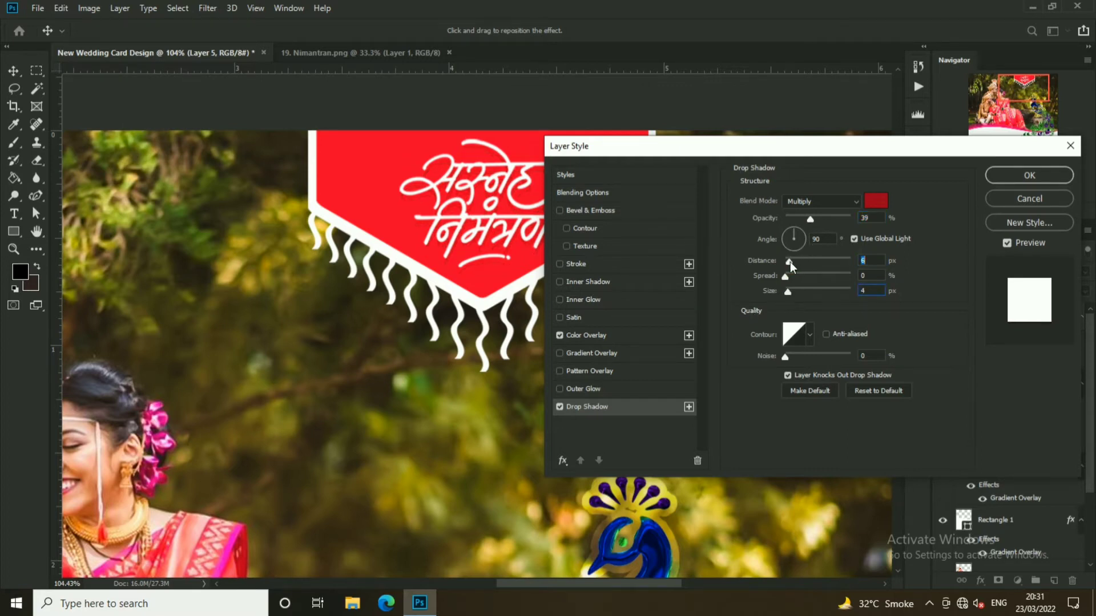
# - Apply the title's layer styles, nudge it left, and select the couple photo layer
pyautogui.click(1010, 177)
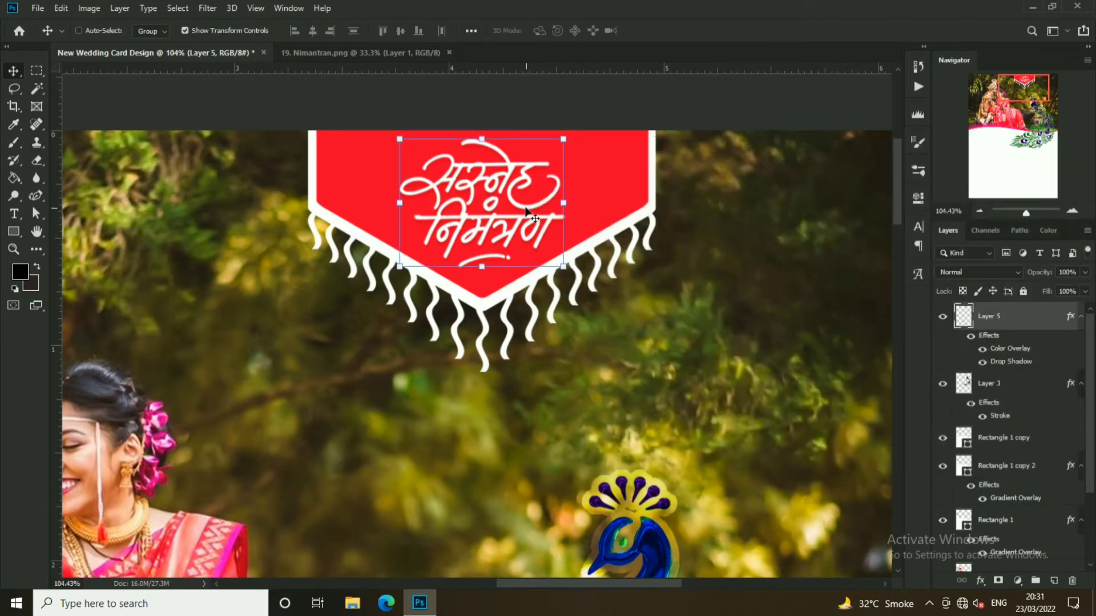
pyautogui.press('Left')
pyautogui.press('Left')
pyautogui.press('Left')
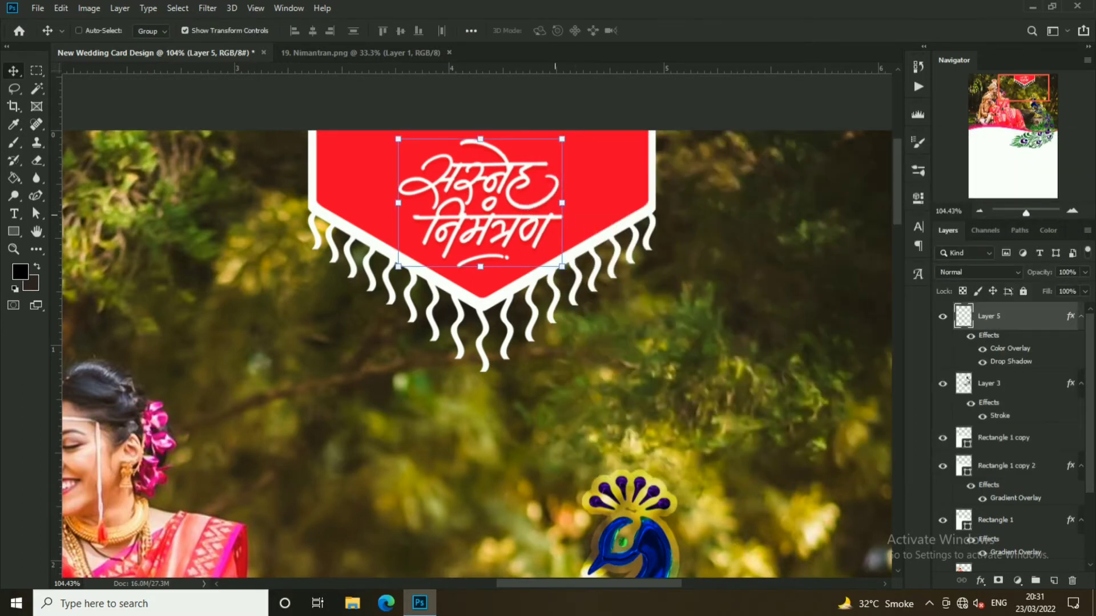
pyautogui.scroll(-3, 511, 198)
pyautogui.scroll(-2, 514, 200)
pyautogui.scroll(-2, 525, 208)
pyautogui.scroll(-2, 536, 217)
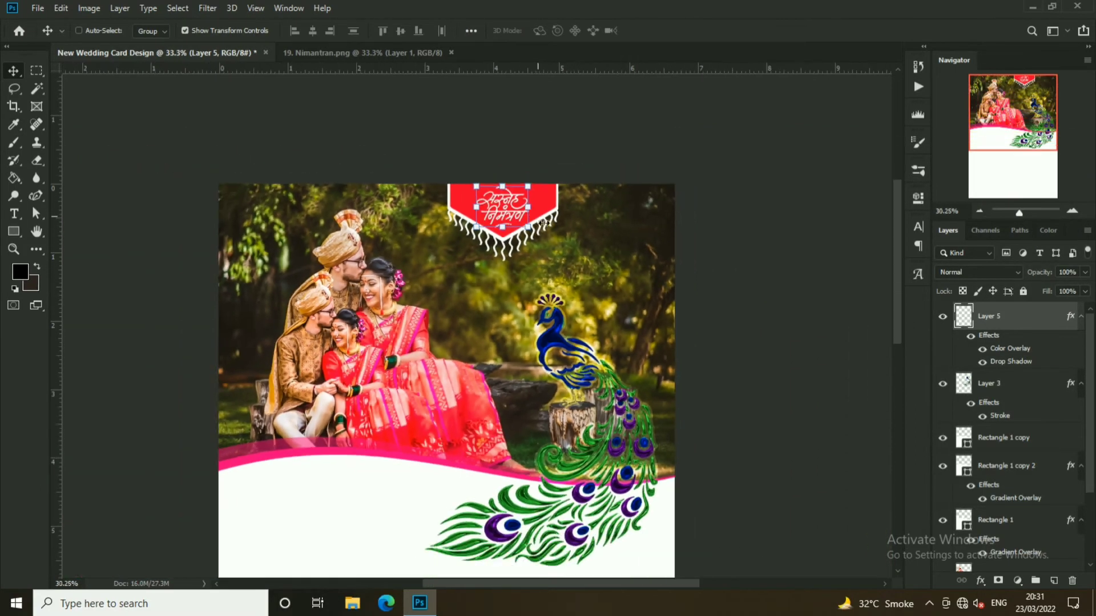
pyautogui.scroll(-1, 544, 222)
pyautogui.scroll(-1, 622, 252)
pyautogui.click(703, 227)
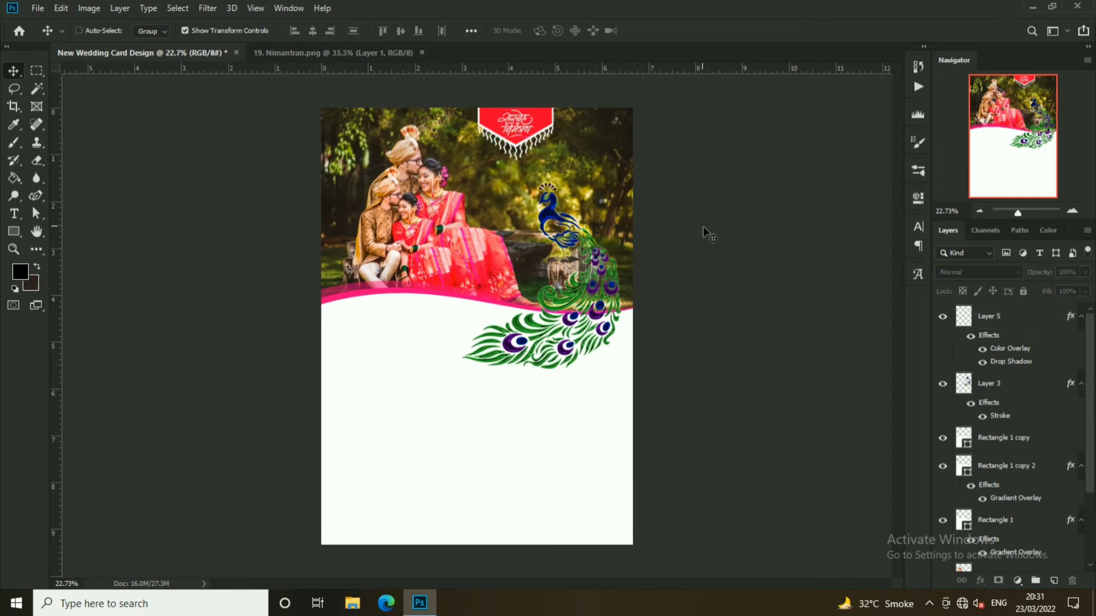
pyautogui.scroll(1, 571, 199)
pyautogui.keyDown('ctrl'); pyautogui.click(435, 168); pyautogui.keyUp('ctrl')
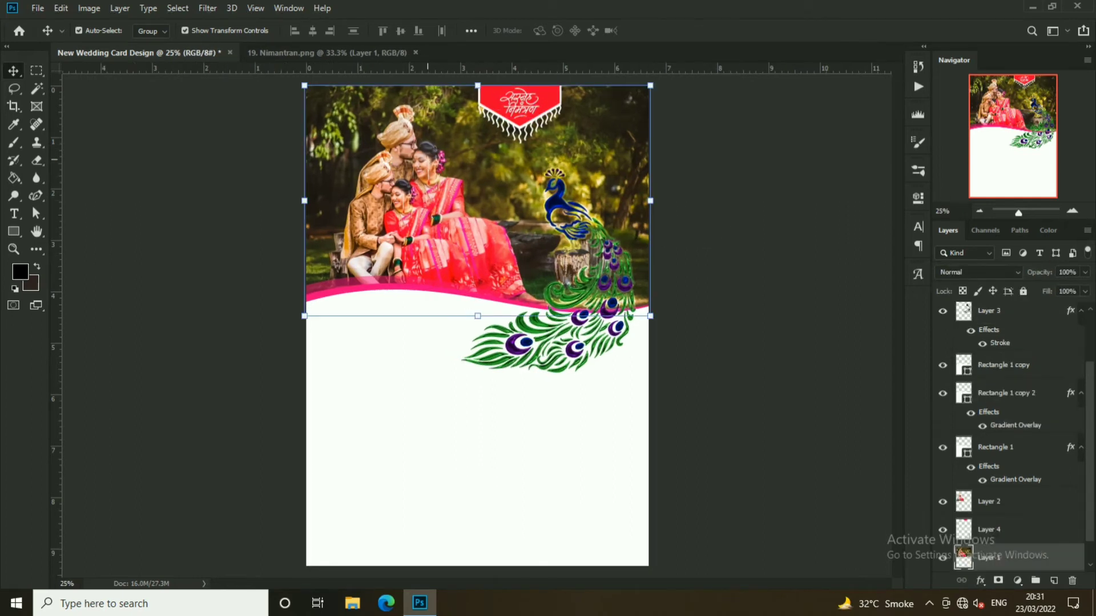
# - Close 19. Nimantran.png and open Light.jpg from the Desktop's New Wedding folder
pyautogui.click(445, 53)
pyautogui.click(38, 8)
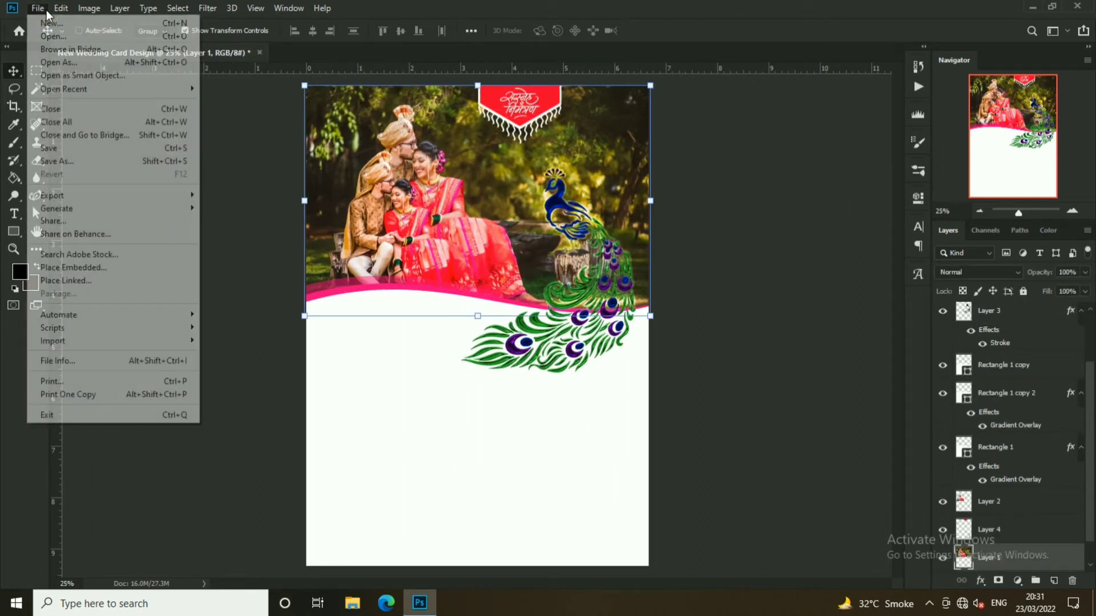
pyautogui.click(54, 36)
pyautogui.click(378, 117)
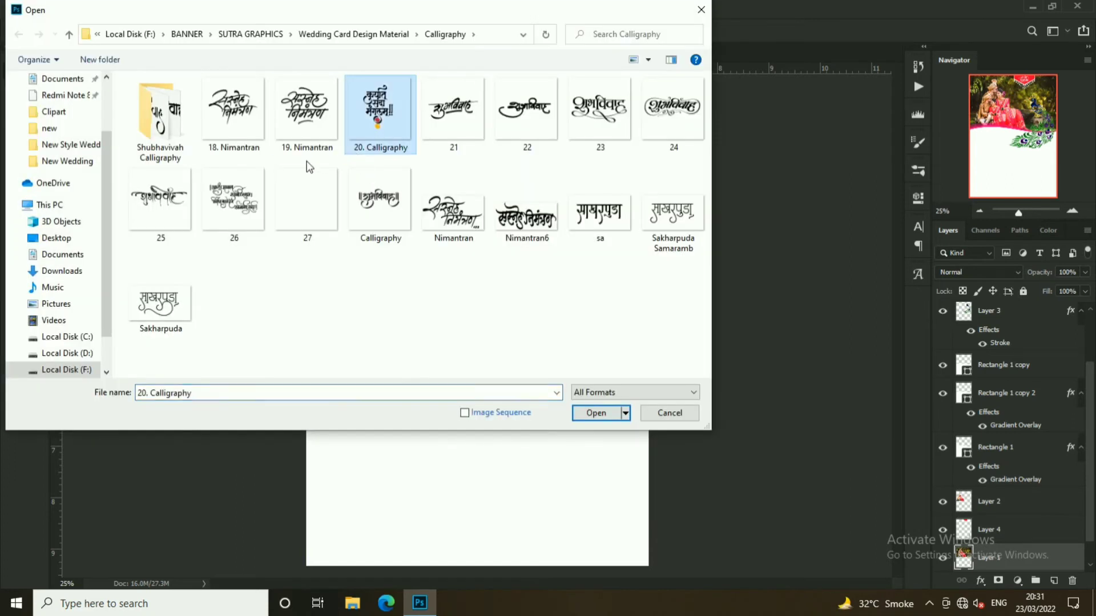
pyautogui.click(69, 34)
pyautogui.scroll(1, 43, 120)
pyautogui.click(56, 106)
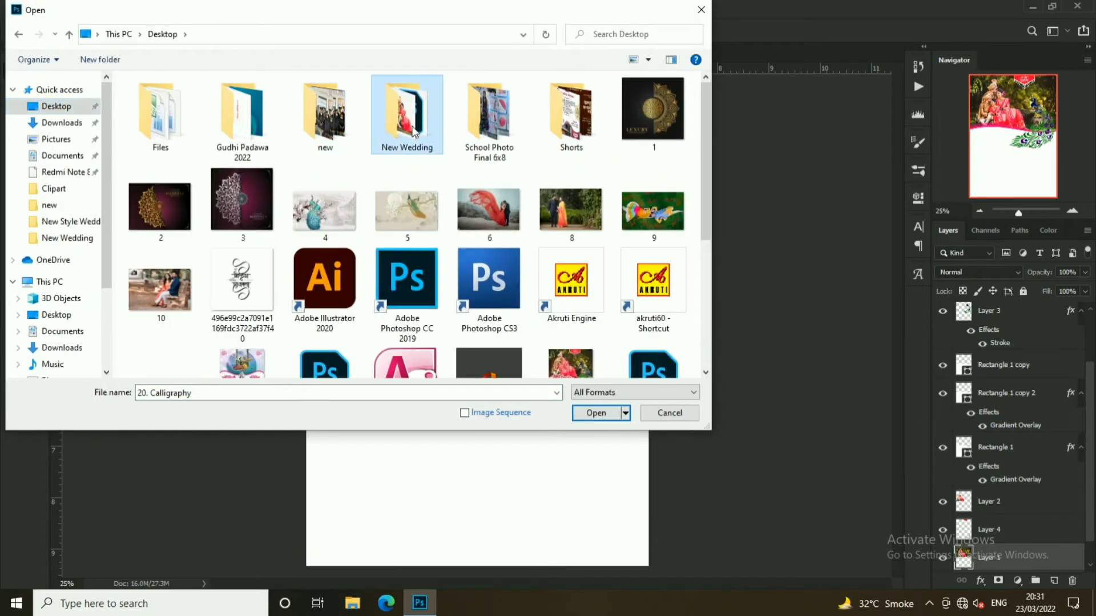
pyautogui.doubleClick(406, 114)
pyautogui.click(599, 111)
pyautogui.click(597, 413)
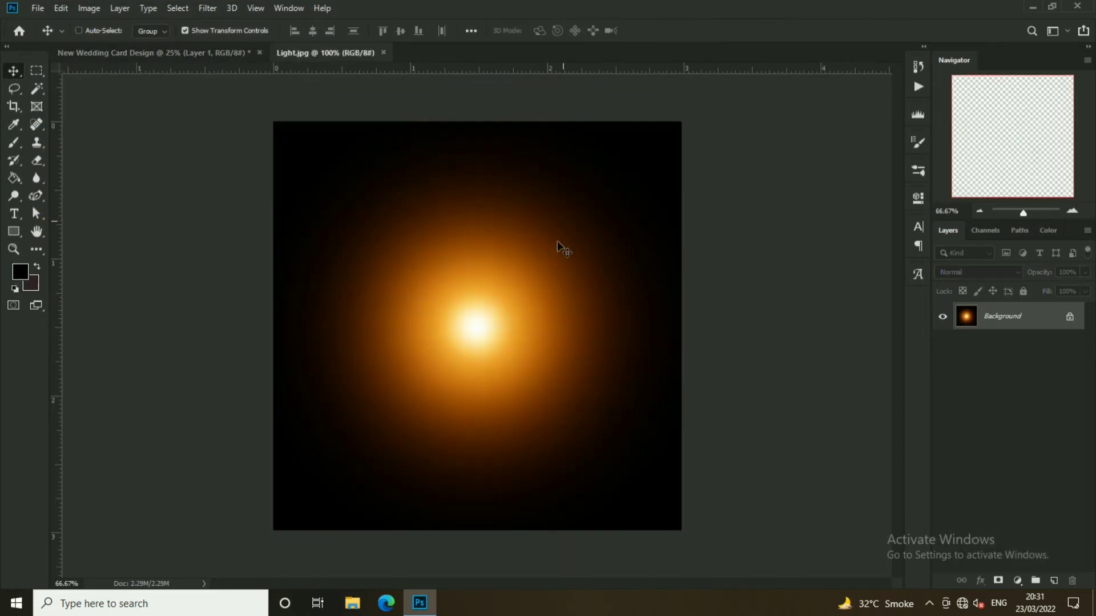
# - Bring the Light image into the card, blend it in Screen mode, and shift it over the couple
pyautogui.moveTo(557, 241); pyautogui.dragTo(431, 176)
pyautogui.click(973, 273)
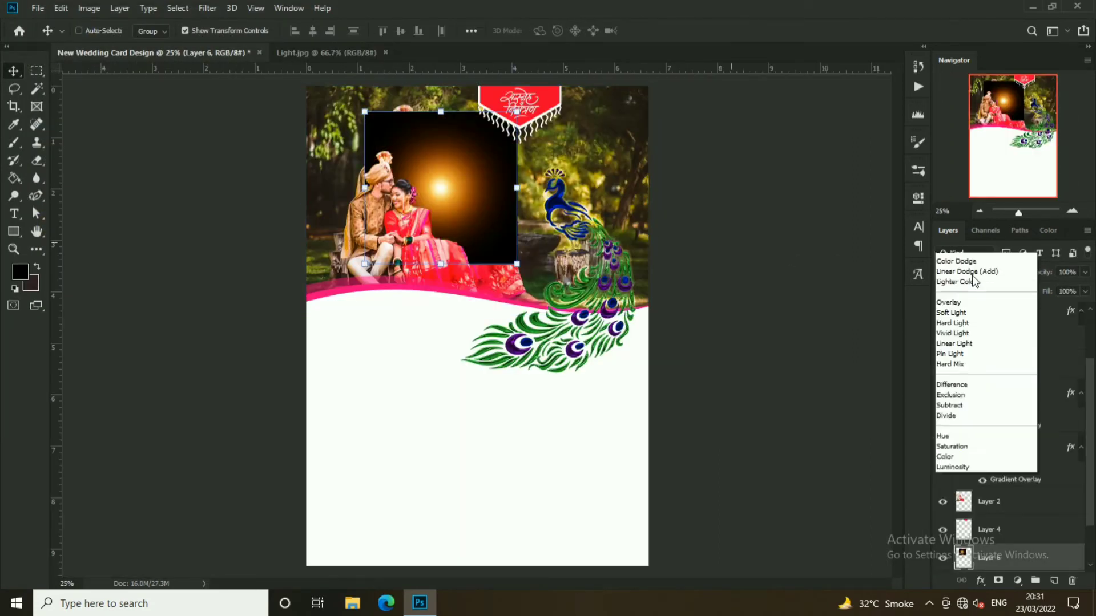
pyautogui.click(959, 361)
pyautogui.moveTo(486, 201); pyautogui.dragTo(432, 211)
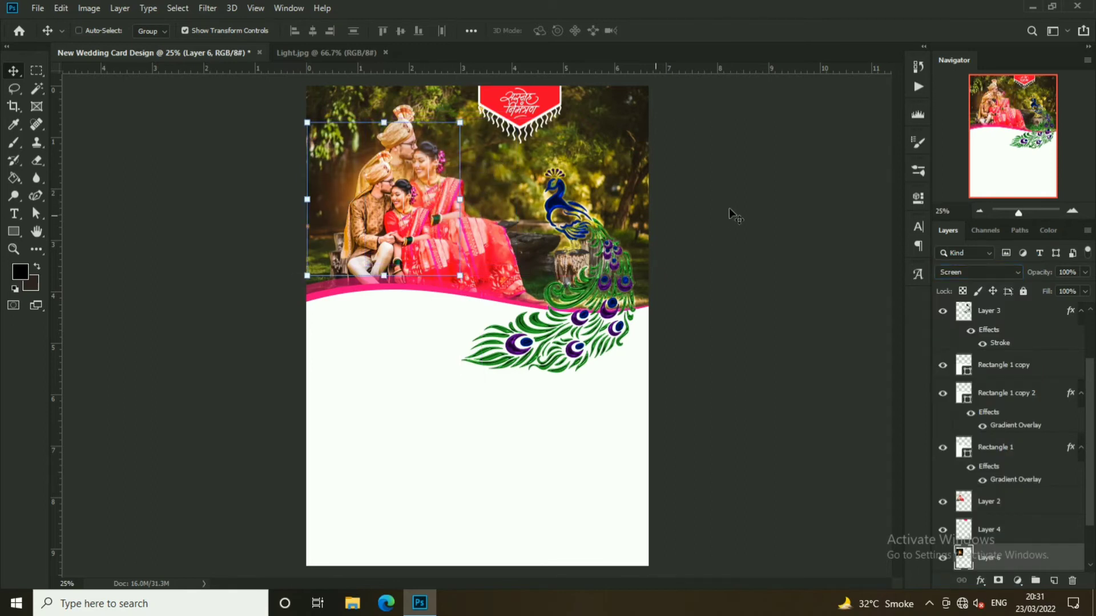
pyautogui.keyDown('ctrl'); pyautogui.click(731, 207); pyautogui.keyUp('ctrl')
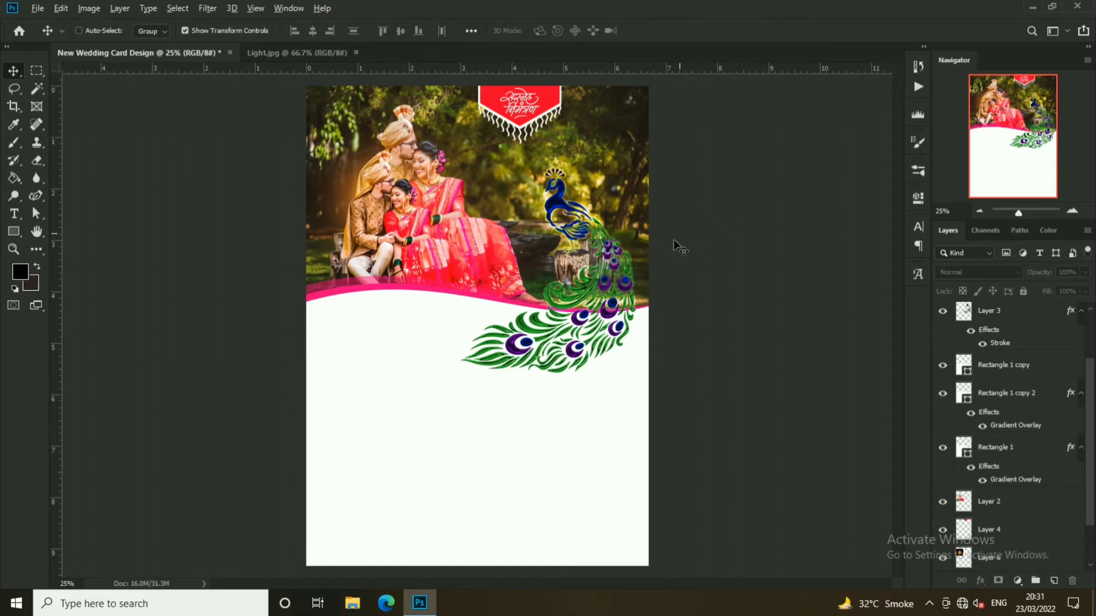
pyautogui.keyDown('alt'); pyautogui.scroll(-1, 599, 325); pyautogui.keyUp('alt')
# - Select Rectangle 1 copy, close Light.jpg, and bring Pattern Background into the card
pyautogui.click(390, 317)
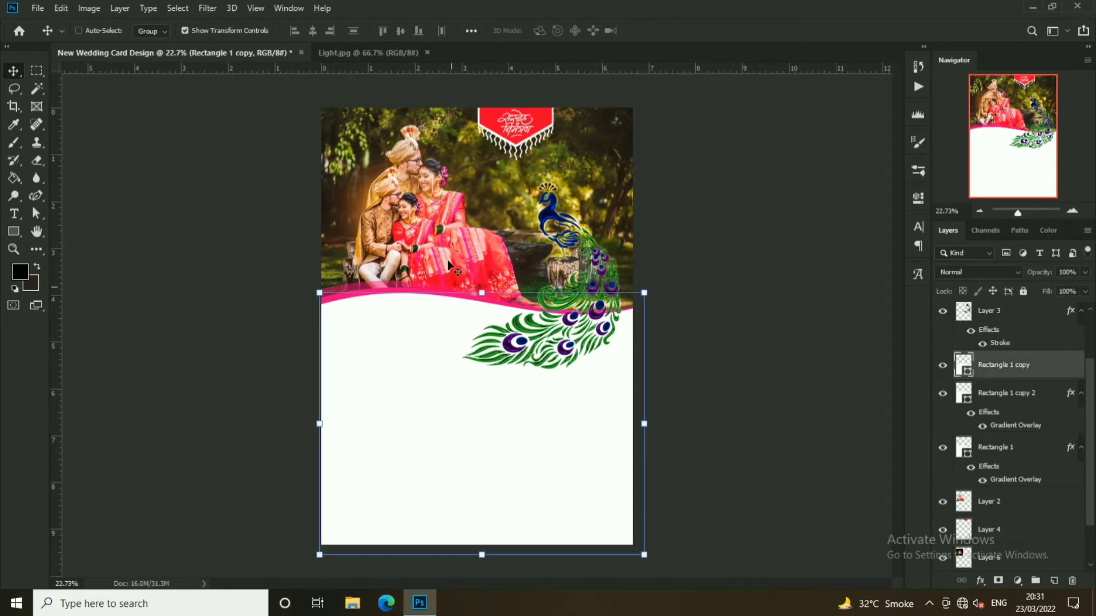
pyautogui.click(428, 53)
pyautogui.click(38, 9)
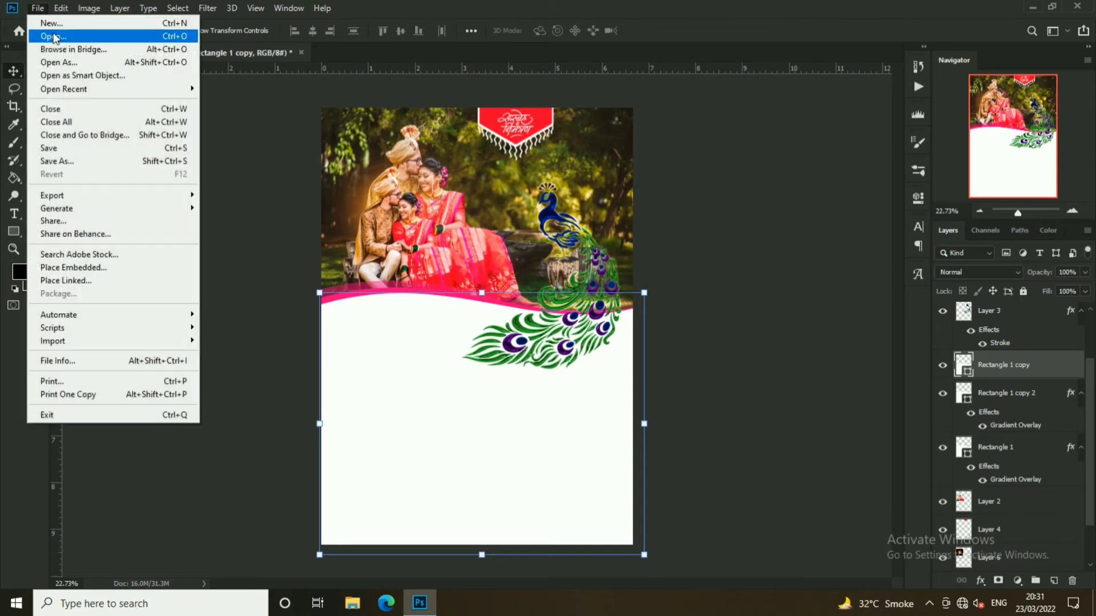
pyautogui.click(29, 30)
pyautogui.click(673, 120)
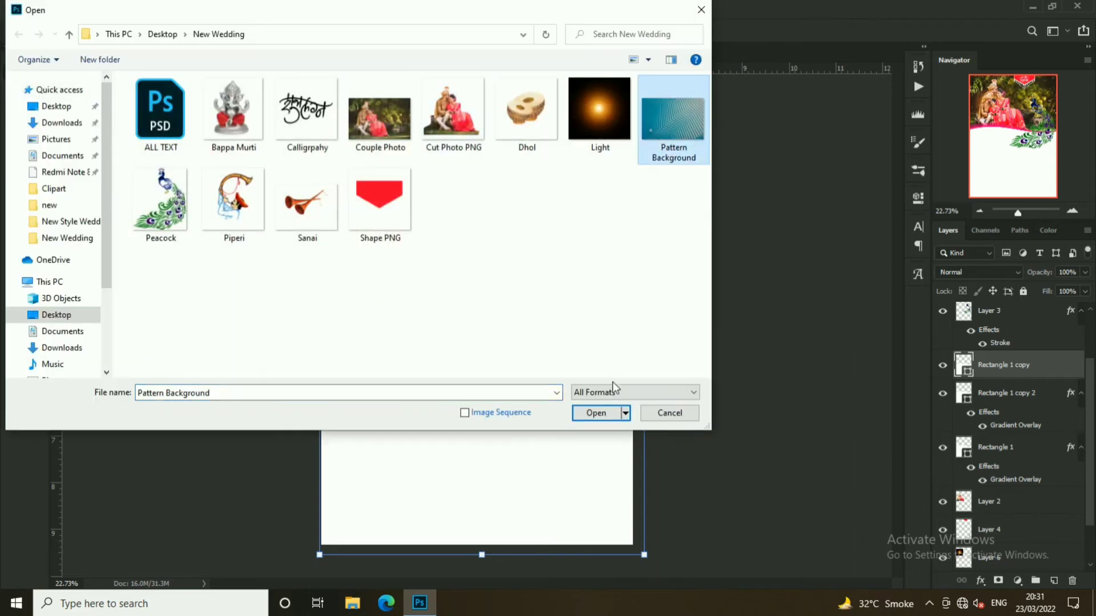
pyautogui.click(604, 413)
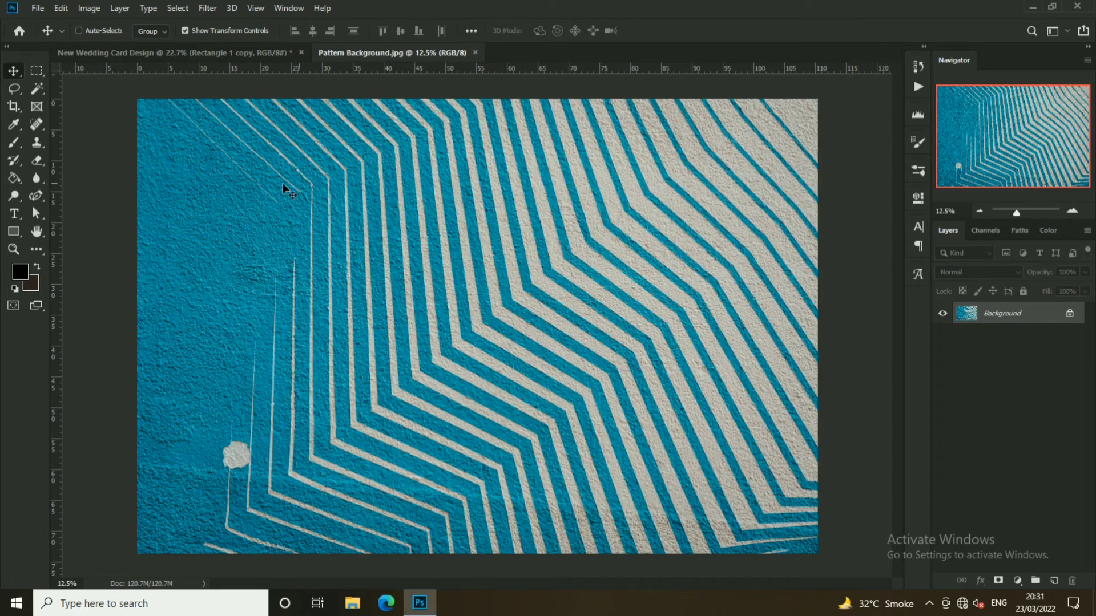
pyautogui.moveTo(287, 187)
pyautogui.mouseDown()
pyautogui.moveTo(463, 359)
pyautogui.moveTo(480, 332)
pyautogui.mouseUp()
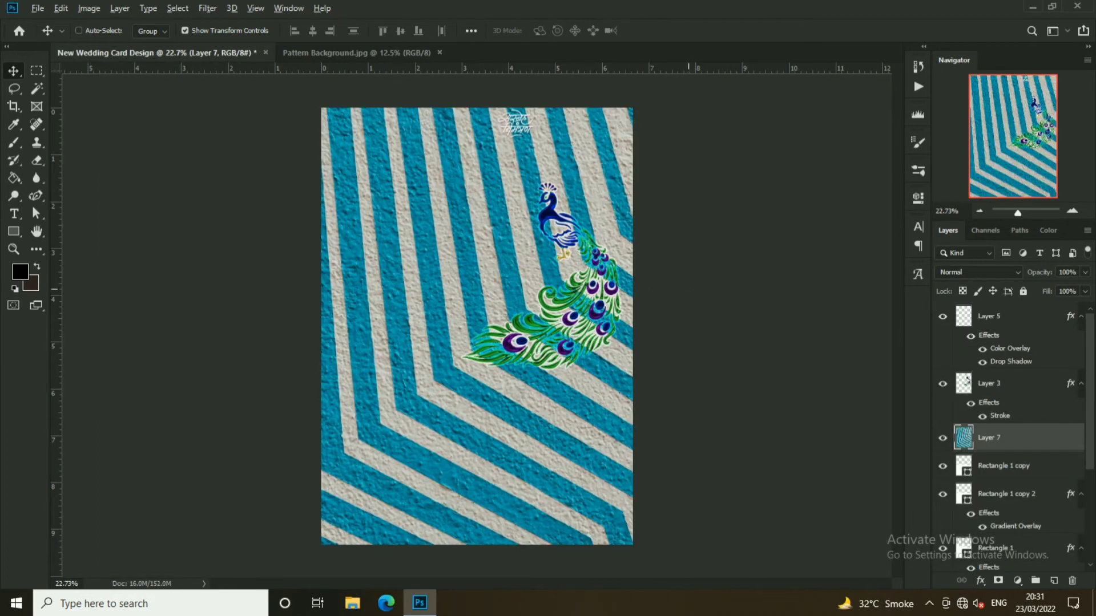
# - Shrink the striped pattern, rotate it -90°, and position it over the card's lower left
pyautogui.scroll(-2, 651, 287)
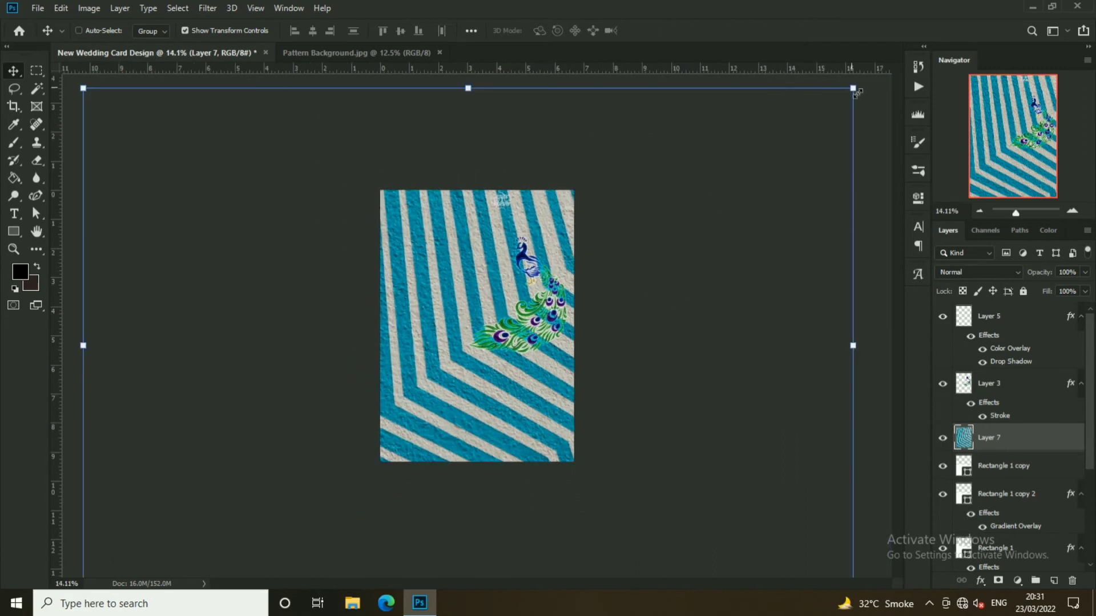
pyautogui.moveTo(854, 92)
pyautogui.mouseDown()
pyautogui.moveTo(575, 301)
pyautogui.moveTo(549, 292)
pyautogui.mouseUp()
pyautogui.click(657, 30)
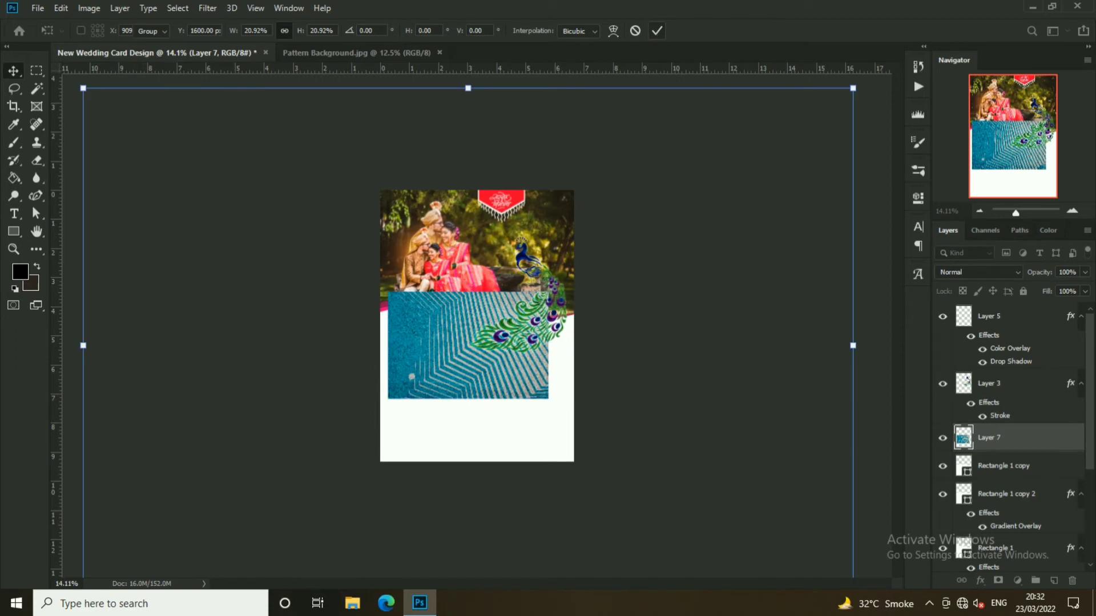
pyautogui.scroll(2, 502, 406)
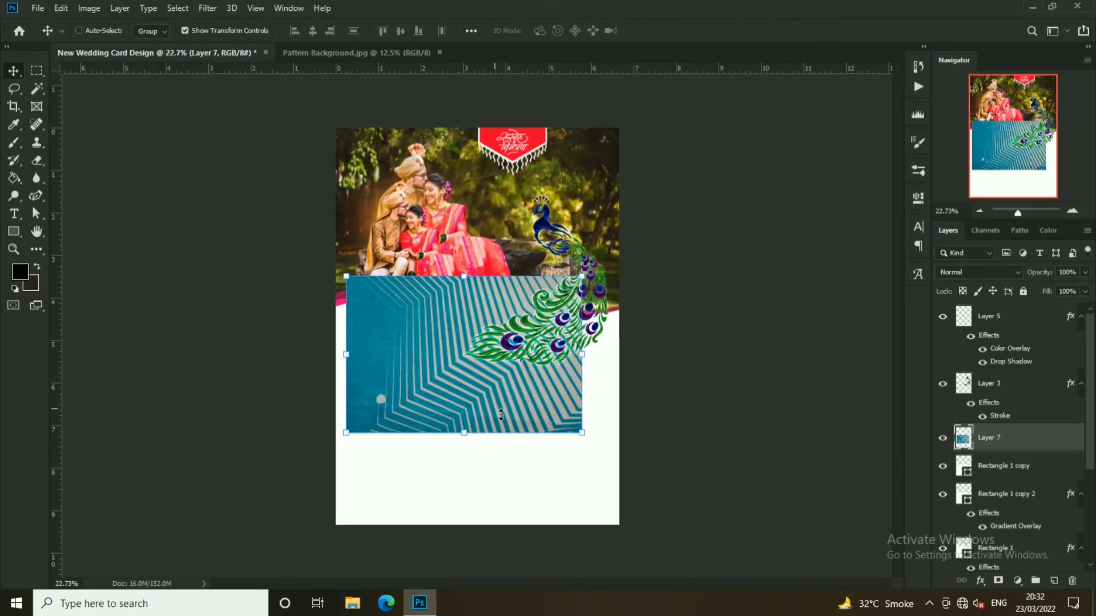
pyautogui.moveTo(520, 344); pyautogui.dragTo(538, 431)
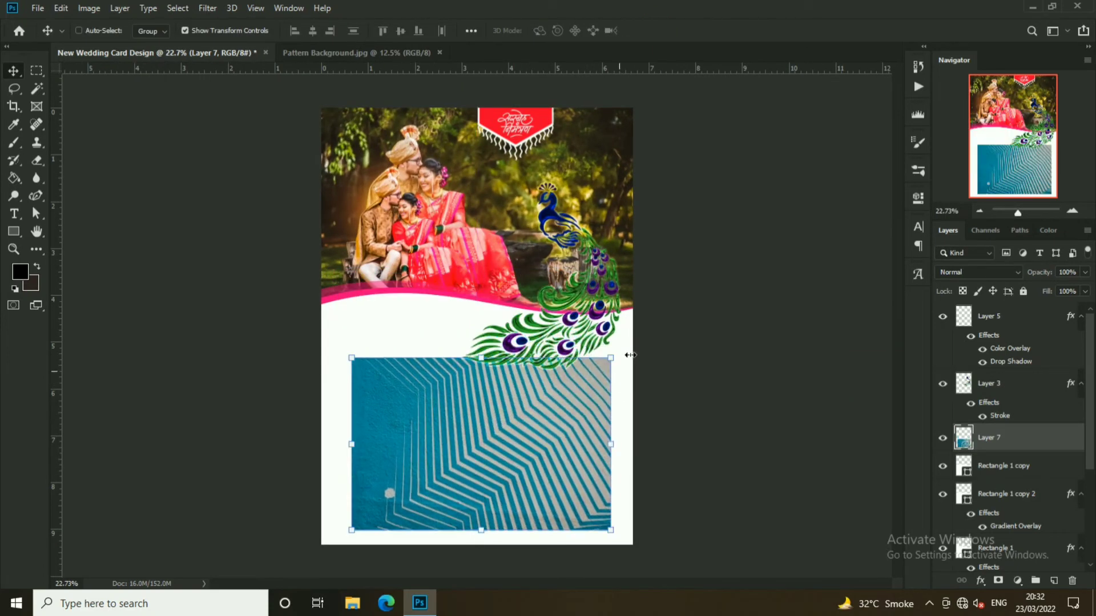
pyautogui.hotkey('ctrl', 't')
pyautogui.moveTo(630, 355)
pyautogui.mouseDown()
pyautogui.moveTo(643, 423)
pyautogui.moveTo(467, 353)
pyautogui.moveTo(465, 365)
pyautogui.mouseUp()
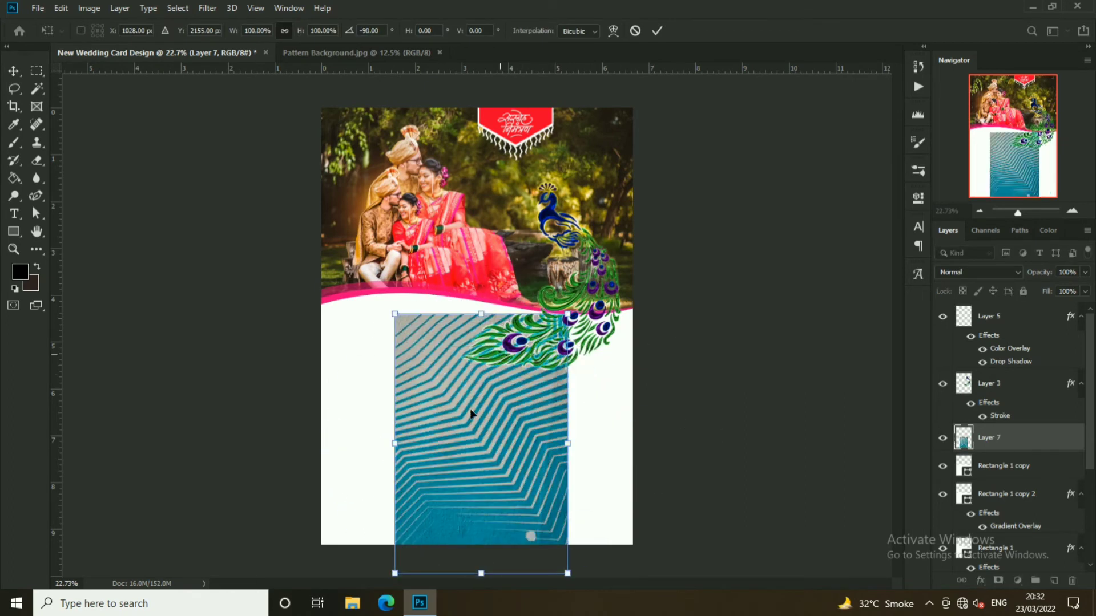
pyautogui.moveTo(473, 454); pyautogui.dragTo(400, 443)
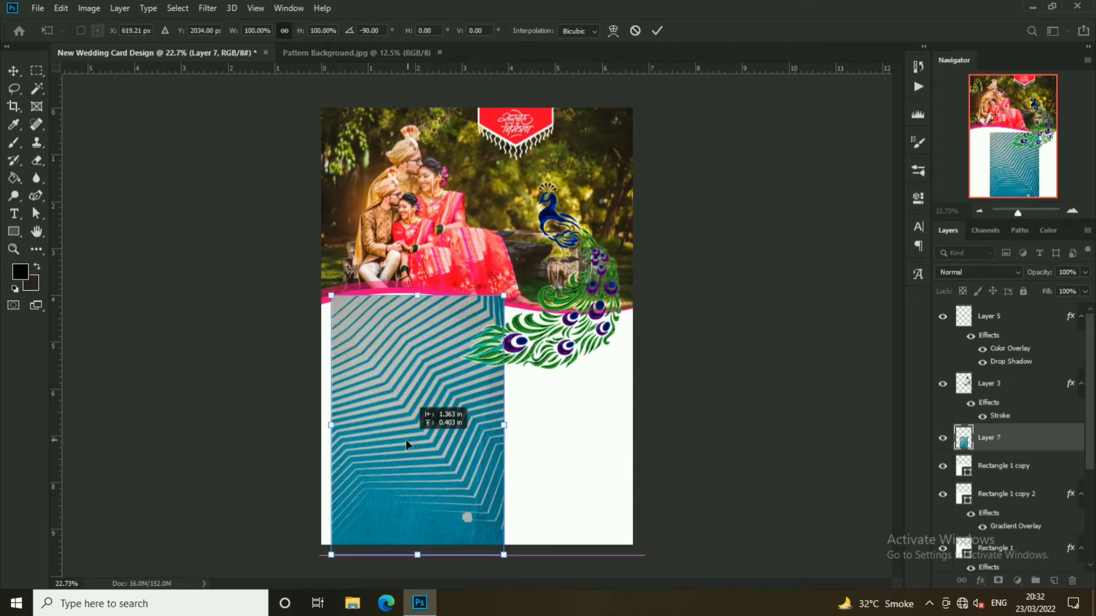
pyautogui.click(657, 30)
# - Clip the striped pattern to the curved white shape and duplicate it
pyautogui.moveTo(456, 466); pyautogui.dragTo(454, 463)
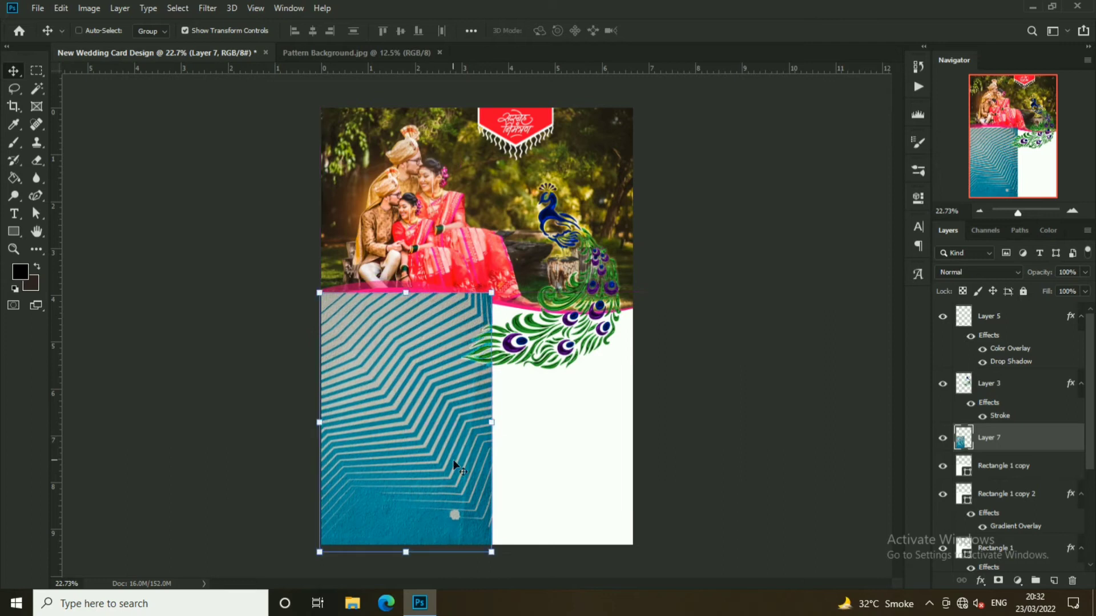
pyautogui.rightClick(1054, 446)
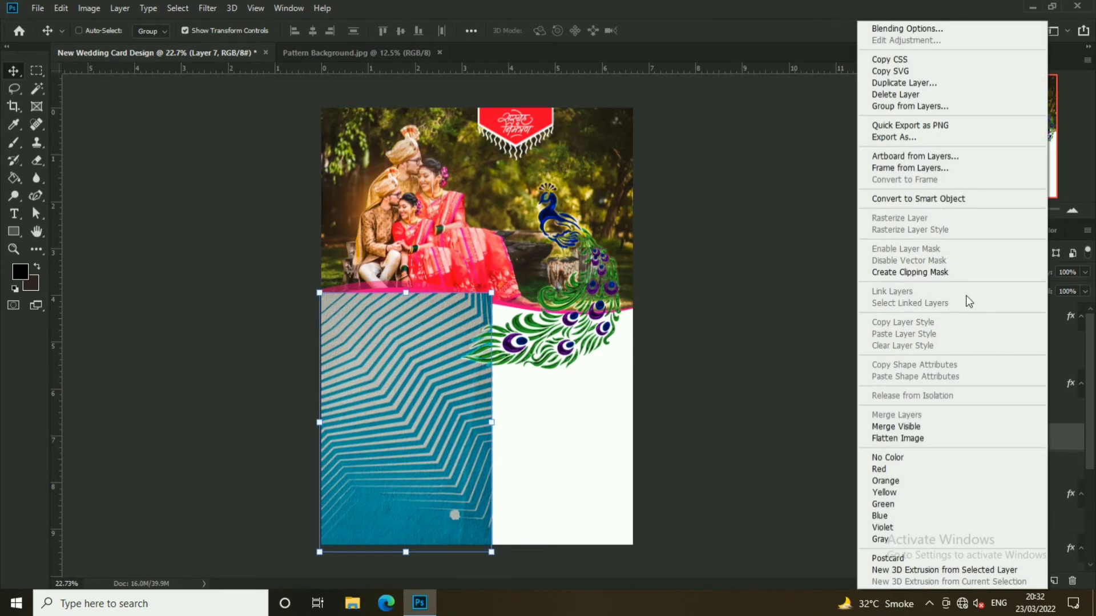
pyautogui.click(958, 274)
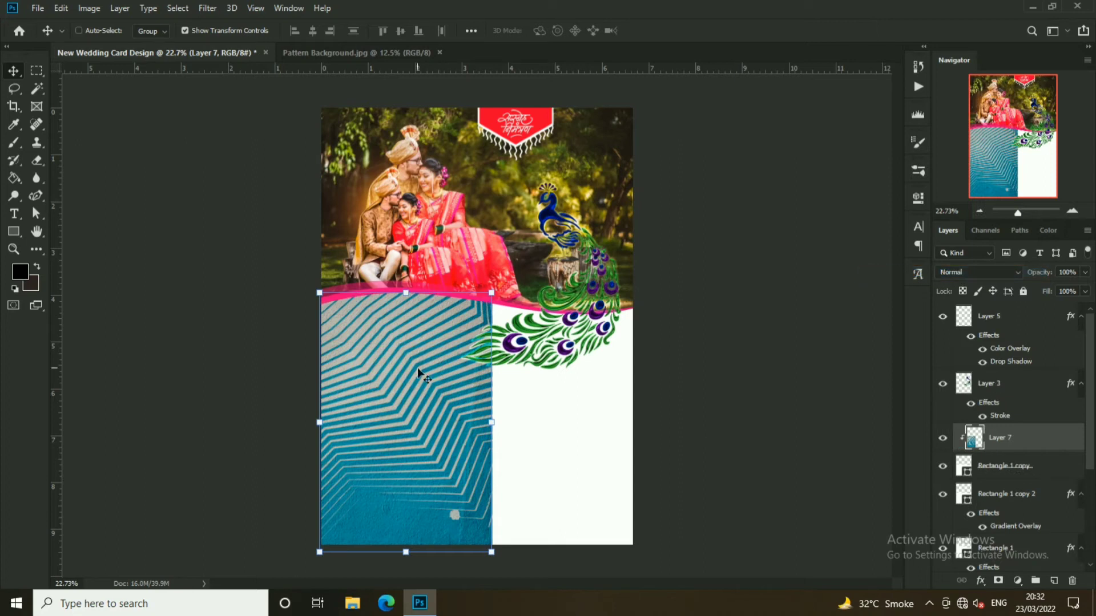
pyautogui.hotkey('ctrl', 'j')
# - Flip Layer 7 horizontally and place it beside Layer 7 copy
pyautogui.click(1055, 473)
pyautogui.moveTo(454, 386); pyautogui.dragTo(529, 385)
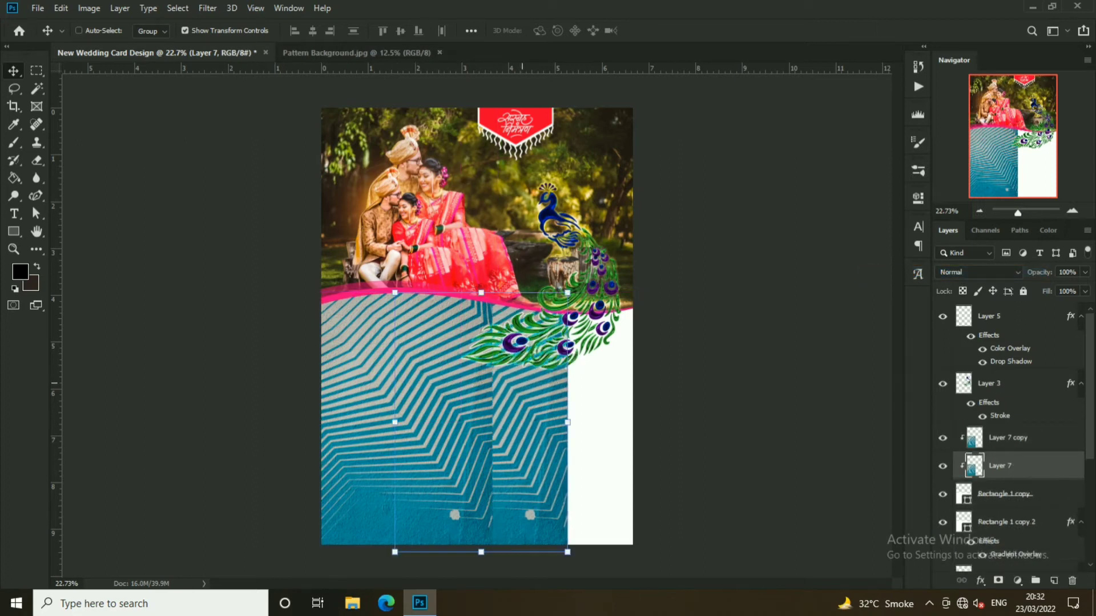
pyautogui.hotkey('ctrl', 't')
pyautogui.rightClick(475, 308)
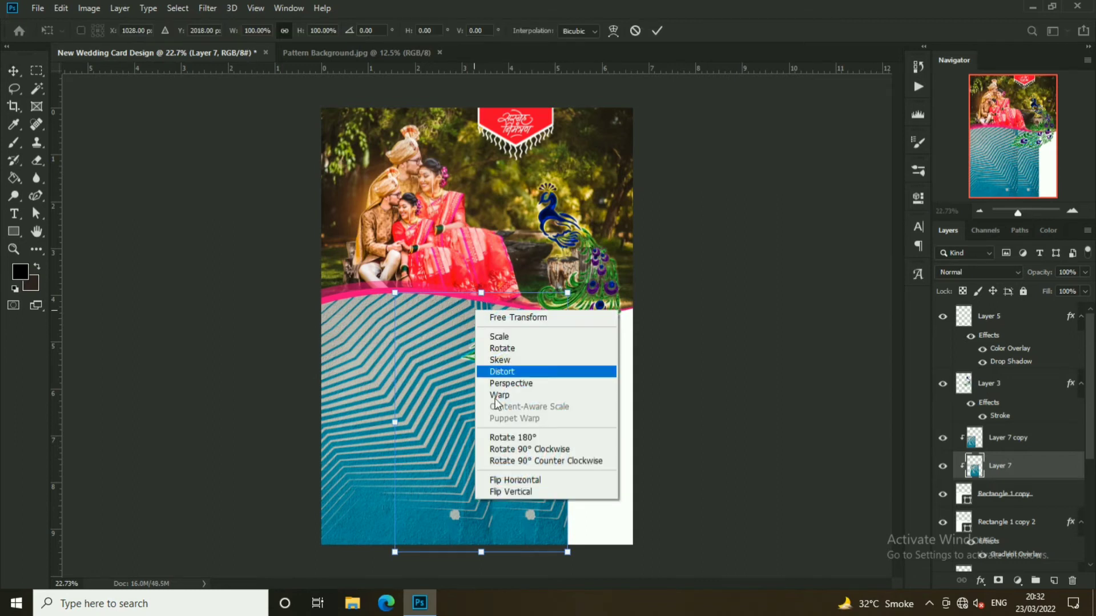
pyautogui.click(507, 479)
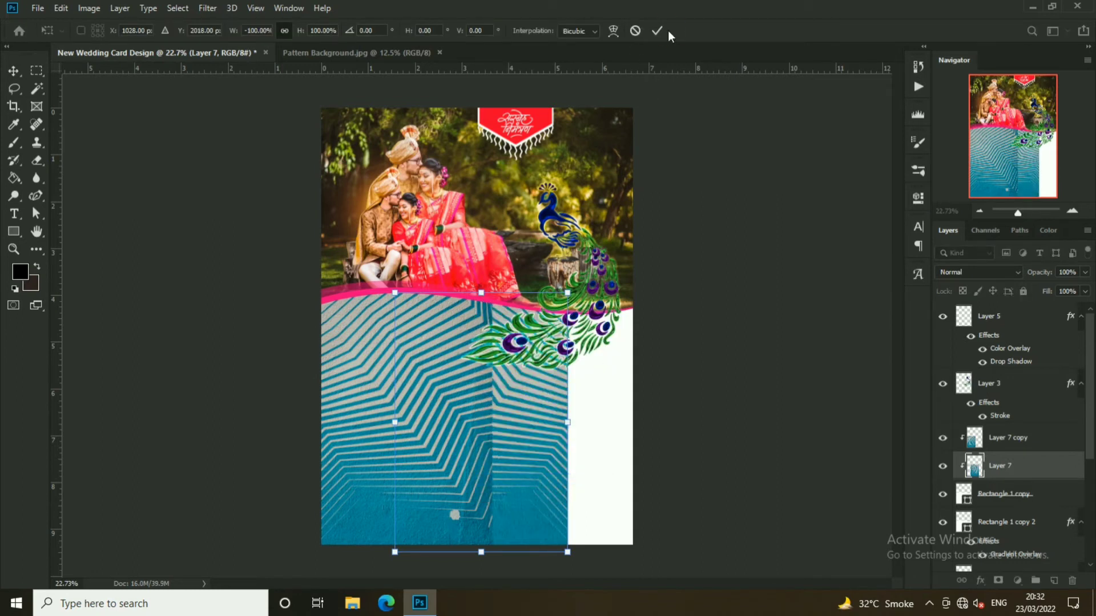
pyautogui.press('Return')
pyautogui.moveTo(485, 414); pyautogui.dragTo(582, 414)
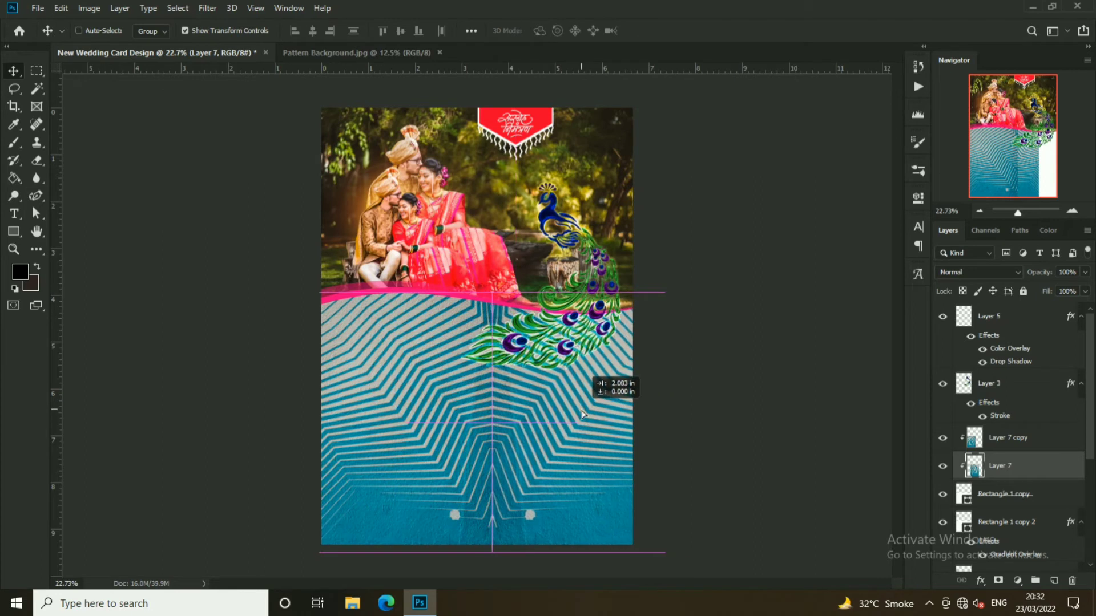
# - Centre both pattern halves on the card and set their blend mode to Luminosity
pyautogui.scroll(5, 528, 463)
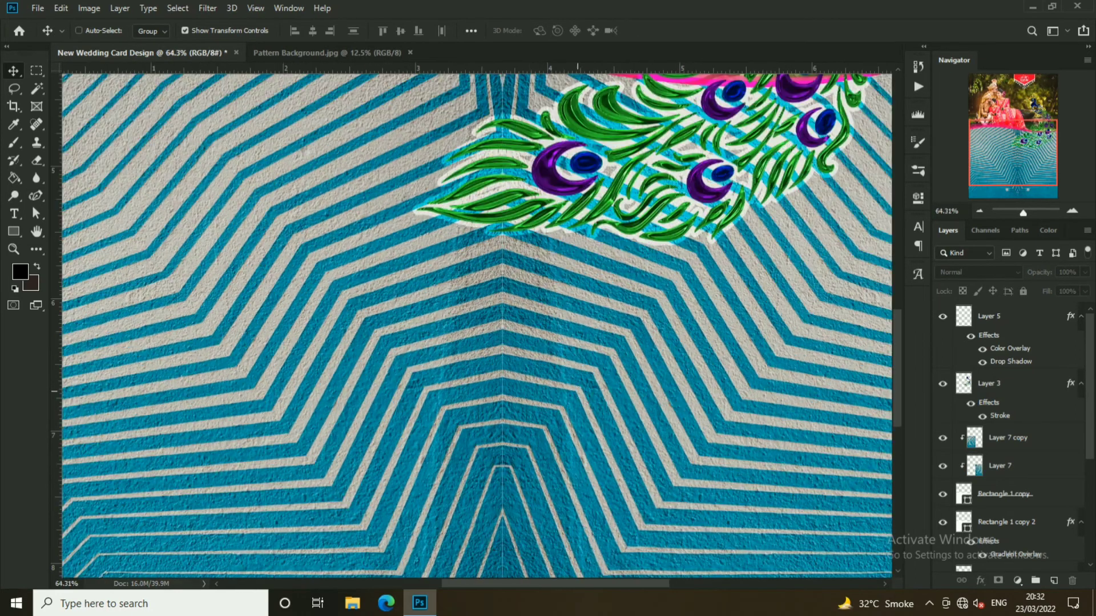
pyautogui.keyDown('ctrl'); pyautogui.click(579, 391); pyautogui.keyUp('ctrl')
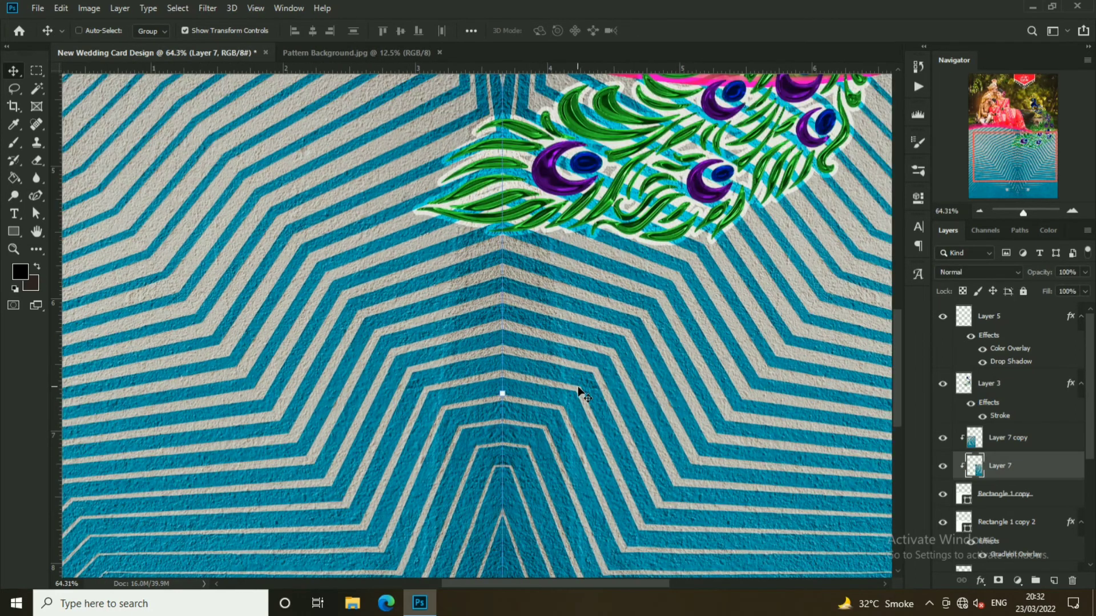
pyautogui.keyDown('ctrl'); pyautogui.keyDown('shift'); pyautogui.click(448, 367); pyautogui.keyUp('shift'); pyautogui.keyUp('ctrl')
pyautogui.scroll(-3, 479, 354)
pyautogui.scroll(-1, 514, 365)
pyautogui.moveTo(582, 383); pyautogui.dragTo(565, 390)
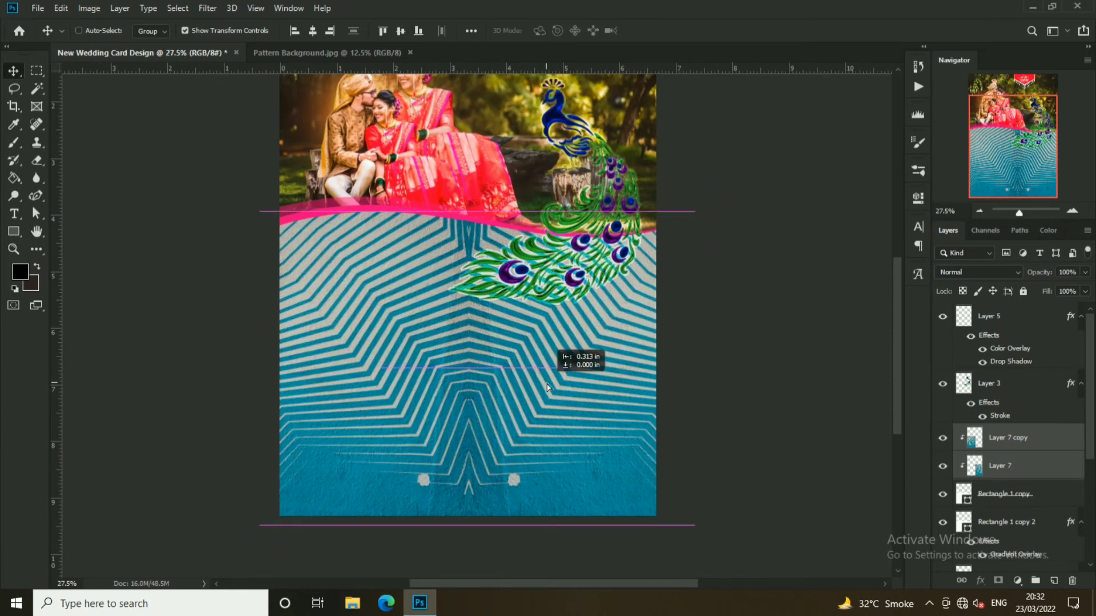
pyautogui.click(536, 386)
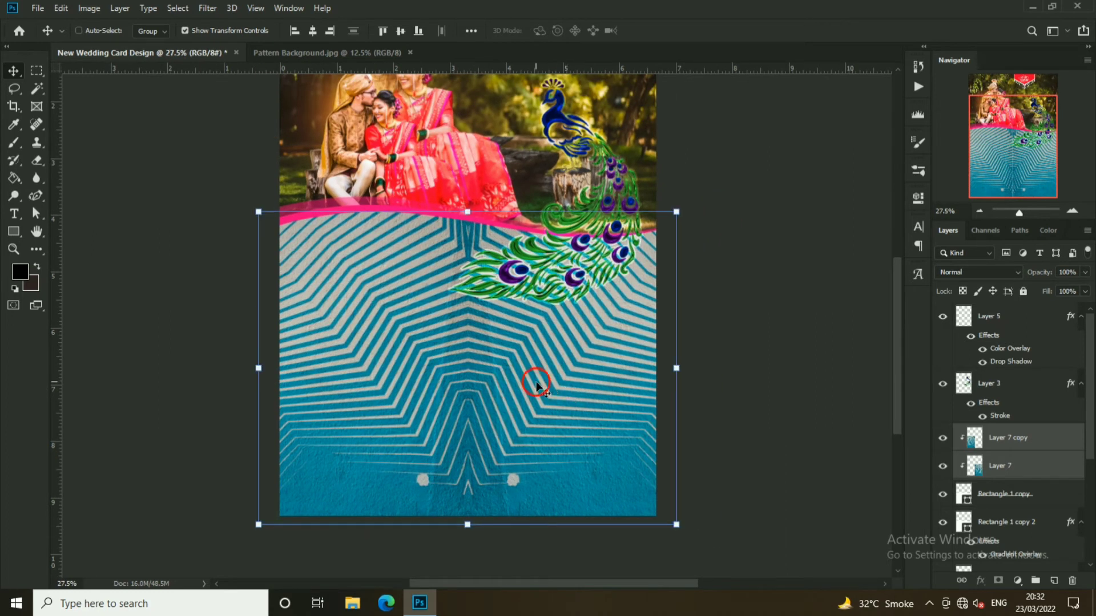
pyautogui.click(1000, 273)
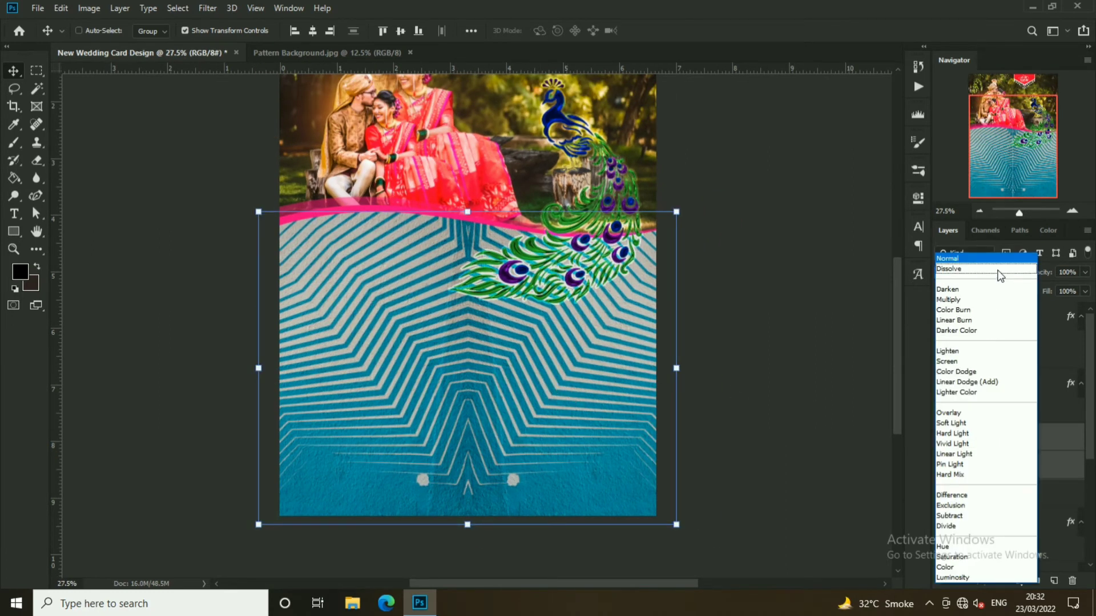
pyautogui.click(978, 578)
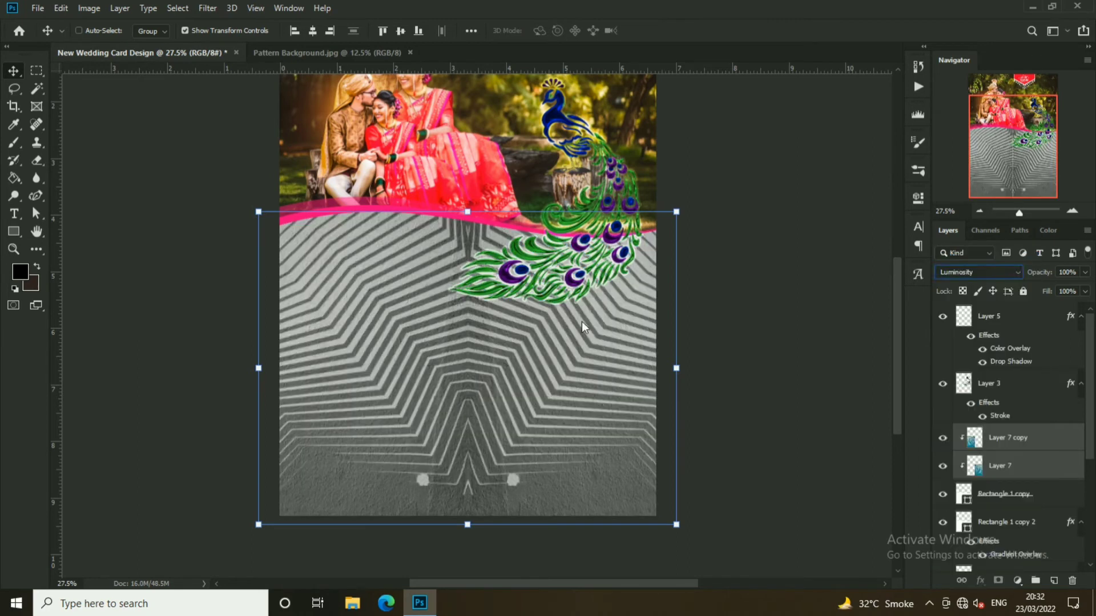
# - Lower the selected pattern's opacity to 5%, then deselect
pyautogui.click(1085, 272)
pyautogui.moveTo(1086, 286); pyautogui.dragTo(1031, 290)
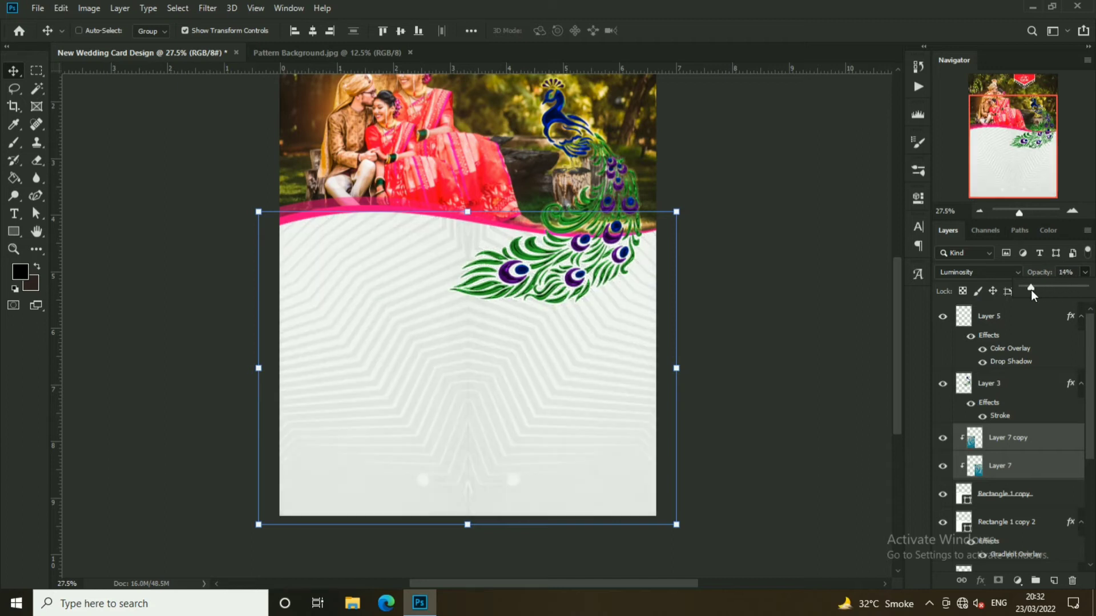
pyautogui.doubleClick(1065, 272)
pyautogui.write('5')
pyautogui.press('Return')
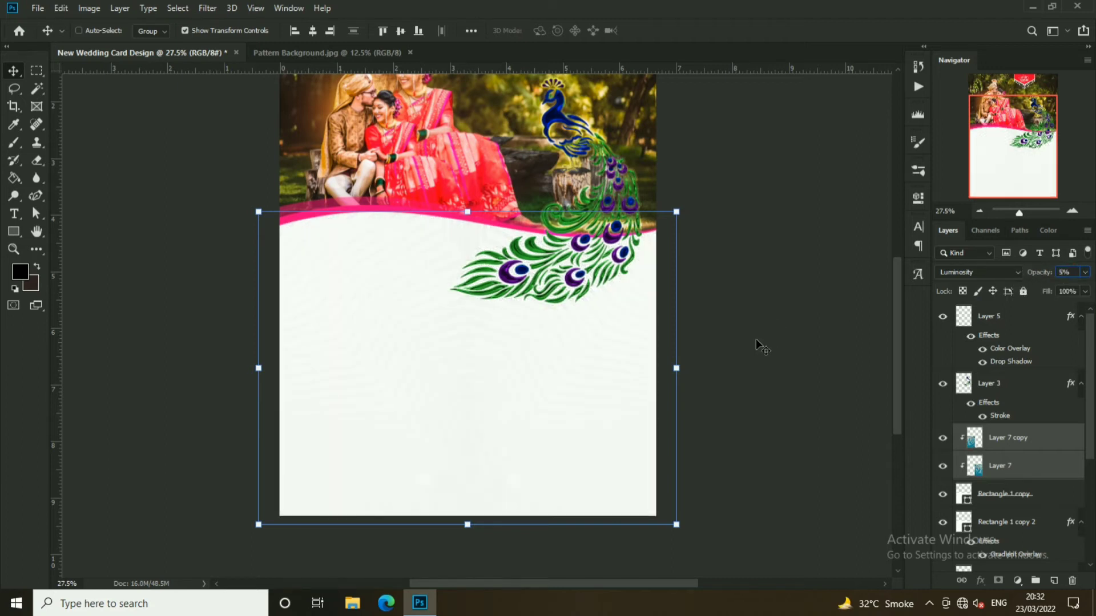
pyautogui.click(773, 301)
# - Give Layer 7 and Layer 7 copy each a 5% opacity
pyautogui.scroll(3, 400, 342)
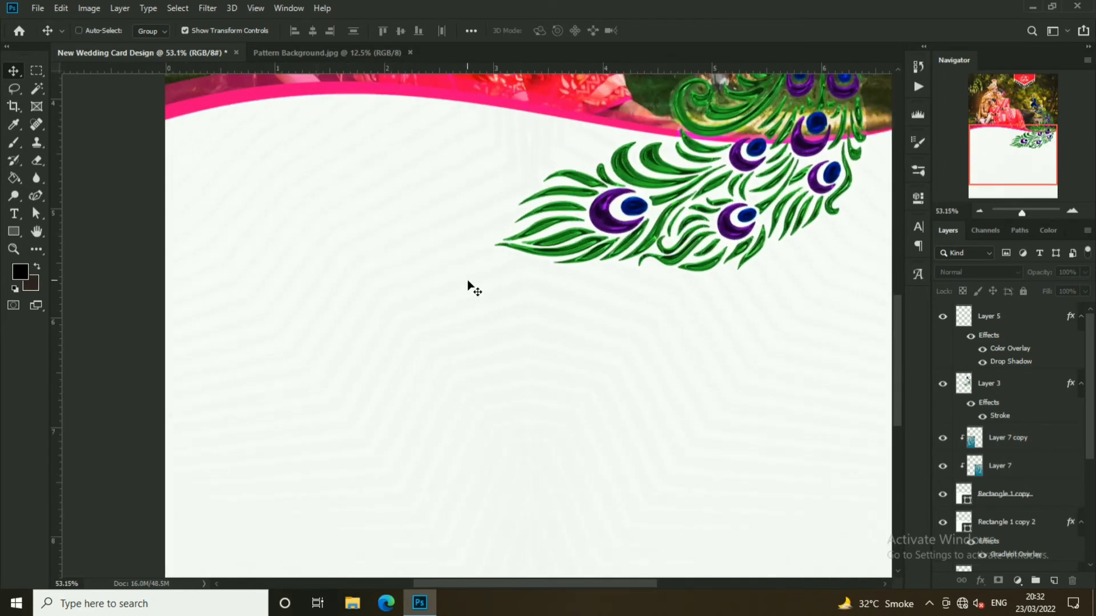
pyautogui.scroll(-1, 468, 285)
pyautogui.scroll(-1, 571, 371)
pyautogui.scroll(-1, 575, 365)
pyautogui.scroll(-1, 636, 394)
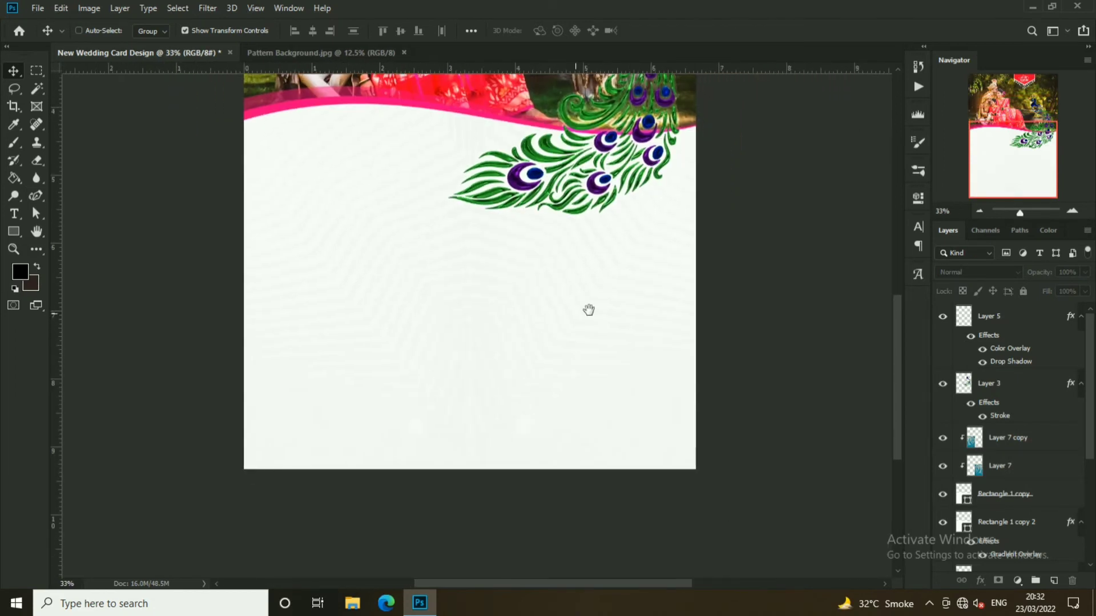
pyautogui.keyDown('ctrl'); pyautogui.click(588, 310); pyautogui.keyUp('ctrl')
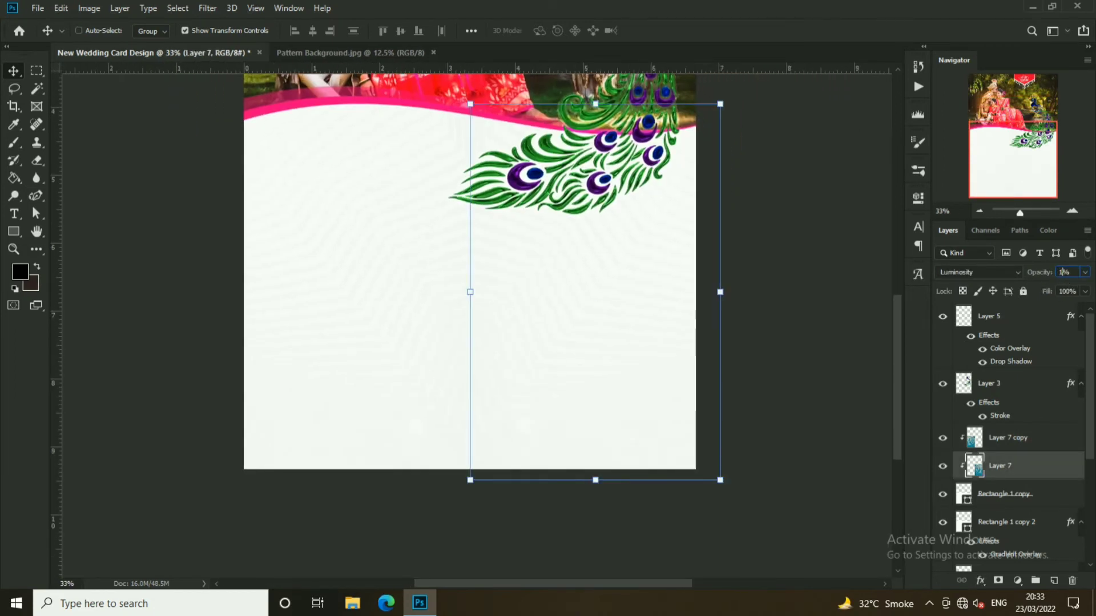
pyautogui.write('5')
pyautogui.keyDown('ctrl'); pyautogui.click(350, 261); pyautogui.keyUp('ctrl')
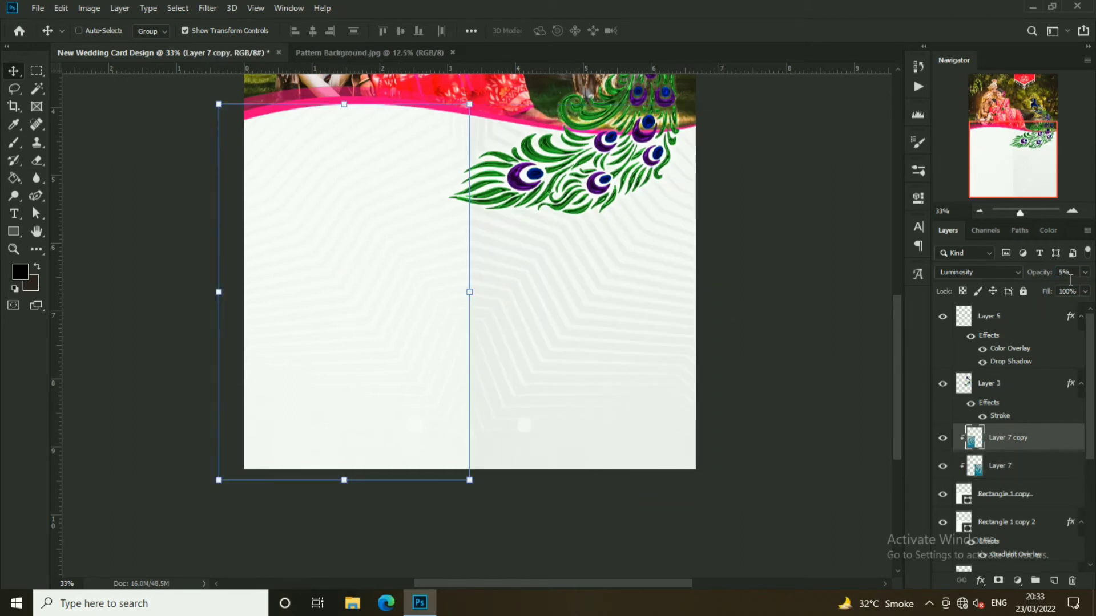
pyautogui.write('5')
# - Drag Layer 7 so its edge lines up with the copy at the centre seam
pyautogui.scroll(2, 479, 249)
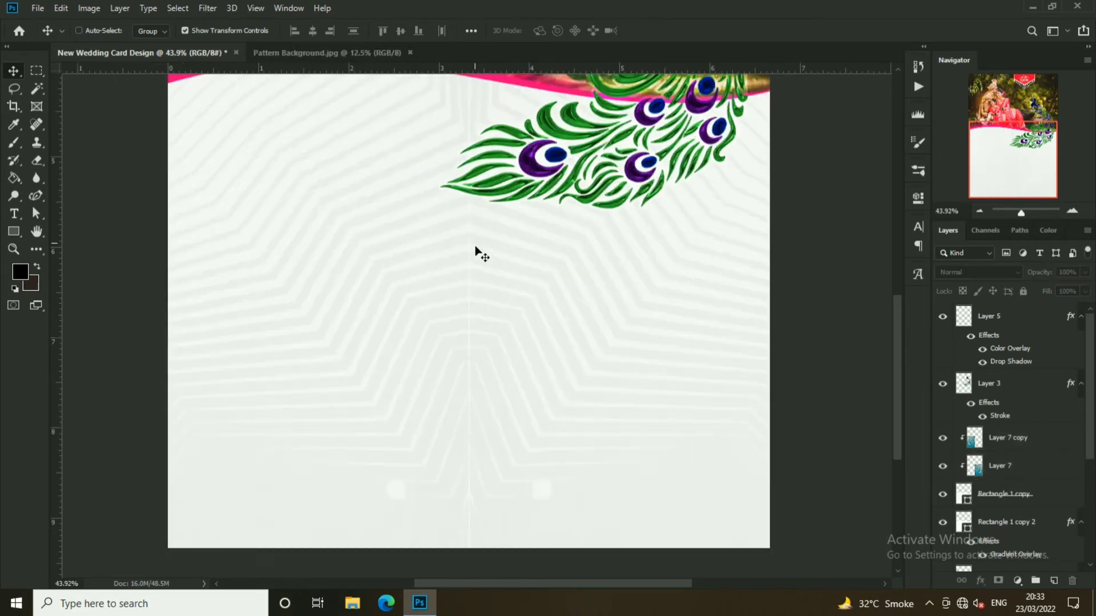
pyautogui.scroll(2, 465, 297)
pyautogui.scroll(2, 466, 296)
pyautogui.keyDown('ctrl'); pyautogui.click(485, 197); pyautogui.keyUp('ctrl')
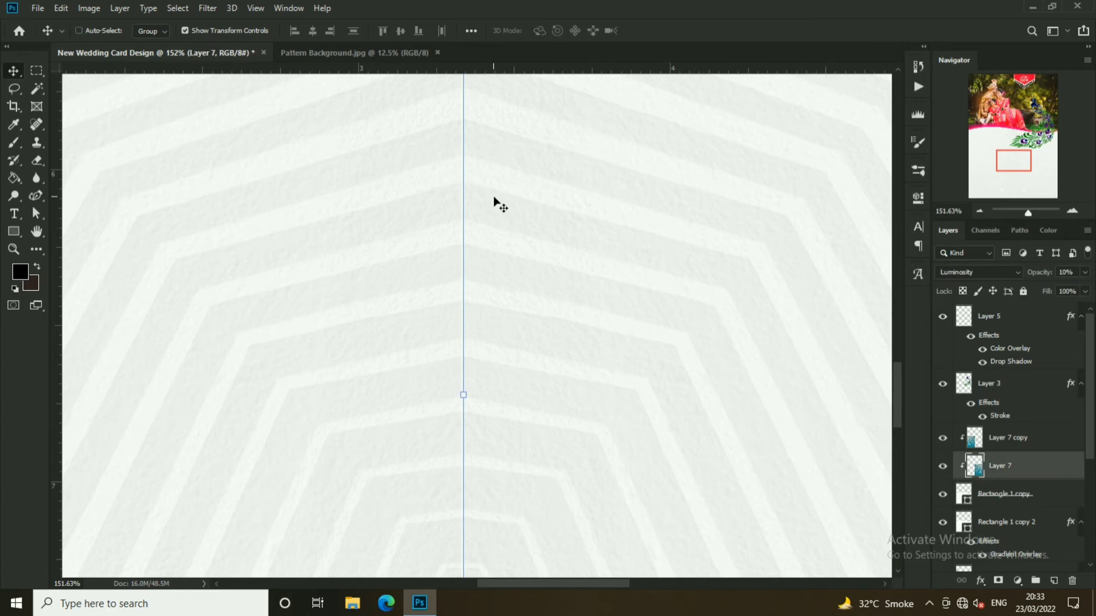
pyautogui.moveTo(523, 205); pyautogui.dragTo(510, 207)
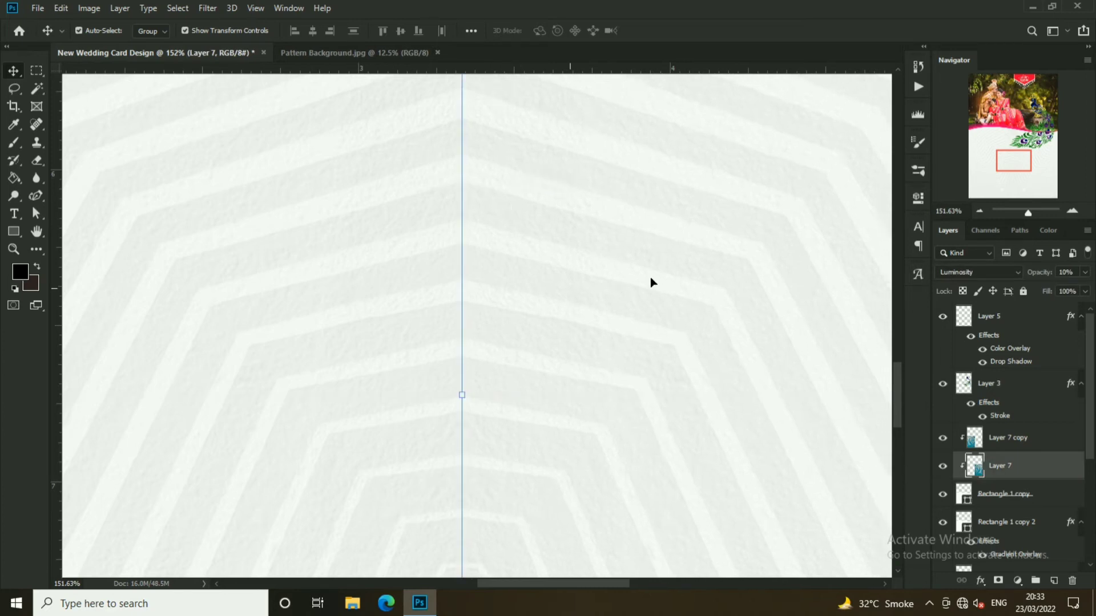
pyautogui.scroll(-2, 542, 297)
pyautogui.scroll(-3, 549, 314)
pyautogui.click(841, 293)
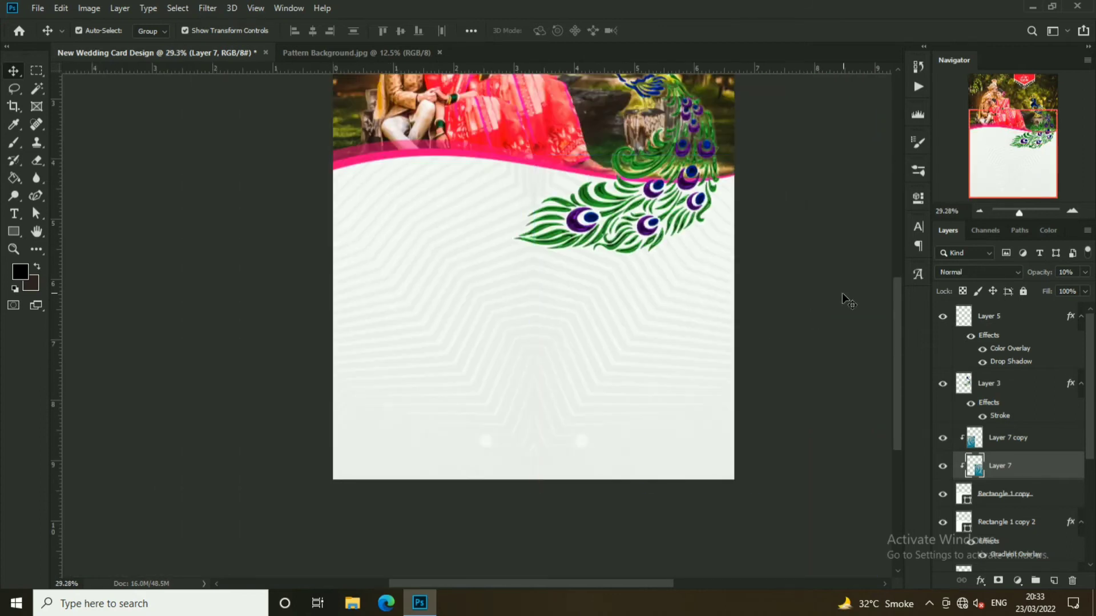
# - Nudge Layer 7 with the arrow keys to close the seam
pyautogui.scroll(3, 516, 342)
pyautogui.scroll(2, 517, 342)
pyautogui.moveTo(636, 288); pyautogui.dragTo(465, 347)
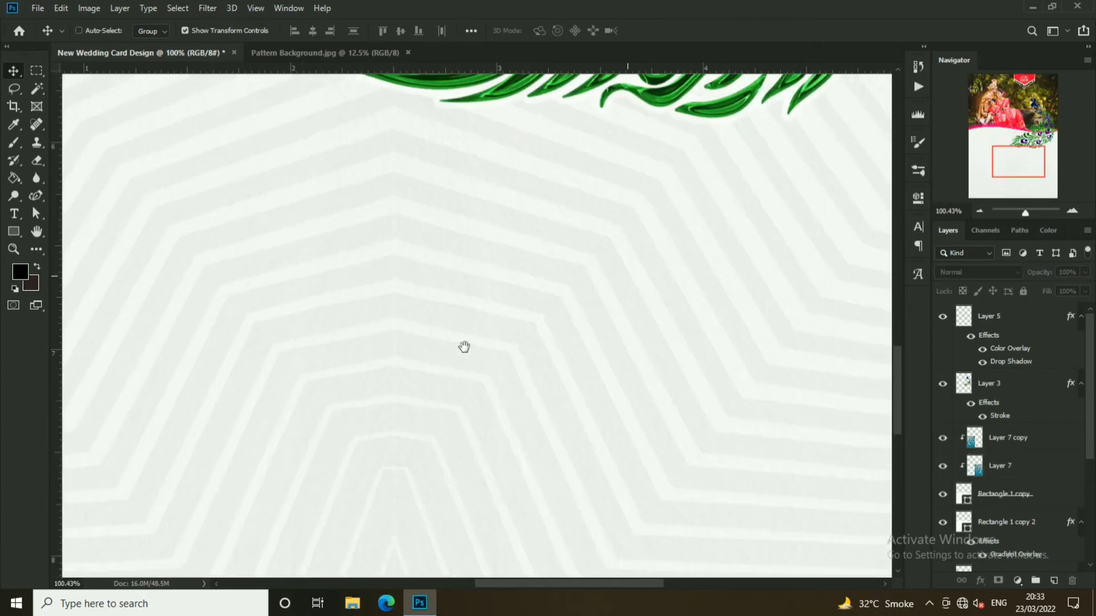
pyautogui.scroll(3, 384, 189)
pyautogui.keyDown('ctrl'); pyautogui.click(436, 186); pyautogui.keyUp('ctrl')
pyautogui.press('Right')
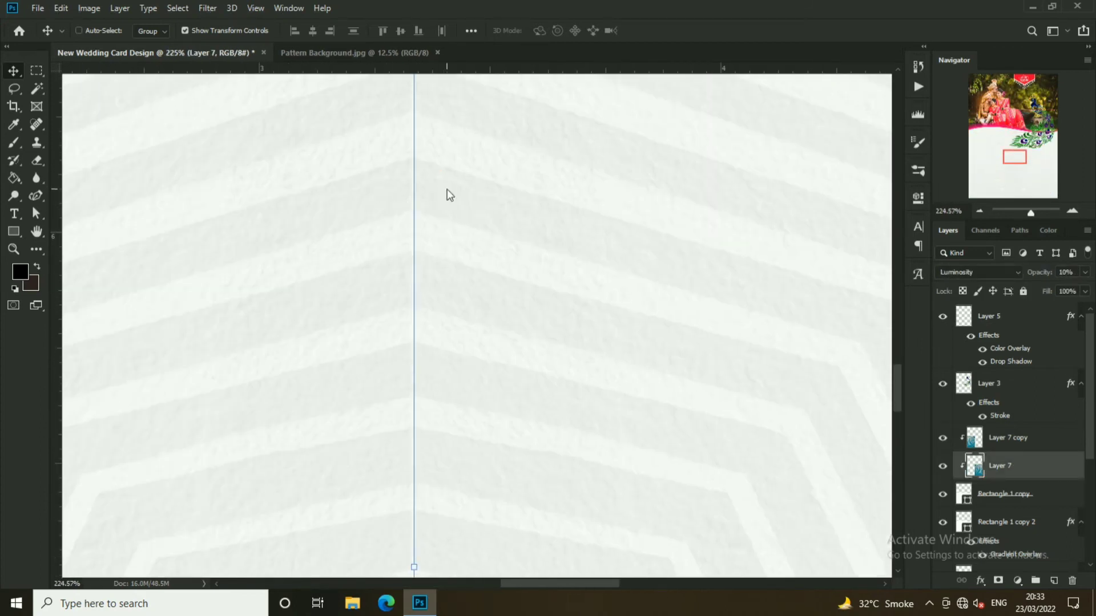
pyautogui.press('Right')
pyautogui.press('Right')
pyautogui.press('Left')
pyautogui.press('Left')
pyautogui.press('Left')
pyautogui.press('Left')
pyautogui.press('Left')
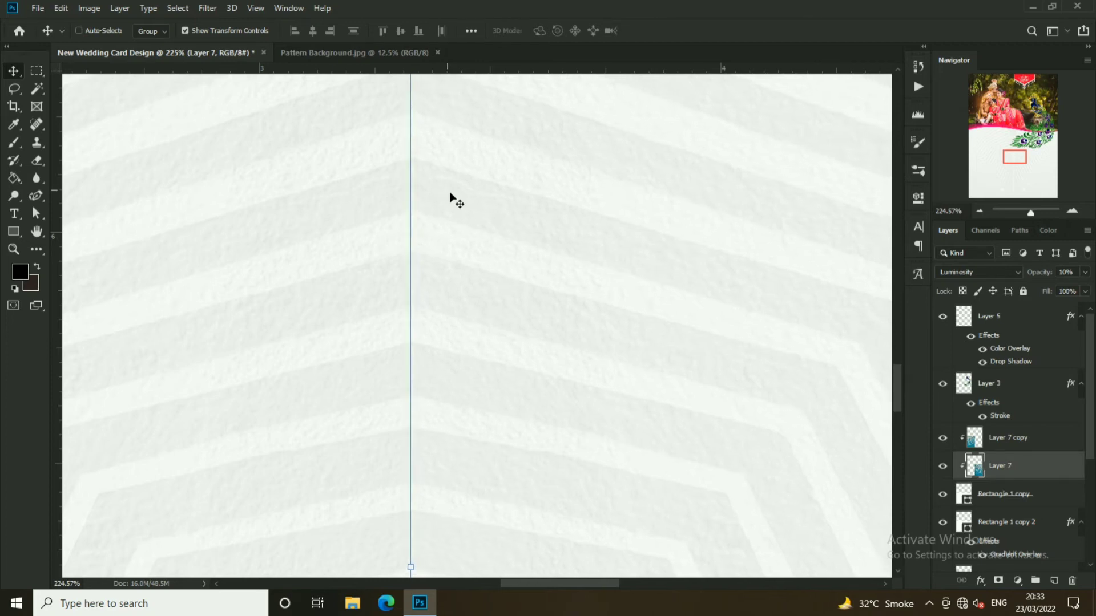
# - Confirm both pattern layers at 5% opacity and deselect them
pyautogui.scroll(-3, 467, 177)
pyautogui.scroll(-3, 468, 182)
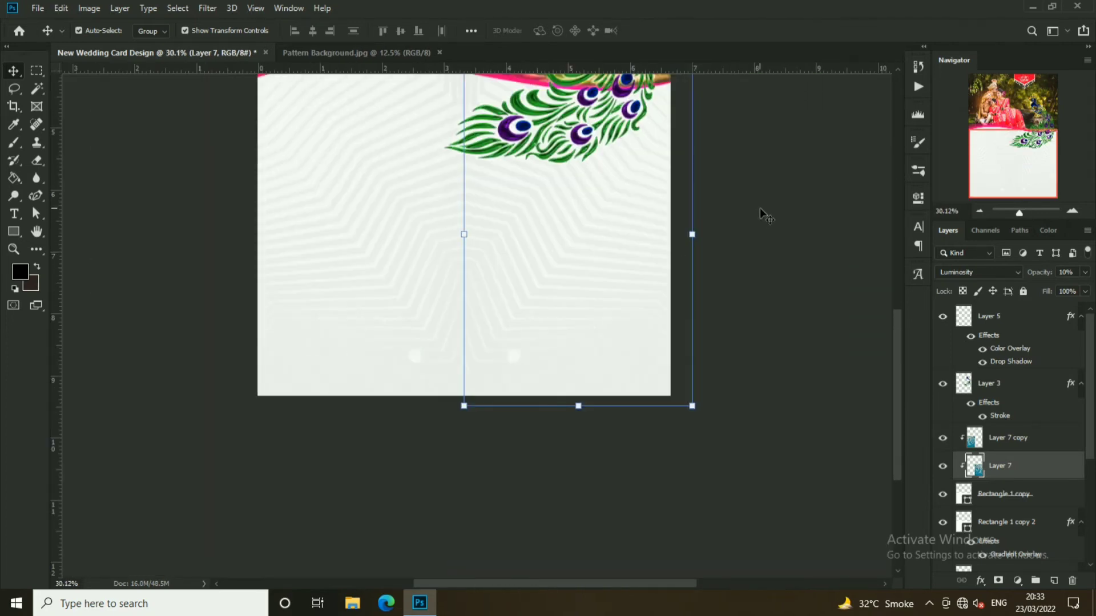
pyautogui.scroll(-1, 656, 269)
pyautogui.hotkey('ctrl', 'z')
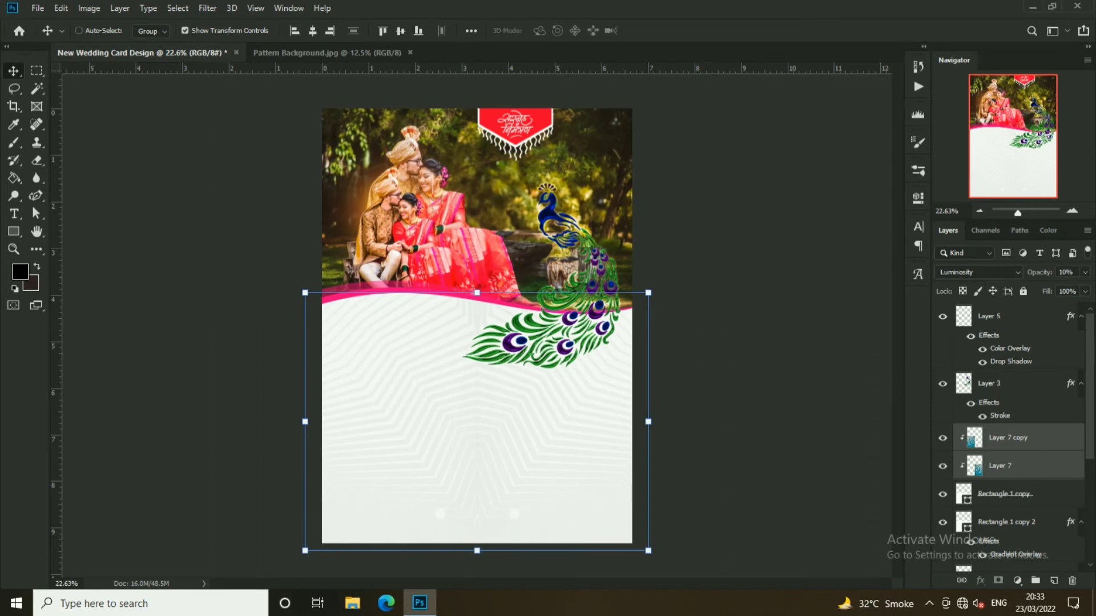
pyautogui.press('Return')
pyautogui.click(733, 376)
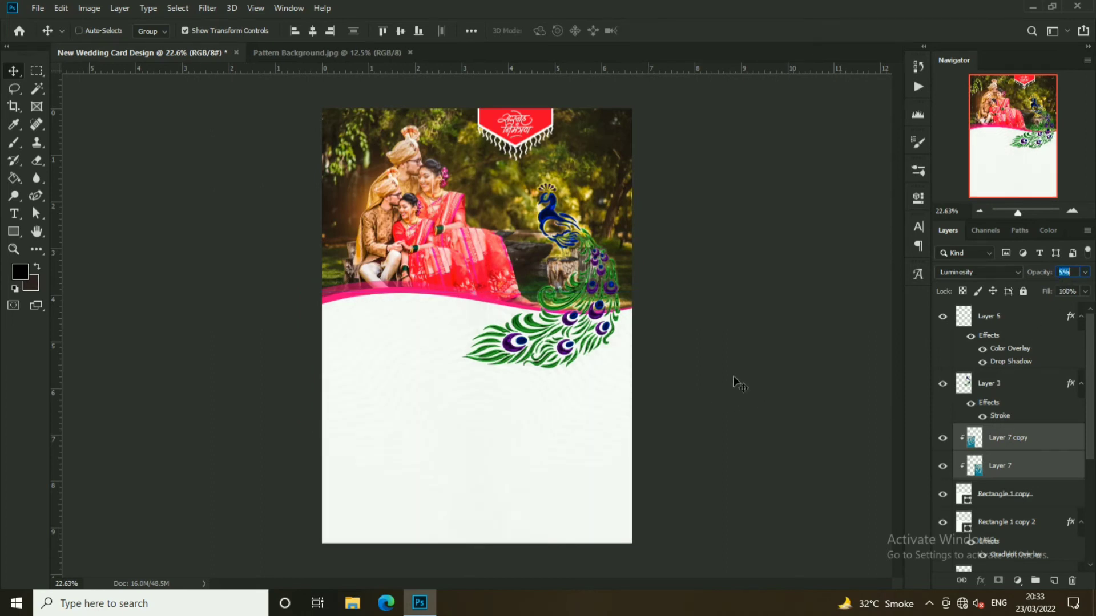
pyautogui.scroll(1, 566, 410)
# - Close the Pattern Background image and open Calligrpahy.png
pyautogui.click(395, 229)
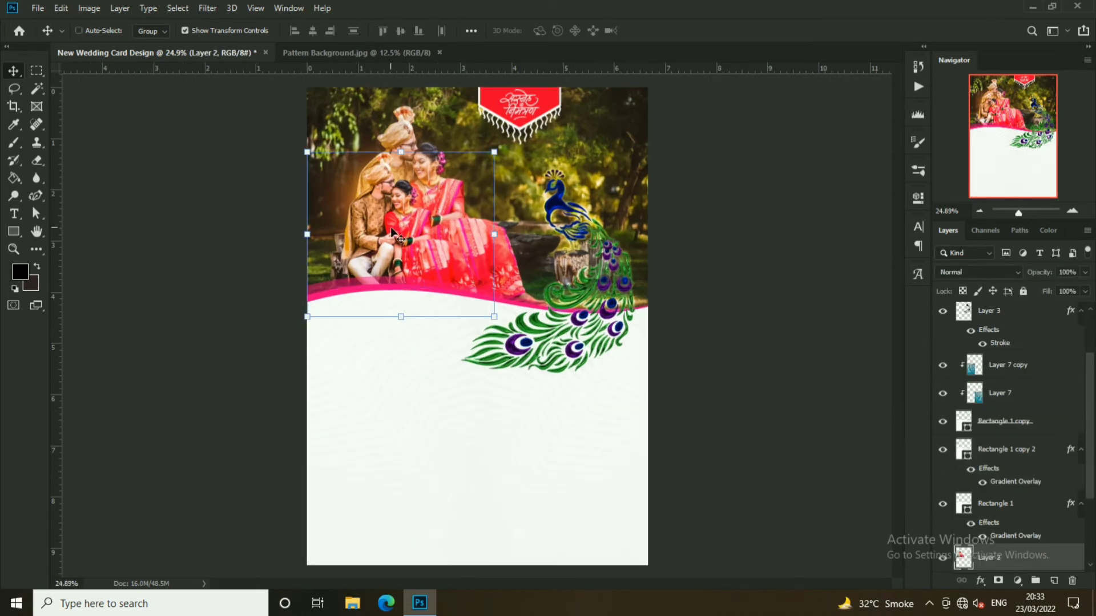
pyautogui.click(440, 52)
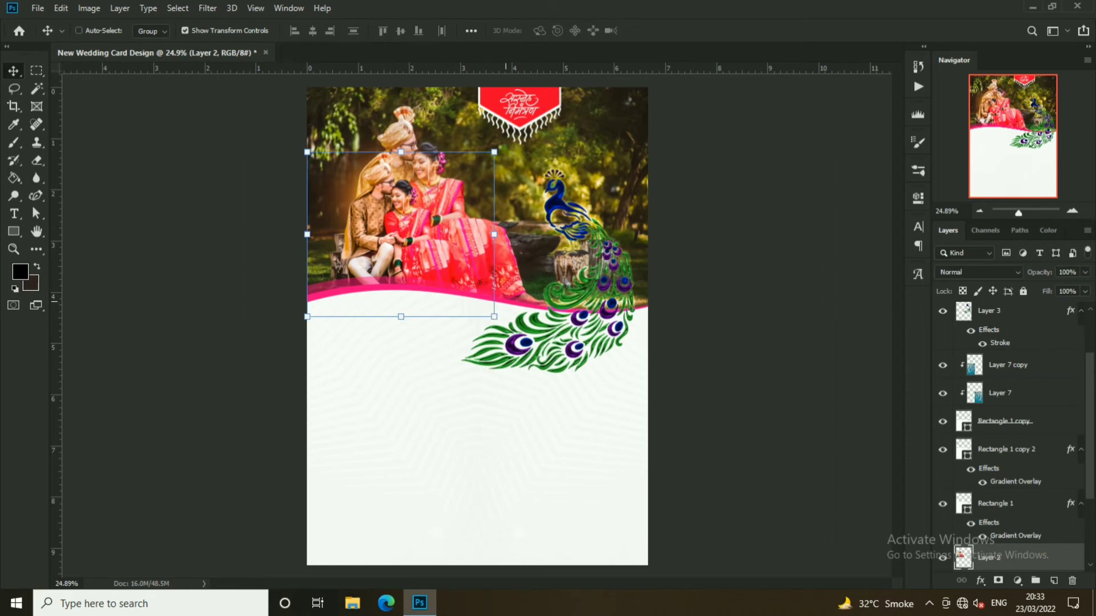
pyautogui.click(43, 10)
pyautogui.click(46, 41)
pyautogui.click(312, 118)
pyautogui.click(589, 412)
# - Place the calligraphy on the card's left, tilt it slightly, and position it over the banner
pyautogui.moveTo(371, 237)
pyautogui.mouseDown()
pyautogui.moveTo(388, 164)
pyautogui.moveTo(399, 313)
pyautogui.moveTo(429, 301)
pyautogui.moveTo(443, 341)
pyautogui.mouseUp()
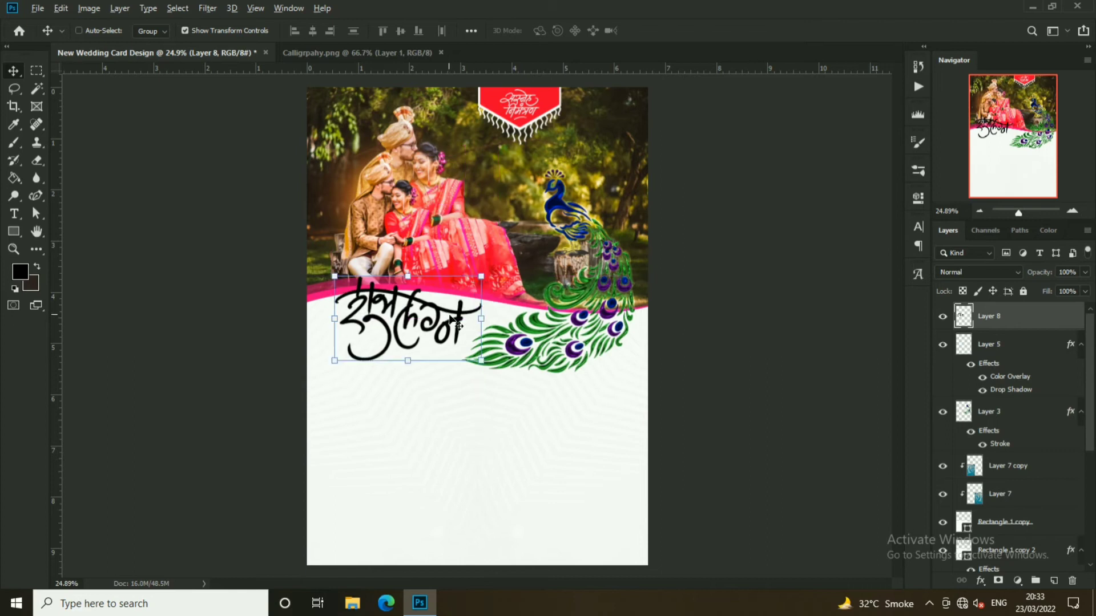
pyautogui.scroll(2, 443, 340)
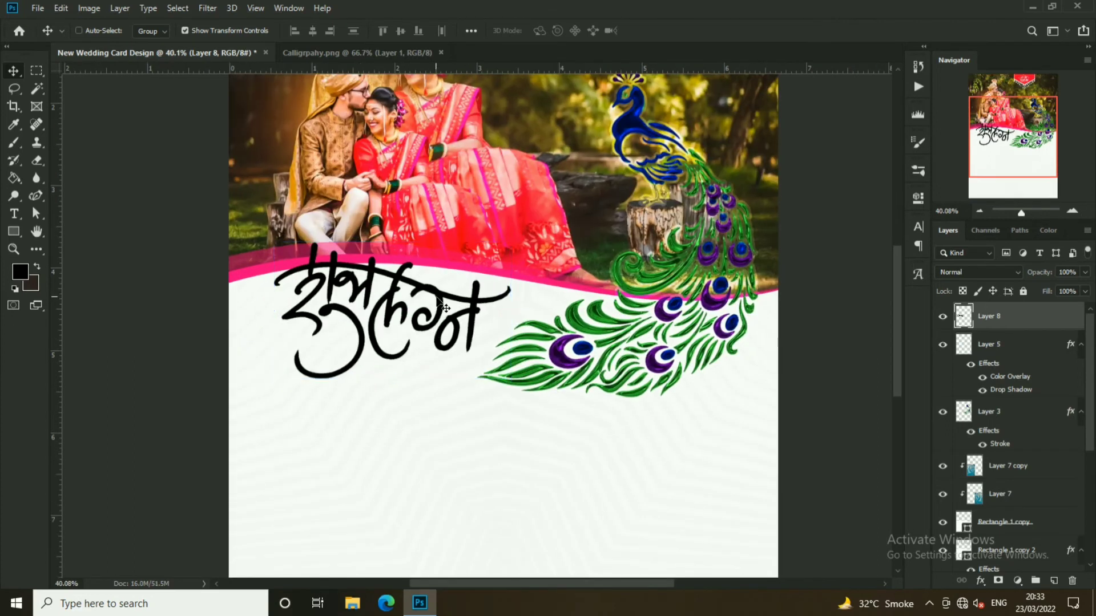
pyautogui.moveTo(527, 235); pyautogui.dragTo(519, 234)
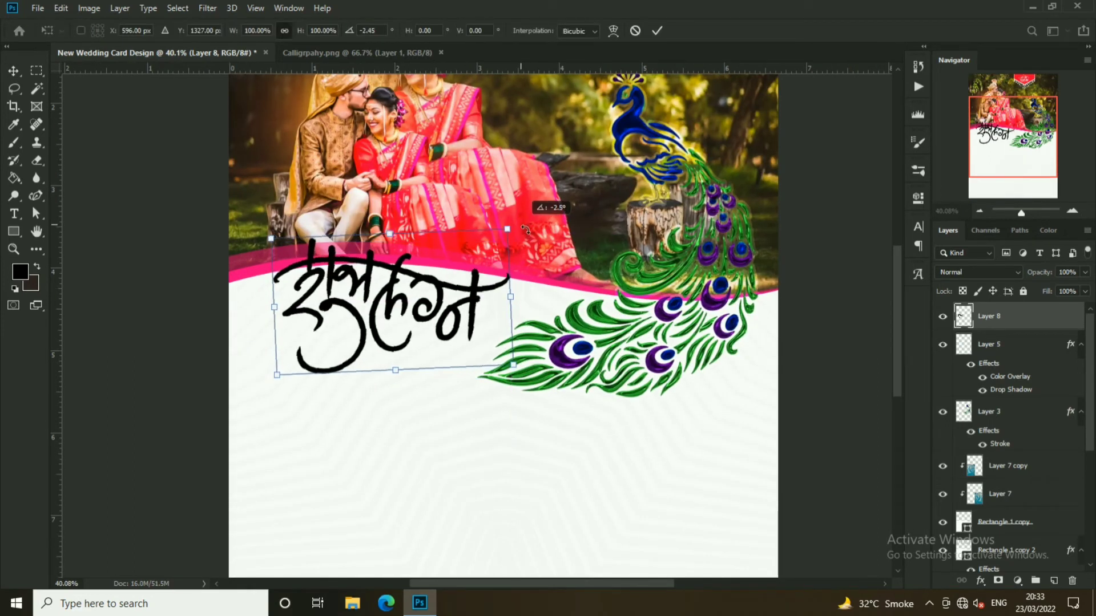
pyautogui.moveTo(450, 311); pyautogui.dragTo(455, 315)
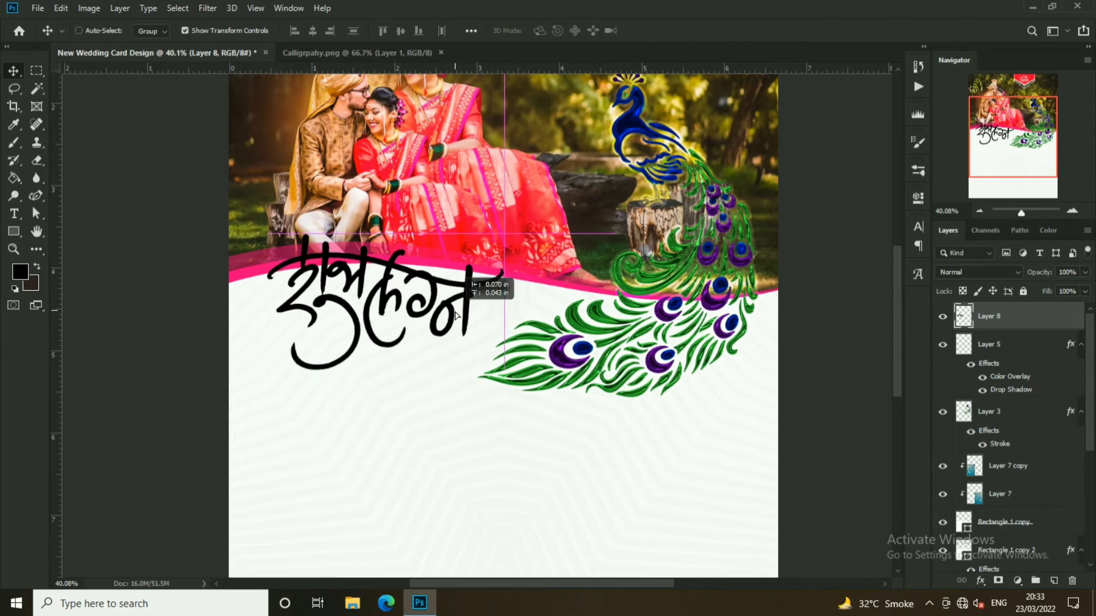
# - Apply the red Gradient Overlay preset to Layer 8 and duplicate it as Layer 8 copy
pyautogui.rightClick(1050, 317)
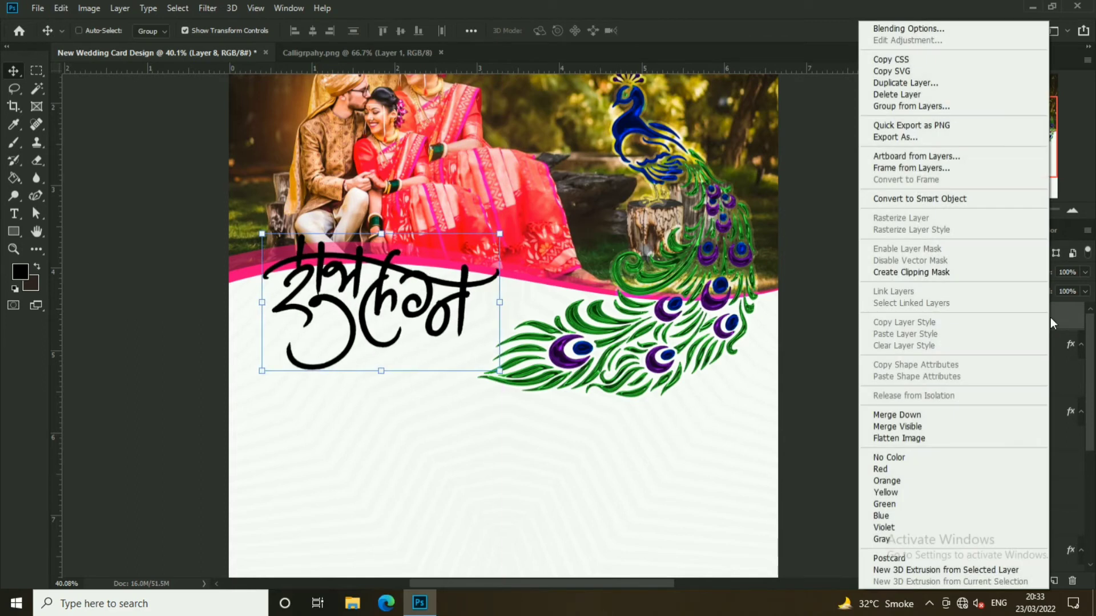
pyautogui.click(906, 28)
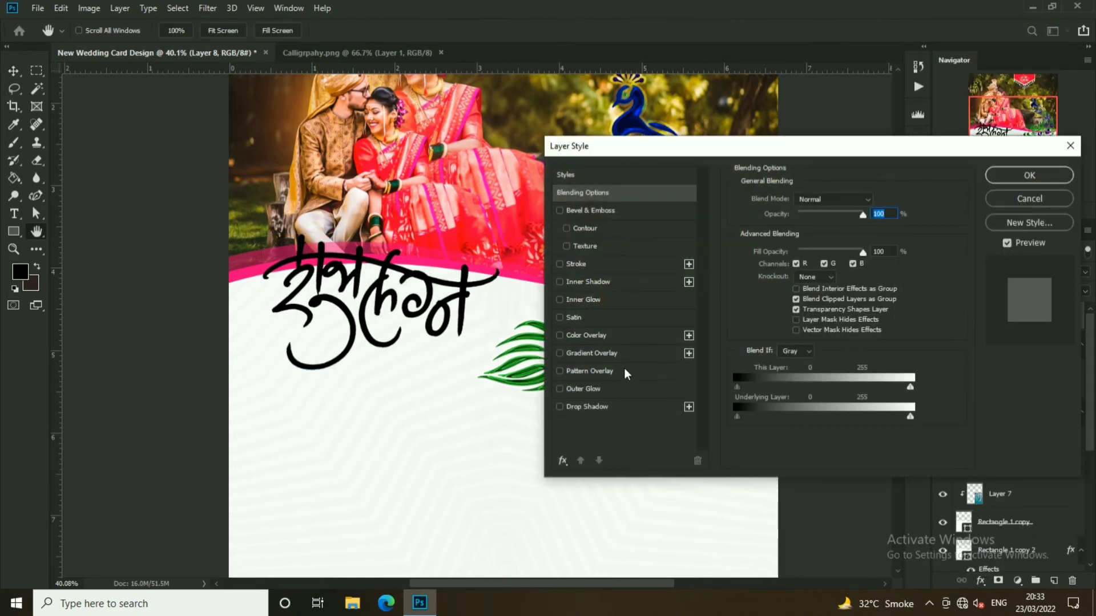
pyautogui.click(614, 354)
pyautogui.click(860, 231)
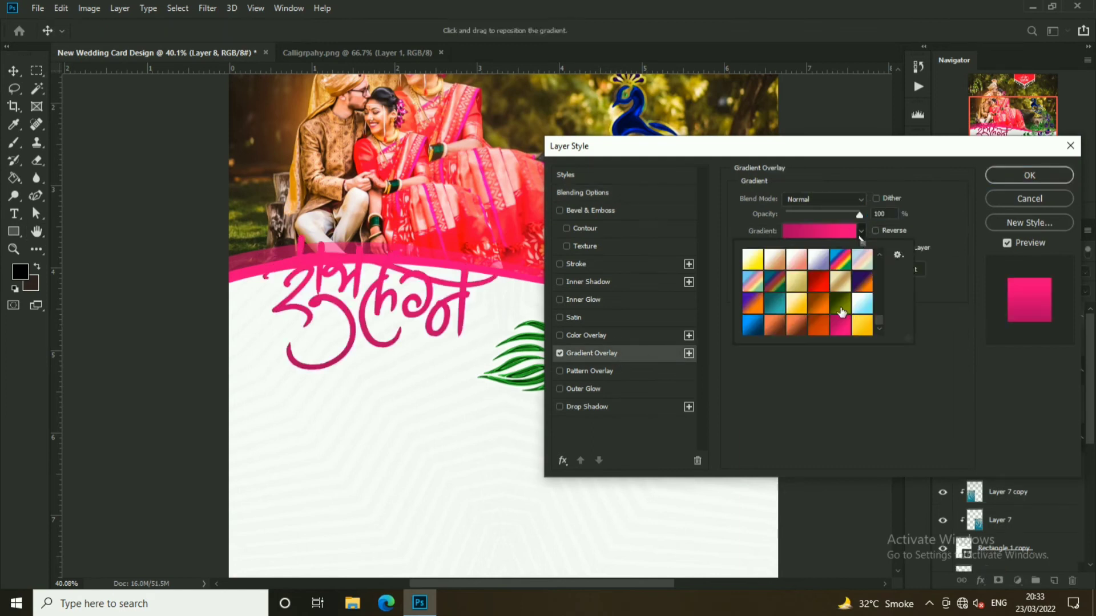
pyautogui.click(819, 283)
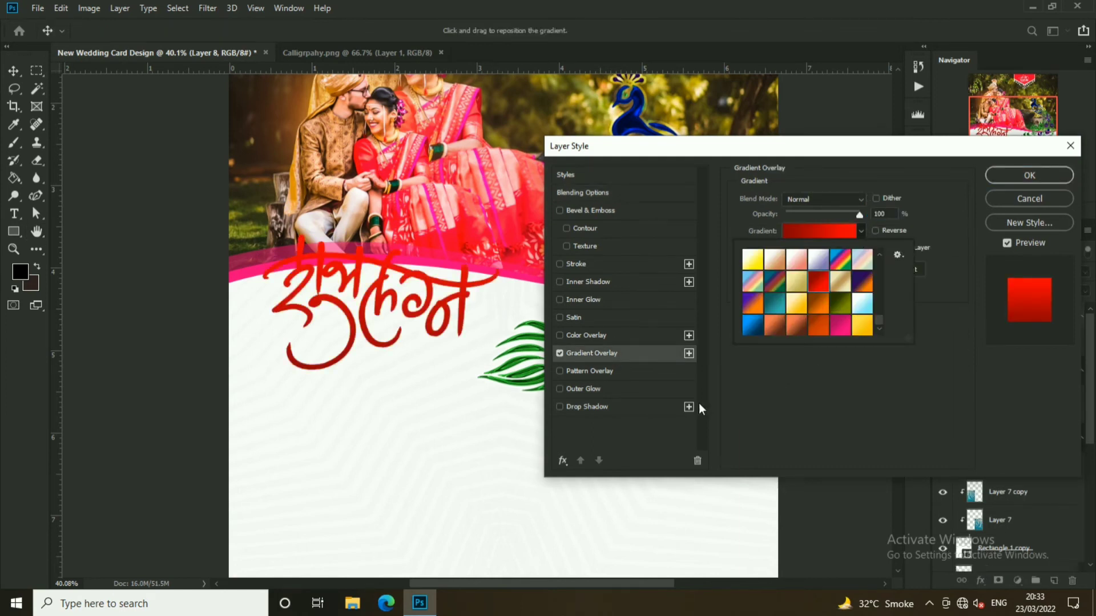
pyautogui.click(1035, 177)
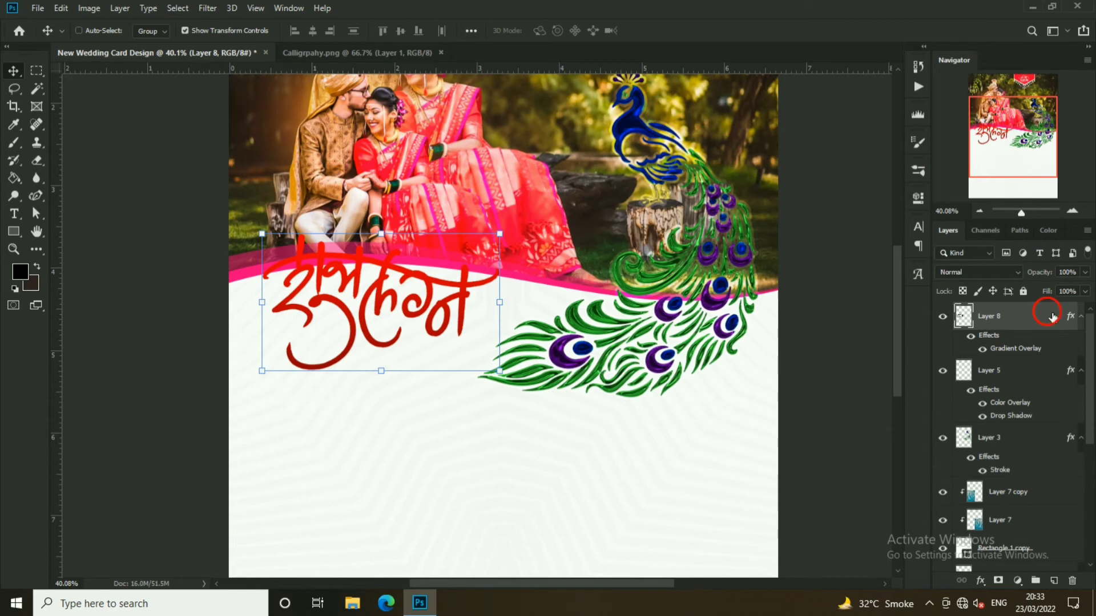
pyautogui.moveTo(1052, 317); pyautogui.dragTo(1055, 580)
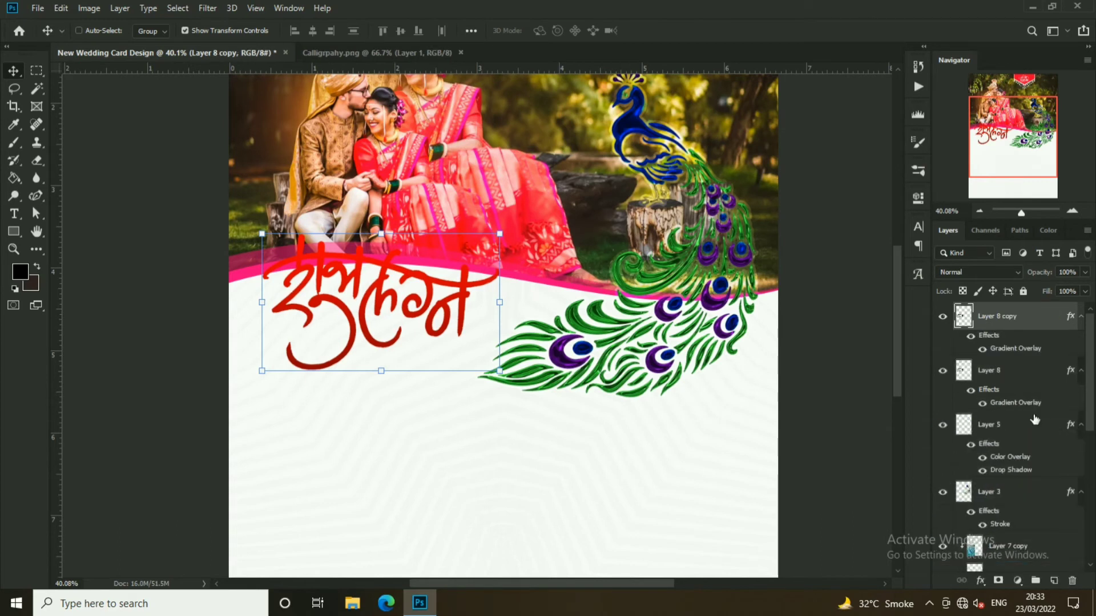
pyautogui.click(1049, 376)
# - Add a white 35 px Stroke, Normal mode at 100% opacity, to Layer 8
pyautogui.rightClick(1052, 381)
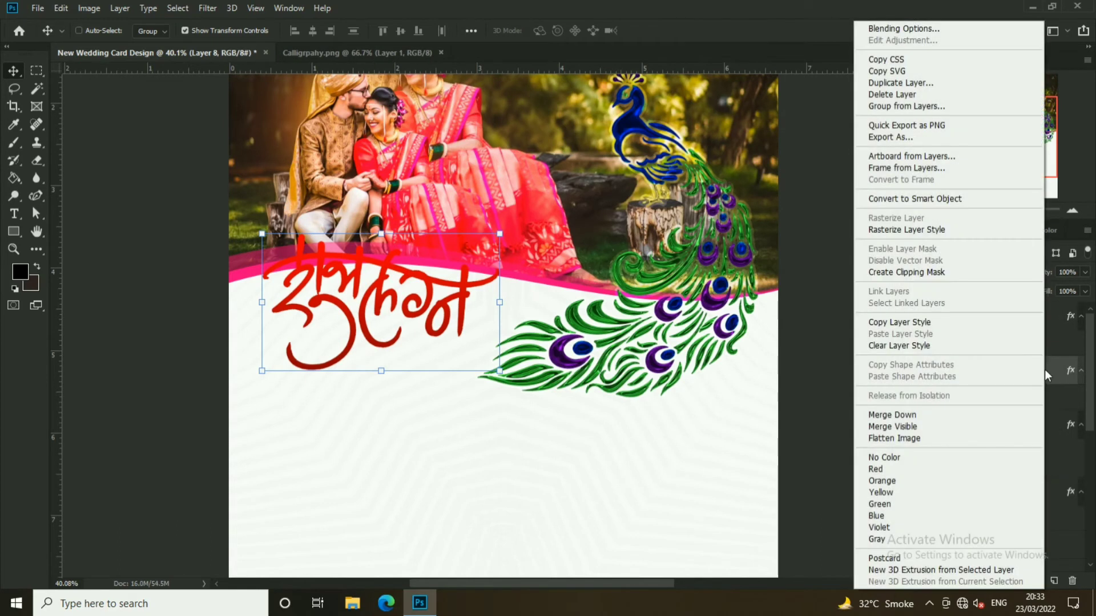
pyautogui.click(903, 26)
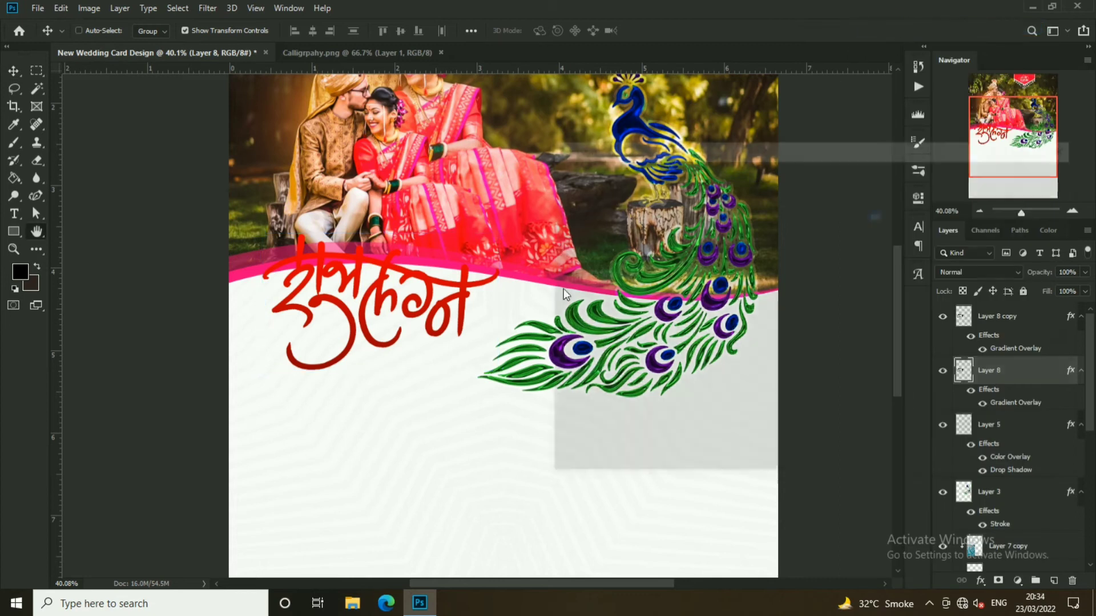
pyautogui.click(593, 264)
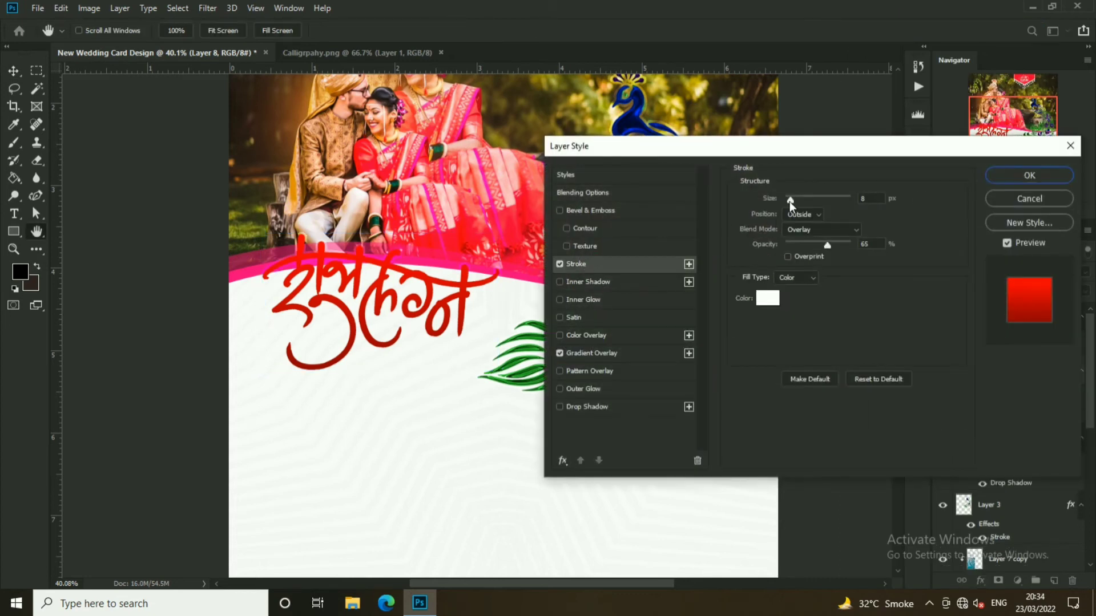
pyautogui.moveTo(827, 244); pyautogui.dragTo(850, 244)
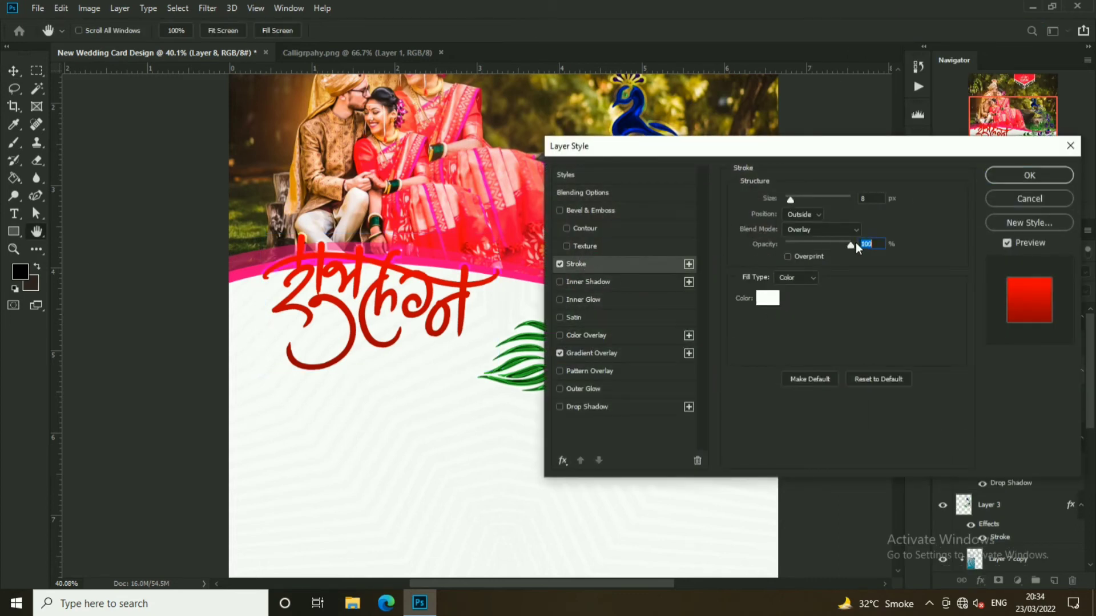
pyautogui.click(822, 230)
pyautogui.click(802, 239)
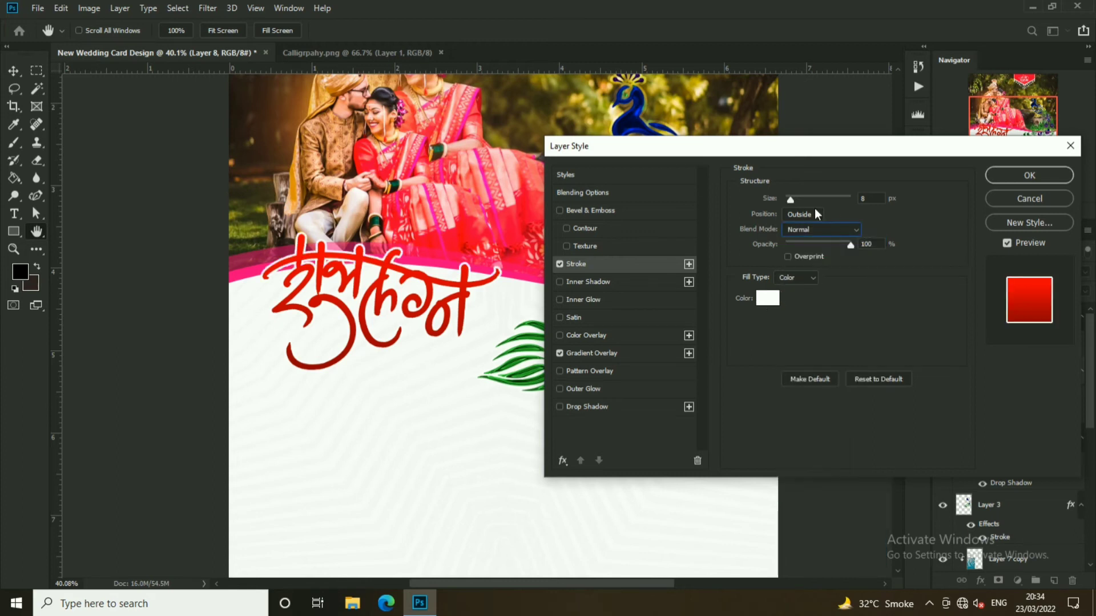
pyautogui.moveTo(789, 202); pyautogui.dragTo(799, 201)
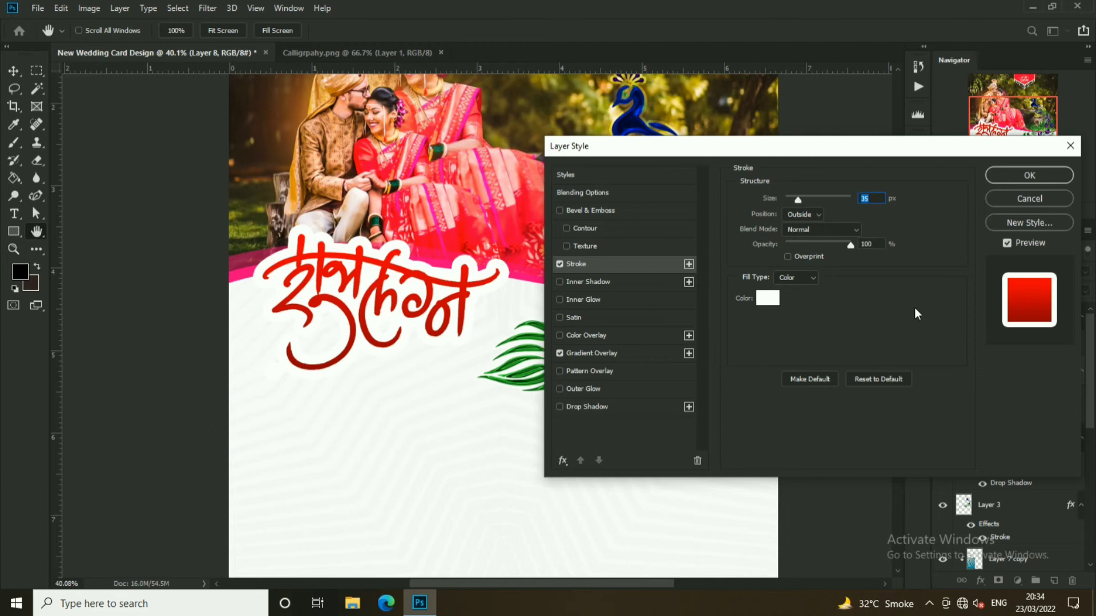
pyautogui.click(1019, 177)
pyautogui.press('v')
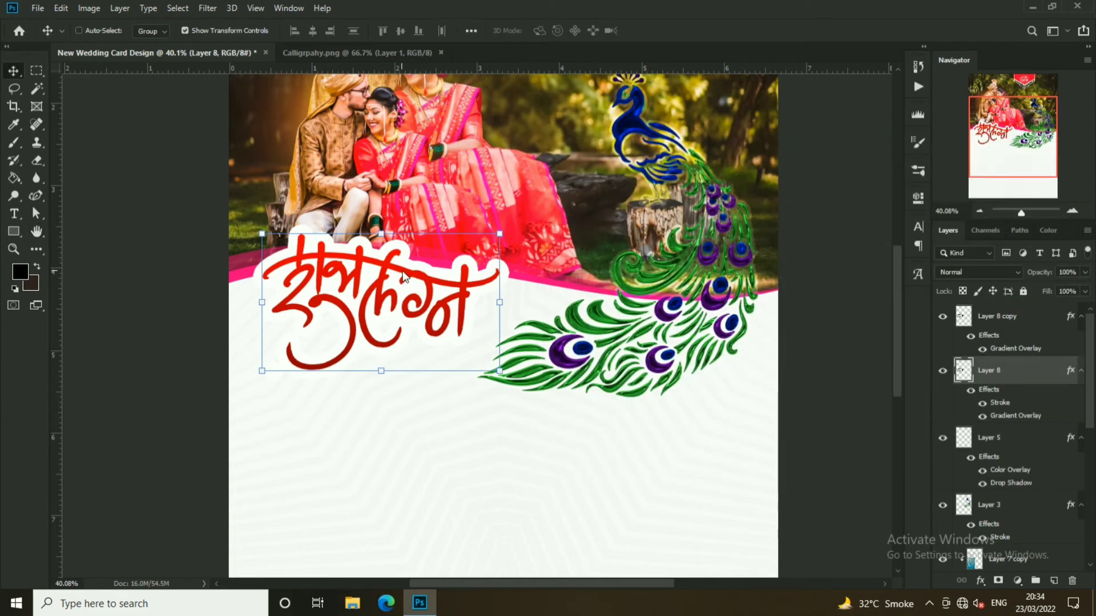
pyautogui.moveTo(411, 283); pyautogui.dragTo(454, 292)
# - Add a faint drop shadow with a larger distance to Layer 8 copy
pyautogui.rightClick(1067, 321)
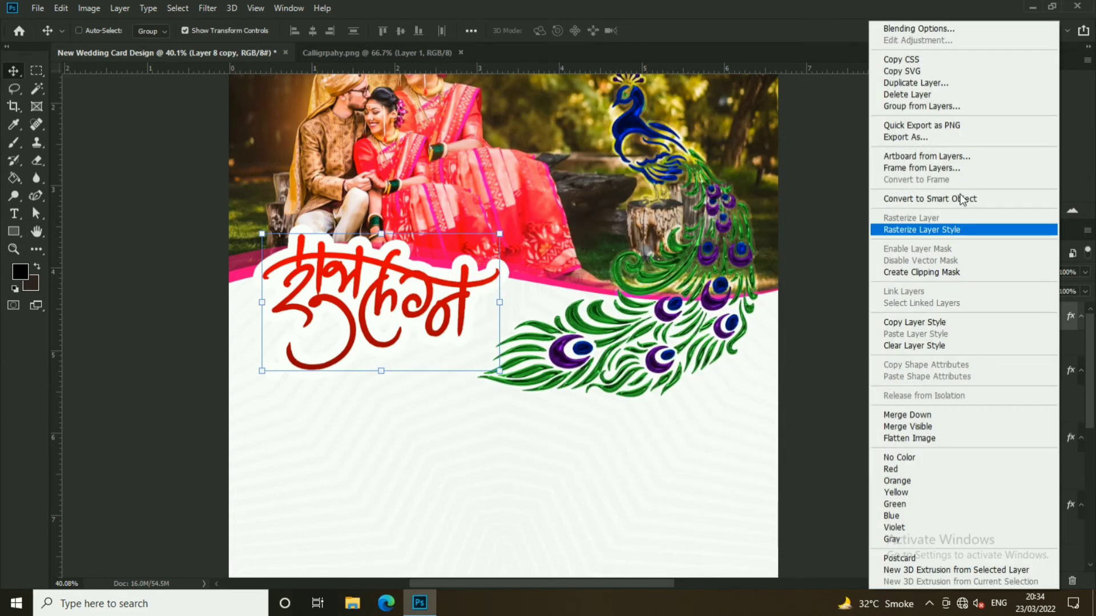
pyautogui.click(913, 30)
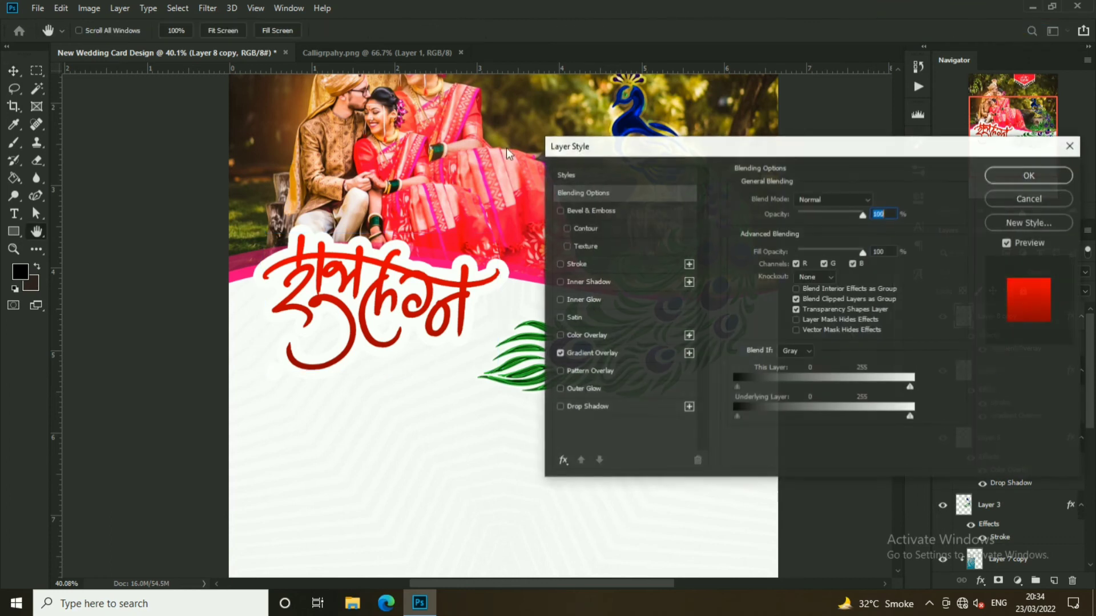
pyautogui.click(596, 408)
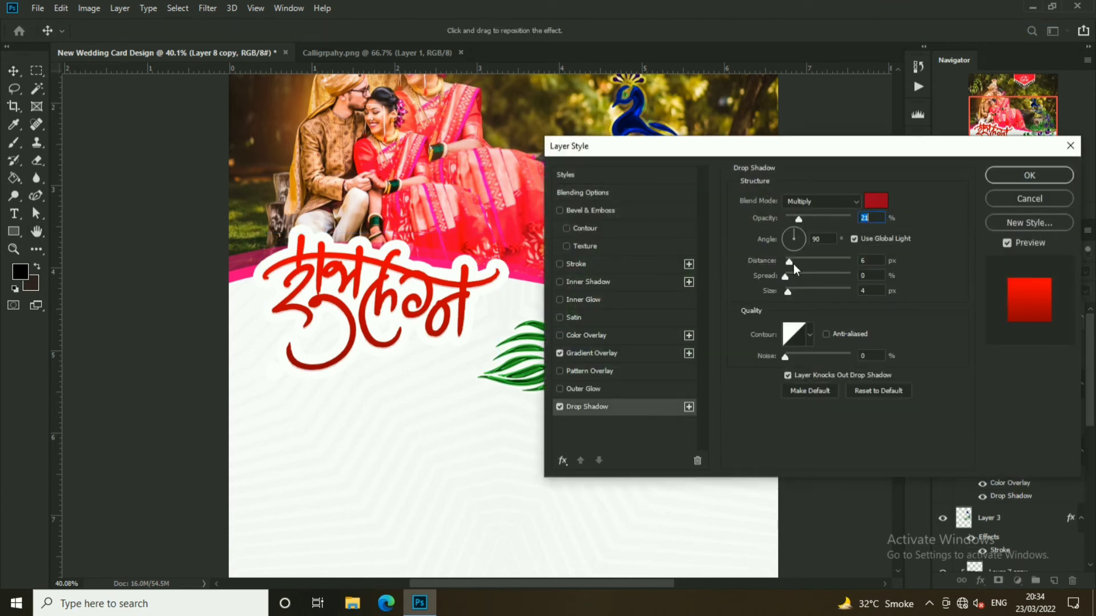
pyautogui.moveTo(790, 261); pyautogui.dragTo(796, 260)
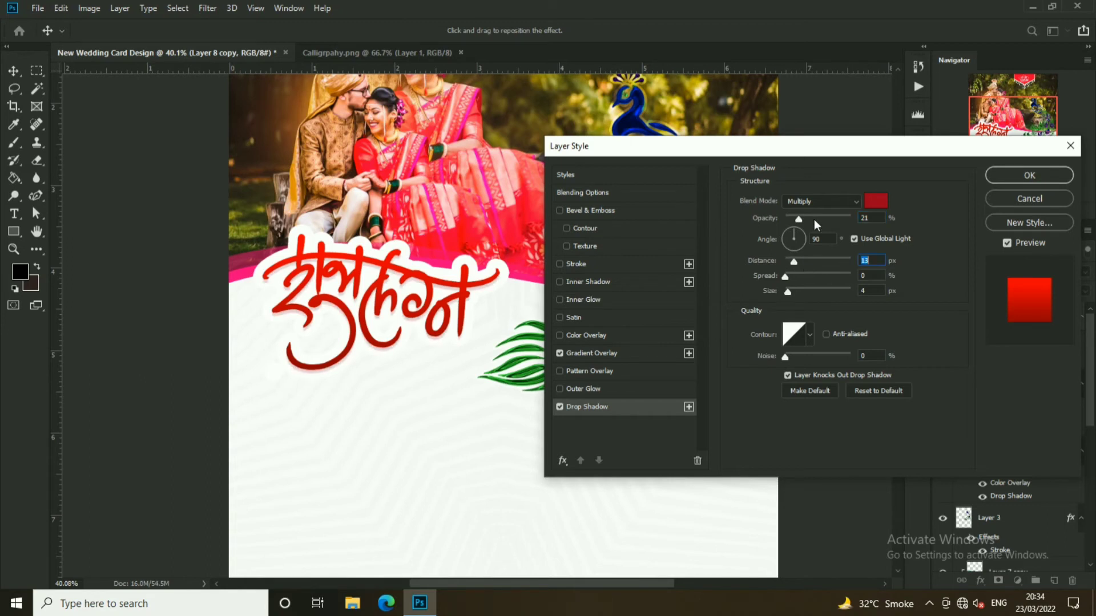
pyautogui.moveTo(798, 219); pyautogui.dragTo(795, 218)
# - Add Bevel & Emboss with red highlight and shadow colours and a reduced size
pyautogui.click(591, 211)
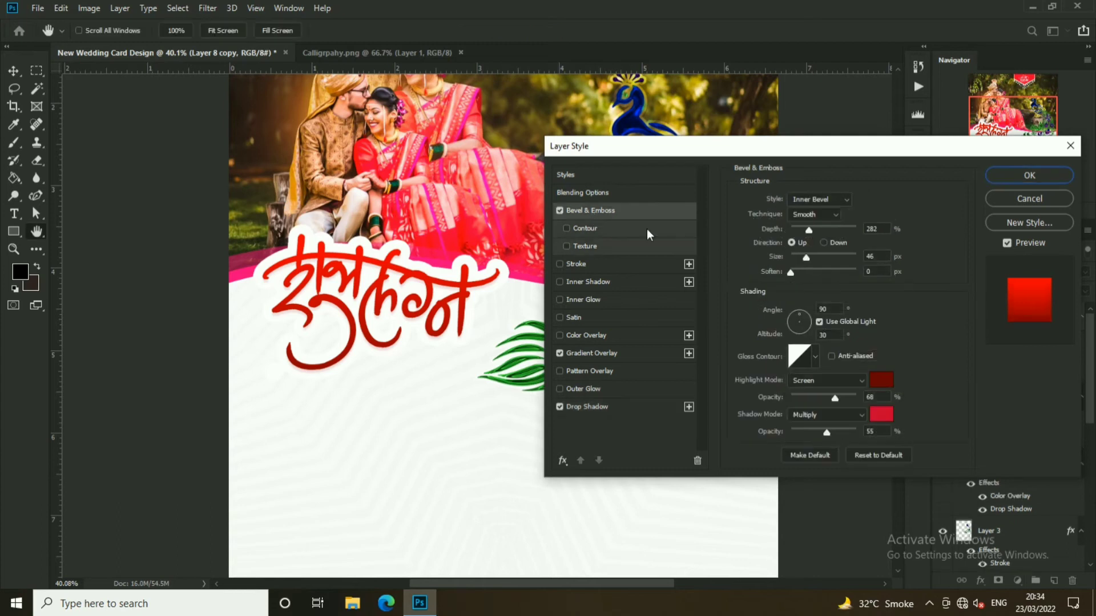
pyautogui.click(884, 381)
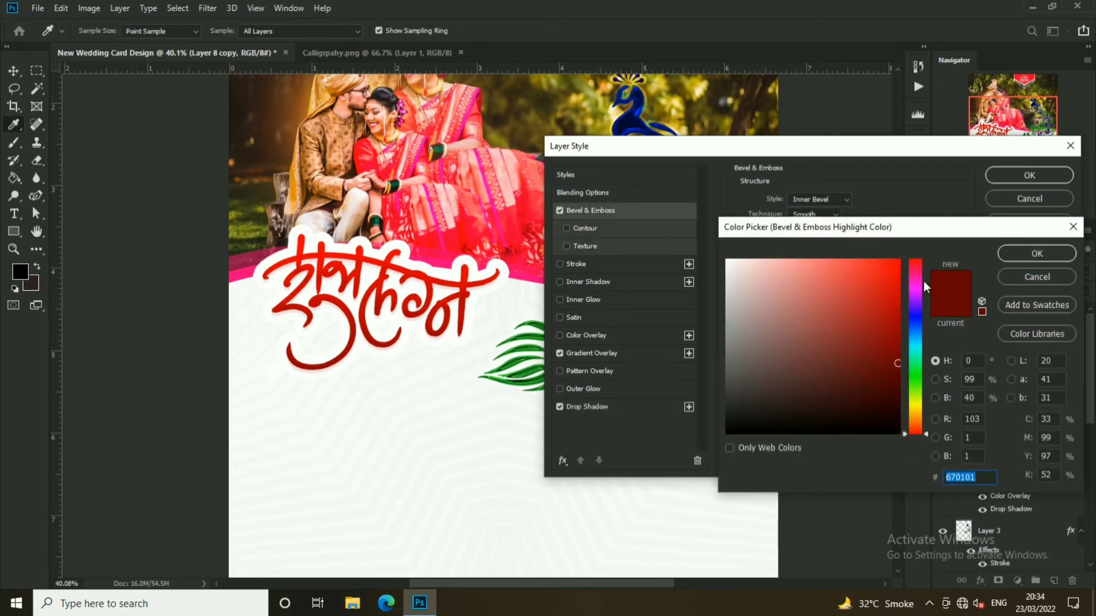
pyautogui.click(479, 121)
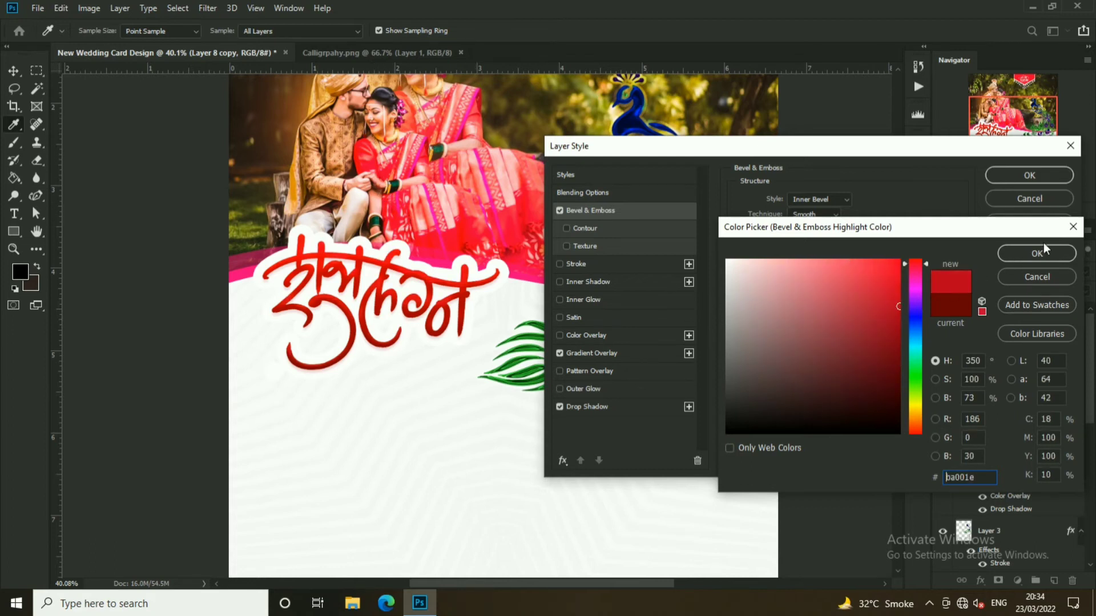
pyautogui.click(1037, 253)
pyautogui.click(882, 415)
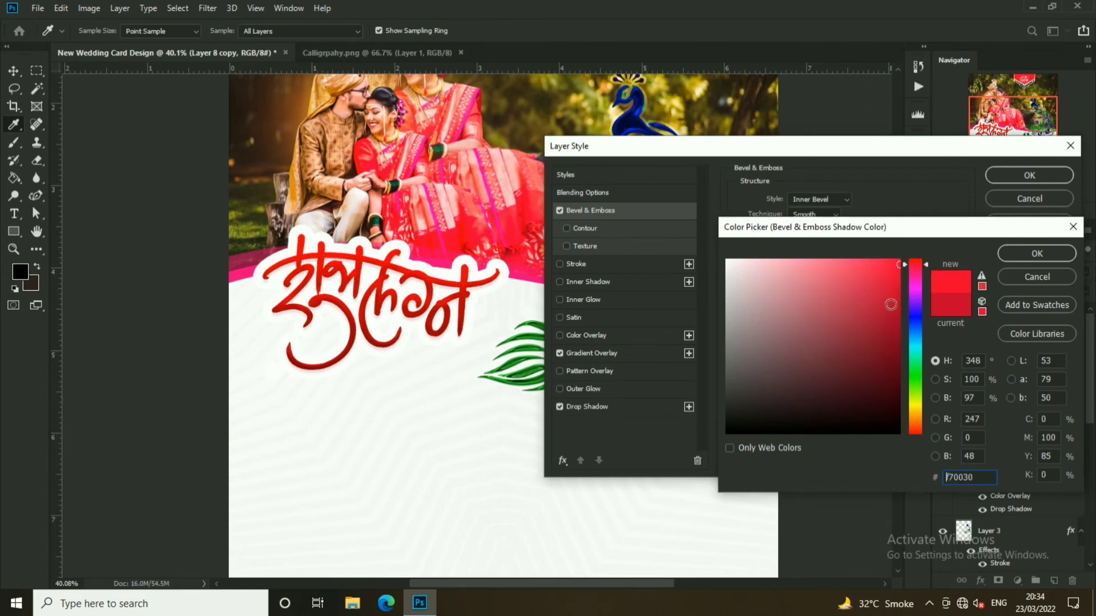
pyautogui.click(1028, 246)
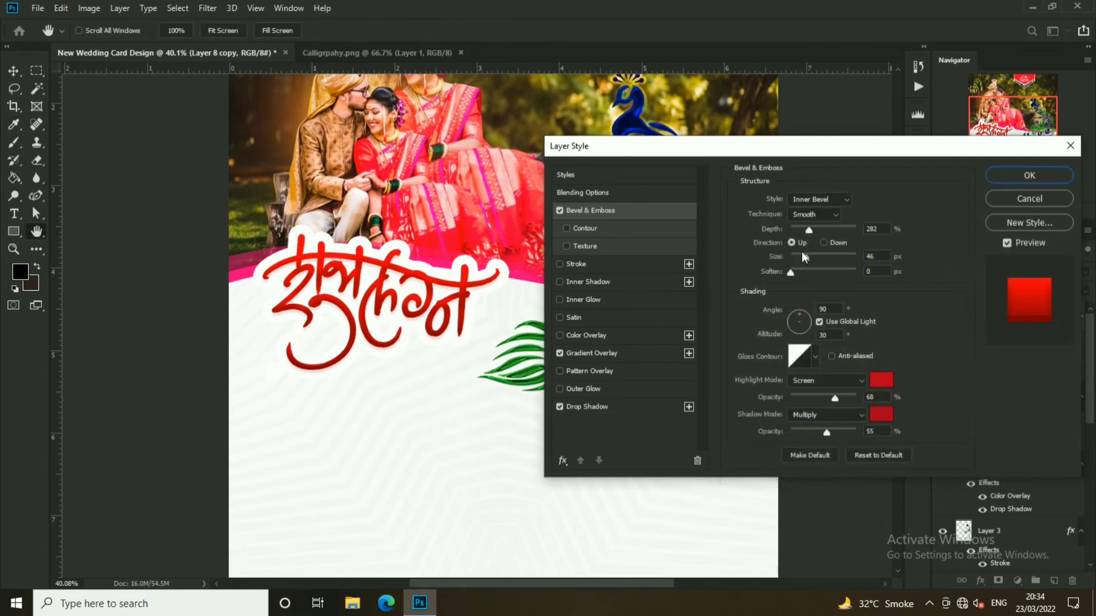
pyautogui.moveTo(806, 258); pyautogui.dragTo(799, 258)
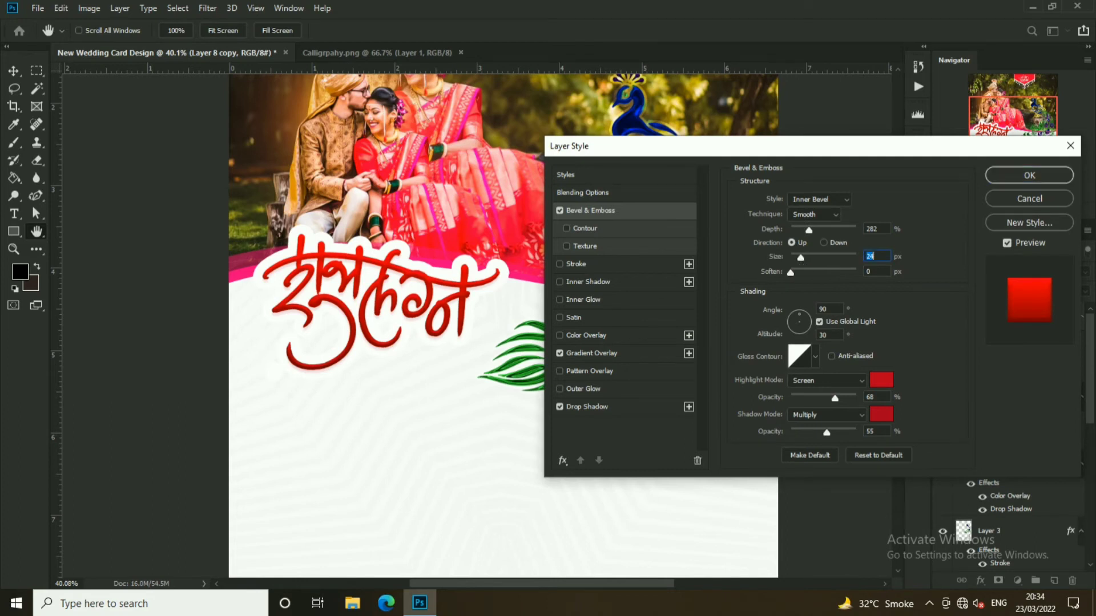
pyautogui.click(1031, 174)
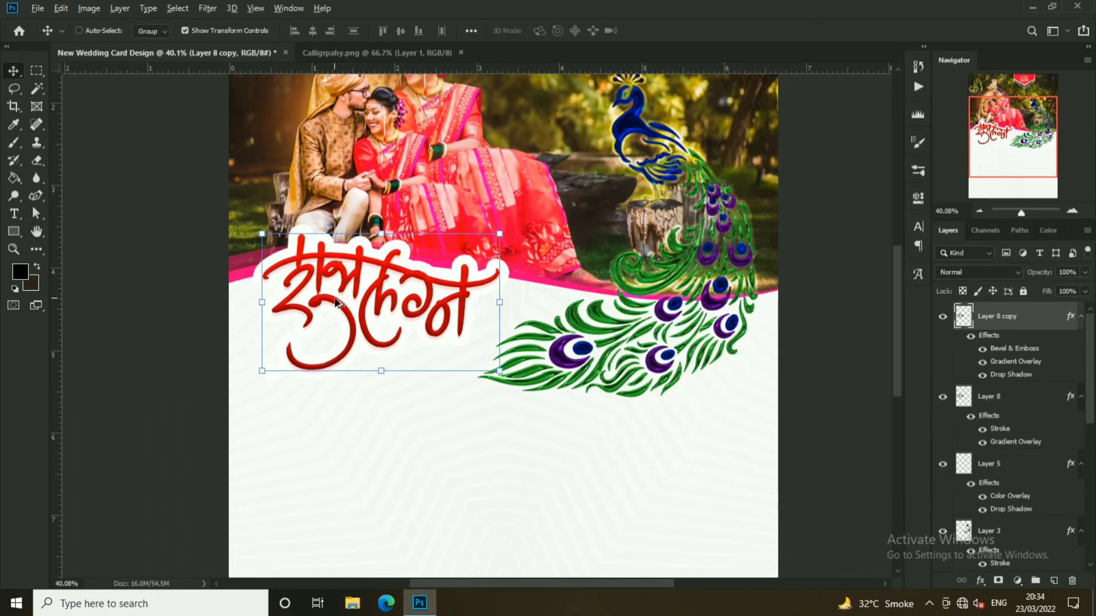
# - Zoom out to view the whole card and reselect the calligraphy title layer
pyautogui.scroll(-2, 616, 375)
pyautogui.scroll(-1, 739, 367)
pyautogui.click(755, 351)
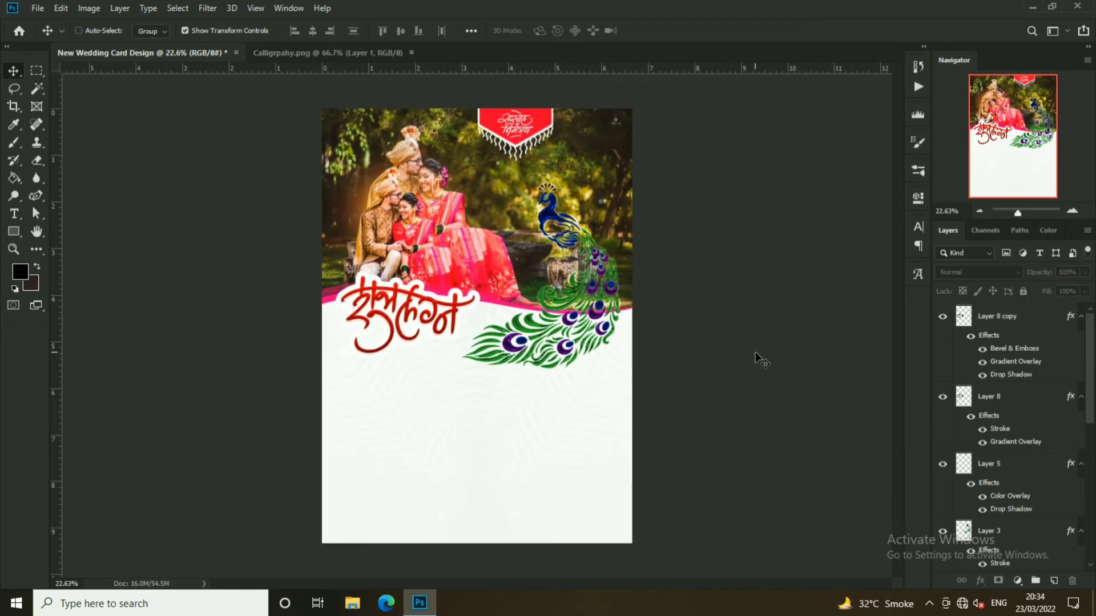
pyautogui.scroll(1, 559, 471)
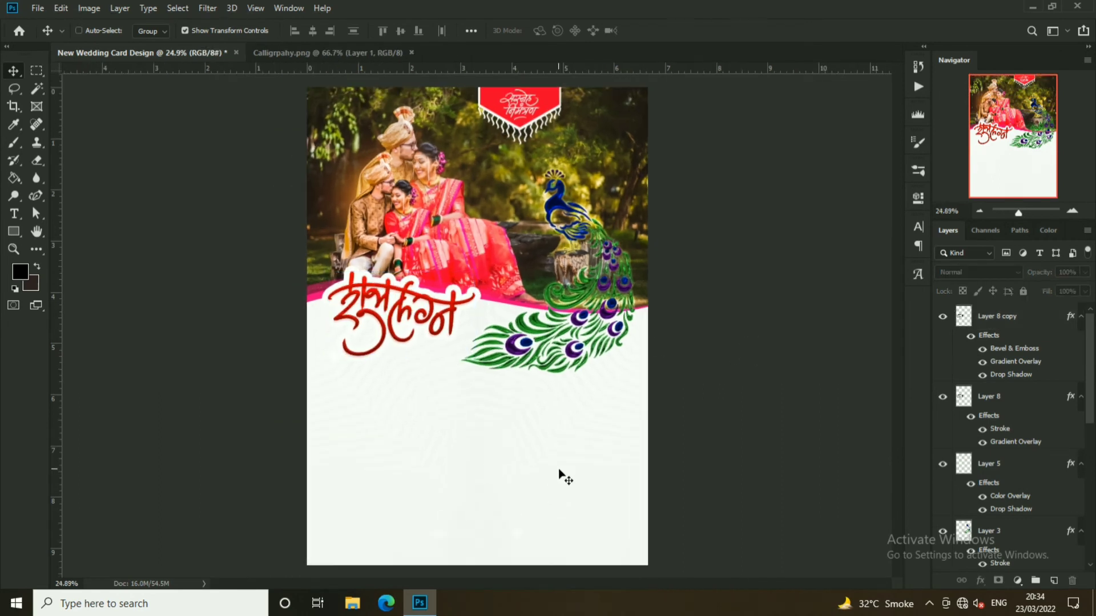
pyautogui.click(473, 432)
pyautogui.keyDown('ctrl'); pyautogui.click(442, 337); pyautogui.keyUp('ctrl')
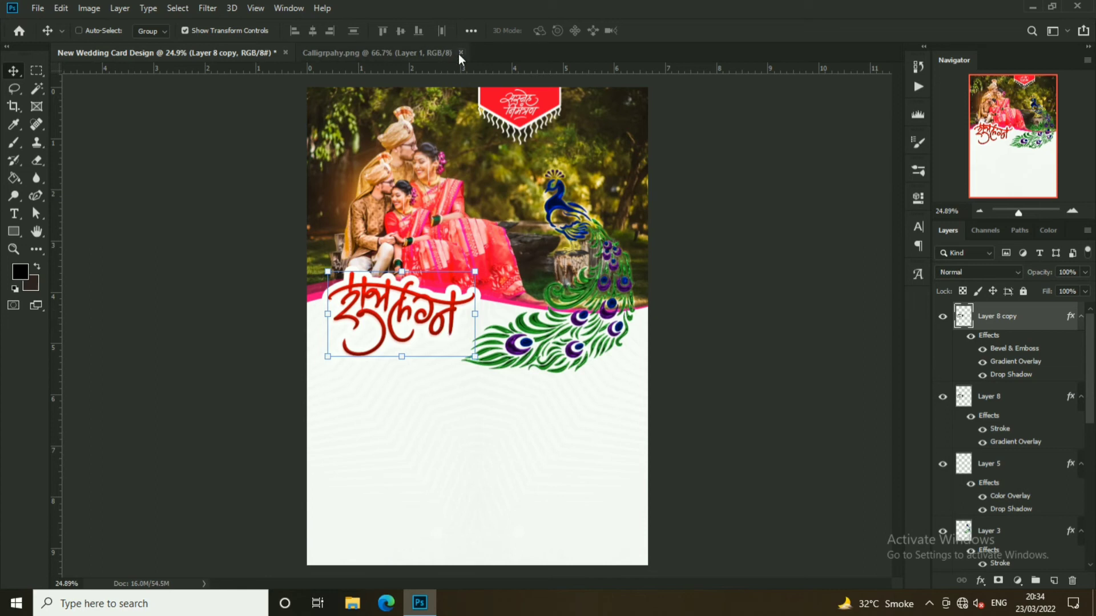
# - Open ALL TEXT.psd from the New Wedding folder
pyautogui.click(49, 12)
pyautogui.click(47, 34)
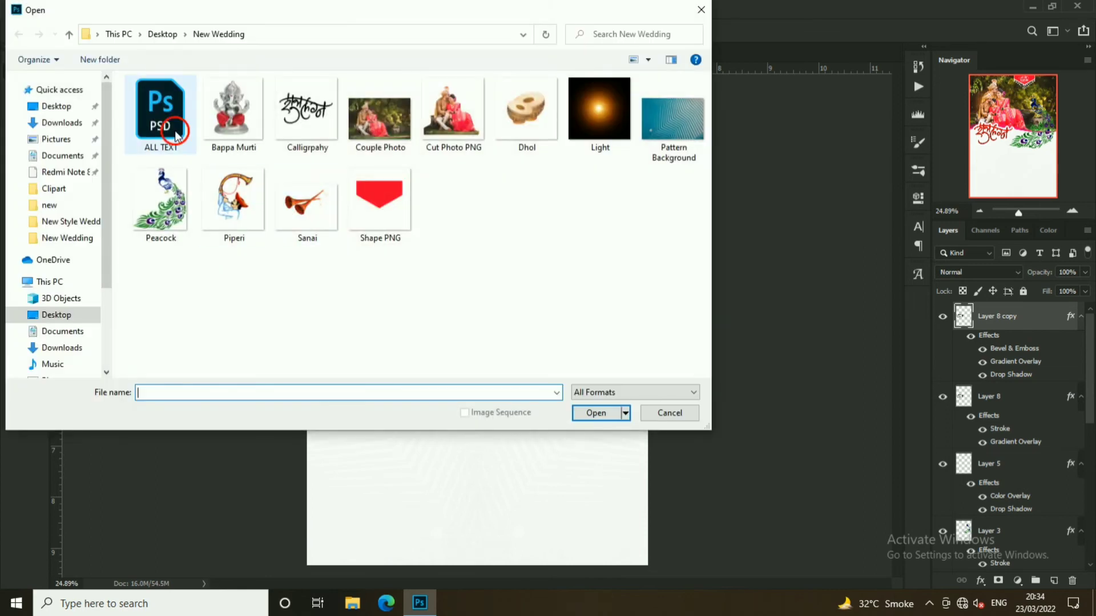
pyautogui.click(175, 135)
pyautogui.click(593, 413)
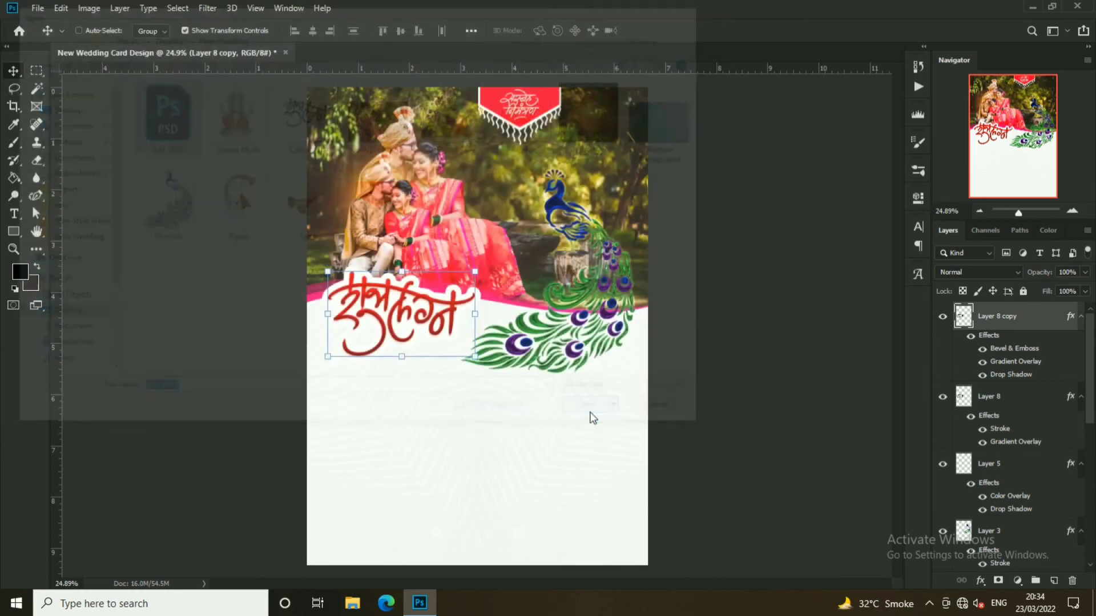
pyautogui.scroll(2, 444, 267)
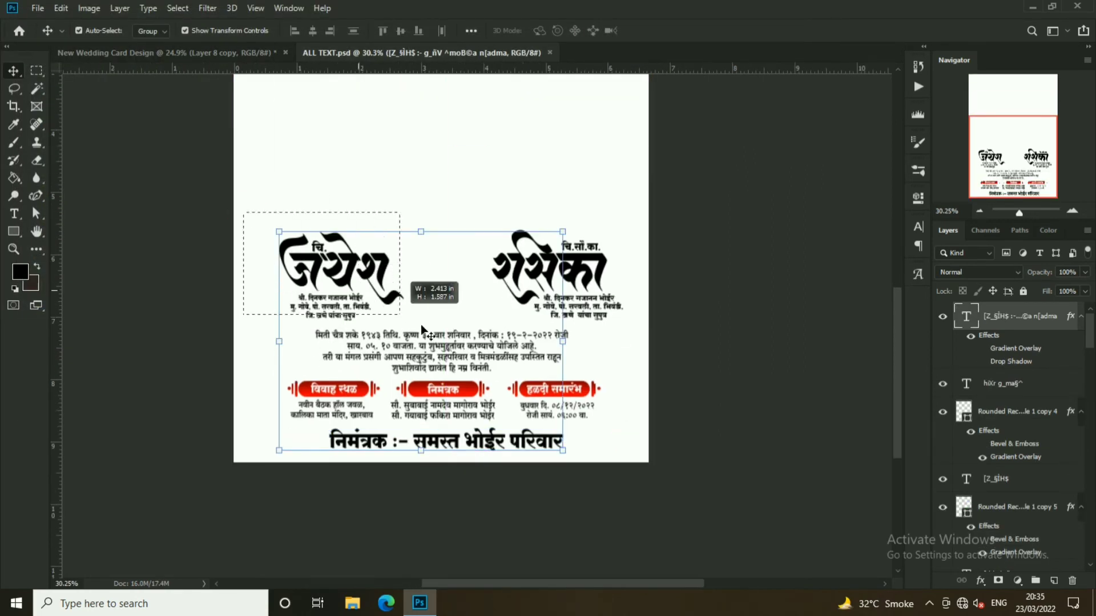
# - Drag all the invitation text layers into the wedding card's lower half
pyautogui.moveTo(244, 216); pyautogui.dragTo(630, 450)
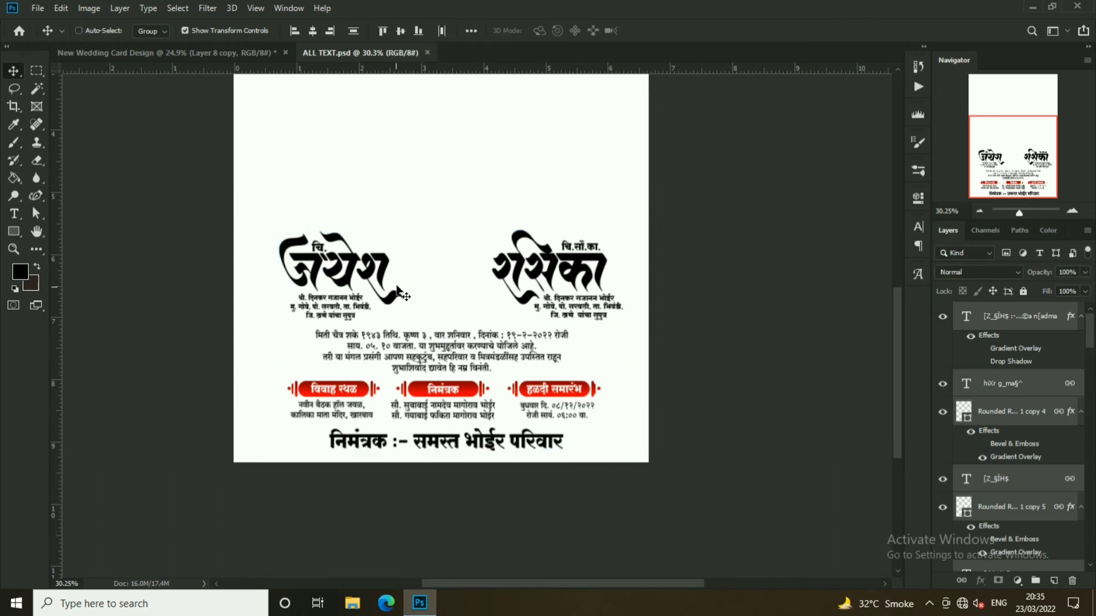
pyautogui.moveTo(407, 290); pyautogui.dragTo(252, 78)
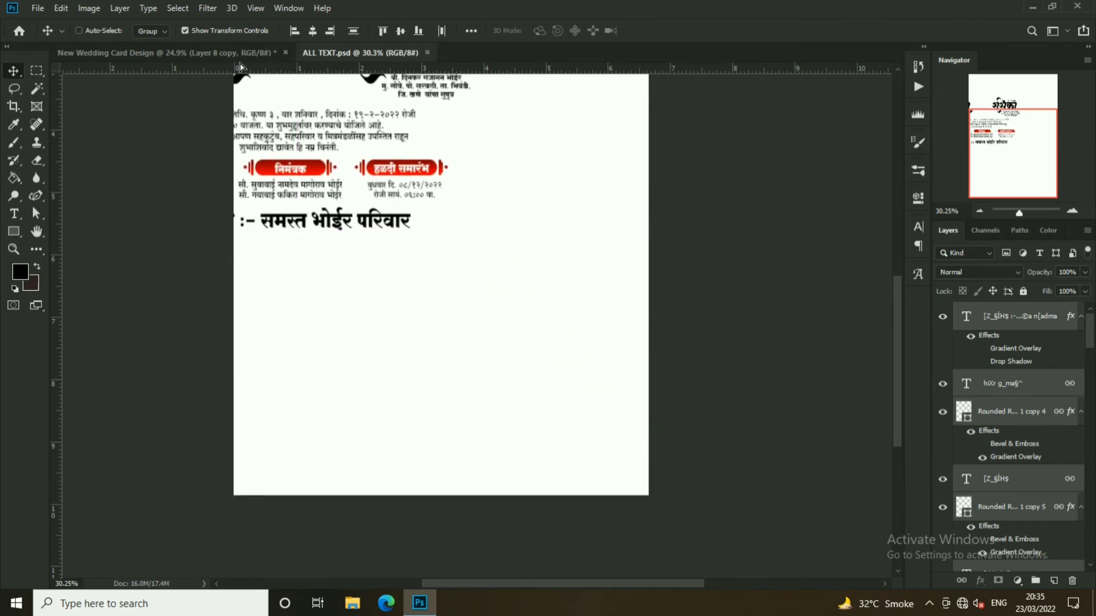
pyautogui.moveTo(252, 78)
pyautogui.mouseDown()
pyautogui.moveTo(465, 441)
pyautogui.moveTo(471, 434)
pyautogui.mouseUp()
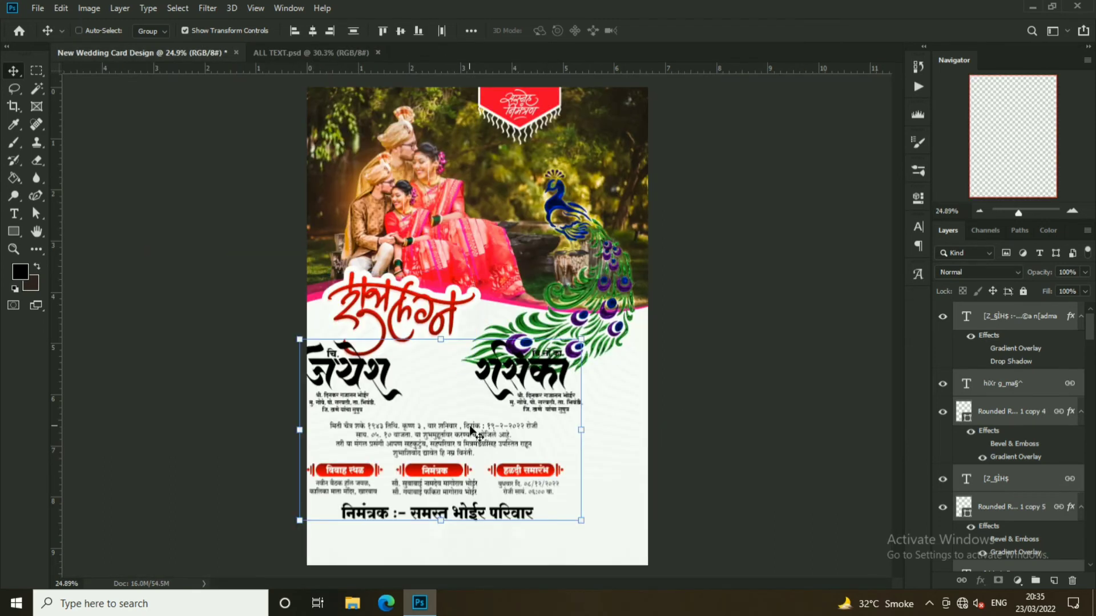
pyautogui.moveTo(487, 368); pyautogui.dragTo(526, 468)
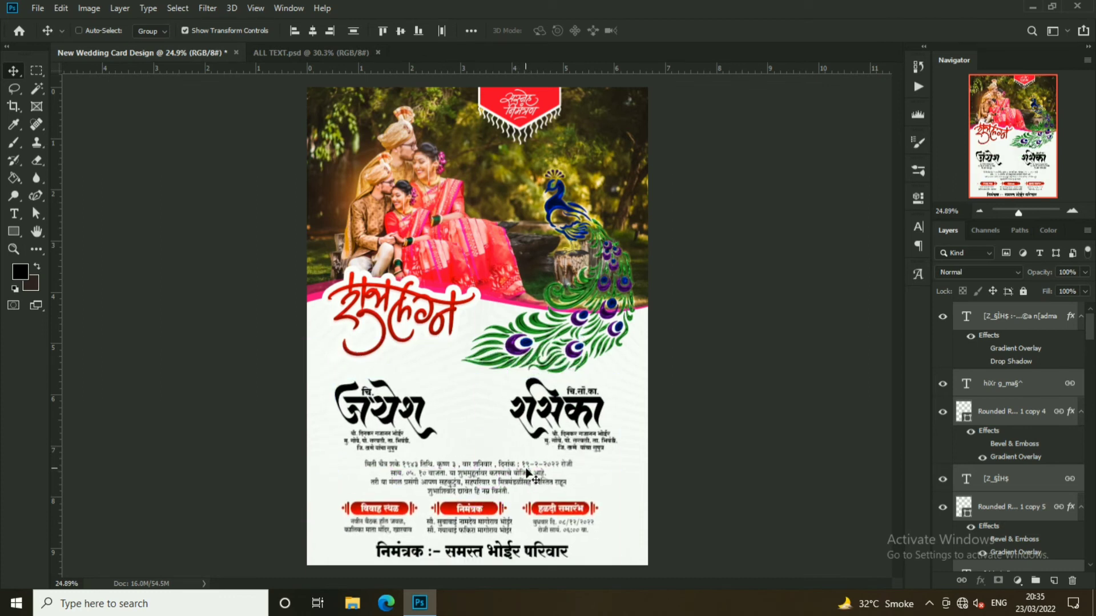
# - Centre the text block on the vertical guide, then hide the guides
pyautogui.hotkey('ctrl', ';')
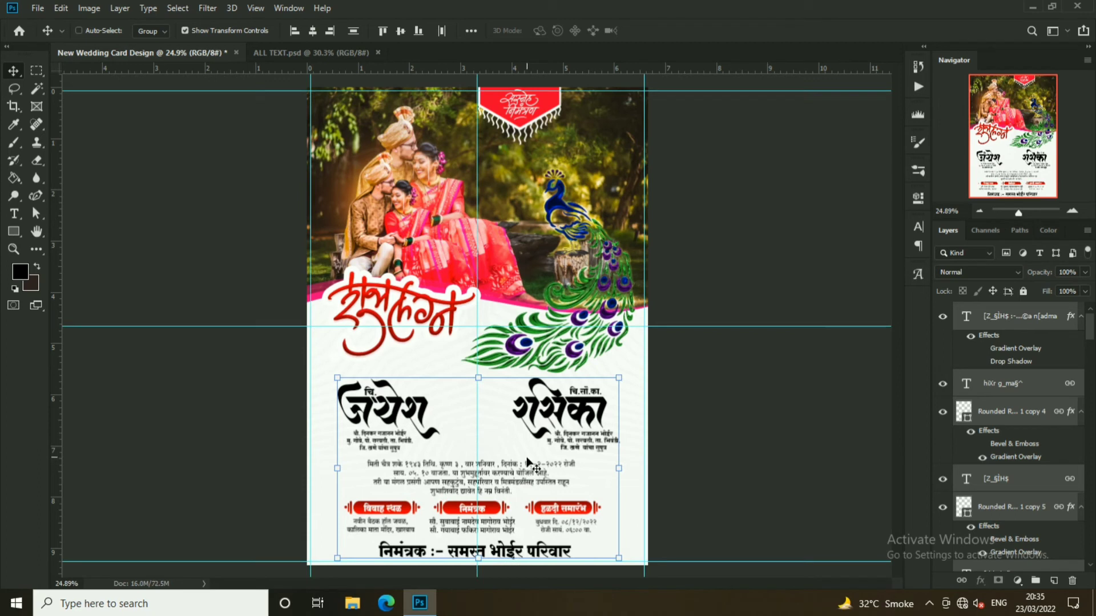
pyautogui.moveTo(527, 469); pyautogui.dragTo(526, 459)
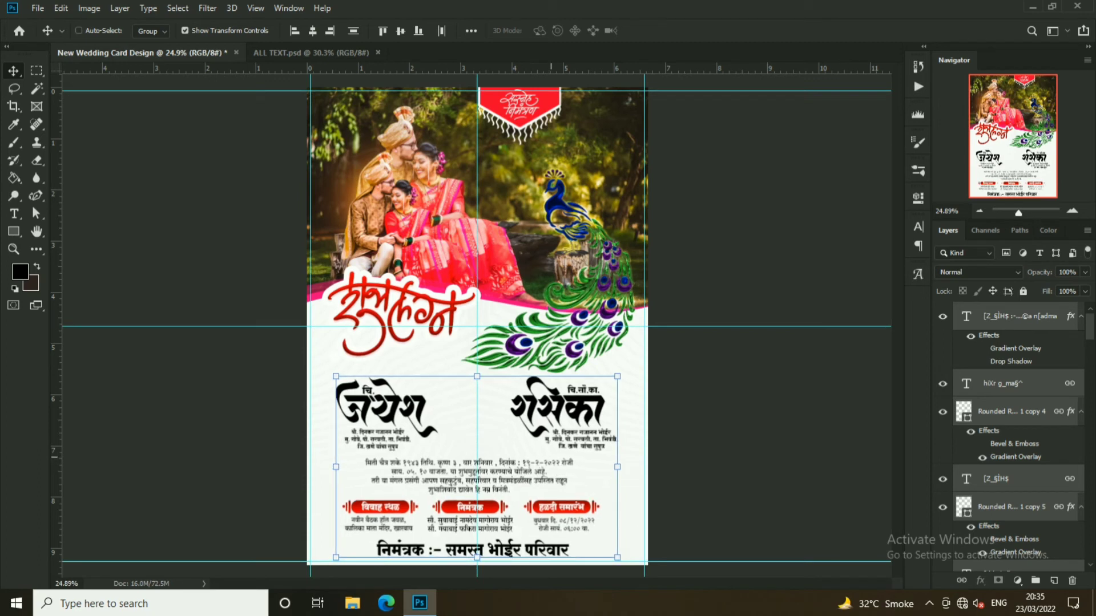
pyautogui.hotkey('ctrl', ';')
pyautogui.click(715, 416)
pyautogui.scroll(2, 496, 513)
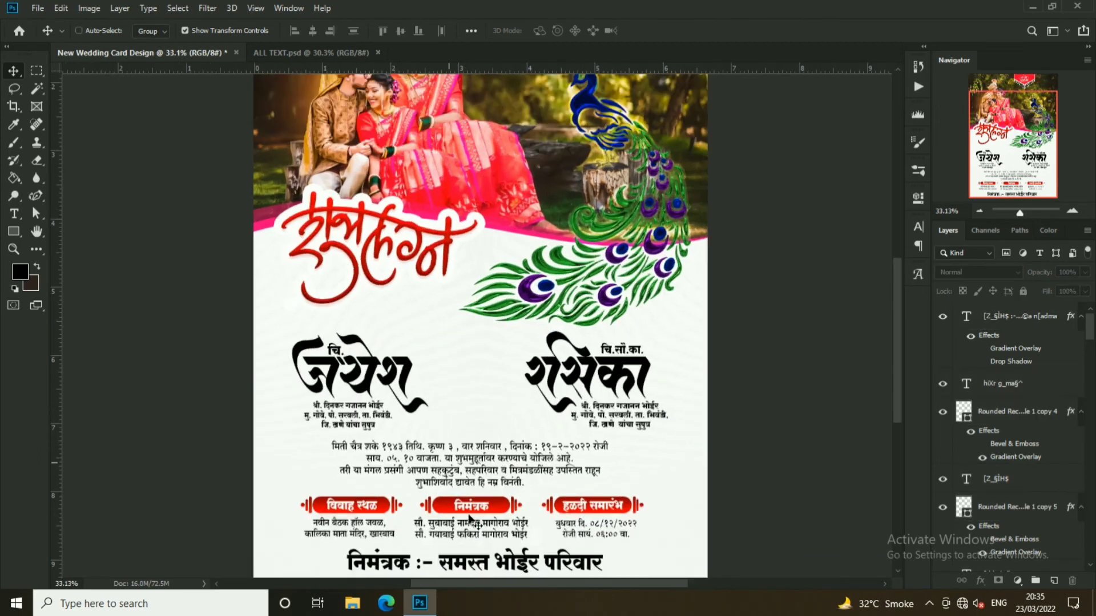
pyautogui.scroll(-3, 523, 422)
pyautogui.click(446, 291)
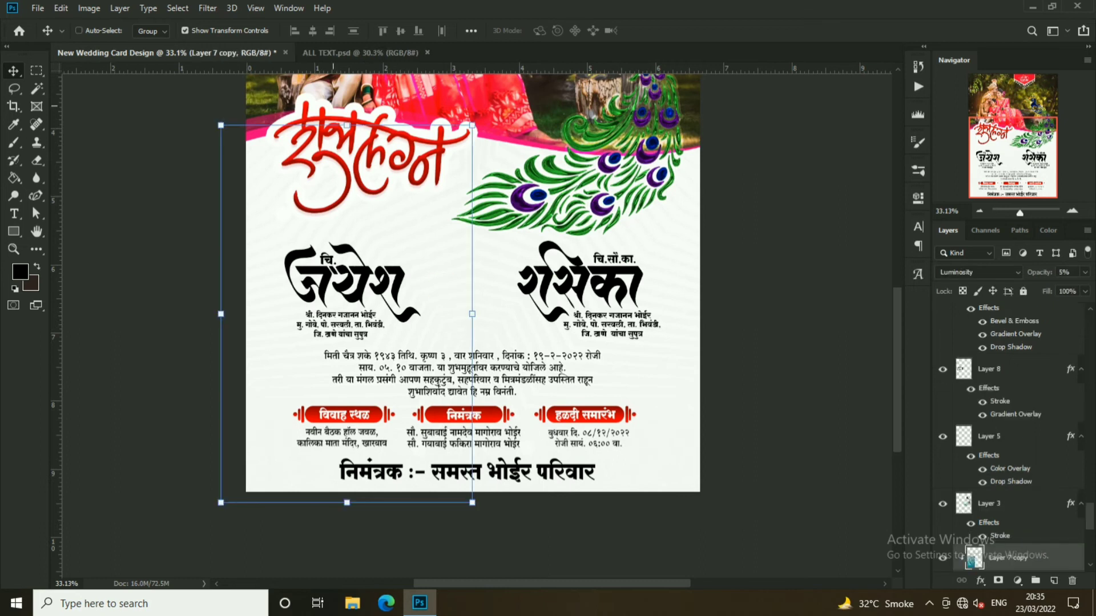
# - Open Bappa Murti.png and drag the Ganesha image into the wedding card
pyautogui.click(37, 8)
pyautogui.click(40, 32)
pyautogui.click(231, 124)
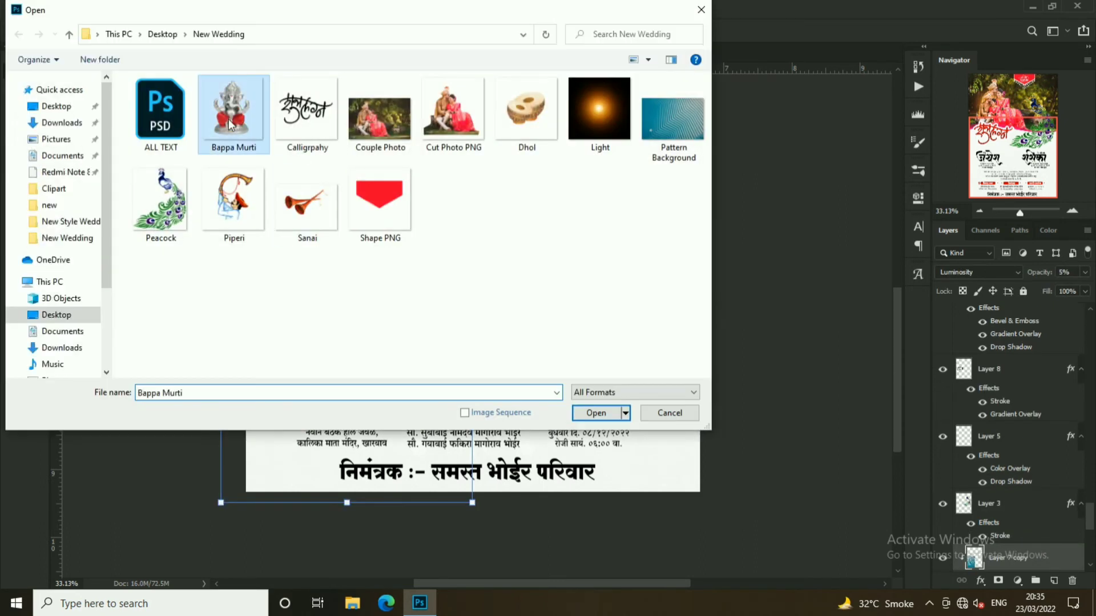
pyautogui.click(585, 416)
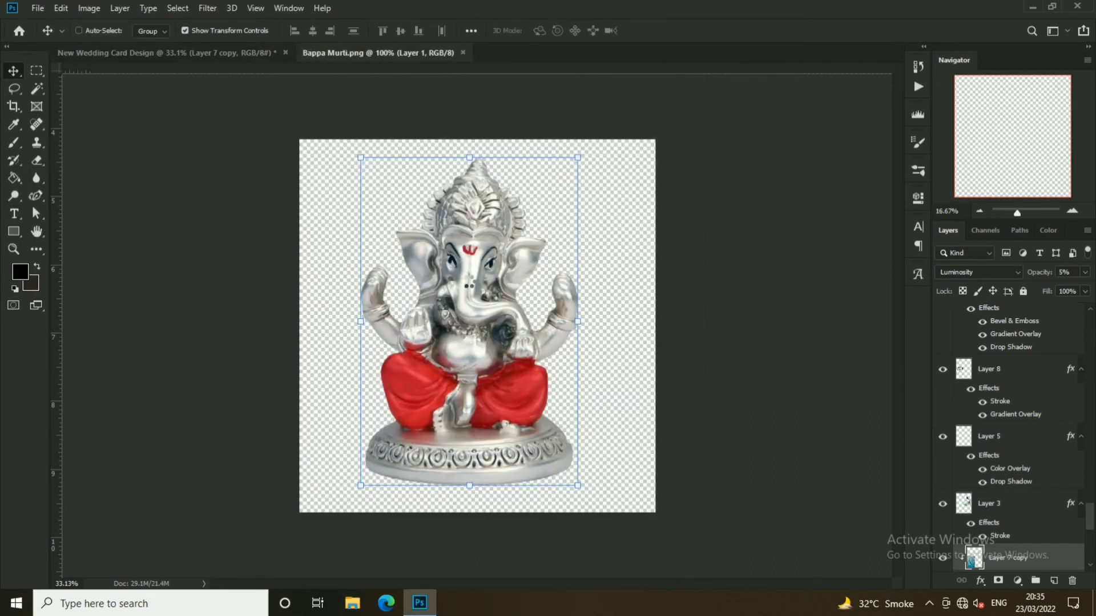
pyautogui.moveTo(477, 284); pyautogui.dragTo(518, 314)
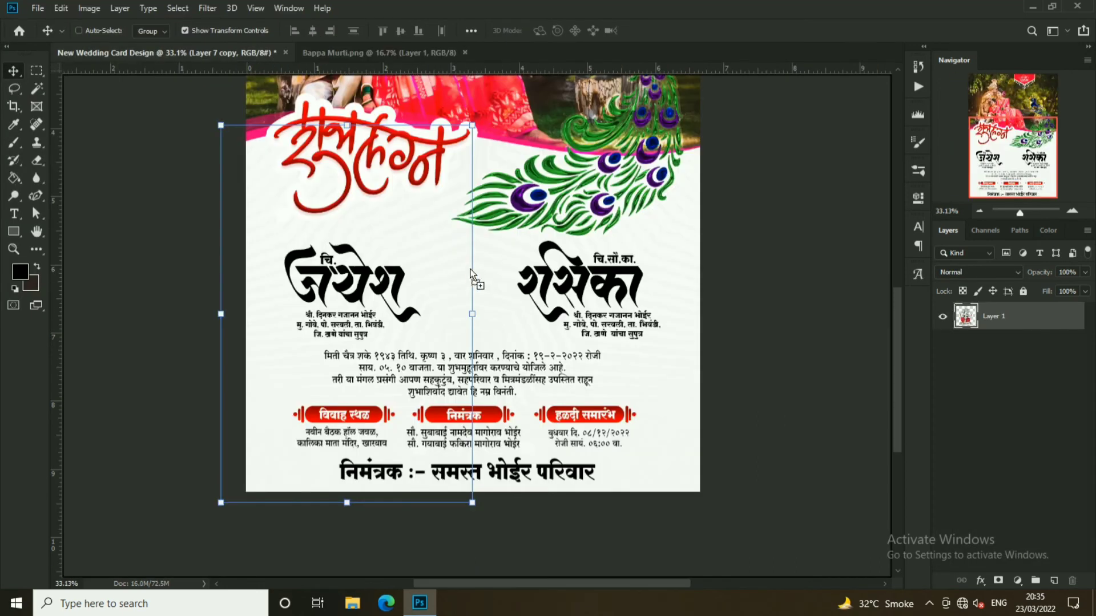
# - Scale the Ganesha idol down to about 30% and place it between the names
pyautogui.hotkey('ctrl', 't')
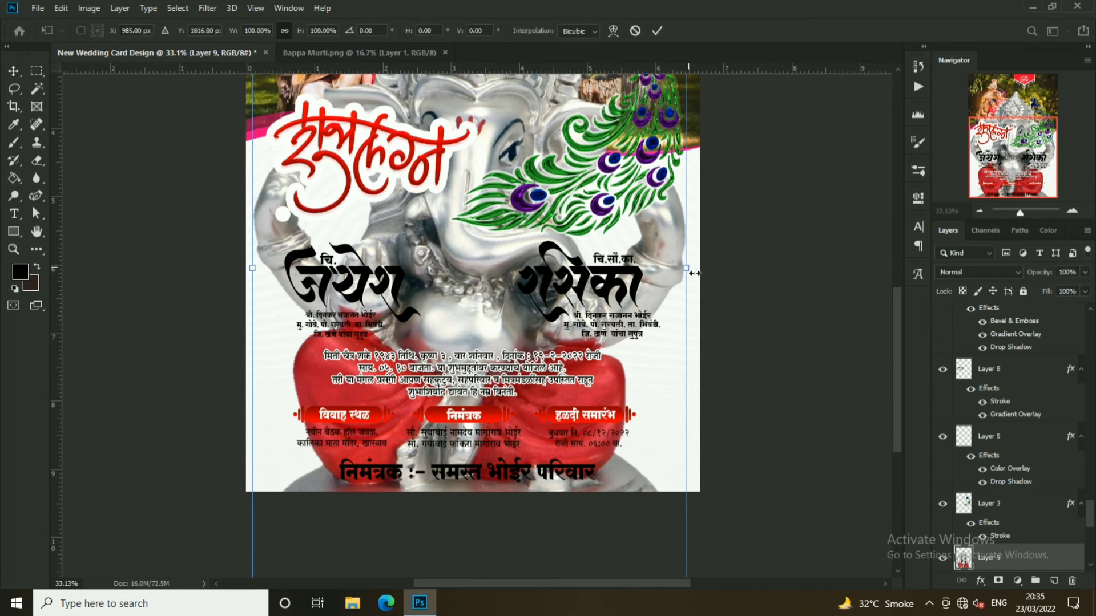
pyautogui.moveTo(686, 268); pyautogui.dragTo(503, 269)
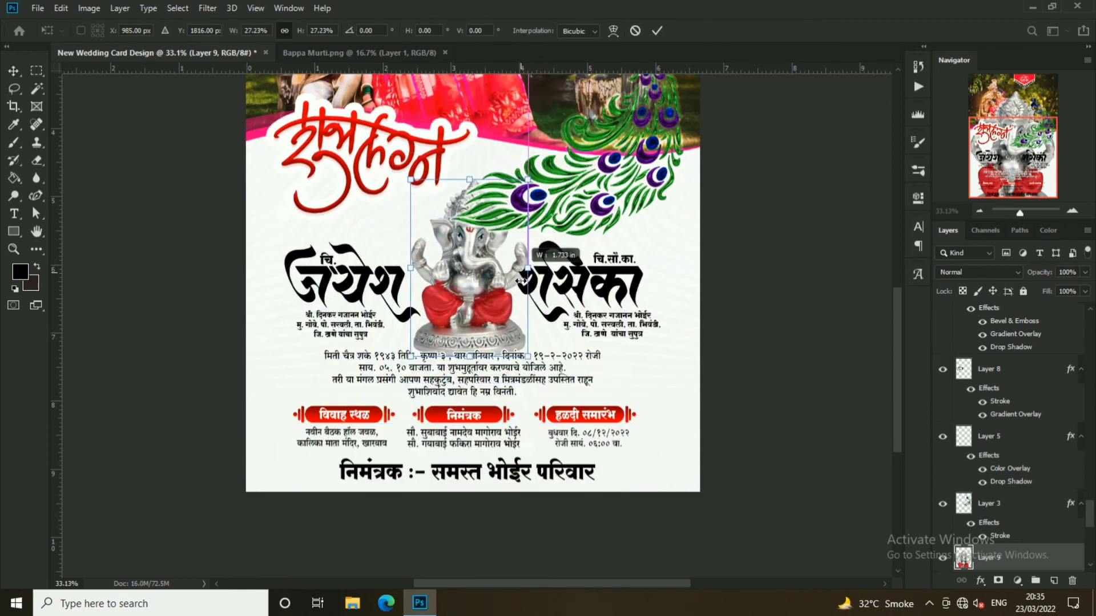
pyautogui.click(657, 32)
pyautogui.moveTo(489, 254)
pyautogui.mouseDown()
pyautogui.moveTo(488, 276)
pyautogui.moveTo(493, 258)
pyautogui.mouseUp()
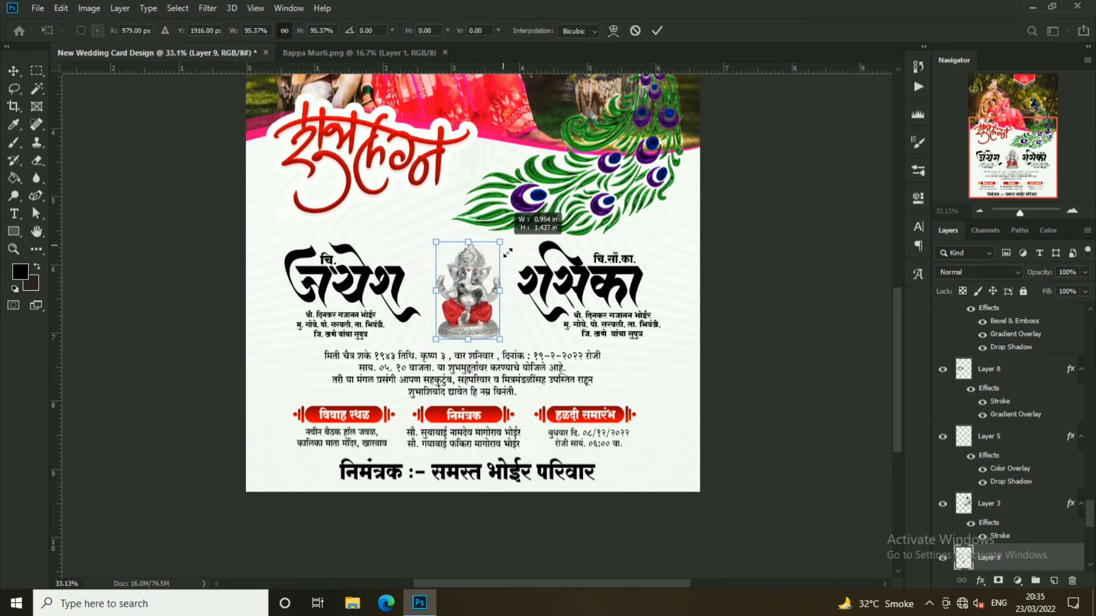
pyautogui.moveTo(473, 301); pyautogui.dragTo(476, 285)
pyautogui.press('Return')
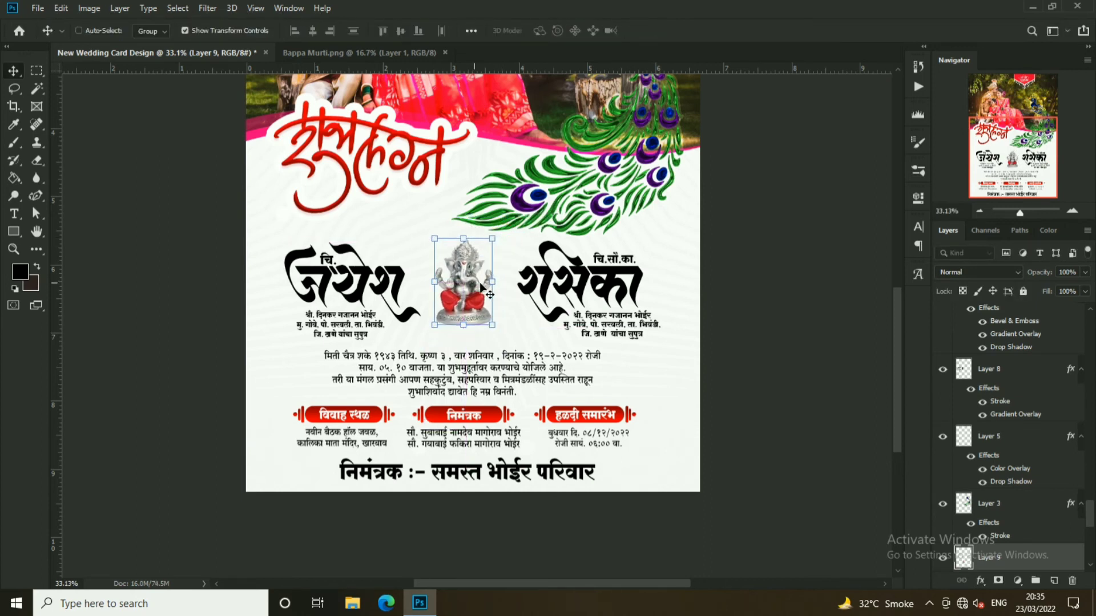
pyautogui.scroll(-3, 1048, 523)
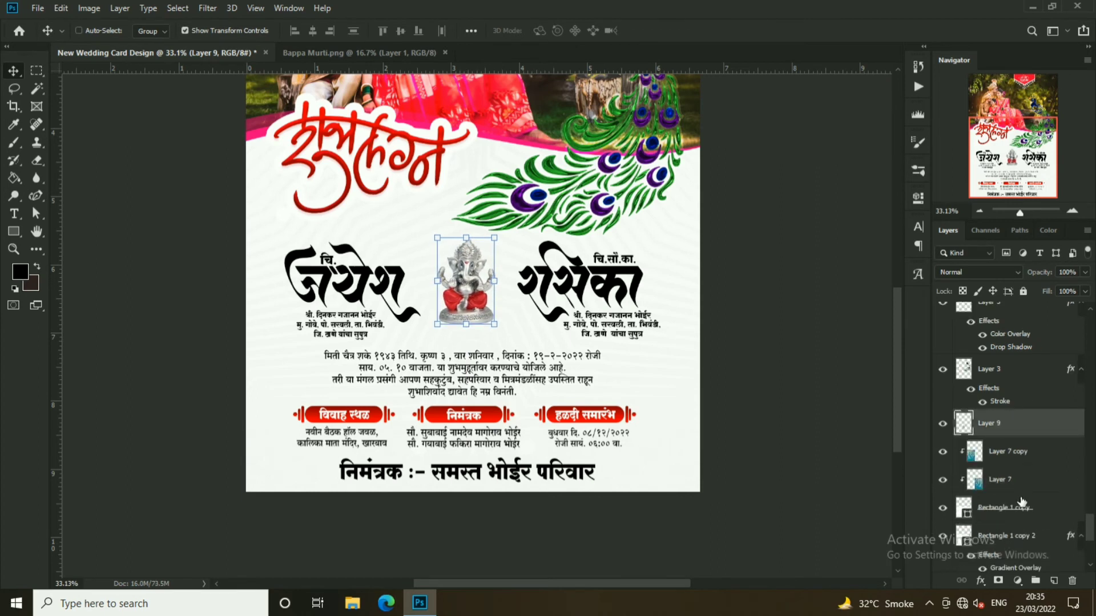
# - Add a new layer below the Ganesha layer and paint a soft black brush dot on it
pyautogui.click(1054, 580)
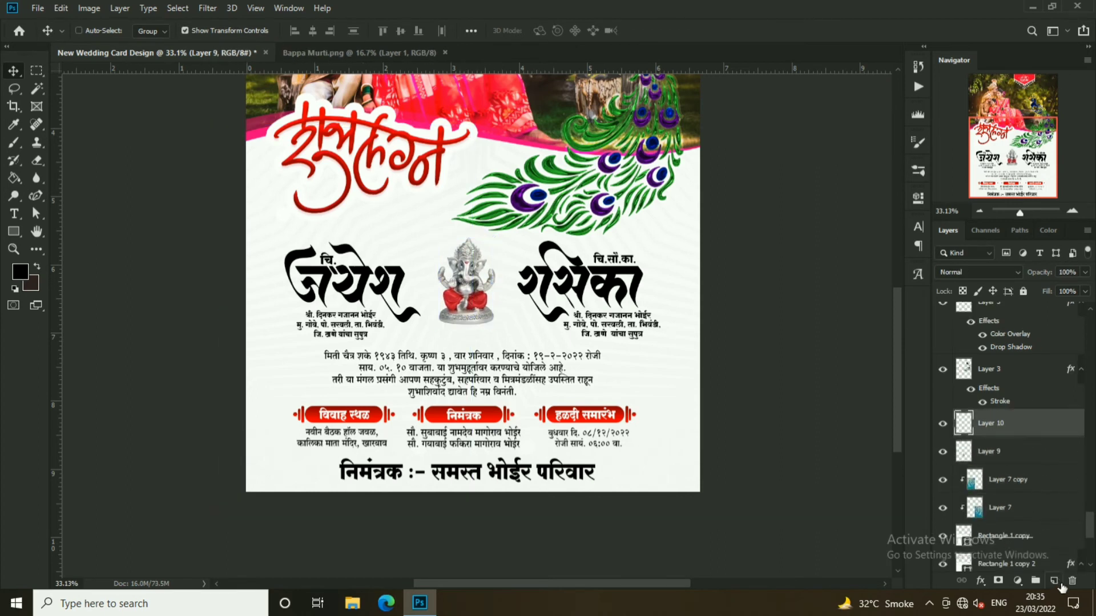
pyautogui.moveTo(1031, 438); pyautogui.dragTo(1045, 458)
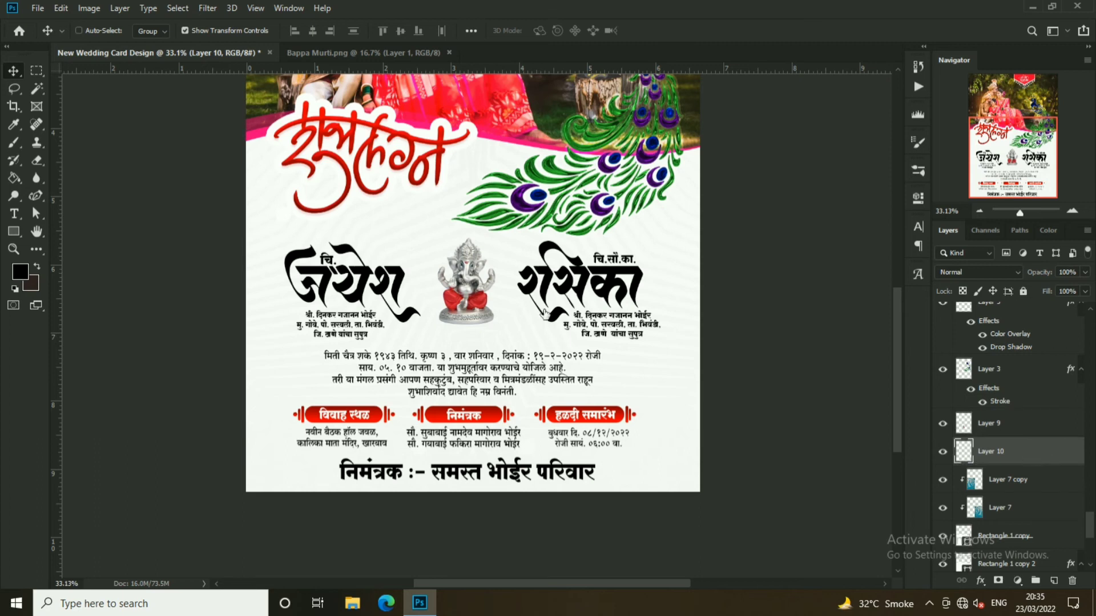
pyautogui.click(8, 147)
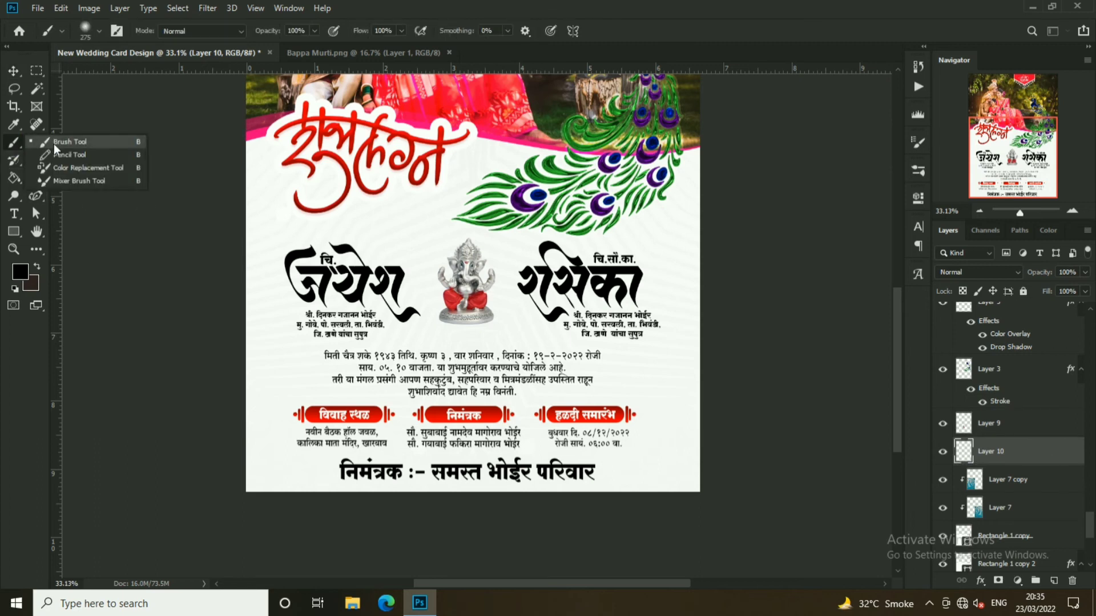
pyautogui.click(21, 271)
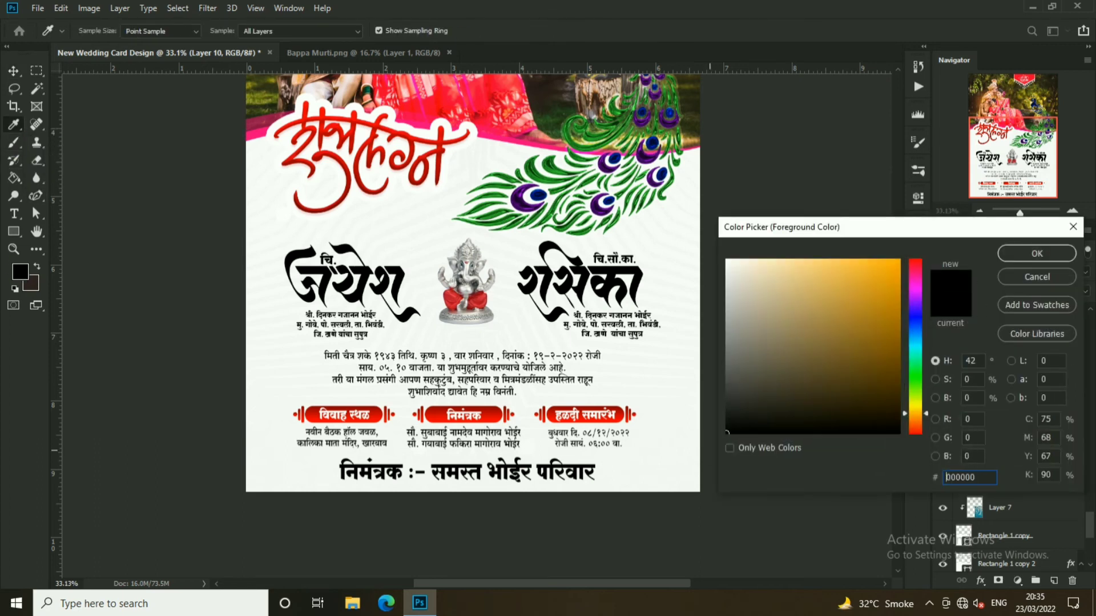
pyautogui.click(1017, 255)
pyautogui.click(423, 248)
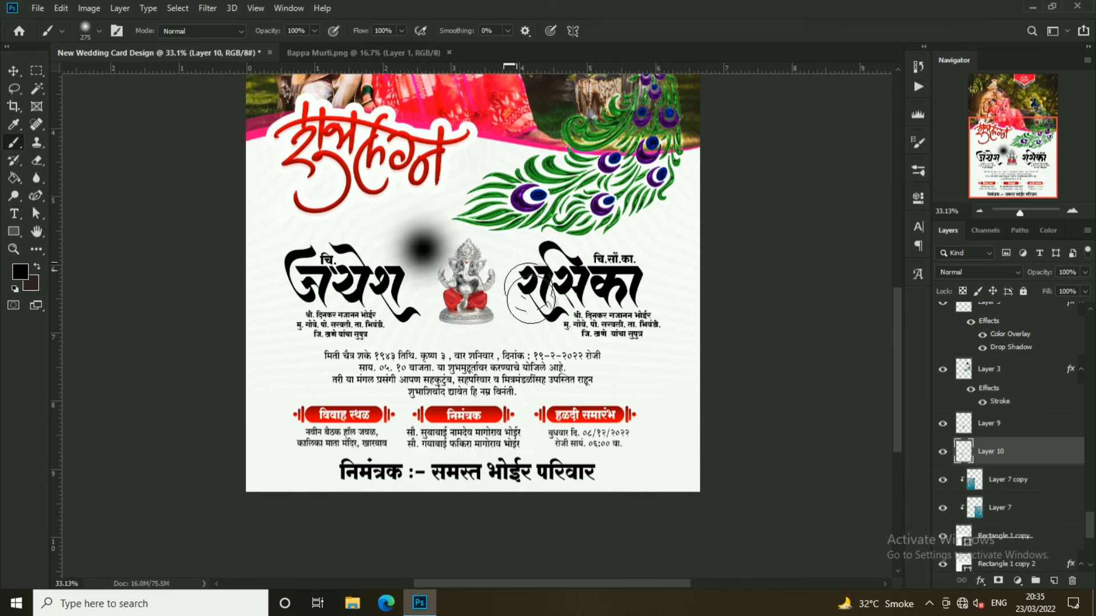
# - Free-transform the black dot, squashing it into a flat shadow shape
pyautogui.click(11, 76)
pyautogui.hotkey('ctrl', 't')
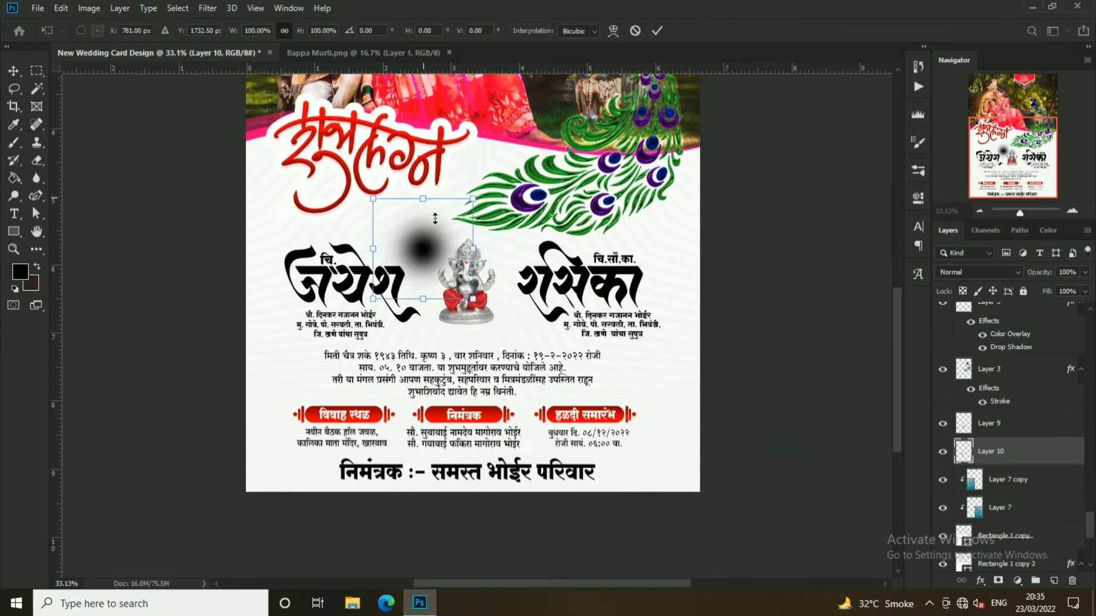
pyautogui.moveTo(435, 219); pyautogui.dragTo(450, 204)
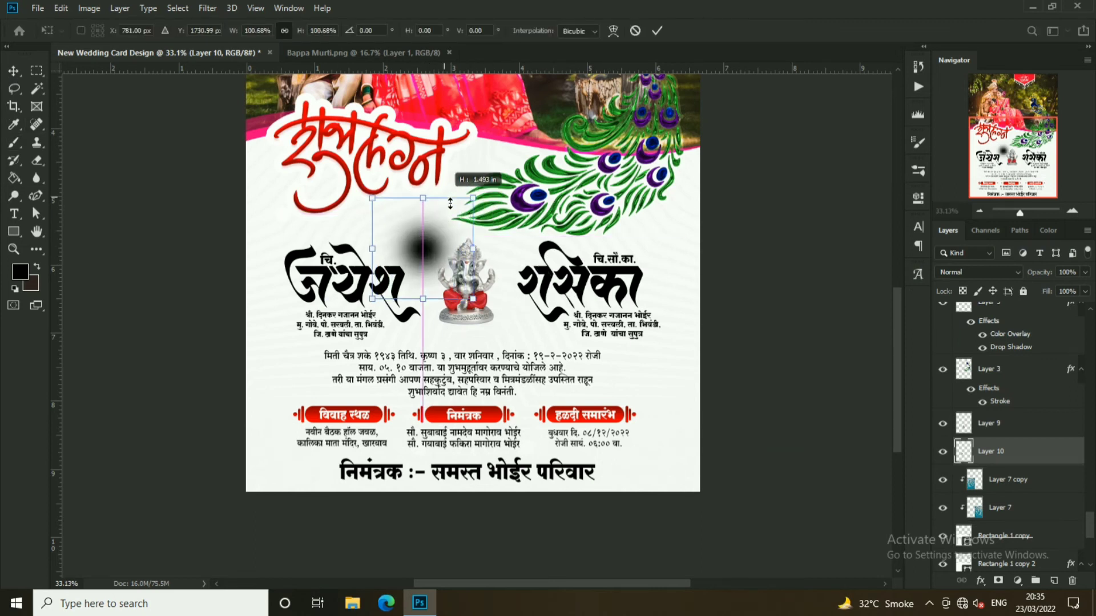
pyautogui.moveTo(444, 230); pyautogui.dragTo(453, 280)
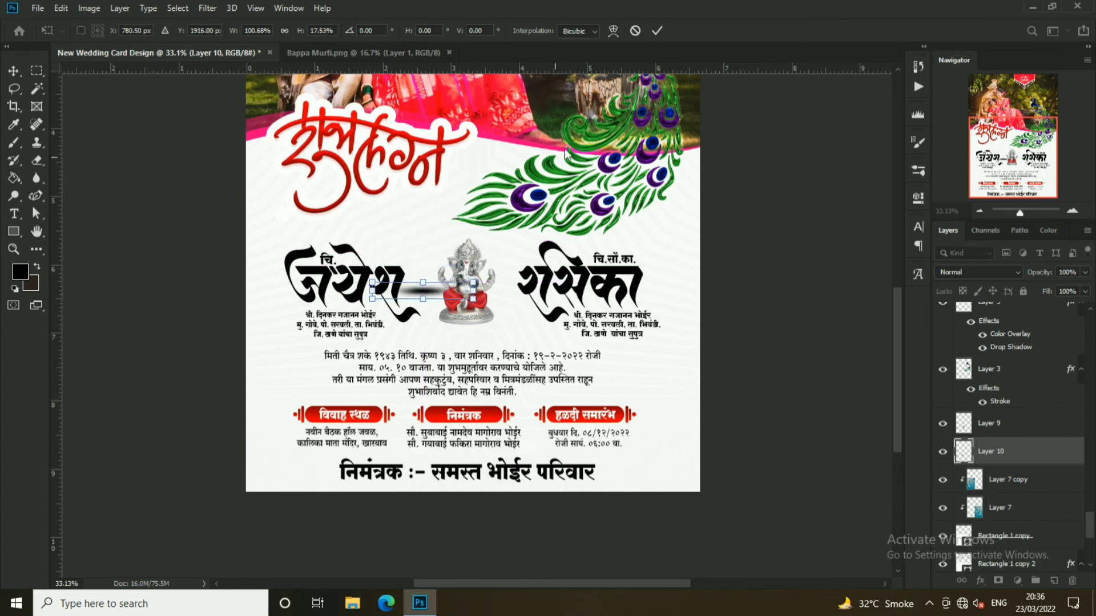
pyautogui.press('Return')
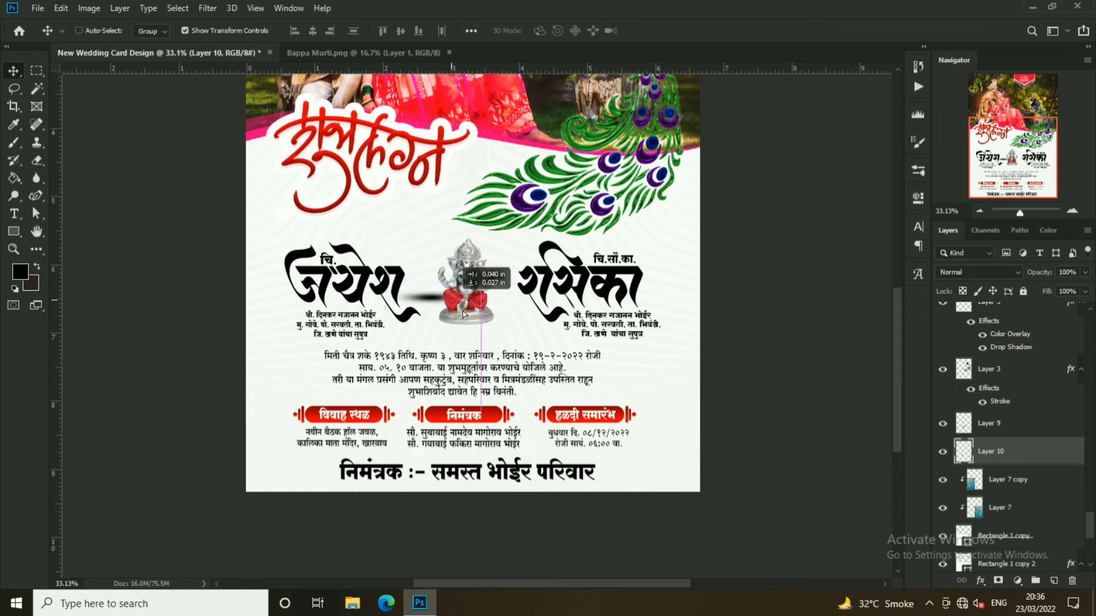
# - Move the shadow beneath the Ganesha idol's base and flatten it further
pyautogui.moveTo(445, 299)
pyautogui.mouseDown()
pyautogui.moveTo(483, 329)
pyautogui.moveTo(559, 320)
pyautogui.mouseUp()
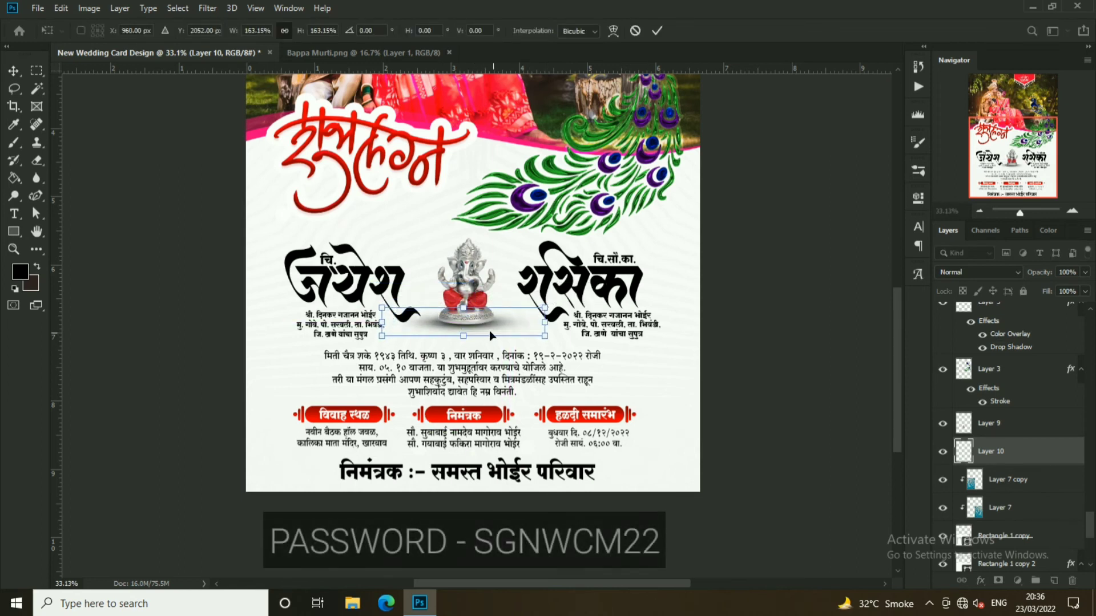
pyautogui.press('Return')
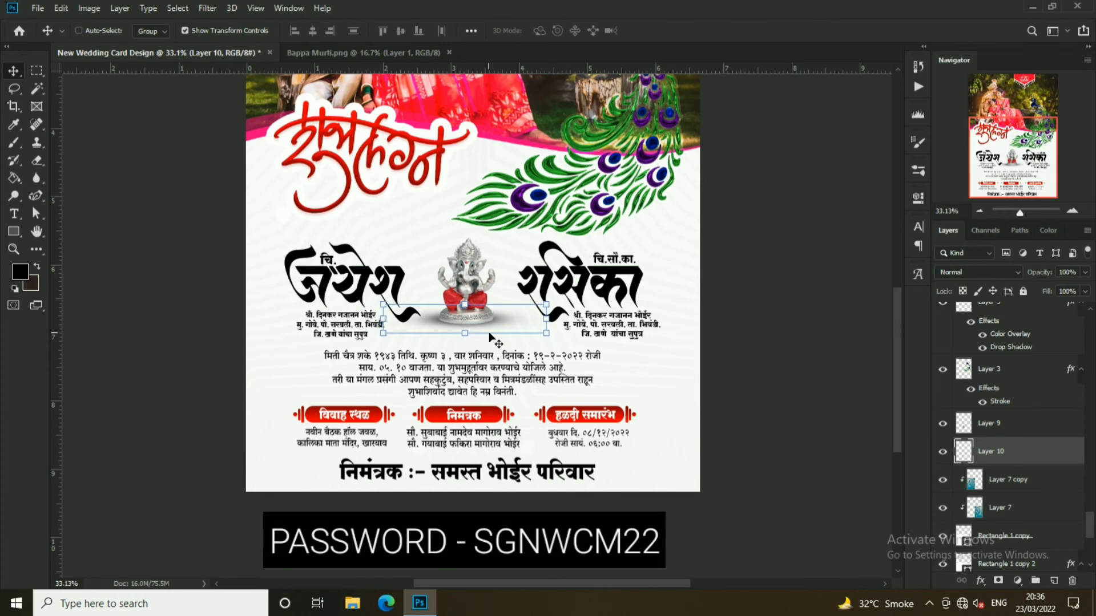
pyautogui.hotkey('ctrl', 't')
pyautogui.moveTo(475, 313); pyautogui.dragTo(474, 316)
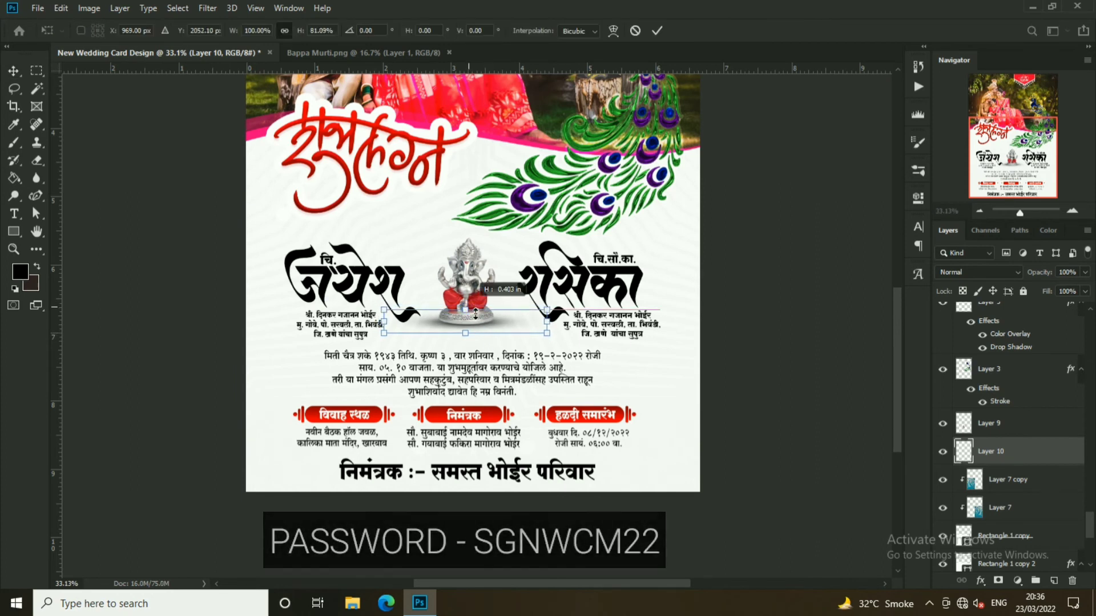
pyautogui.press('Return')
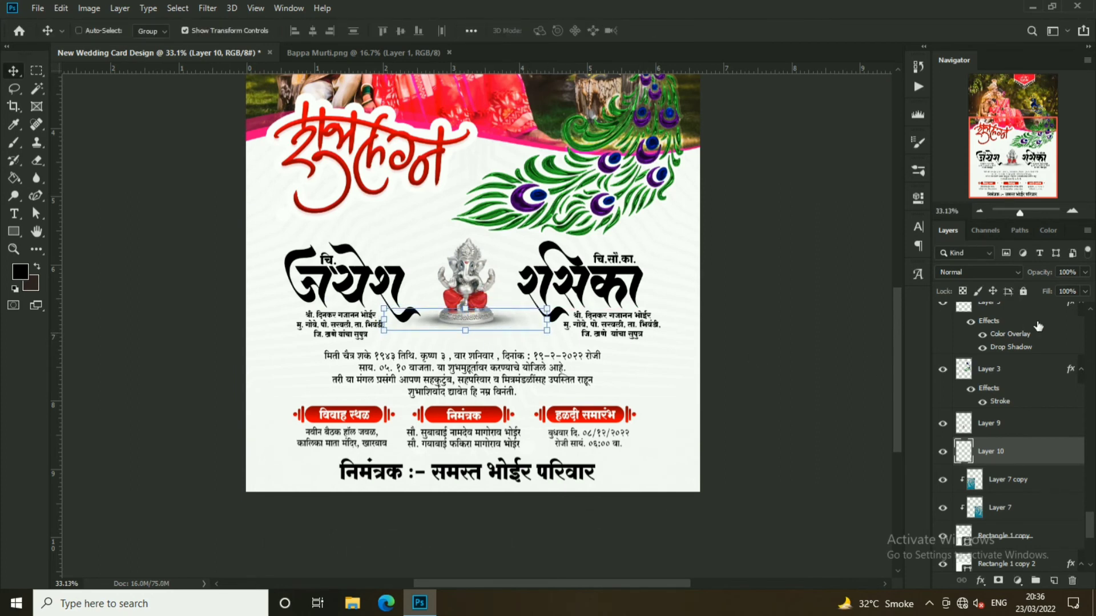
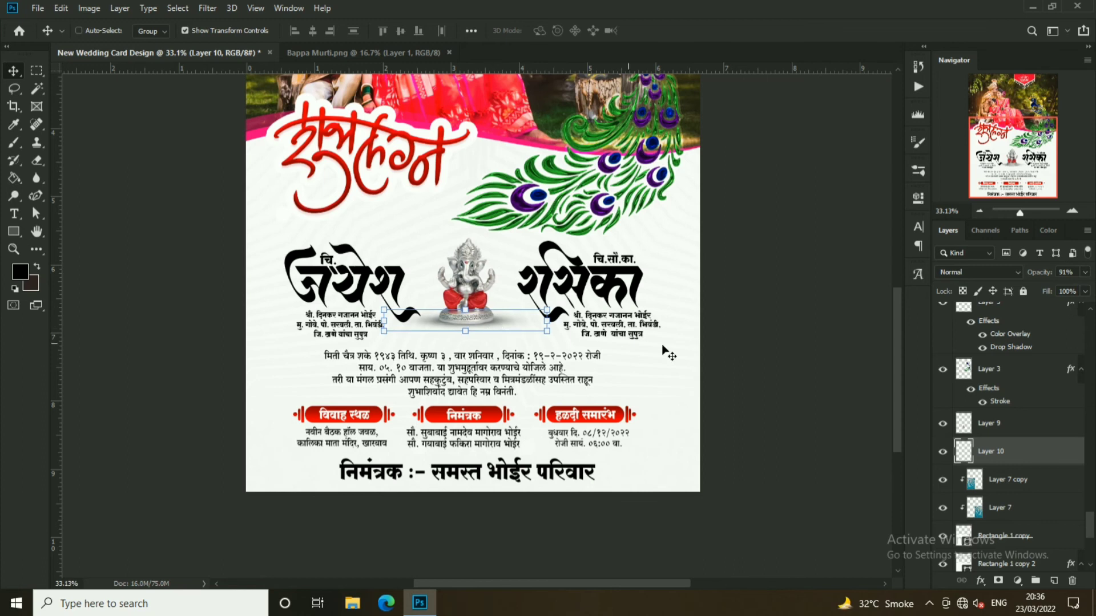
# - Select the Layer 7 copy layer and close the Bappa Murti image document
pyautogui.click(753, 311)
pyautogui.scroll(-1, 445, 377)
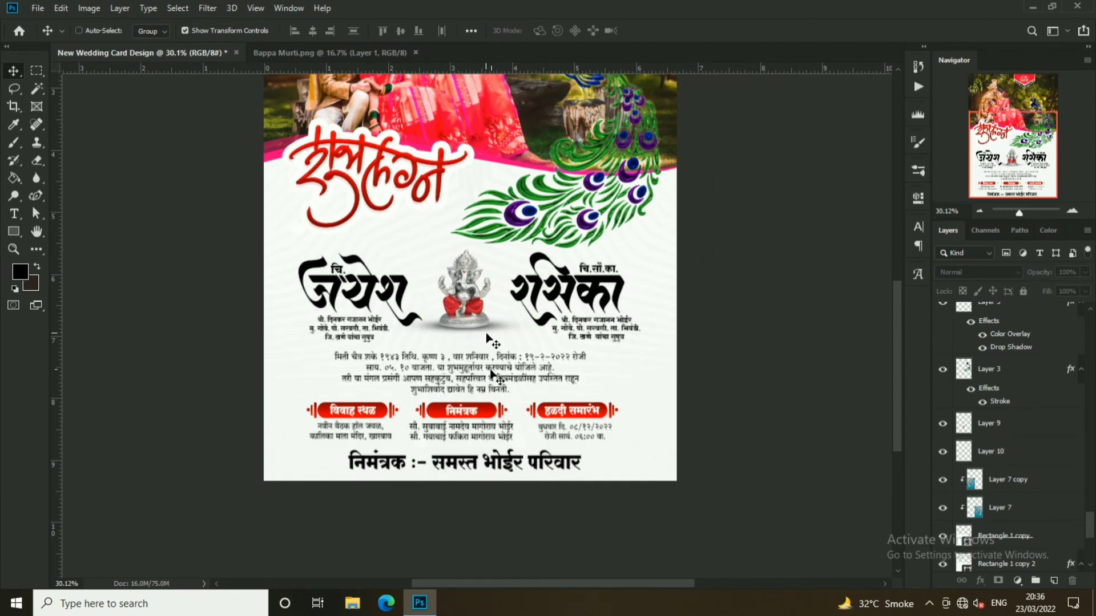
pyautogui.click(296, 388)
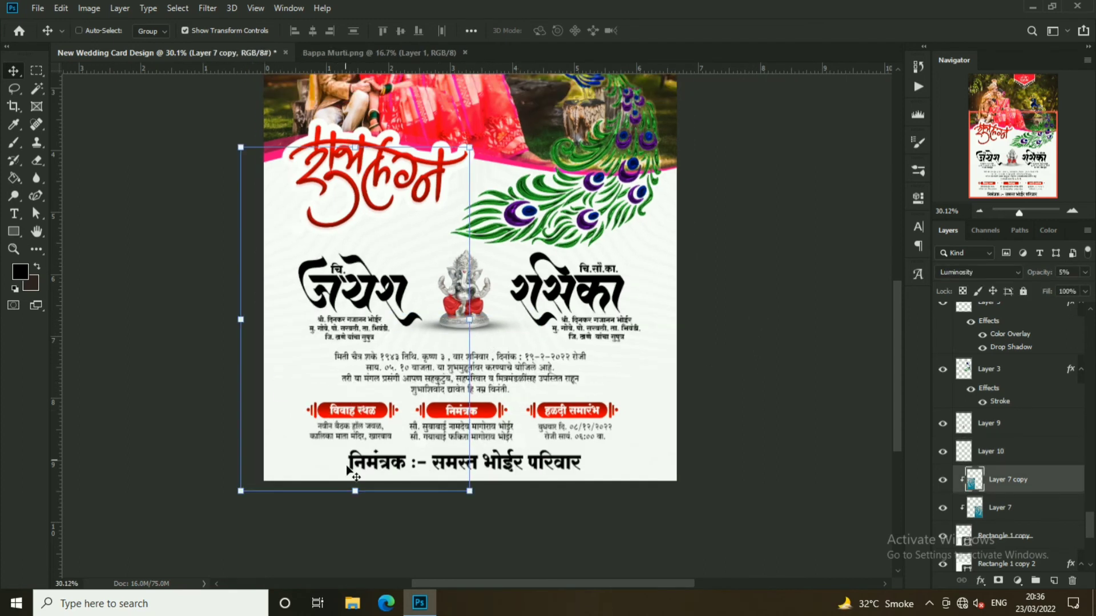
pyautogui.click(465, 53)
# - Open Piperi.png from the New Wedding folder and drag the trumpeter into the card
pyautogui.click(38, 8)
pyautogui.click(34, 35)
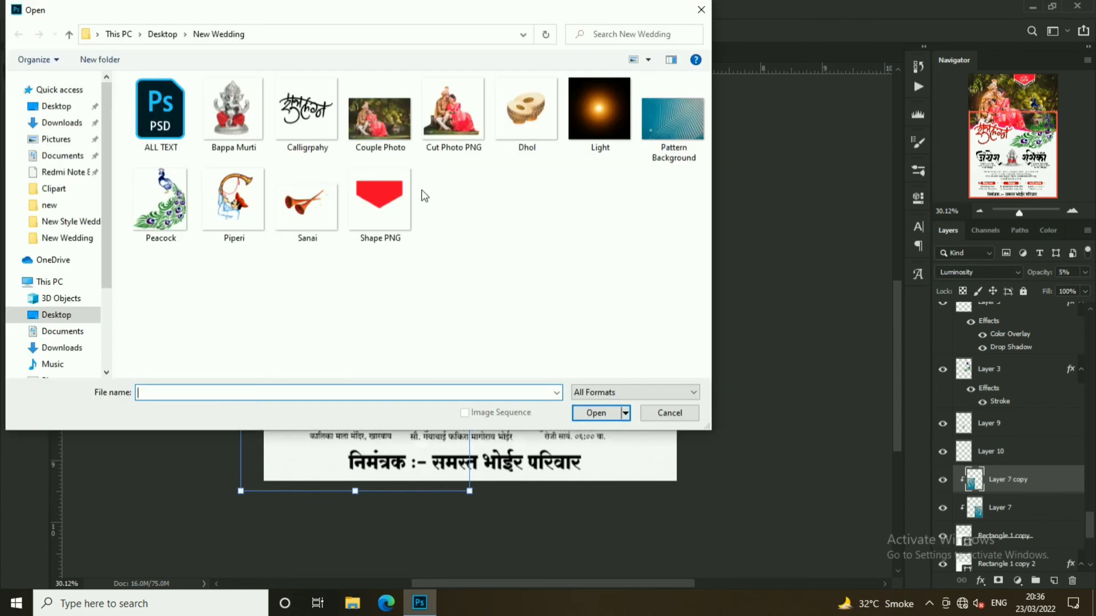
pyautogui.click(238, 201)
pyautogui.click(601, 428)
pyautogui.moveTo(425, 223); pyautogui.dragTo(656, 430)
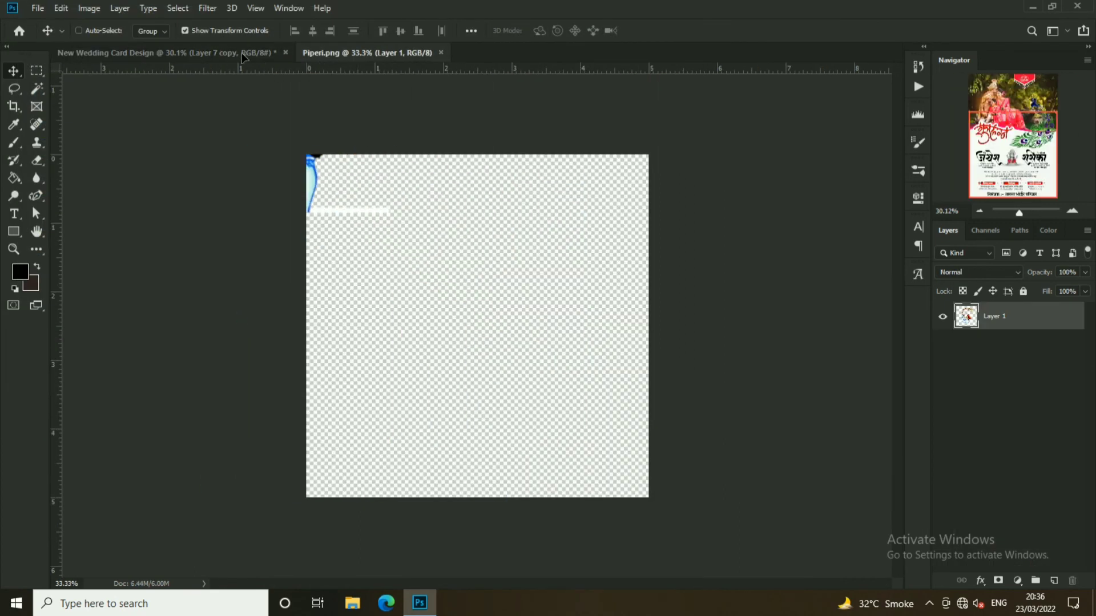
# - Scale the trumpeter to about 30 percent and place it in the card's bottom-right corner
pyautogui.hotkey('ctrl', 't')
pyautogui.moveTo(726, 371); pyautogui.dragTo(599, 502)
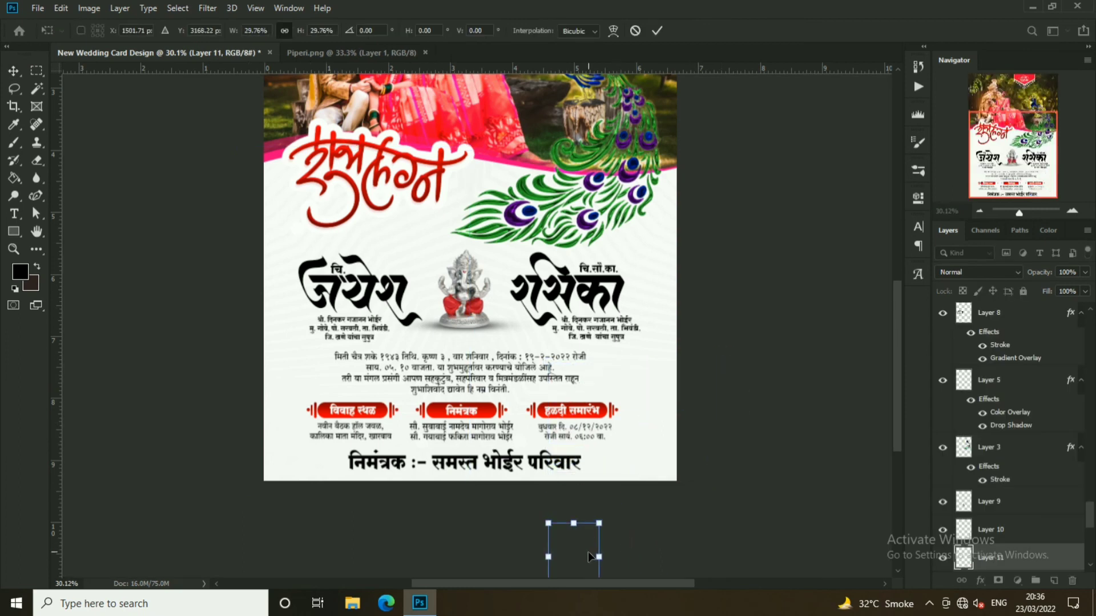
pyautogui.moveTo(588, 552)
pyautogui.mouseDown()
pyautogui.moveTo(676, 429)
pyautogui.moveTo(298, 452)
pyautogui.mouseUp()
pyautogui.press('Return')
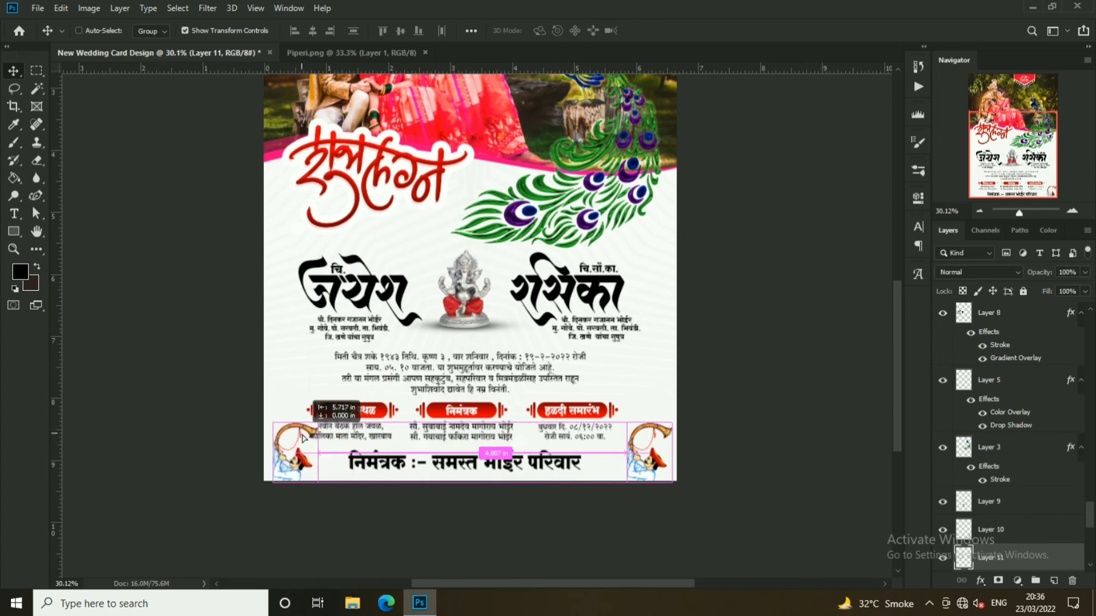
# - Make a horizontally flipped copy of the trumpeter for the bottom-left corner
pyautogui.hotkey('ctrl', 't')
pyautogui.rightClick(297, 412)
pyautogui.click(335, 390)
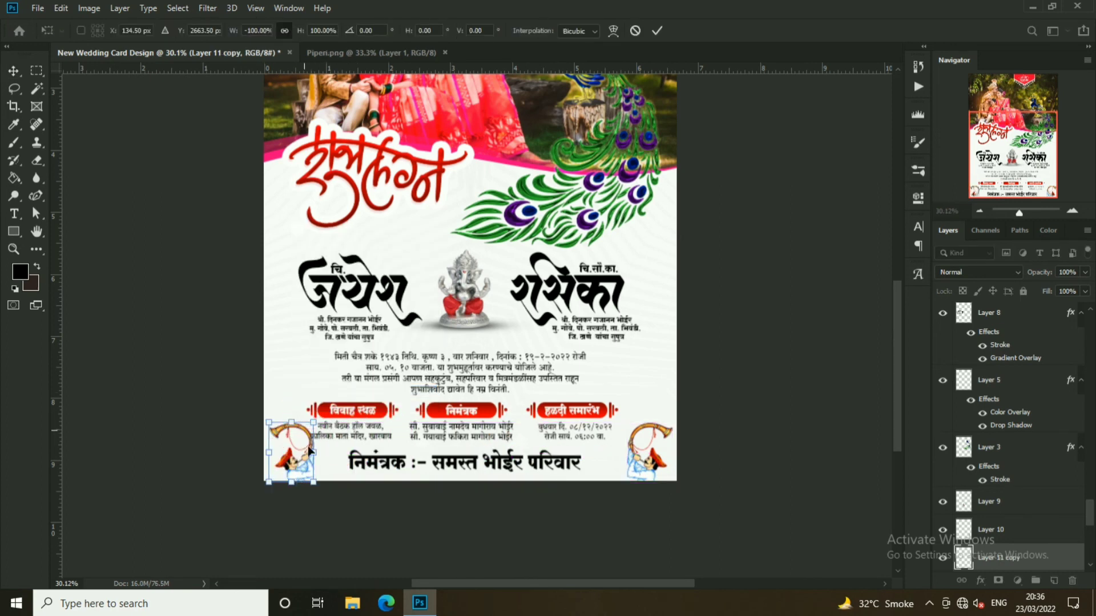
pyautogui.press('Return')
# - Select both trumpeter layers to resize them together
pyautogui.click(753, 424)
pyautogui.scroll(3, 388, 493)
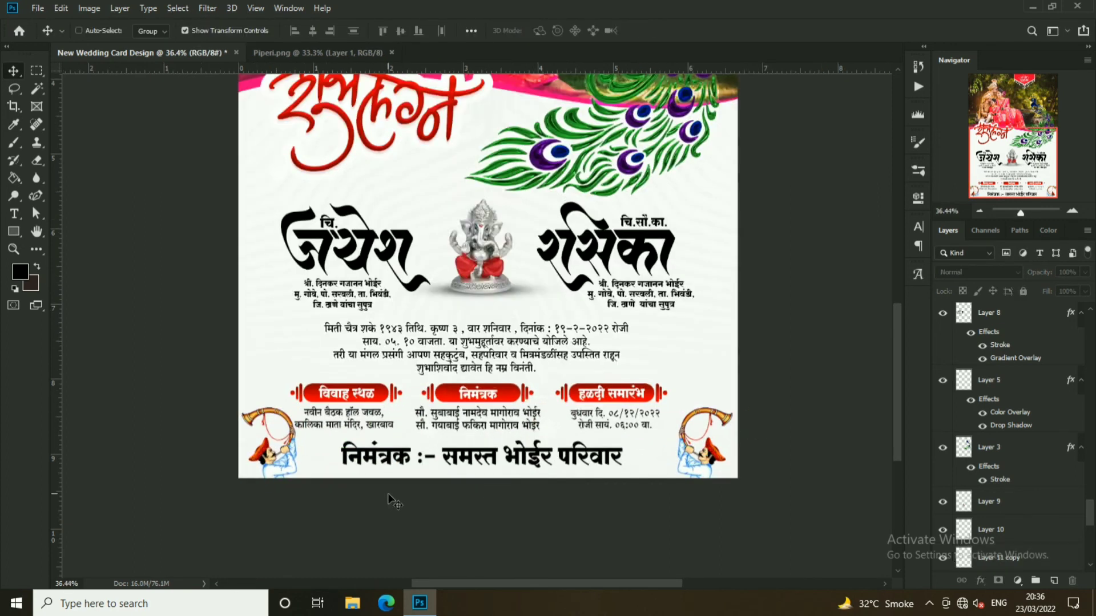
pyautogui.keyDown('ctrl'); pyautogui.click(285, 435); pyautogui.keyUp('ctrl')
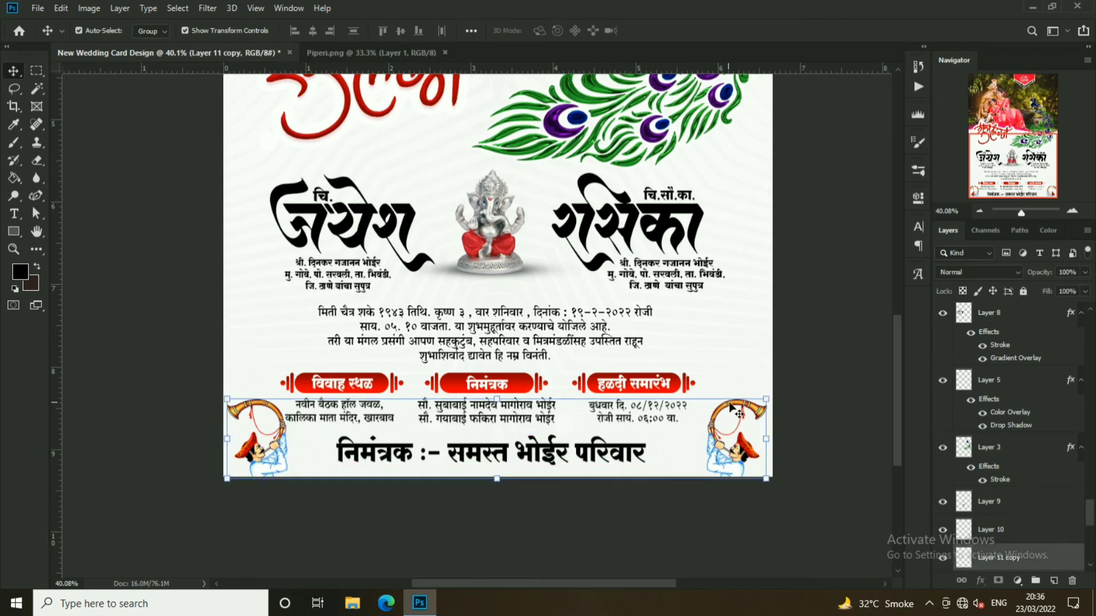
pyautogui.hotkey('ctrl', 't')
# - Shrink the two corner trumpeters slightly
pyautogui.moveTo(768, 400)
pyautogui.mouseDown()
pyautogui.moveTo(696, 425)
pyautogui.moveTo(758, 436)
pyautogui.mouseUp()
pyautogui.press('Return')
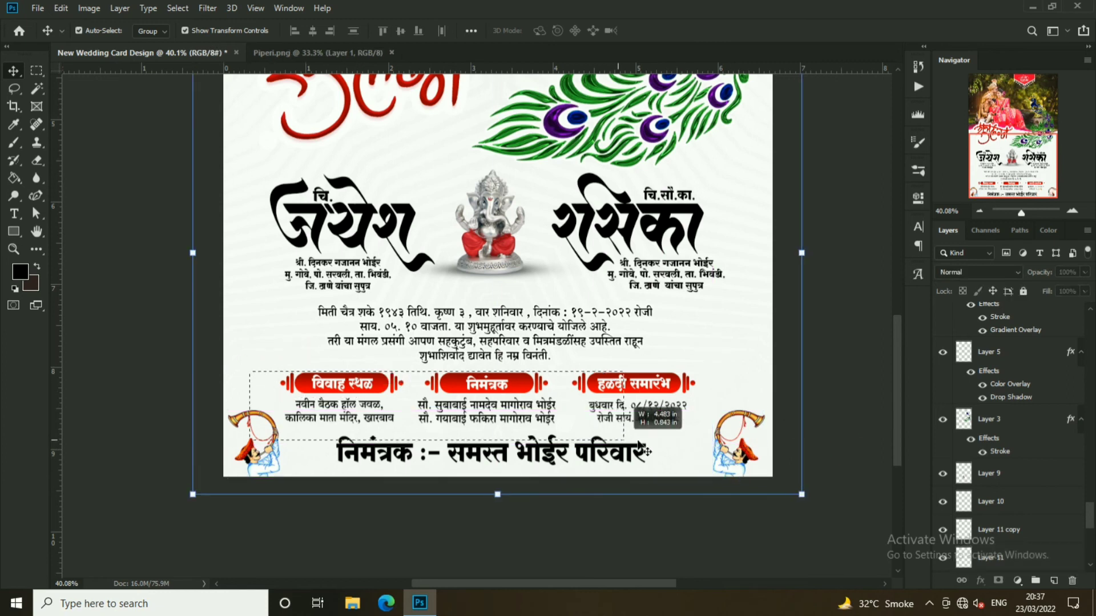
pyautogui.scroll(2, 582, 410)
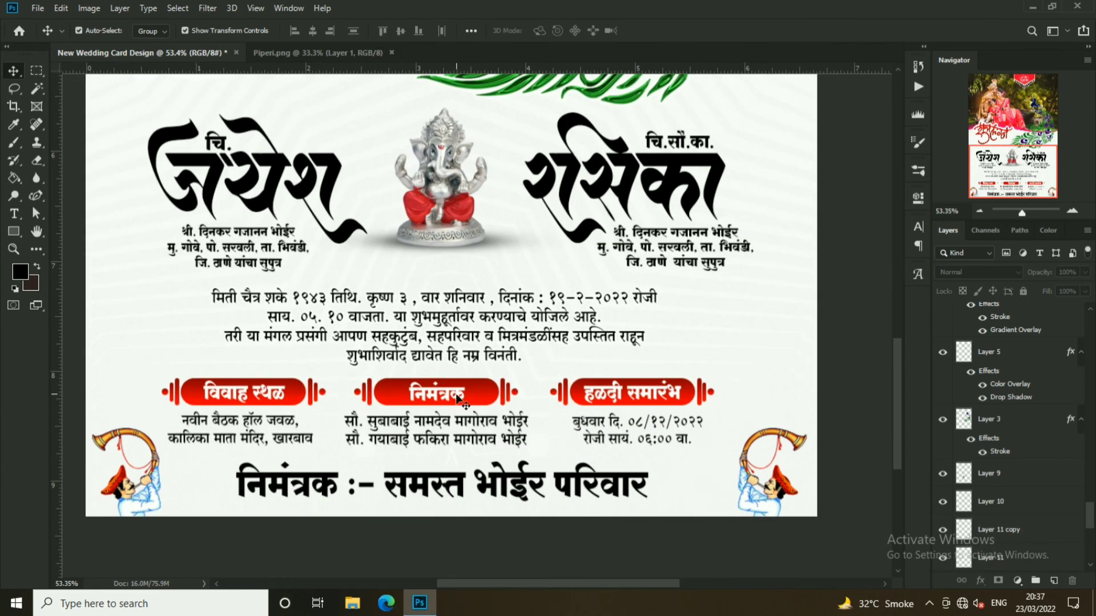
# - Shift the three red banners together slightly to the right
pyautogui.moveTo(456, 397); pyautogui.dragTo(631, 397)
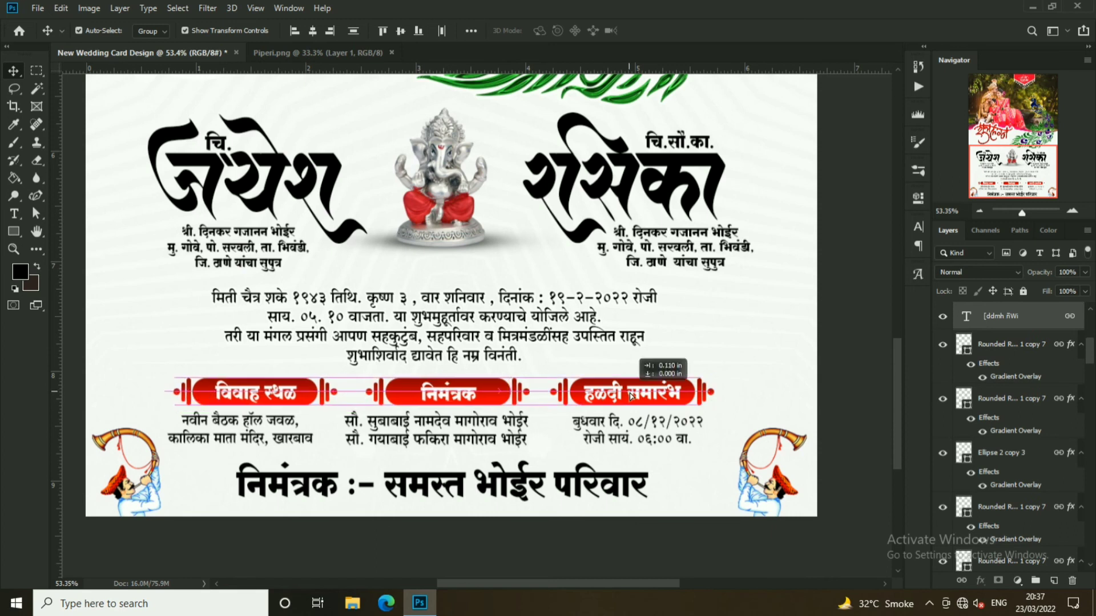
pyautogui.moveTo(722, 365)
pyautogui.mouseDown()
pyautogui.moveTo(285, 442)
pyautogui.moveTo(582, 465)
pyautogui.mouseUp()
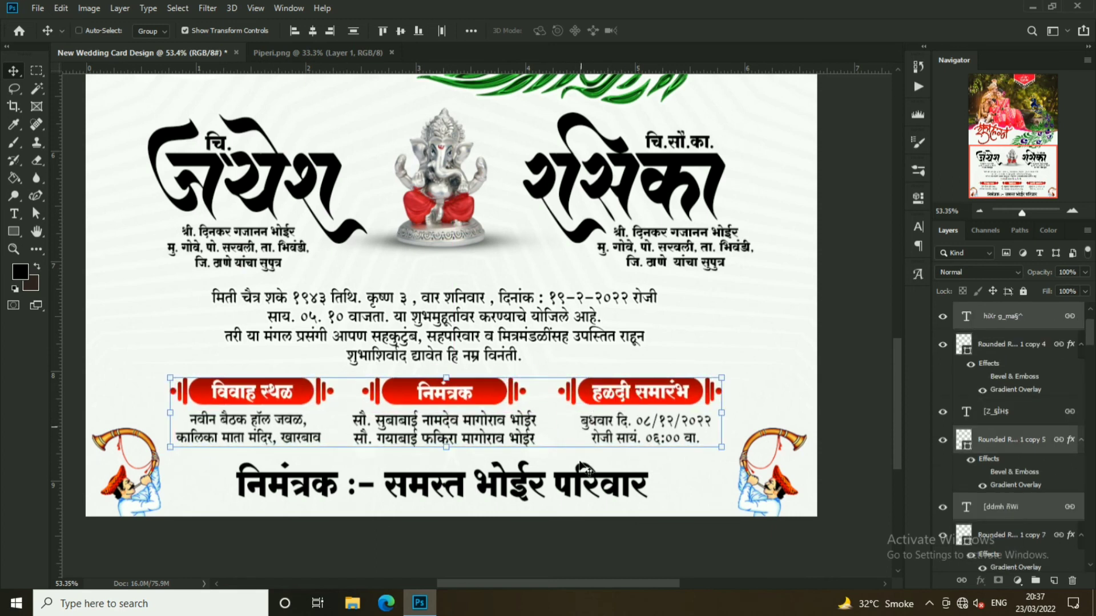
pyautogui.moveTo(582, 465); pyautogui.dragTo(586, 465)
# - Change the bottom 'निमंत्रक :- समस्त भोईर परिवार' line's text colour to dark red
pyautogui.keyDown('ctrl'); pyautogui.click(526, 489); pyautogui.keyUp('ctrl')
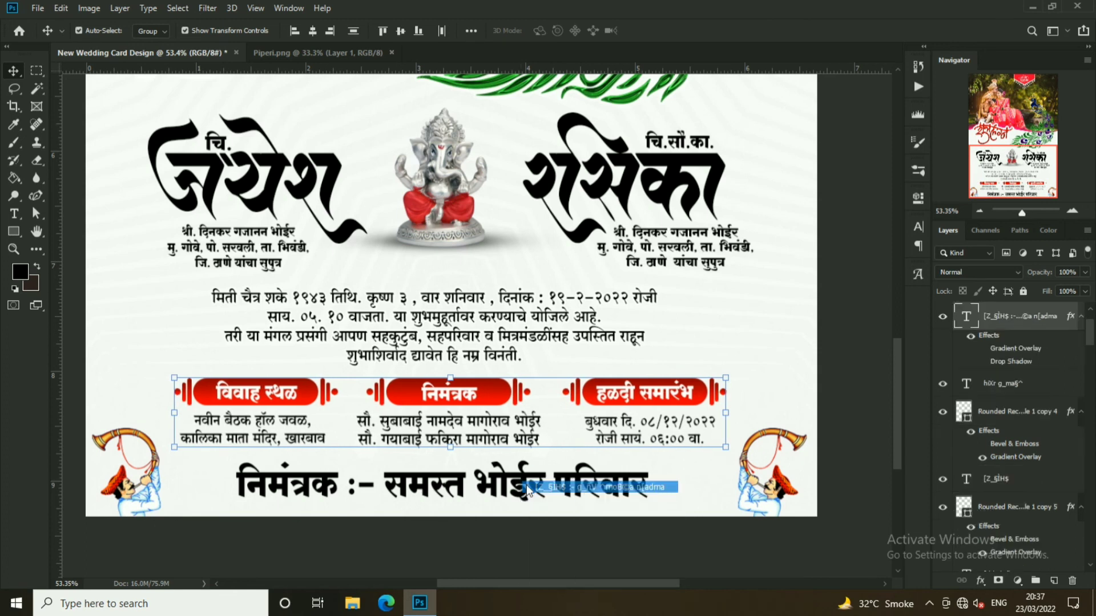
pyautogui.doubleClick(442, 485)
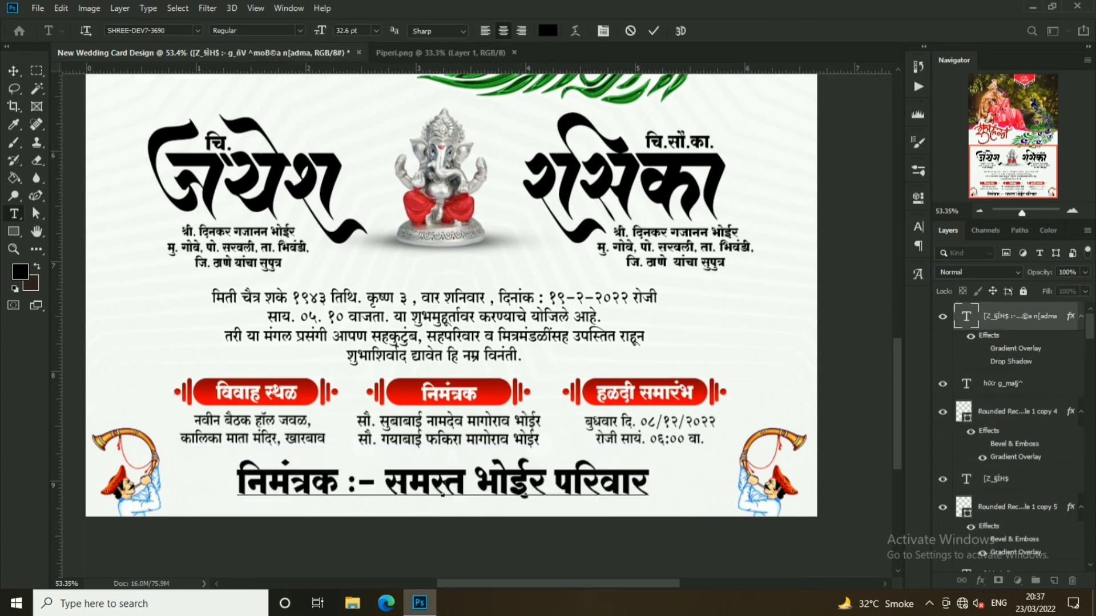
pyautogui.click(547, 31)
pyautogui.click(521, 401)
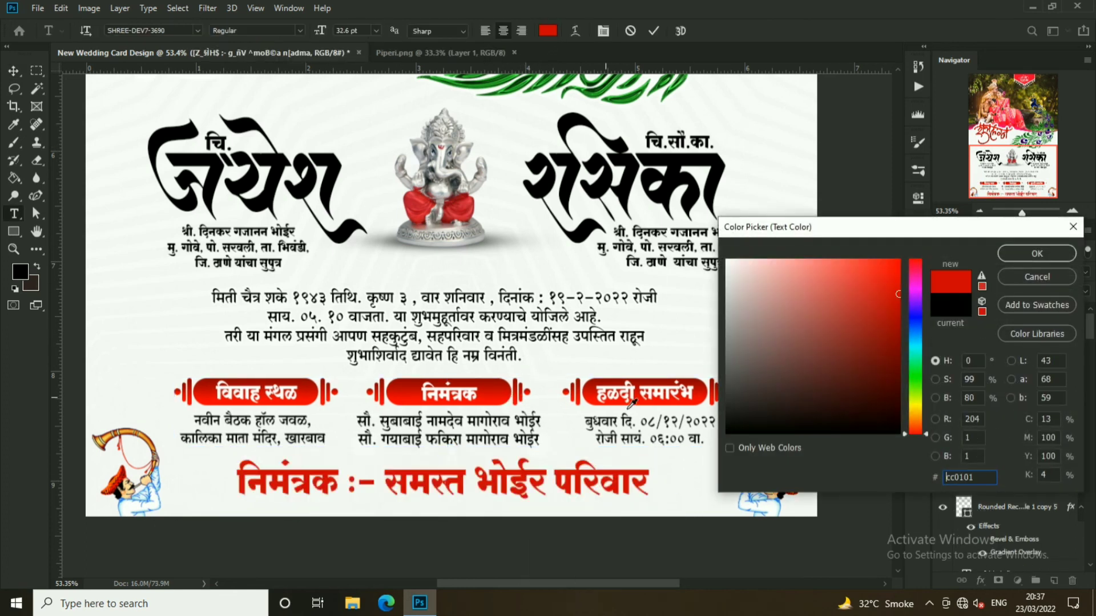
pyautogui.click(894, 317)
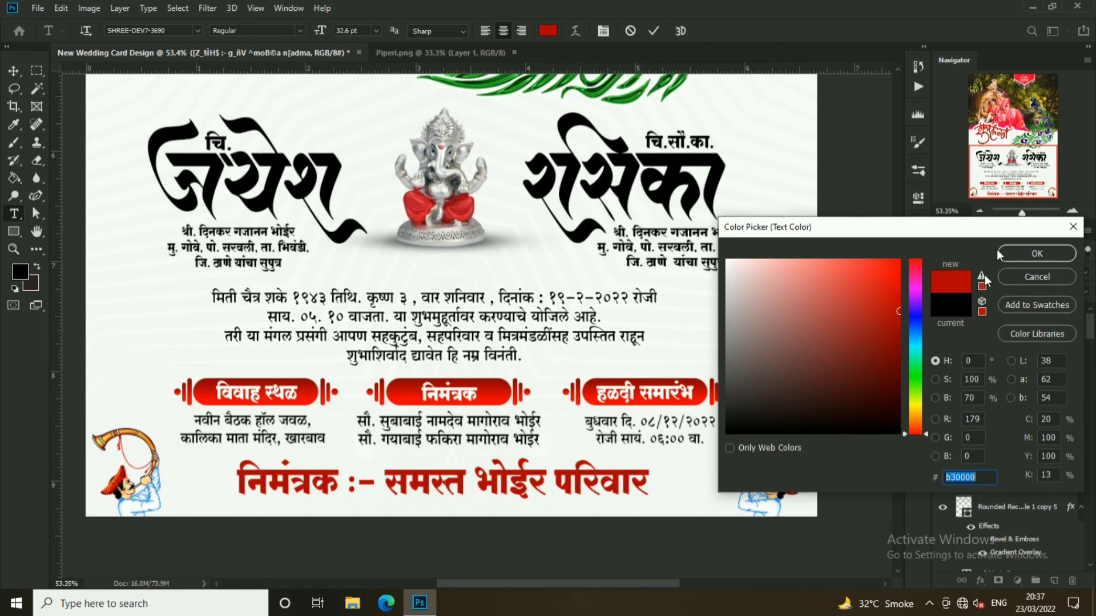
pyautogui.click(1036, 253)
pyautogui.hotkey('ctrl', 'Return')
pyautogui.press('v')
pyautogui.scroll(2, 435, 167)
# - Give the जयेश name a red gradient overlay, bevel and emboss, drop shadow and stroke
pyautogui.scroll(-2, 435, 167)
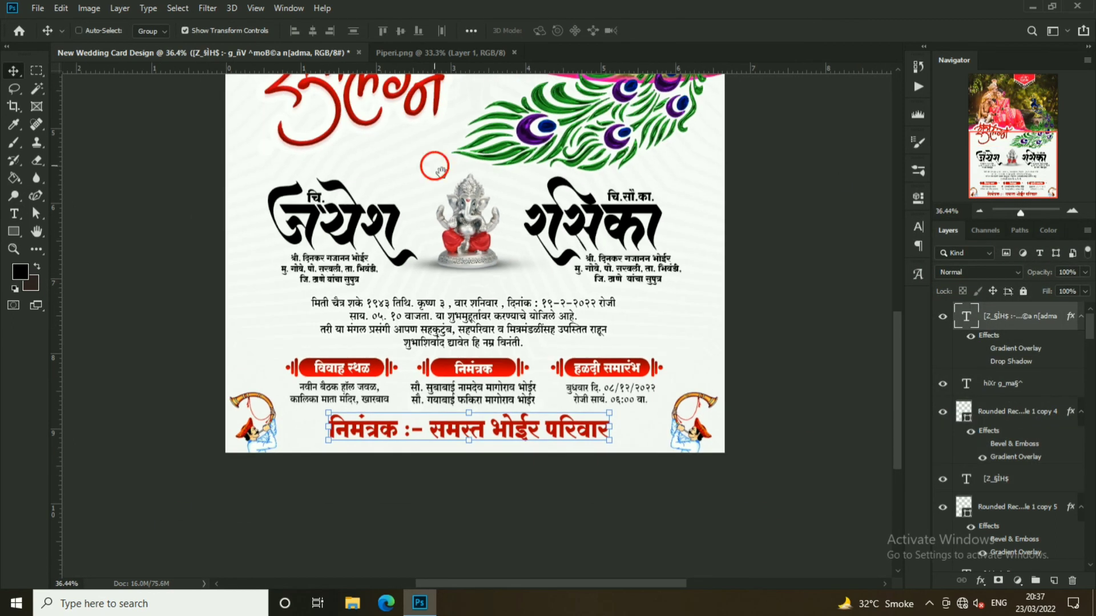
pyautogui.scroll(2, 435, 167)
pyautogui.click(1016, 492)
pyautogui.rightClick(1016, 492)
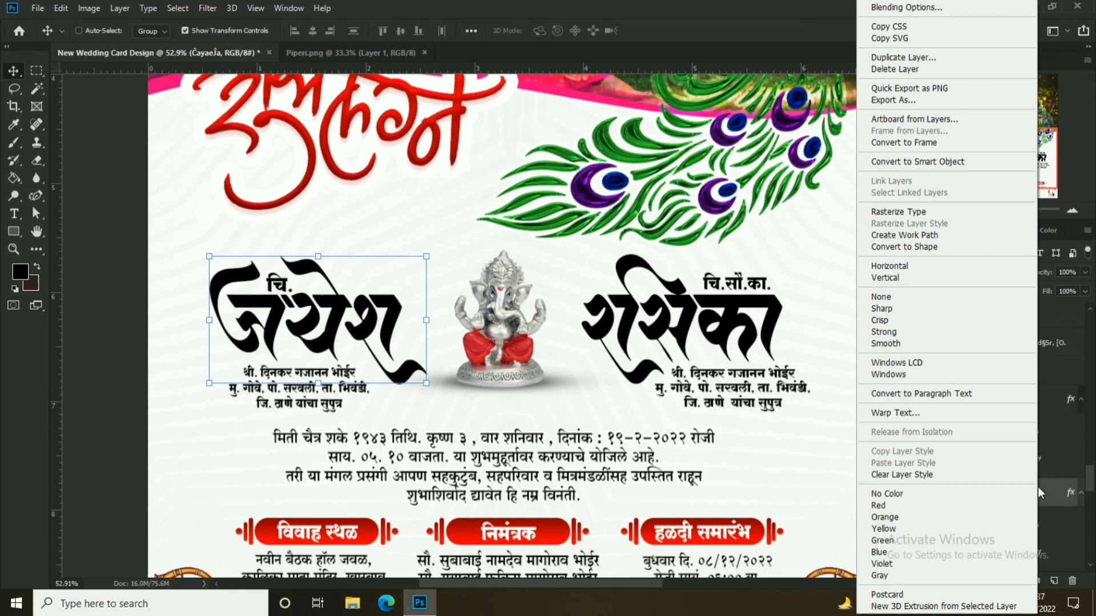
pyautogui.click(910, 8)
pyautogui.click(592, 353)
pyautogui.click(591, 210)
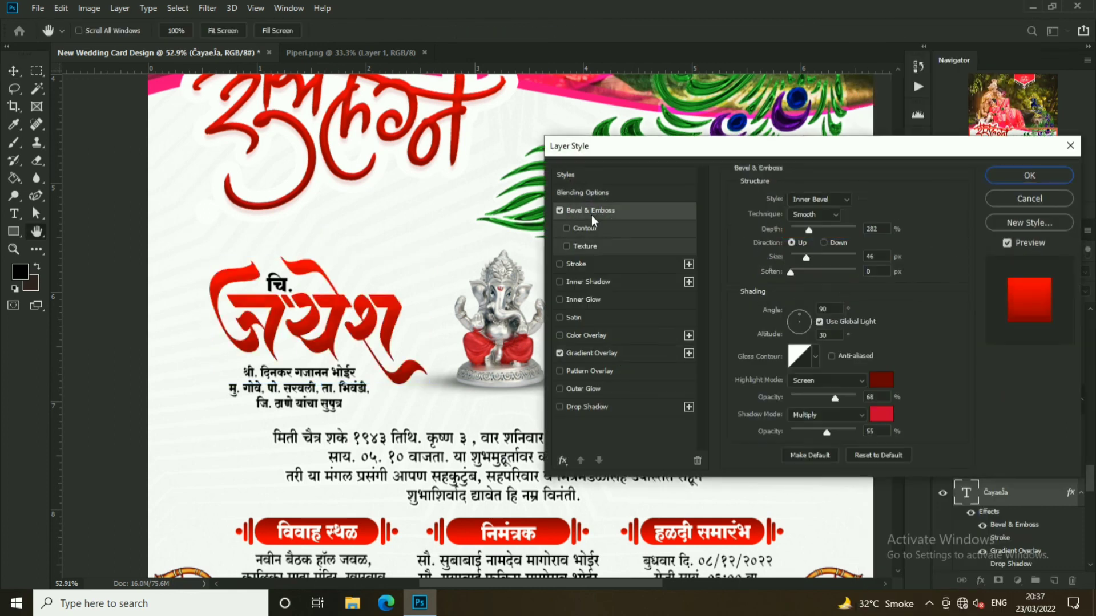
pyautogui.click(590, 405)
pyautogui.click(591, 265)
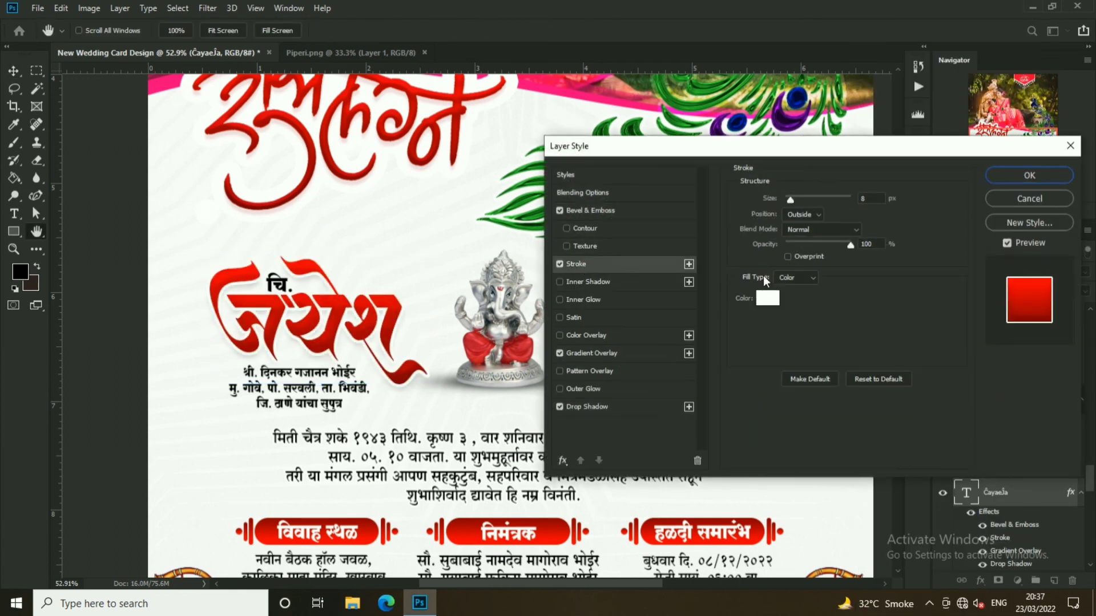
pyautogui.click(1029, 175)
# - Apply the same red gradient layer style to the रशिका name
pyautogui.click(1004, 399)
pyautogui.rightClick(1005, 399)
pyautogui.press('Escape')
pyautogui.press('v')
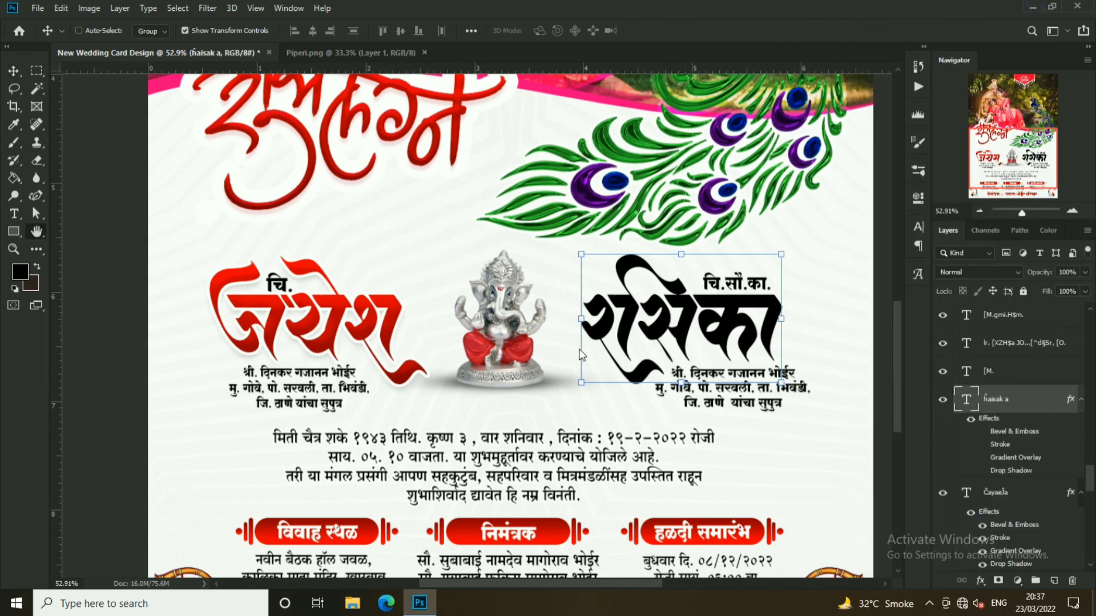
pyautogui.click(591, 264)
pyautogui.click(588, 213)
pyautogui.click(590, 406)
pyautogui.click(1022, 172)
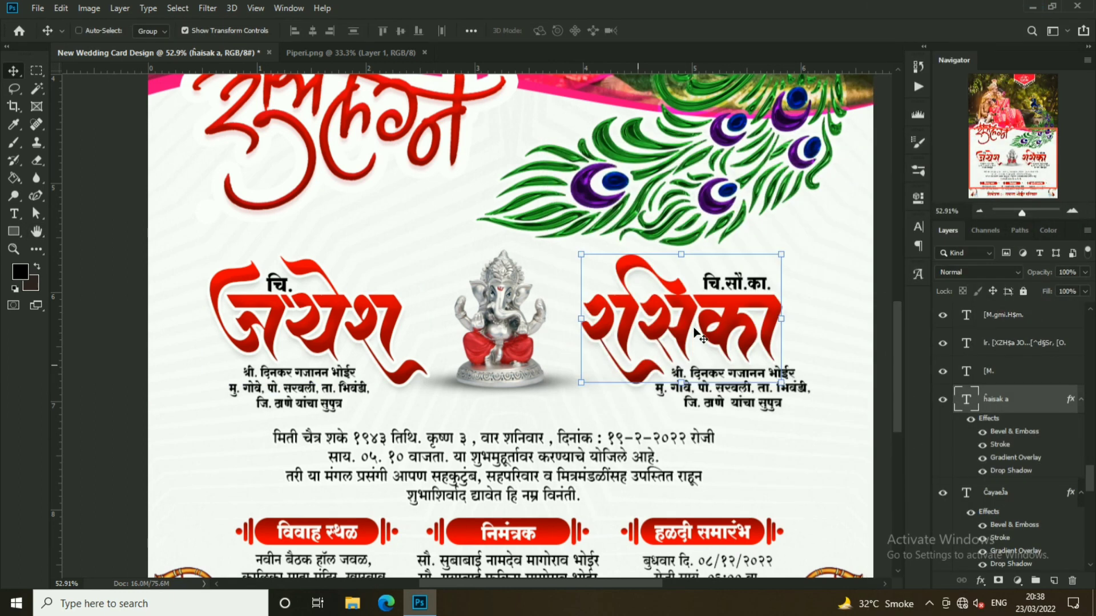
# - Recolour the चि.सौ.का text dark red
pyautogui.doubleClick(966, 314)
pyautogui.click(547, 31)
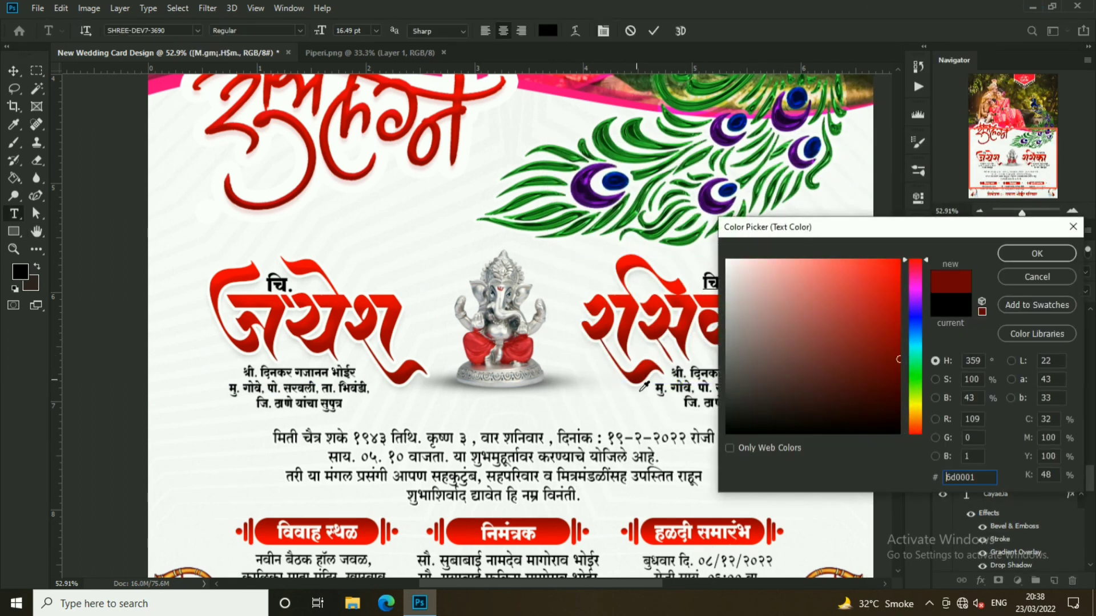
pyautogui.click(1037, 253)
pyautogui.hotkey('ctrl', 'Return')
pyautogui.press('v')
pyautogui.scroll(1, 725, 287)
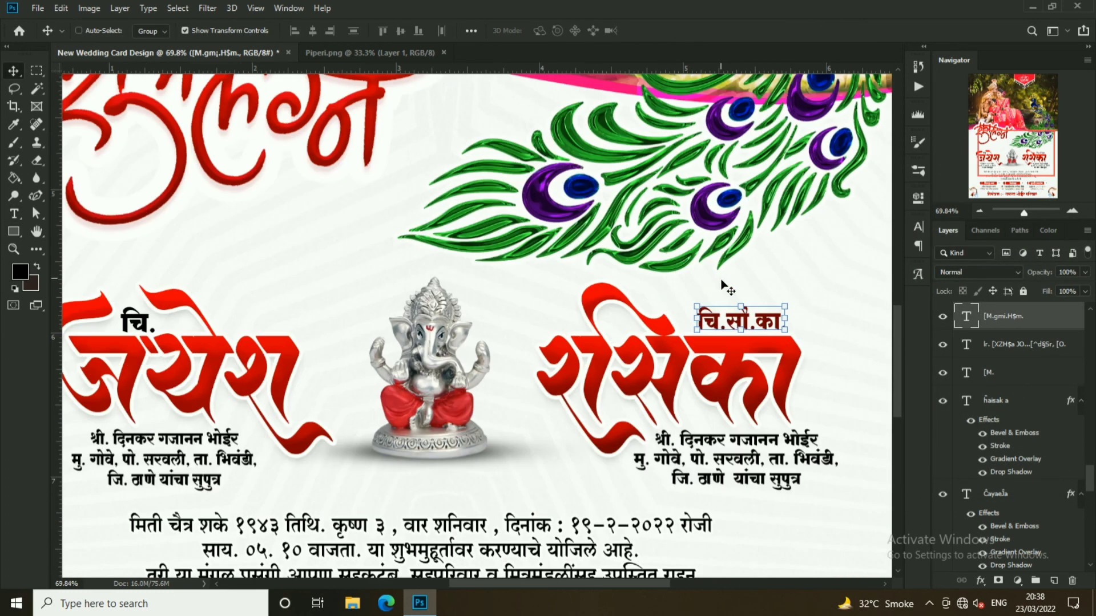
pyautogui.doubleClick(735, 337)
pyautogui.click(630, 33)
# - Recolour the left चि. text dark red
pyautogui.doubleClick(142, 328)
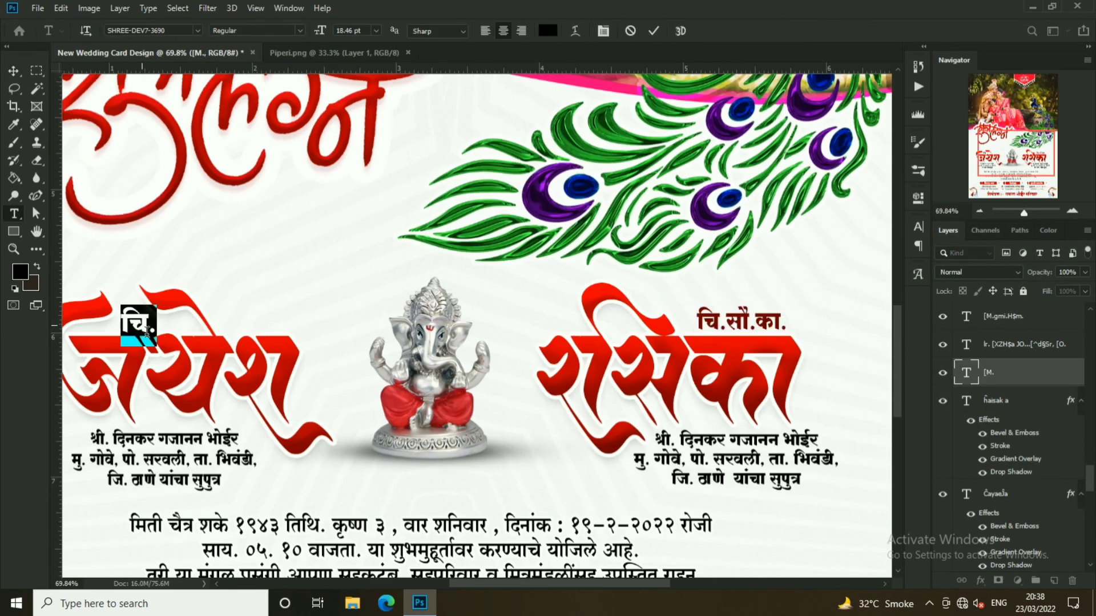
pyautogui.click(547, 31)
pyautogui.click(718, 317)
pyautogui.click(1037, 254)
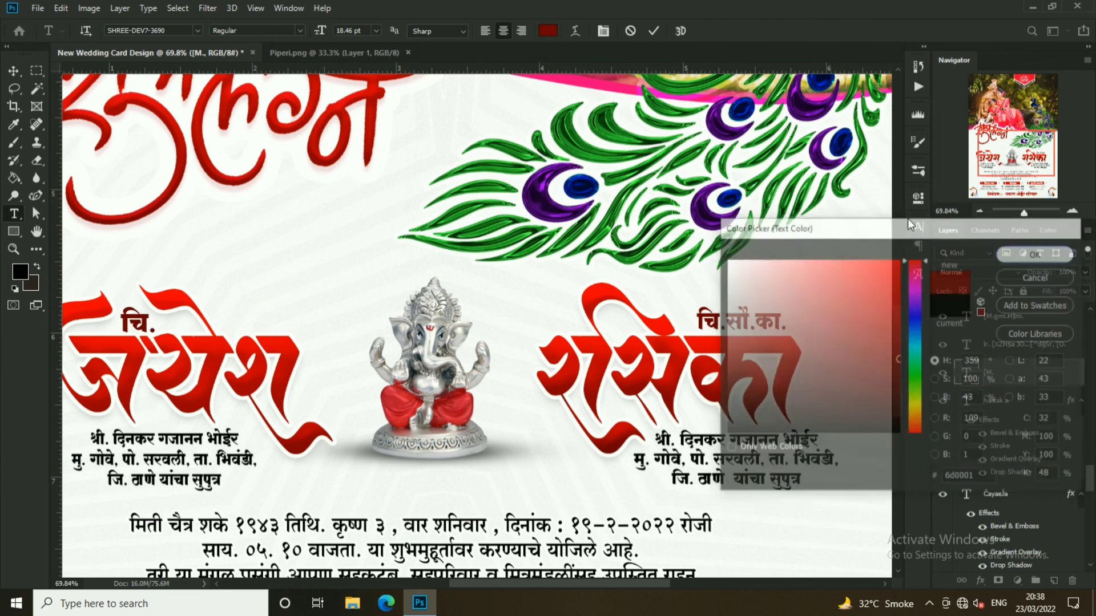
pyautogui.hotkey('ctrl', 'Return')
pyautogui.press('v')
# - Recolour the bride's family-detail lines on the right dark red
pyautogui.doubleClick(736, 460)
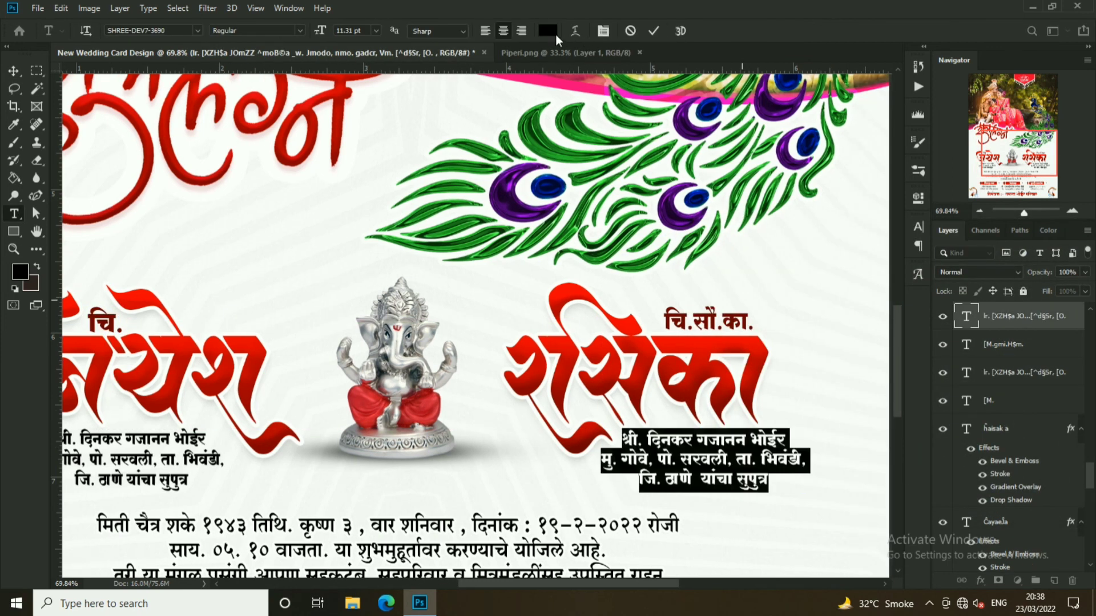
pyautogui.click(548, 30)
pyautogui.click(692, 318)
pyautogui.click(1037, 254)
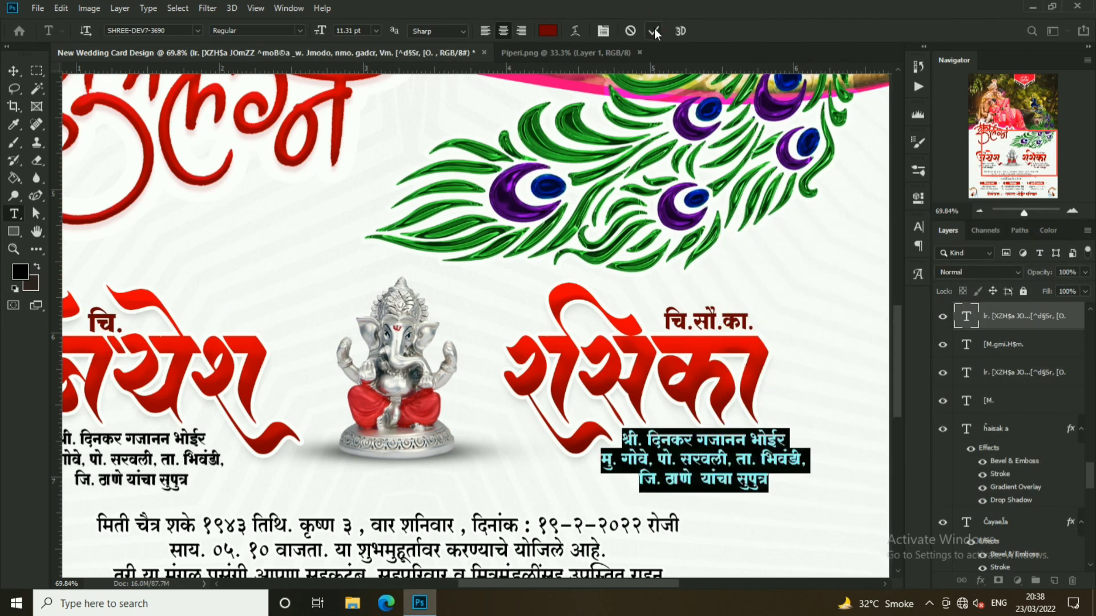
pyautogui.click(653, 31)
pyautogui.press('v')
# - Recolour the groom's family-detail lines on the left dark red
pyautogui.click(199, 452)
pyautogui.doubleClick(199, 453)
pyautogui.click(547, 31)
pyautogui.click(711, 334)
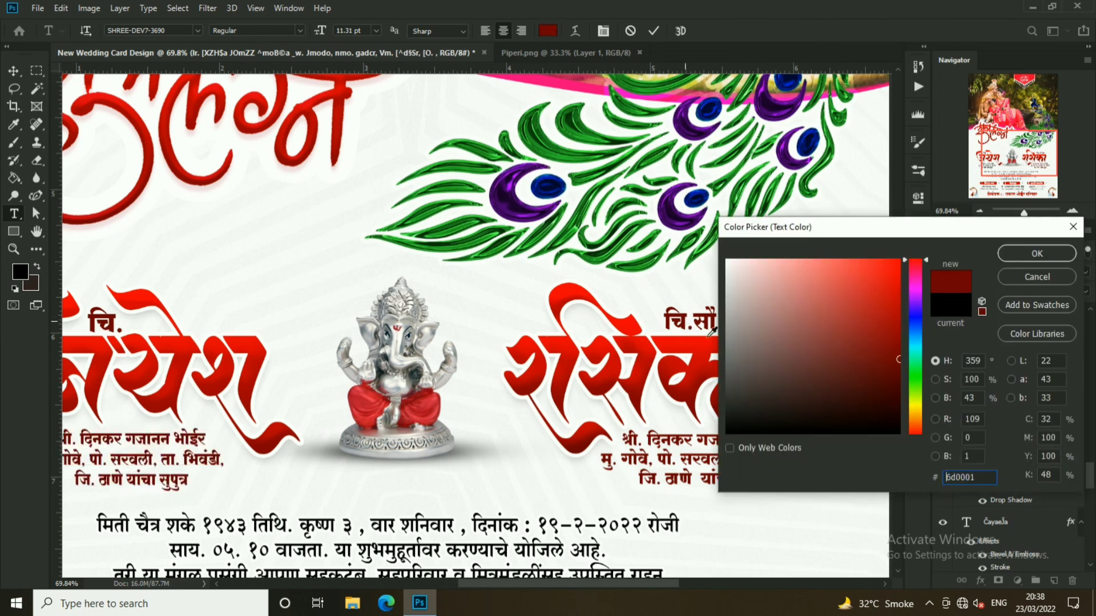
pyautogui.click(1037, 254)
pyautogui.click(654, 31)
pyautogui.press('v')
pyautogui.keyDown('alt'); pyautogui.scroll(-3, 490, 374); pyautogui.keyUp('alt')
# - Recolour the invitation paragraph dark red
pyautogui.keyDown('ctrl'); pyautogui.click(491, 374); pyautogui.keyUp('ctrl')
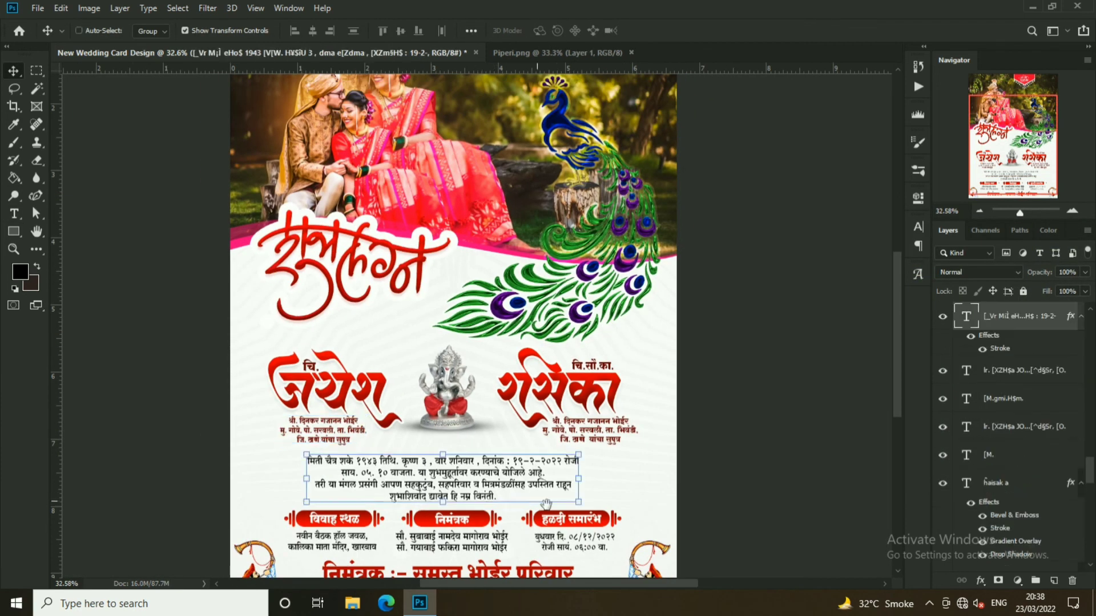
pyautogui.scroll(3, 491, 374)
pyautogui.doubleClick(491, 371)
pyautogui.click(547, 31)
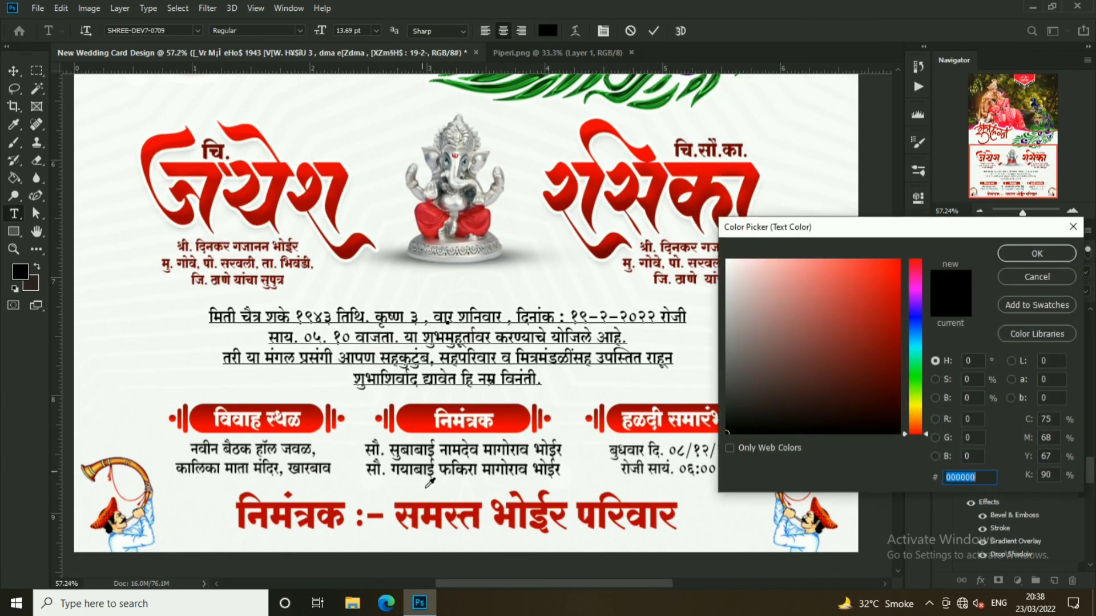
pyautogui.click(438, 511)
pyautogui.click(1037, 254)
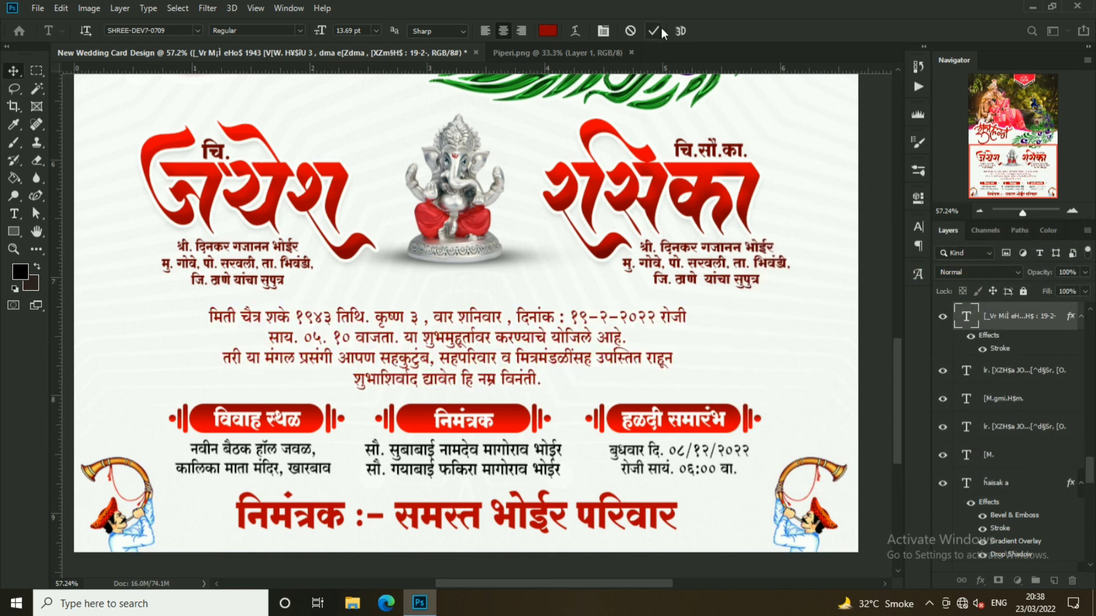
# - Recolour the haldi date and time text dark red
pyautogui.doubleClick(736, 468)
pyautogui.click(547, 31)
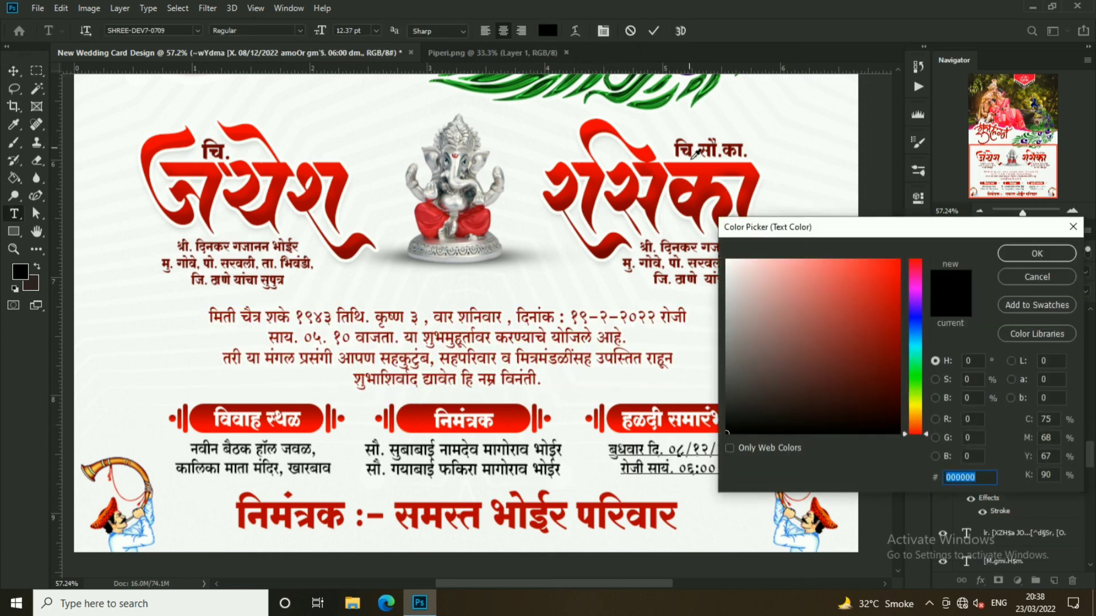
pyautogui.click(695, 155)
pyautogui.click(1037, 253)
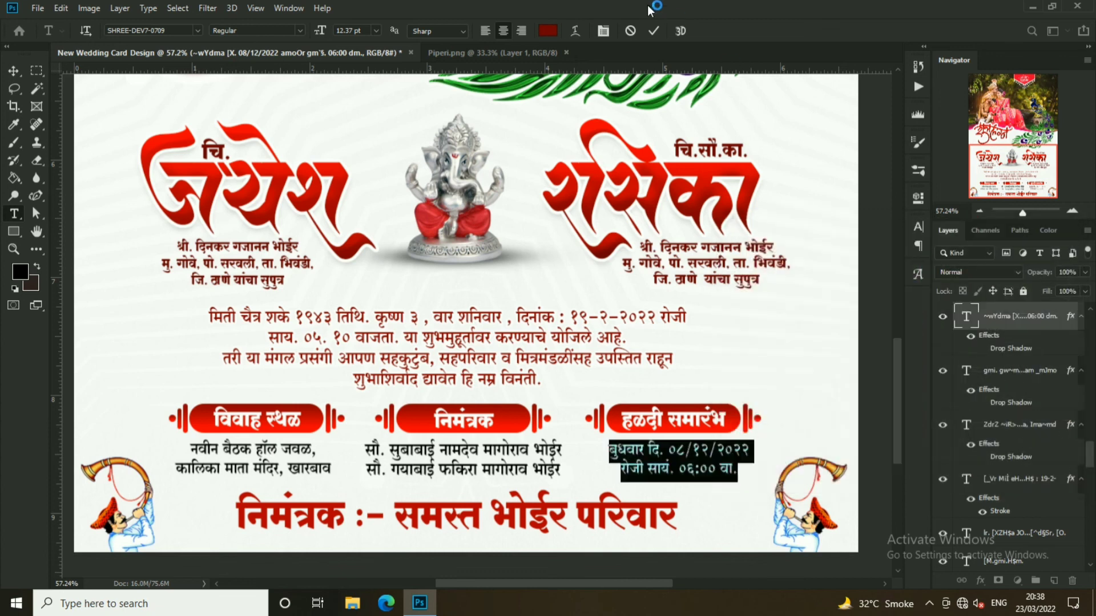
# - Recolour the middle-column invitee names and the left-column venue text dark red
pyautogui.moveTo(365, 448); pyautogui.dragTo(560, 471)
pyautogui.click(547, 31)
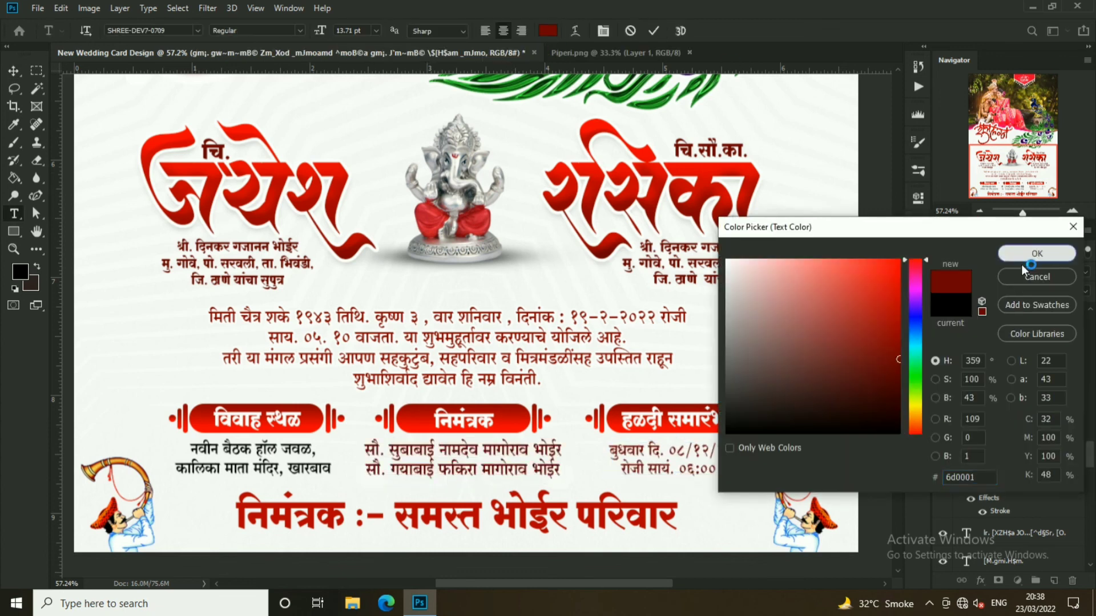
pyautogui.click(1037, 254)
pyautogui.keyDown('ctrl'); pyautogui.click(273, 474); pyautogui.keyUp('ctrl')
pyautogui.hotkey('ctrl', 'a')
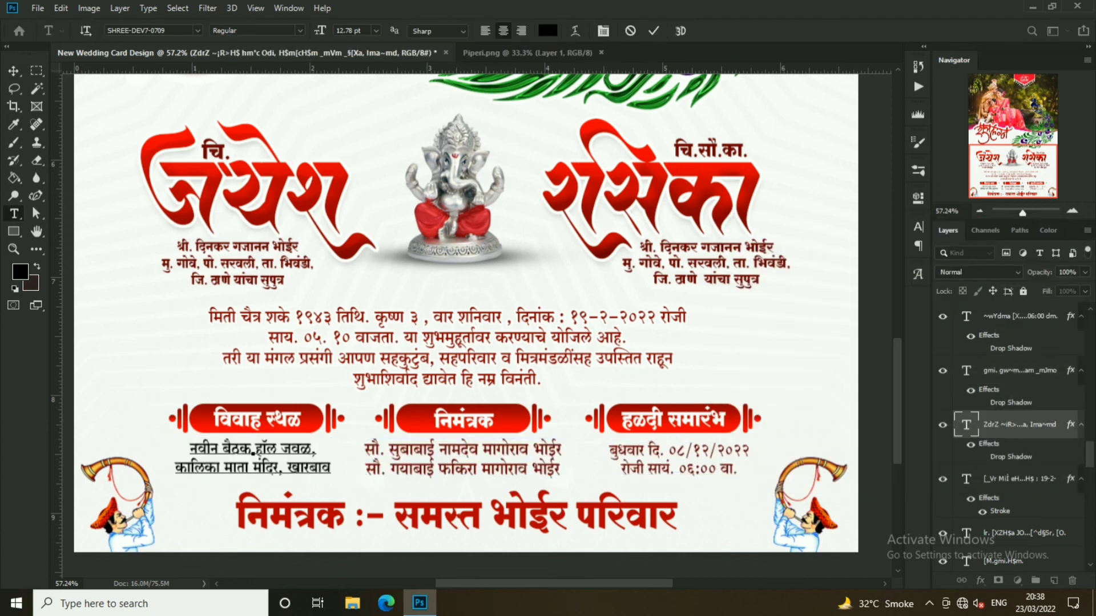
pyautogui.click(548, 30)
pyautogui.click(1037, 253)
pyautogui.hotkey('ctrl', 'Return')
# - Open the Dhol and Sanai images together
pyautogui.press('v')
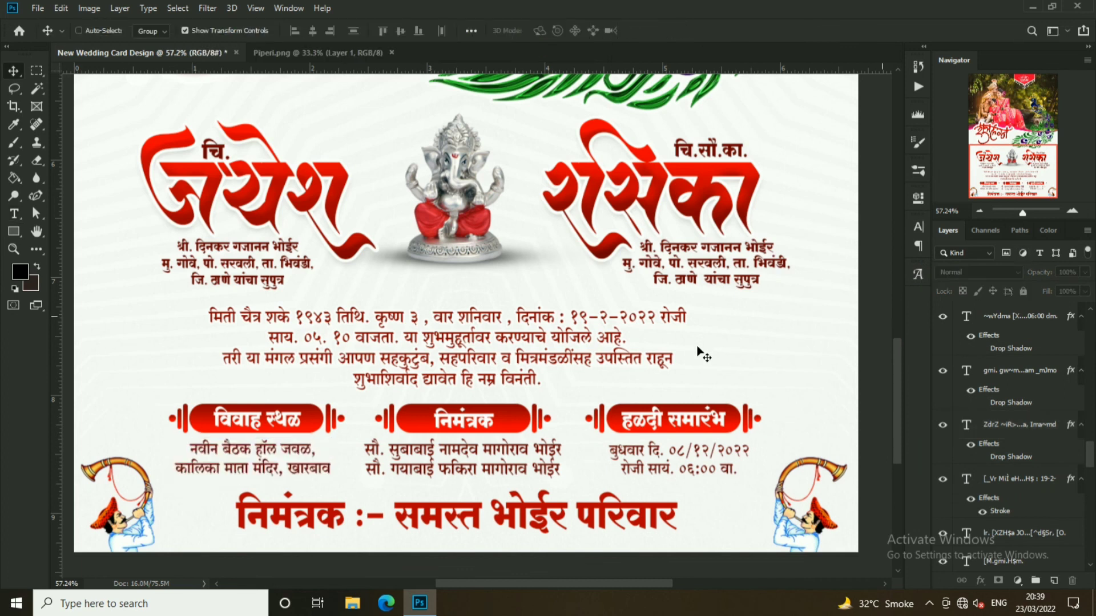
pyautogui.scroll(-3, 697, 349)
pyautogui.scroll(-3, 697, 349)
pyautogui.scroll(-2, 697, 350)
pyautogui.click(996, 557)
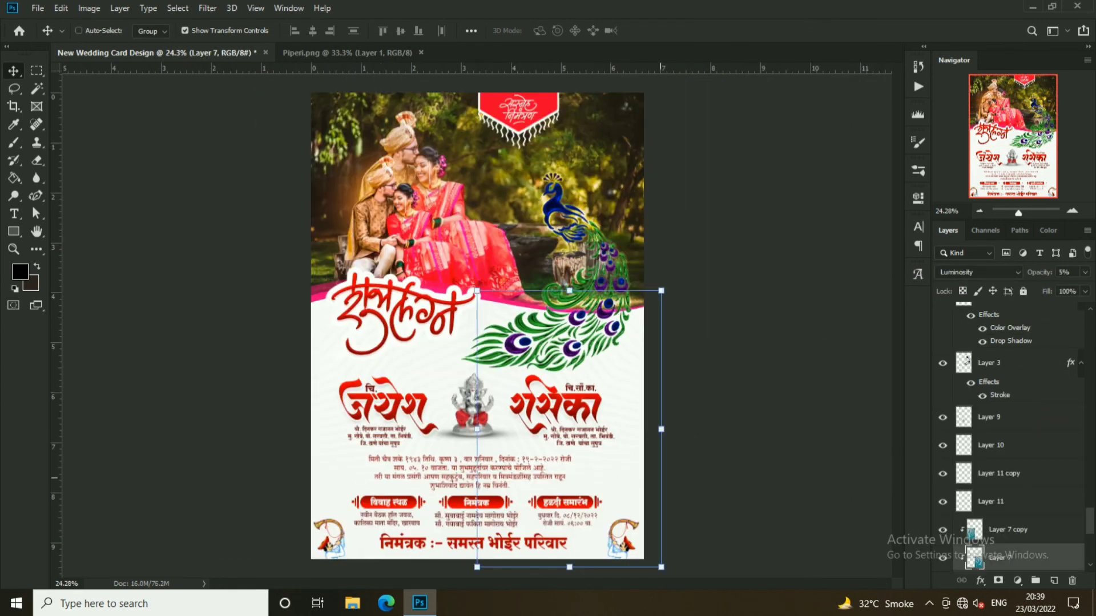
pyautogui.click(38, 8)
pyautogui.click(48, 34)
pyautogui.click(306, 200)
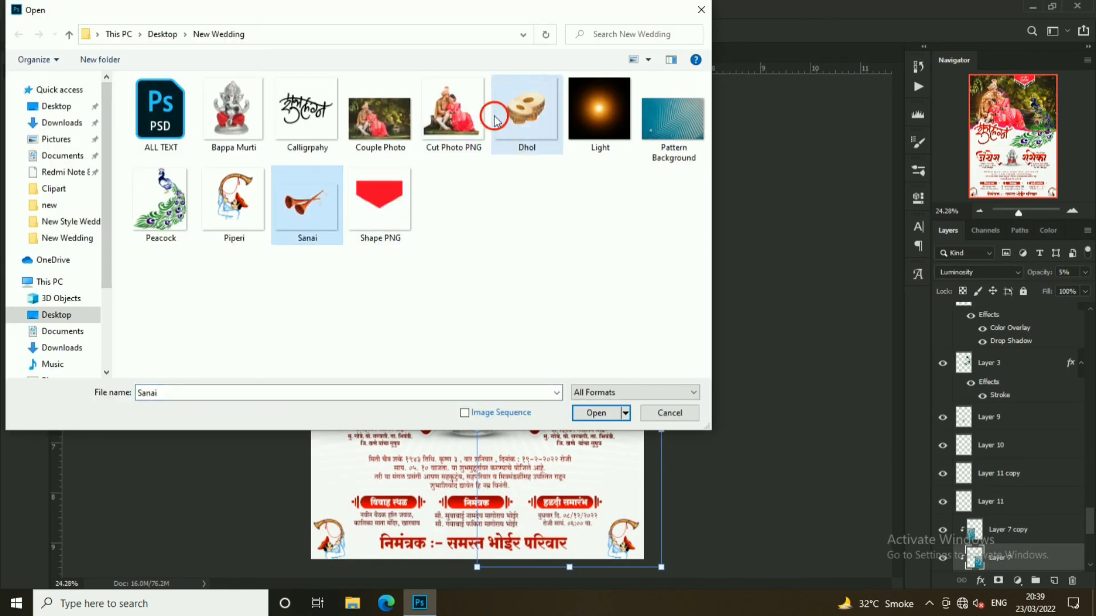
pyautogui.press('Return')
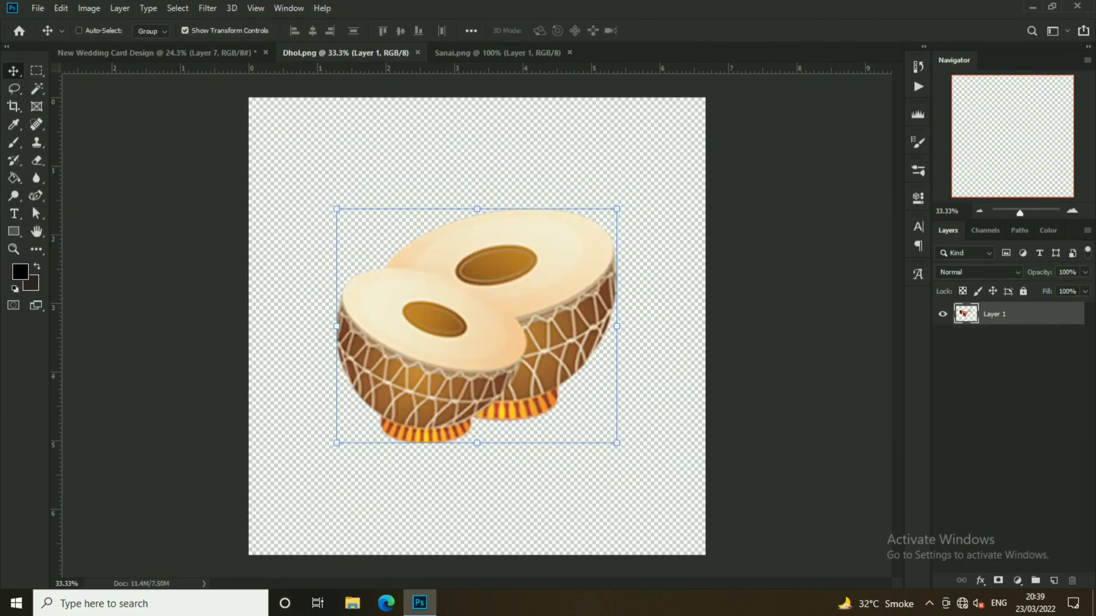
# - Place the dhol image on the card at a small size
pyautogui.moveTo(570, 323); pyautogui.dragTo(577, 416)
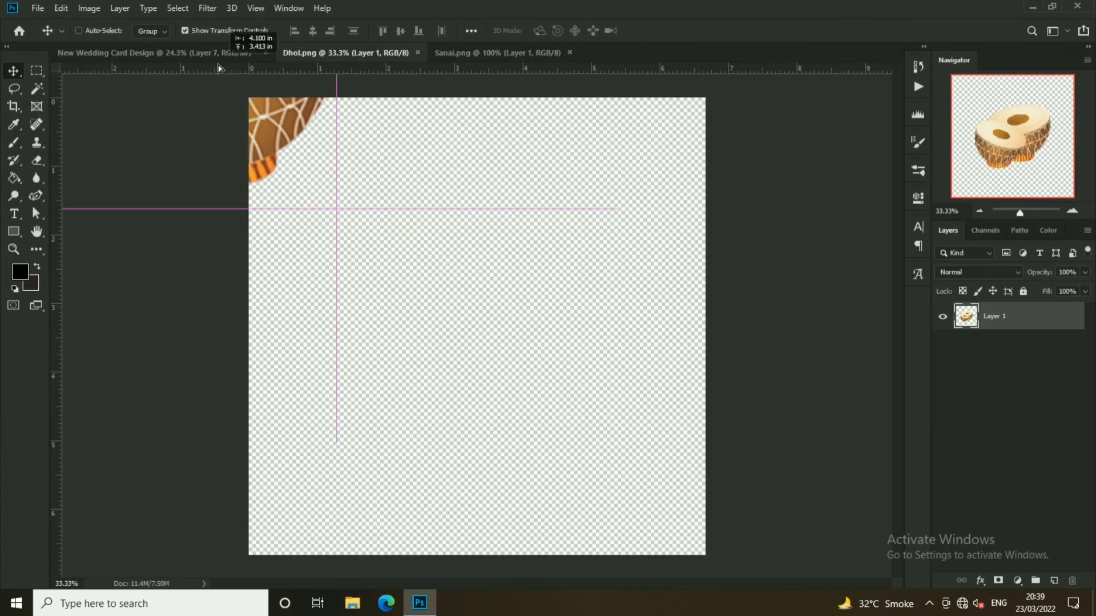
pyautogui.moveTo(697, 415); pyautogui.dragTo(622, 453)
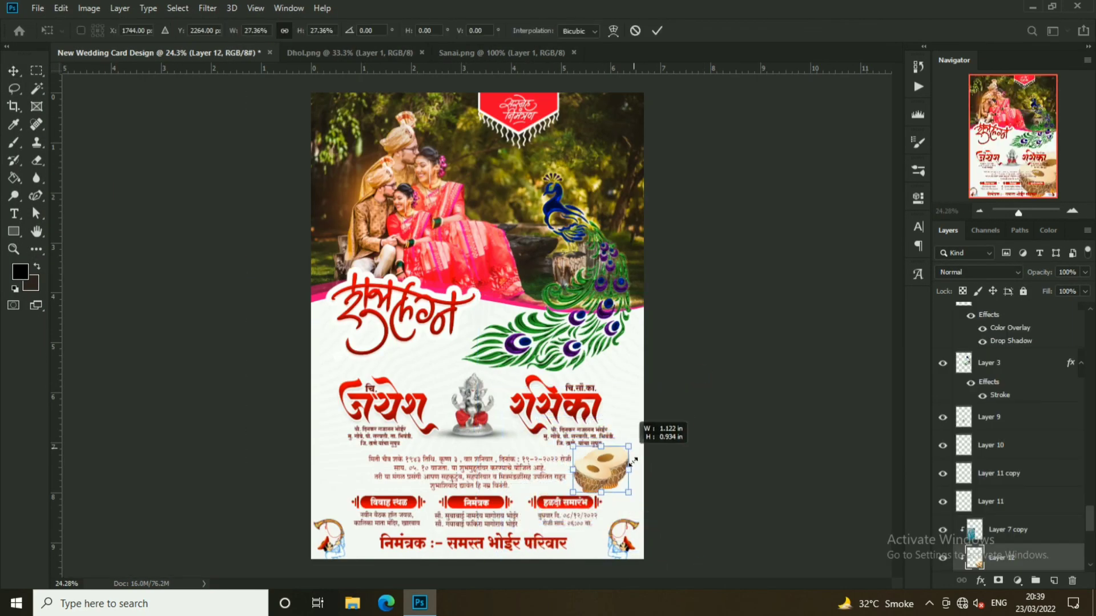
pyautogui.click(656, 31)
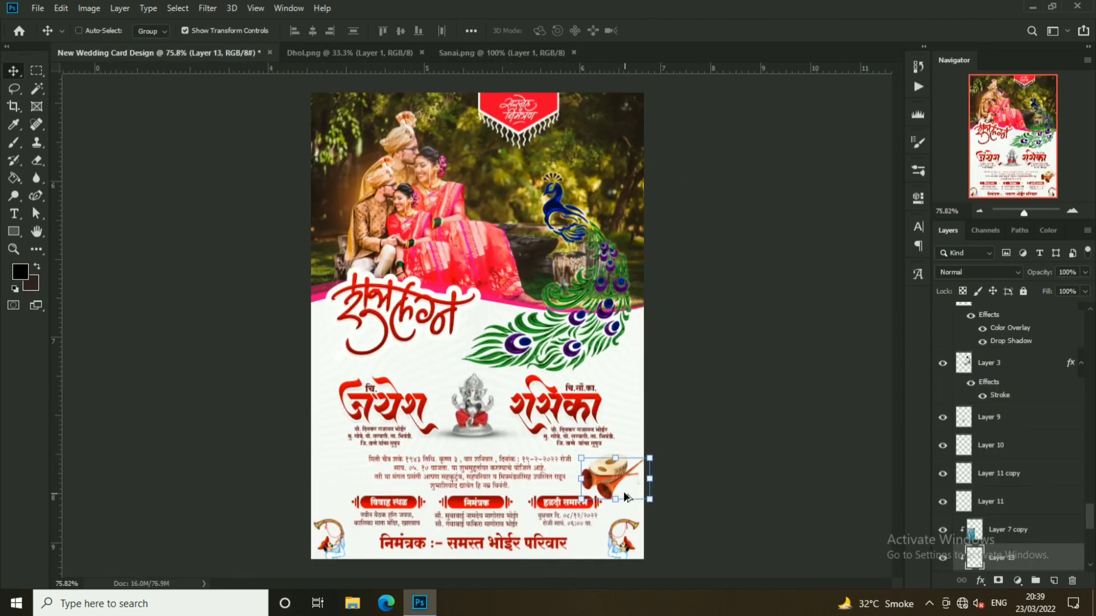
pyautogui.scroll(3, 623, 492)
# - Enlarge the sanai and position the dhol over it to form one ornament
pyautogui.hotkey('ctrl', 't')
pyautogui.moveTo(643, 245)
pyautogui.mouseDown()
pyautogui.moveTo(604, 329)
pyautogui.moveTo(645, 306)
pyautogui.mouseUp()
pyautogui.rightClick(554, 355)
pyautogui.click(571, 303)
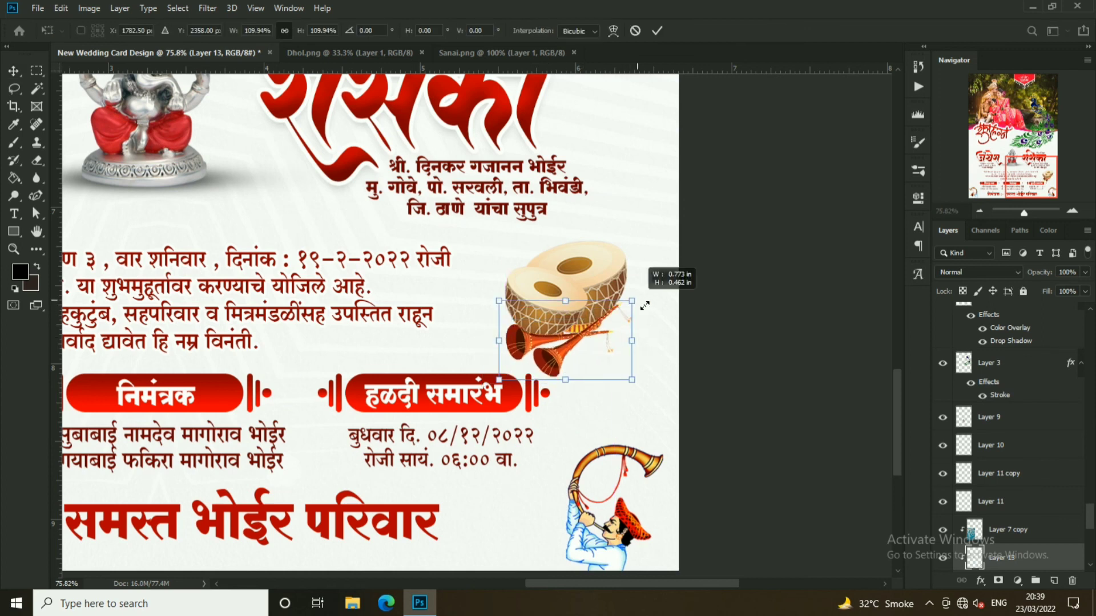
pyautogui.press('Return')
pyautogui.moveTo(604, 274); pyautogui.dragTo(612, 279)
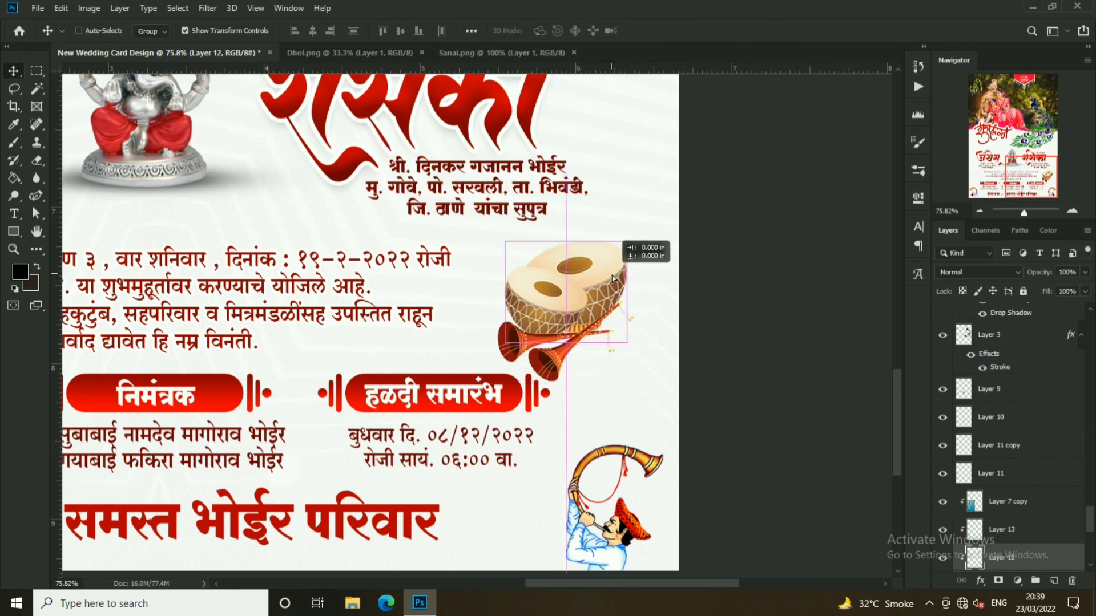
# - Move the dhol-and-sanai ornament beside the invitation paragraph and shrink it
pyautogui.scroll(-3, 695, 238)
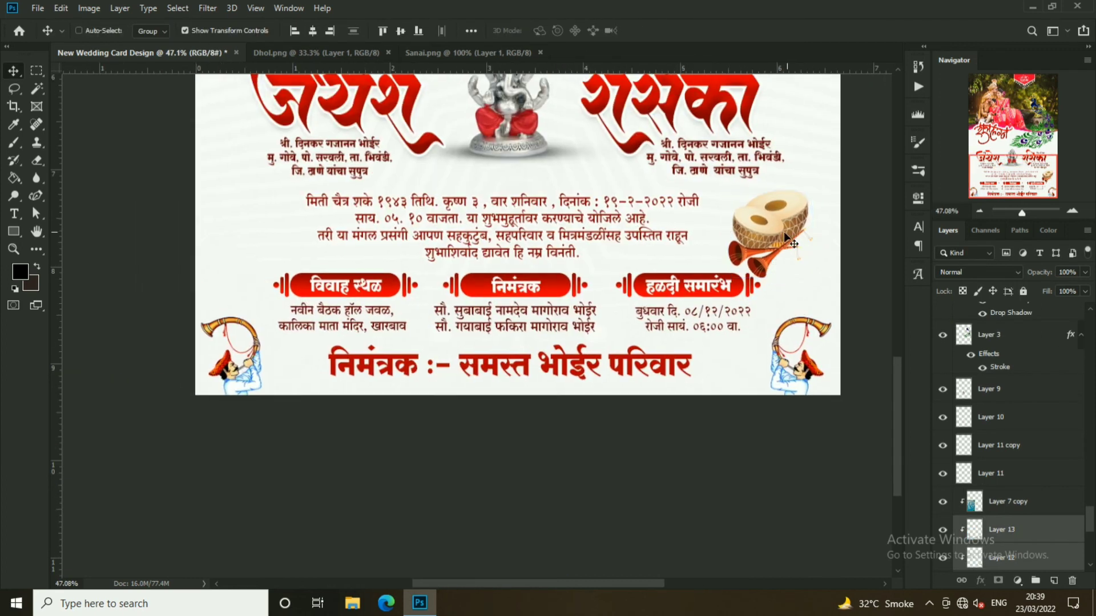
pyautogui.moveTo(559, 383); pyautogui.dragTo(271, 234)
pyautogui.moveTo(307, 191)
pyautogui.mouseDown()
pyautogui.moveTo(264, 233)
pyautogui.moveTo(780, 234)
pyautogui.mouseUp()
pyautogui.press('Return')
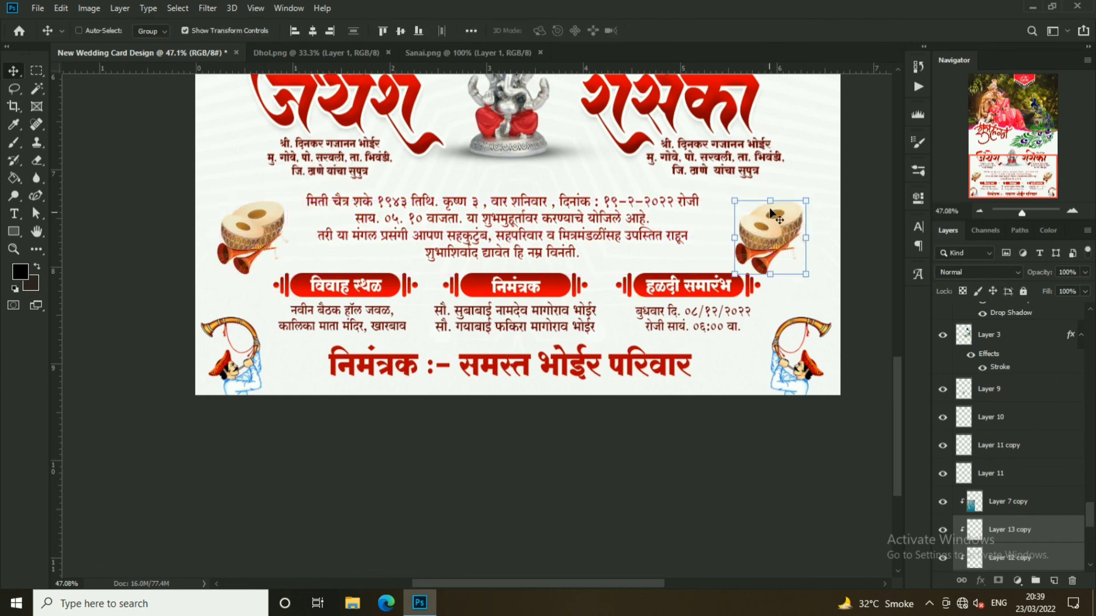
# - Add a horizontally flipped copy of the ornament on the paragraph's right side
pyautogui.hotkey('ctrl', 't')
pyautogui.rightClick(776, 201)
pyautogui.click(794, 373)
pyautogui.click(656, 32)
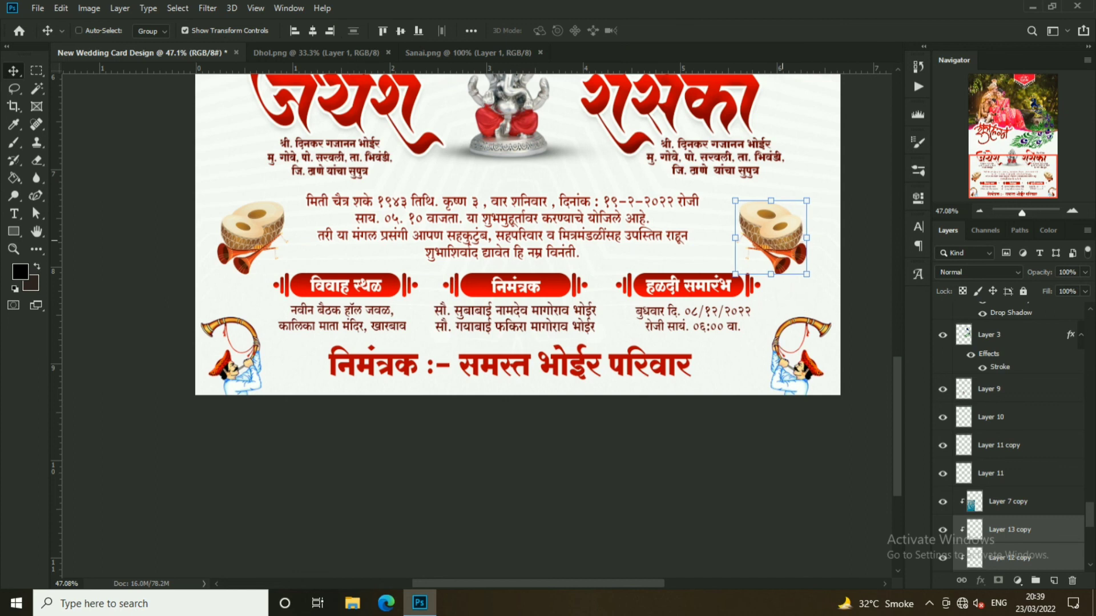
pyautogui.moveTo(645, 311); pyautogui.dragTo(568, 362)
pyautogui.keyDown('ctrl'); pyautogui.click(489, 286); pyautogui.keyUp('ctrl')
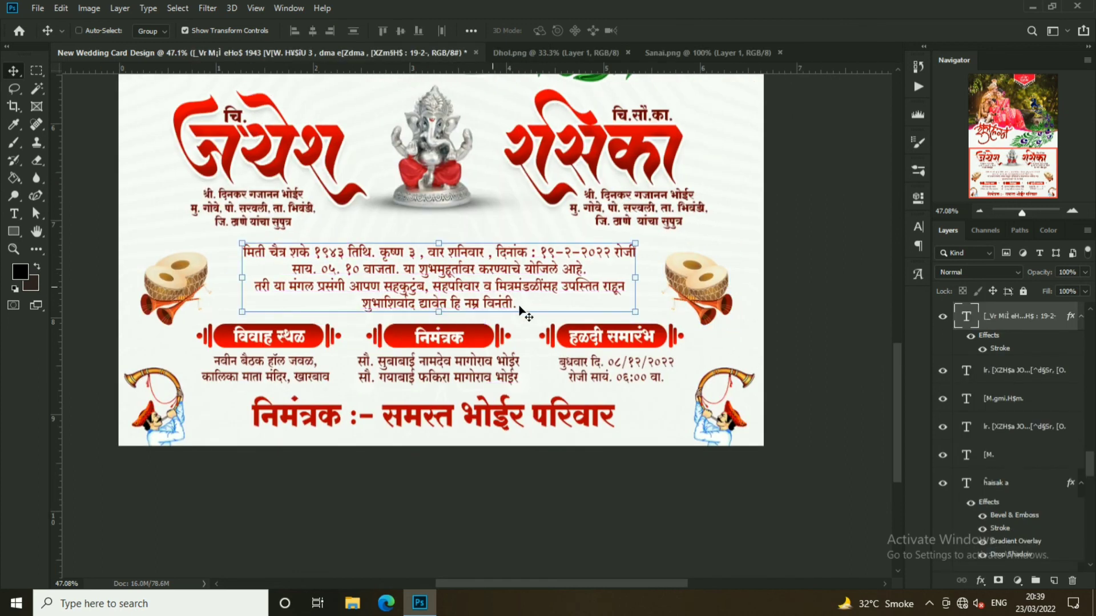
# - Select the bride's and groom's name texts, nudging the bride's name slightly right
pyautogui.scroll(3, 536, 303)
pyautogui.keyDown('ctrl'); pyautogui.keyDown('shift'); pyautogui.click(666, 296); pyautogui.keyUp('shift'); pyautogui.keyUp('ctrl')
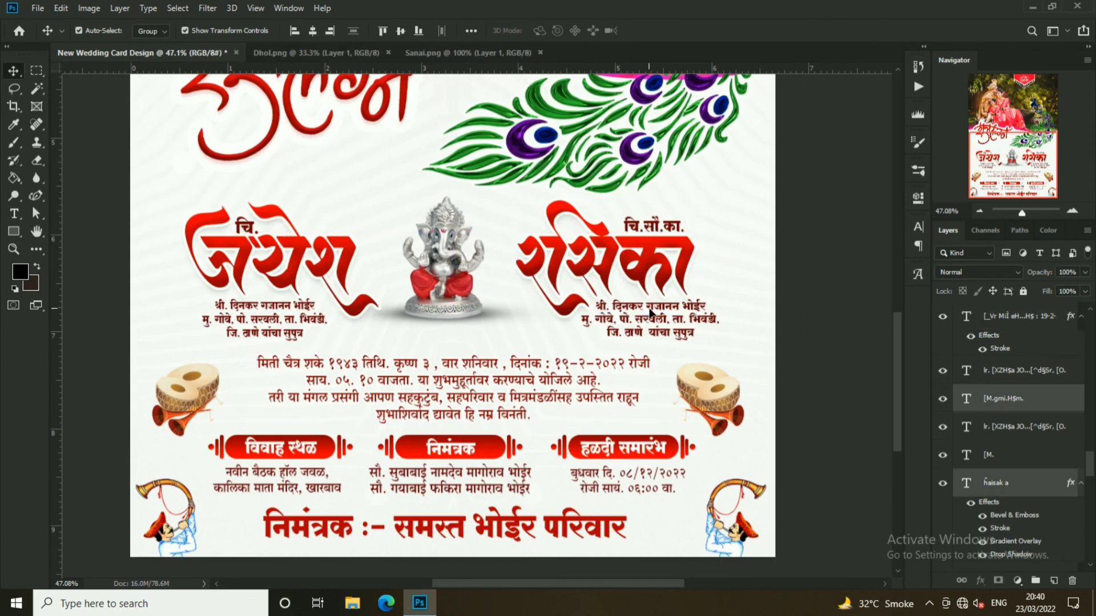
pyautogui.moveTo(656, 297); pyautogui.dragTo(666, 297)
pyautogui.keyDown('ctrl'); pyautogui.click(281, 262); pyautogui.keyUp('ctrl')
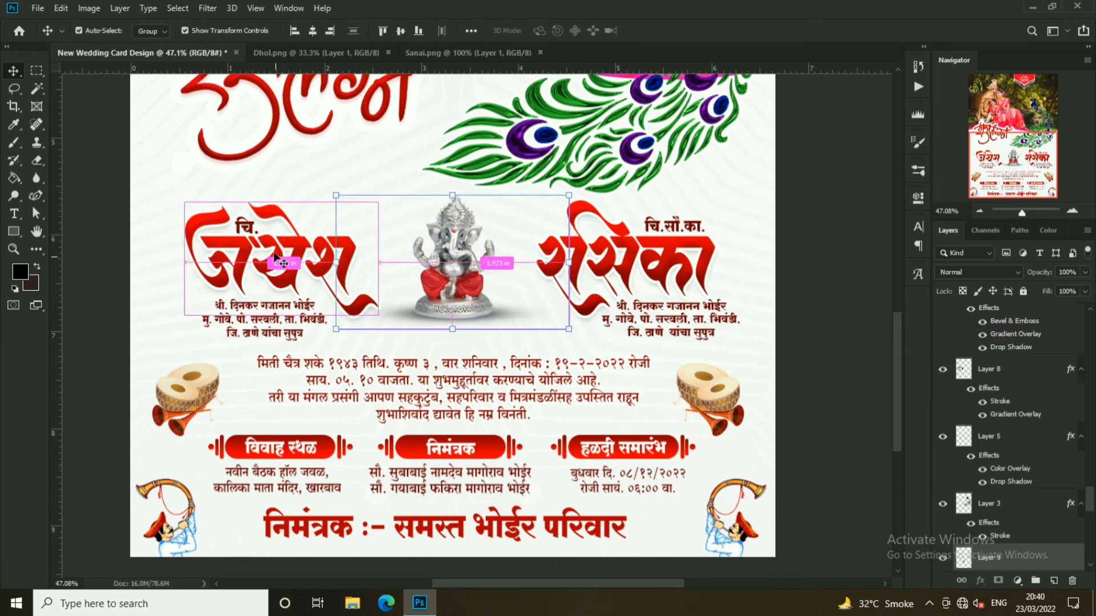
pyautogui.scroll(-2, 658, 279)
pyautogui.scroll(-3, 657, 279)
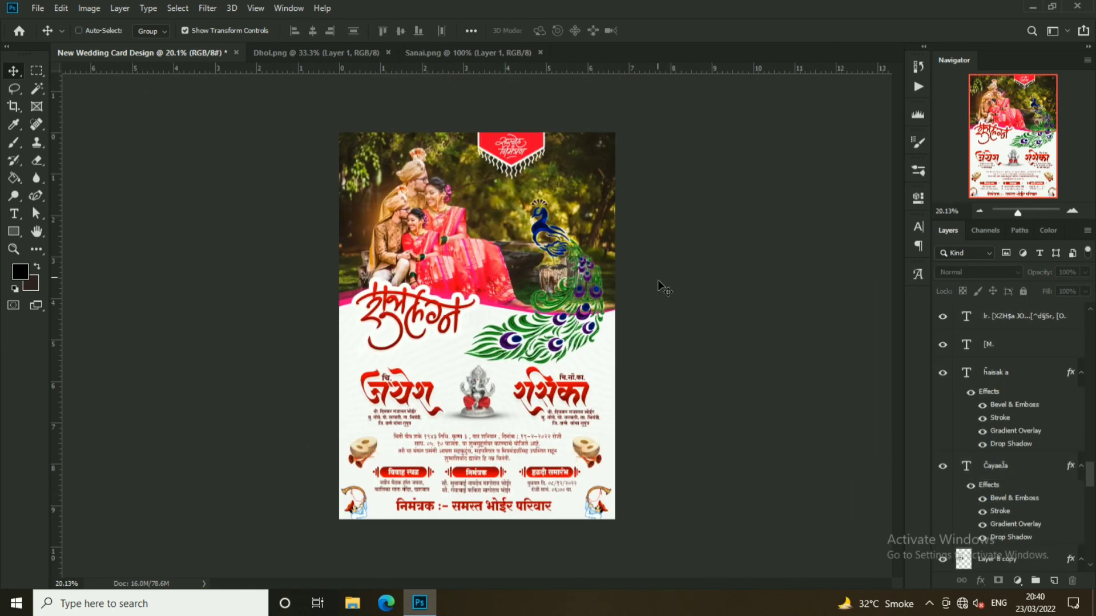
pyautogui.scroll(1, 601, 461)
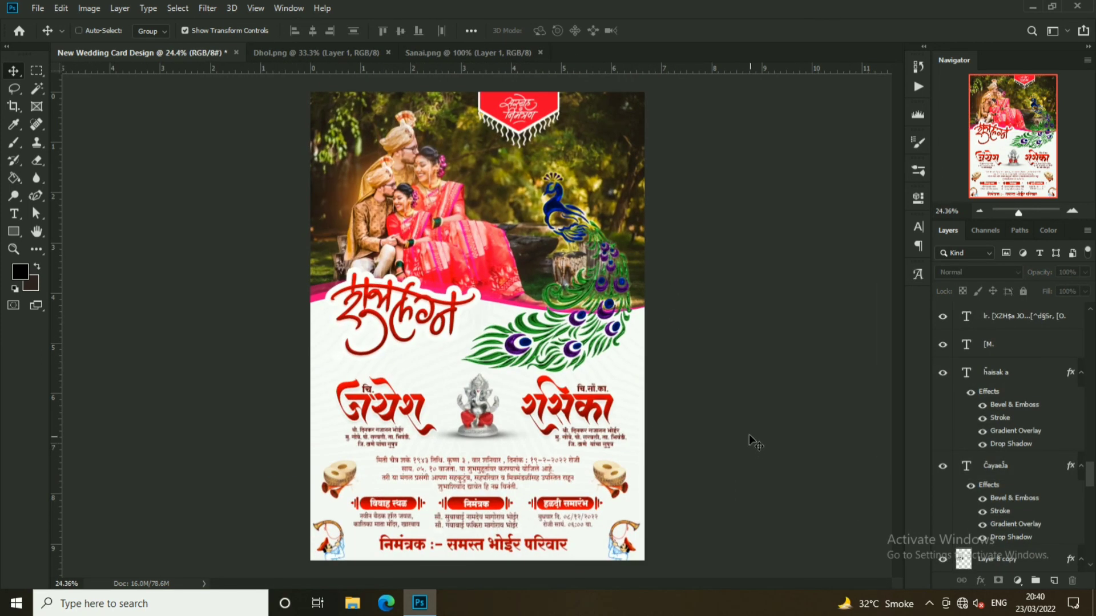
pyautogui.scroll(1, 415, 334)
# - Scale up the calligraphic शुभलग्न heading slightly, then bring the Sanai.png document into view
pyautogui.keyDown('ctrl'); pyautogui.click(415, 334); pyautogui.keyUp('ctrl')
pyautogui.hotkey('ctrl', 't')
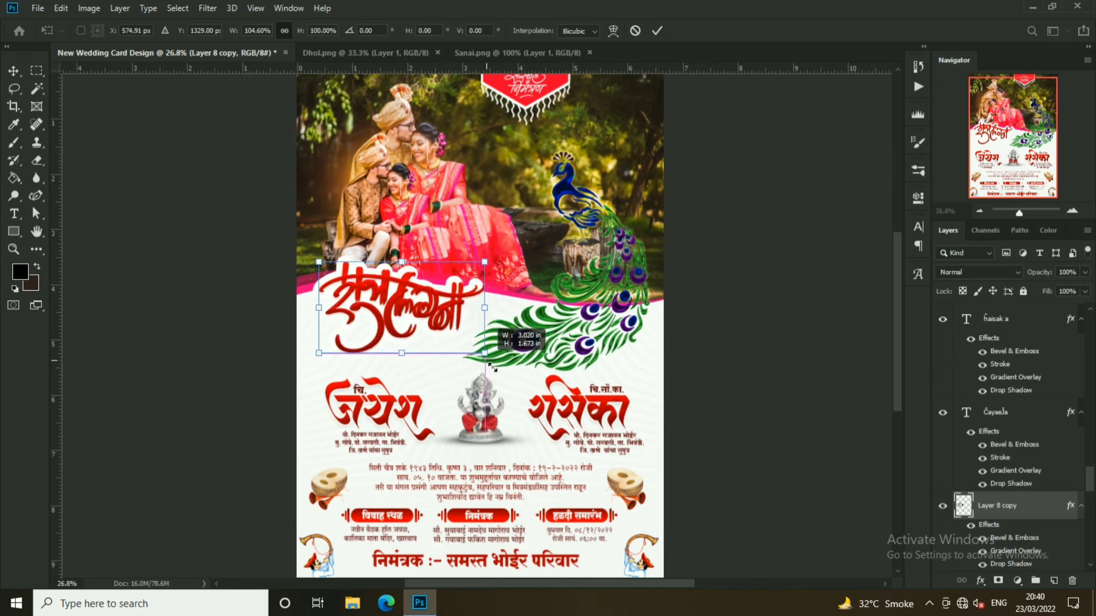
pyautogui.click(635, 31)
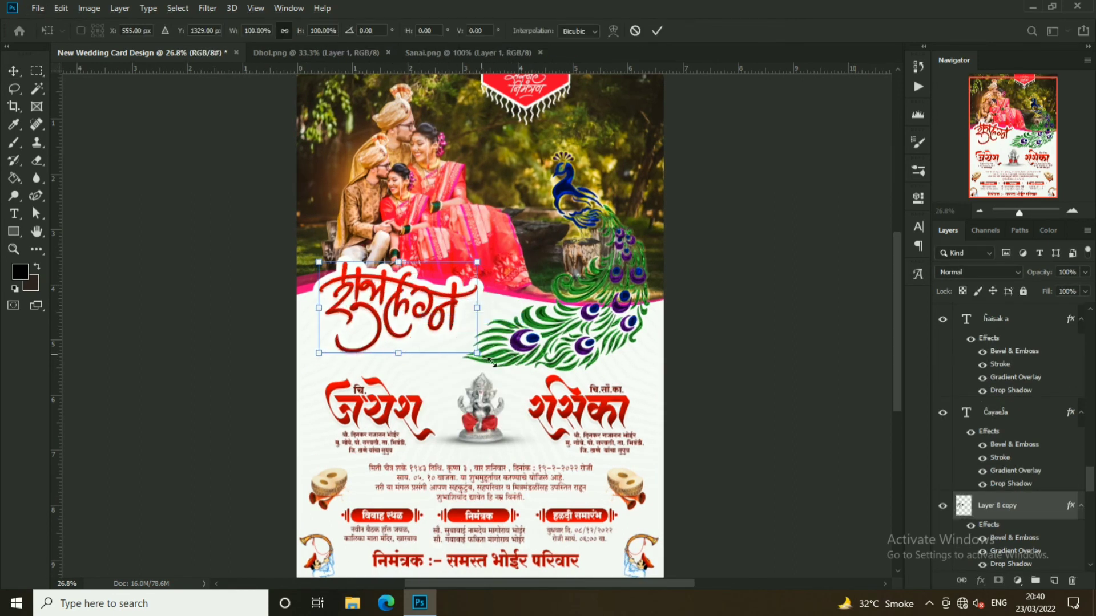
pyautogui.press('Return')
pyautogui.moveTo(477, 353); pyautogui.dragTo(484, 359)
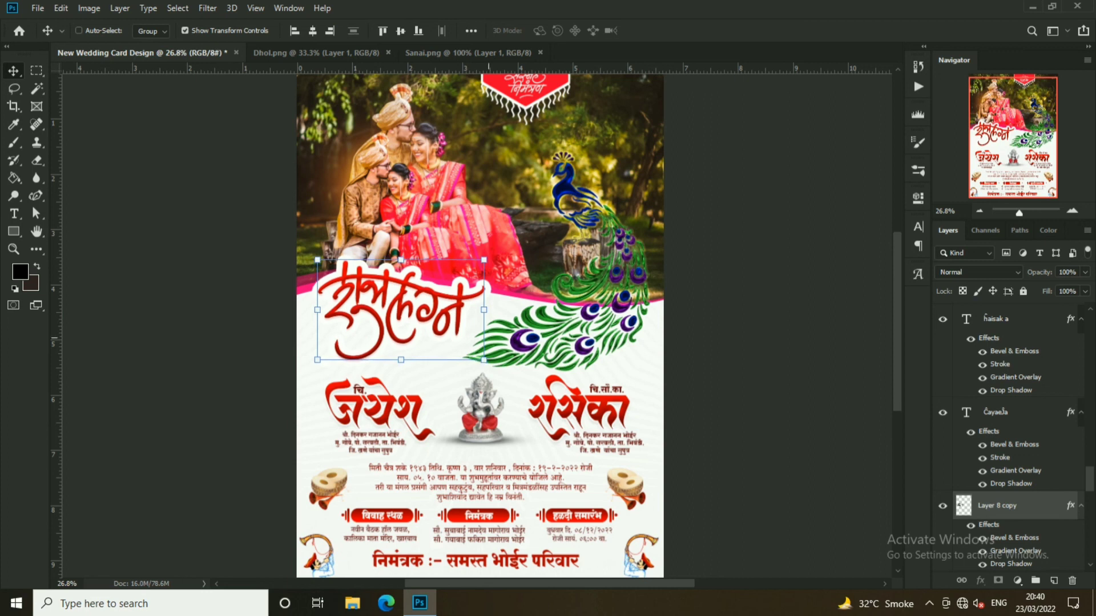
pyautogui.click(543, 53)
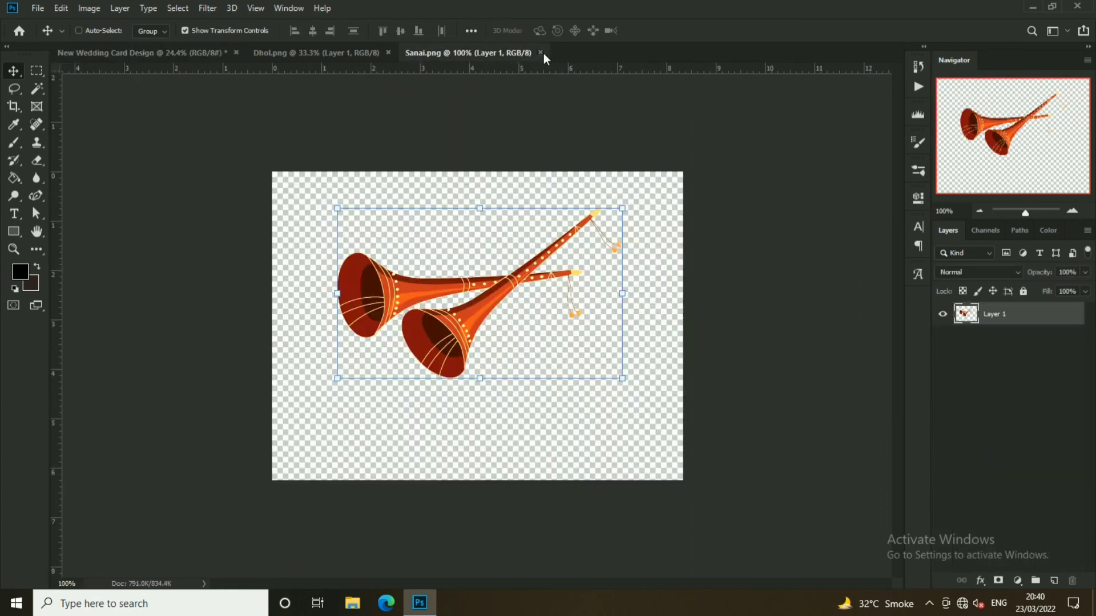